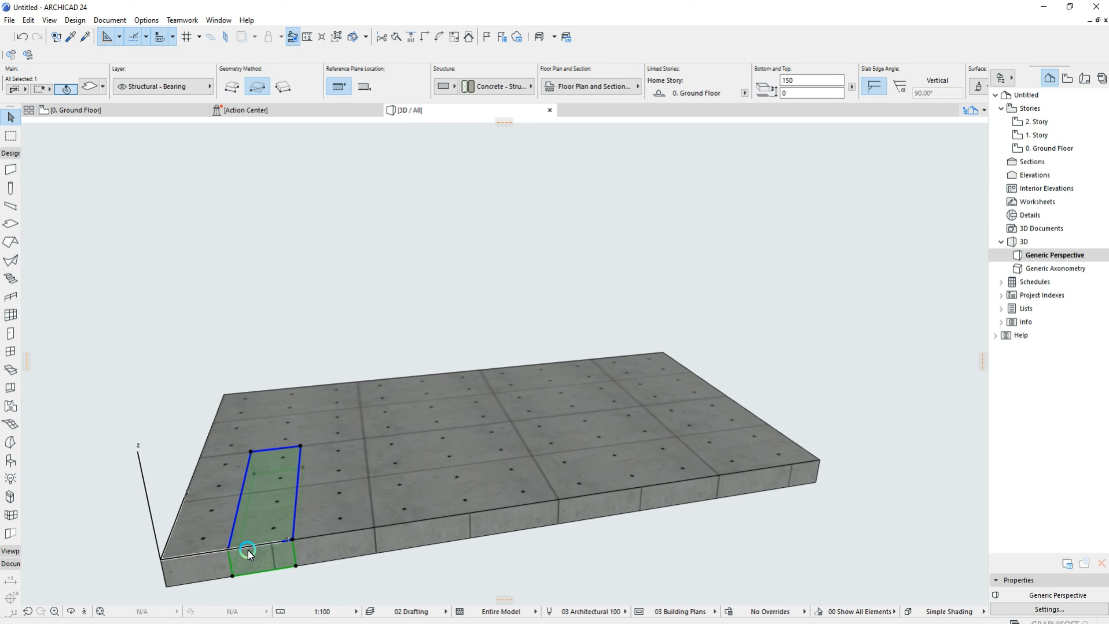
Select all slabs except the first tread and raise them 150 mm, then exclude the second tread and raise the rest to 300 mm.
{"action": "left_click_drag", "start_coordinate": [203, 340], "coordinate": [713, 386], "text": "shift"}
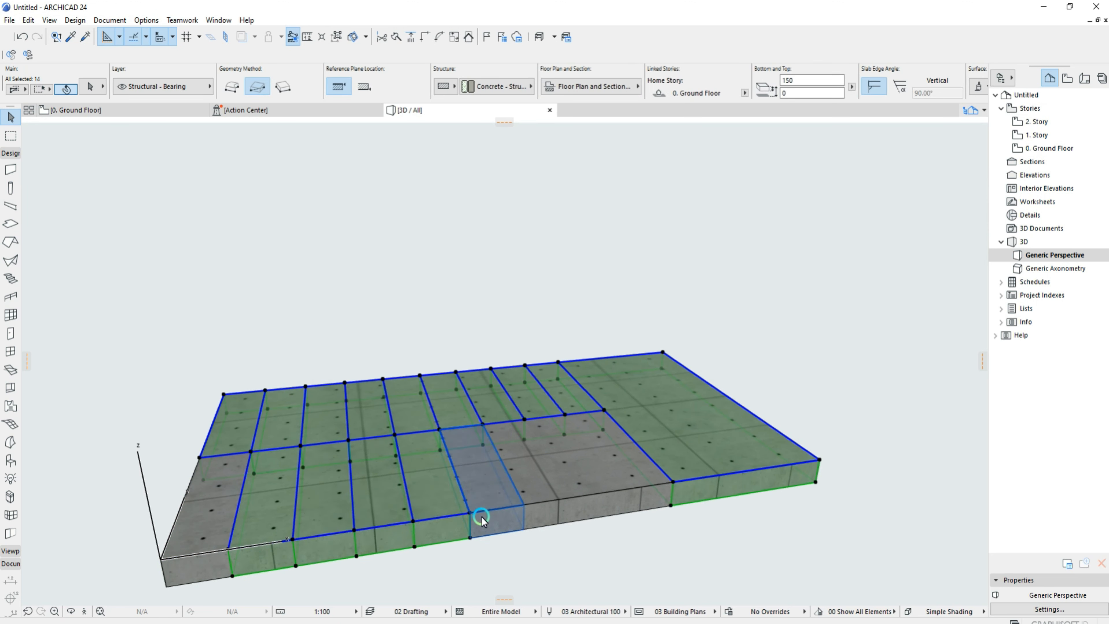
{"action": "left_click", "coordinate": [231, 578]}
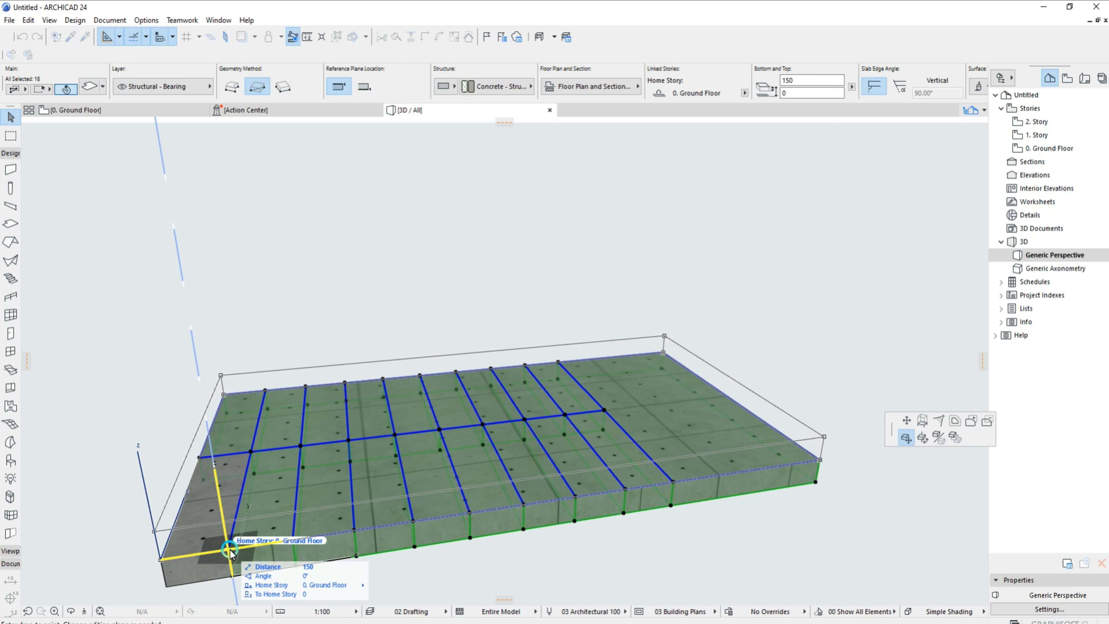
{"action": "left_click", "coordinate": [263, 527]}
{"action": "left_click", "coordinate": [293, 540]}
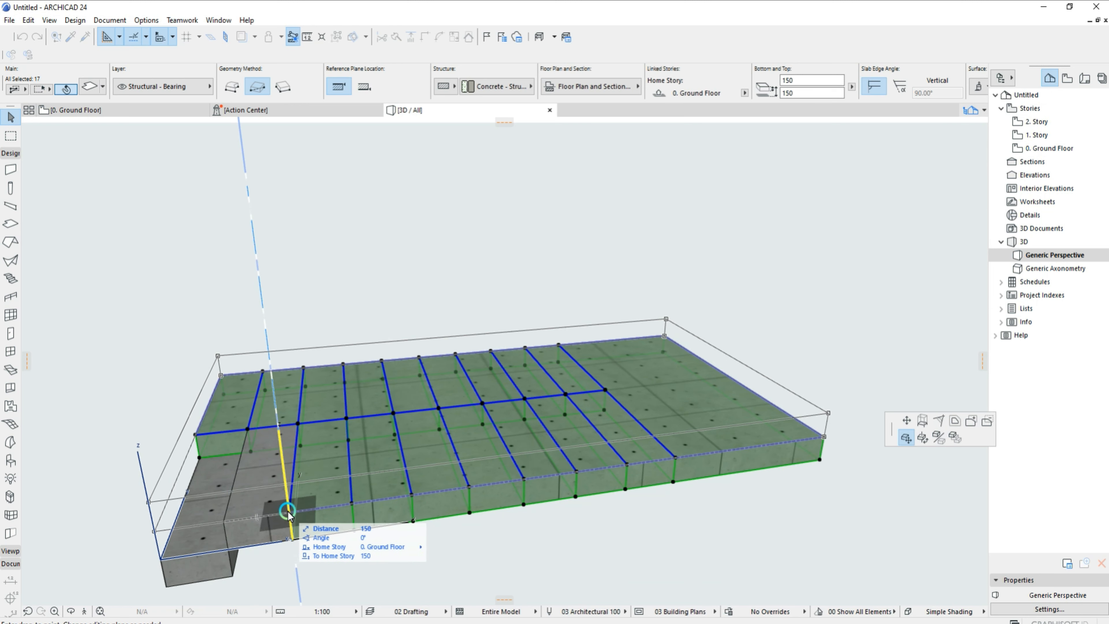
{"action": "left_click", "coordinate": [288, 512]}
Raise the remaining slabs by 150 mm twice, to 450 and 600 mm, dropping the next lower-flight tread from the selection each time.
{"action": "left_click", "coordinate": [353, 506]}
{"action": "left_click", "coordinate": [393, 480]}
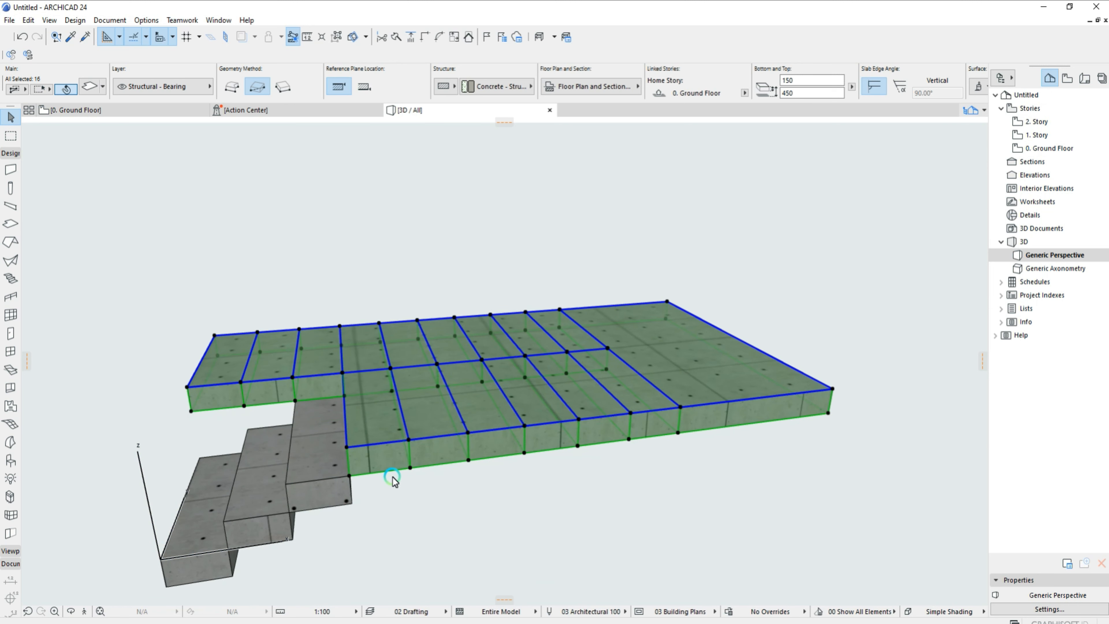
{"action": "left_click", "coordinate": [409, 467]}
{"action": "left_click", "coordinate": [409, 440]}
Continue lifting the selected slabs in 150 mm increments to 750 and 900 mm, leaving one more lower-flight tread behind per lift.
{"action": "middle_click_drag", "start_coordinate": [410, 440], "coordinate": [438, 510]}
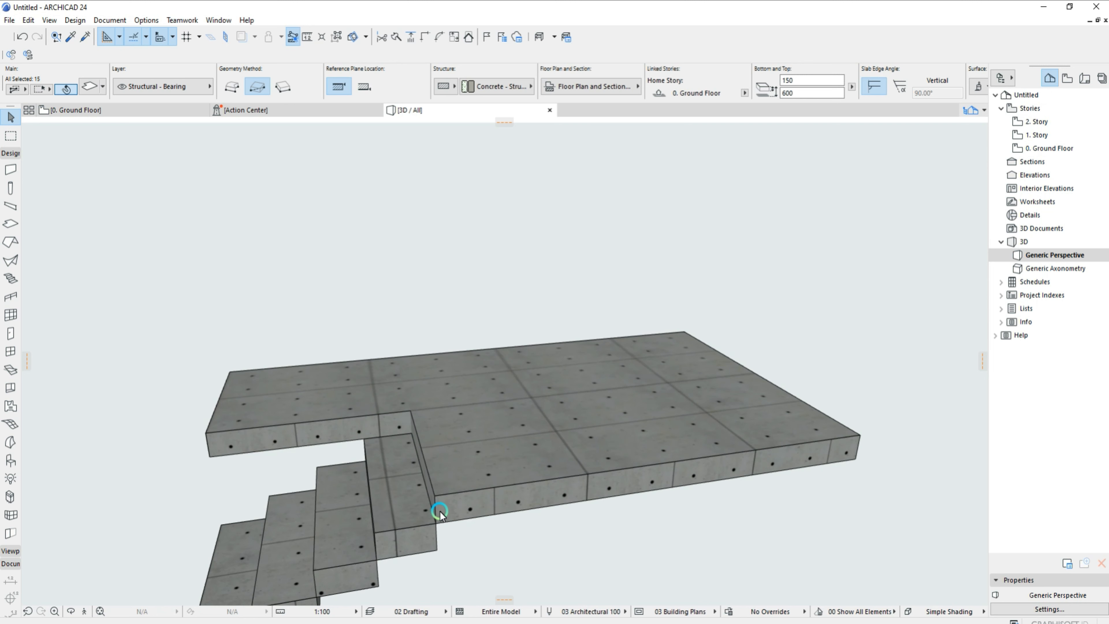
{"action": "left_click", "coordinate": [464, 507], "text": "shift"}
{"action": "left_click", "coordinate": [494, 514]}
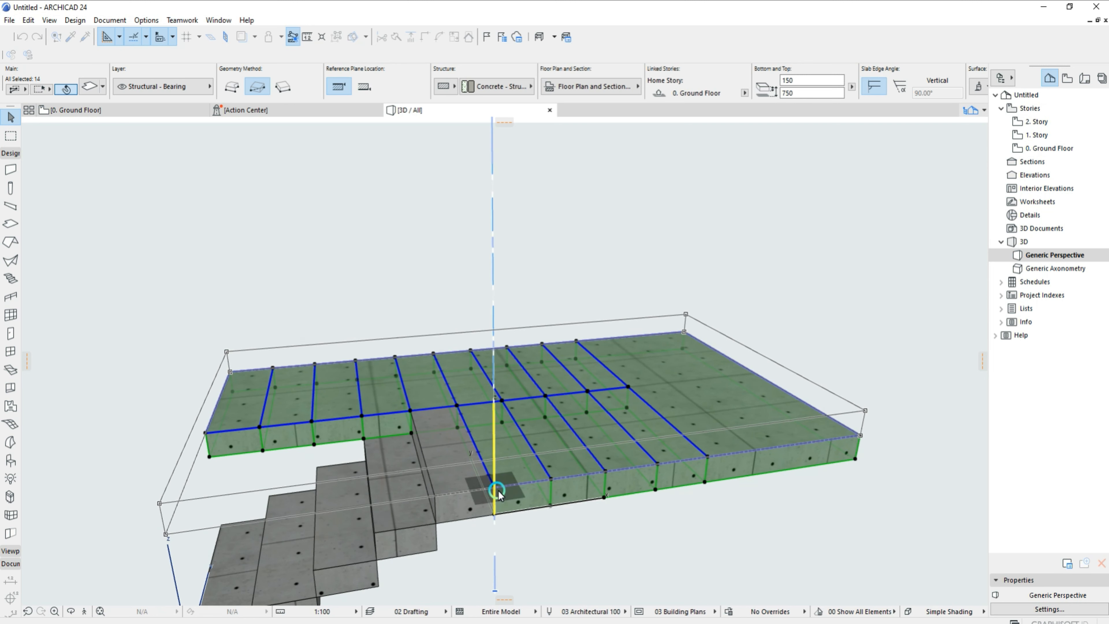
{"action": "left_click", "coordinate": [495, 486]}
{"action": "left_click", "coordinate": [552, 479]}
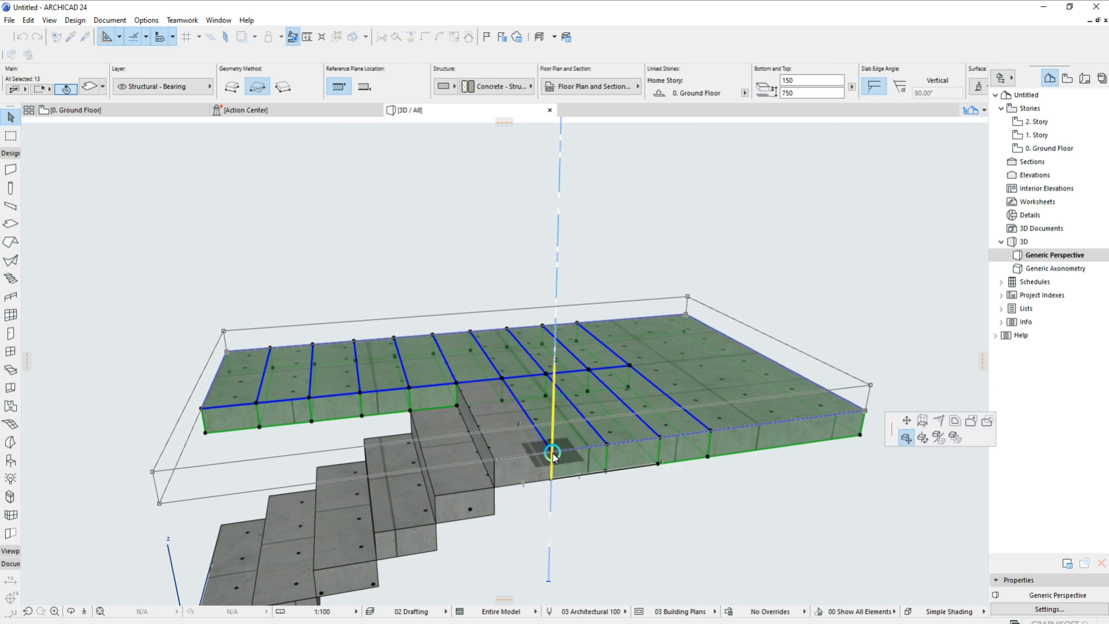
{"action": "left_click", "coordinate": [552, 452]}
Lift the landing, upper flight and remaining lower treads in 150 mm increments until the landing sits at 1350 mm.
{"action": "left_click", "coordinate": [608, 477], "text": "shift"}
{"action": "left_click", "coordinate": [614, 499]}
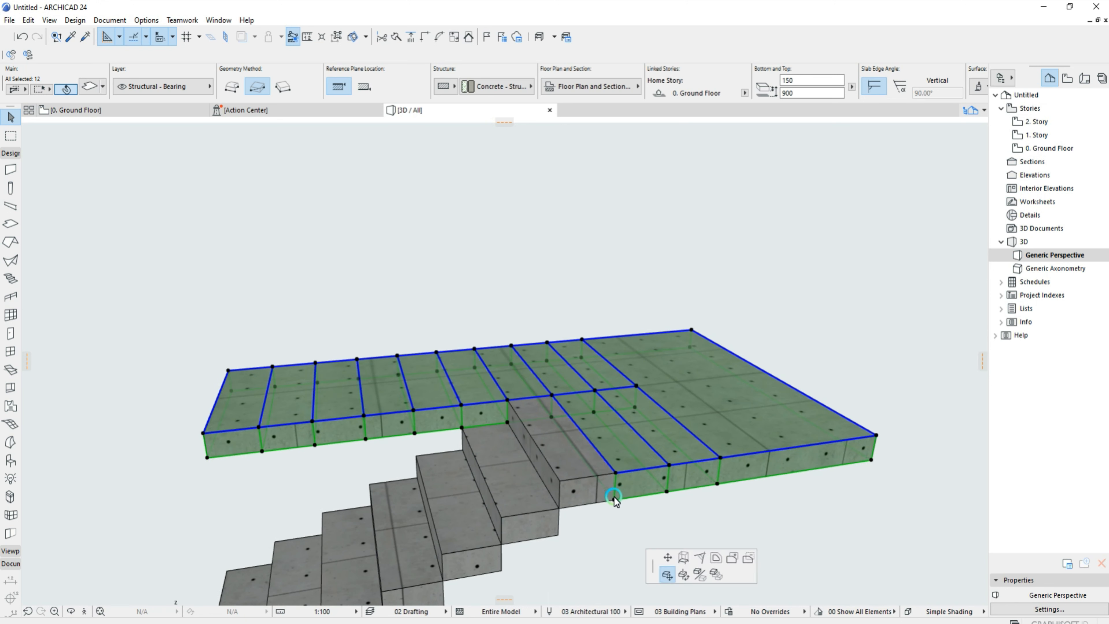
{"action": "left_click", "coordinate": [614, 471]}
{"action": "left_click", "coordinate": [670, 465]}
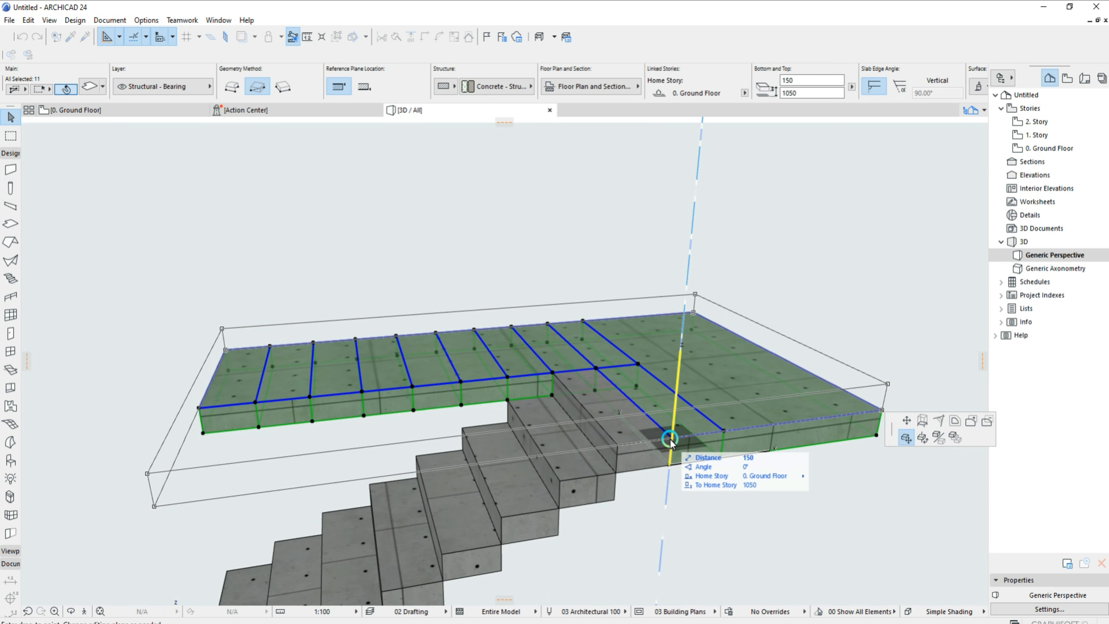
{"action": "left_click", "coordinate": [680, 438]}
{"action": "left_click", "coordinate": [724, 430]}
{"action": "left_click", "coordinate": [731, 404]}
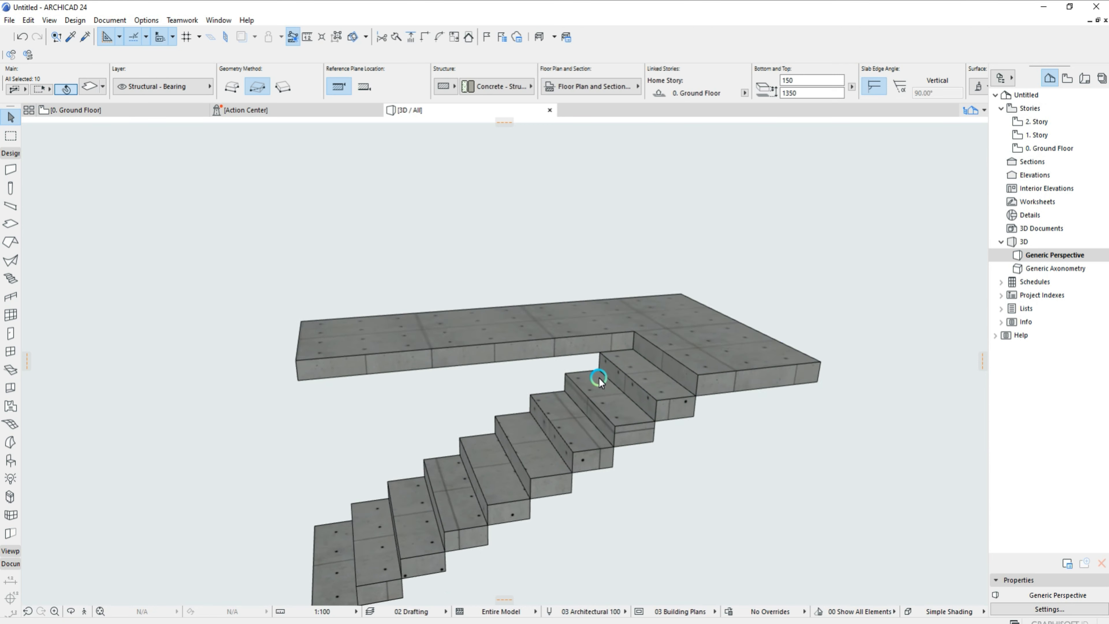
Exclude the landing and raise the upper-flight treads in 150 mm increments to 1500, 1650 and 1800 mm, leaving one tread behind each time.
{"action": "left_click", "coordinate": [671, 344]}
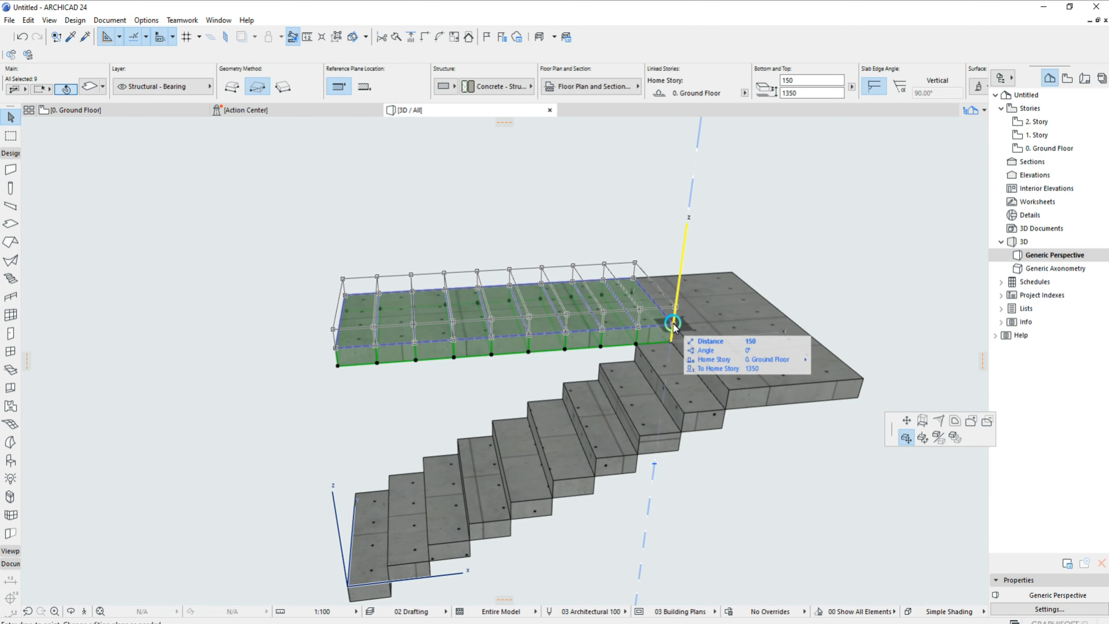
{"action": "left_click", "coordinate": [644, 318]}
{"action": "left_click", "coordinate": [639, 327]}
{"action": "left_click", "coordinate": [633, 312]}
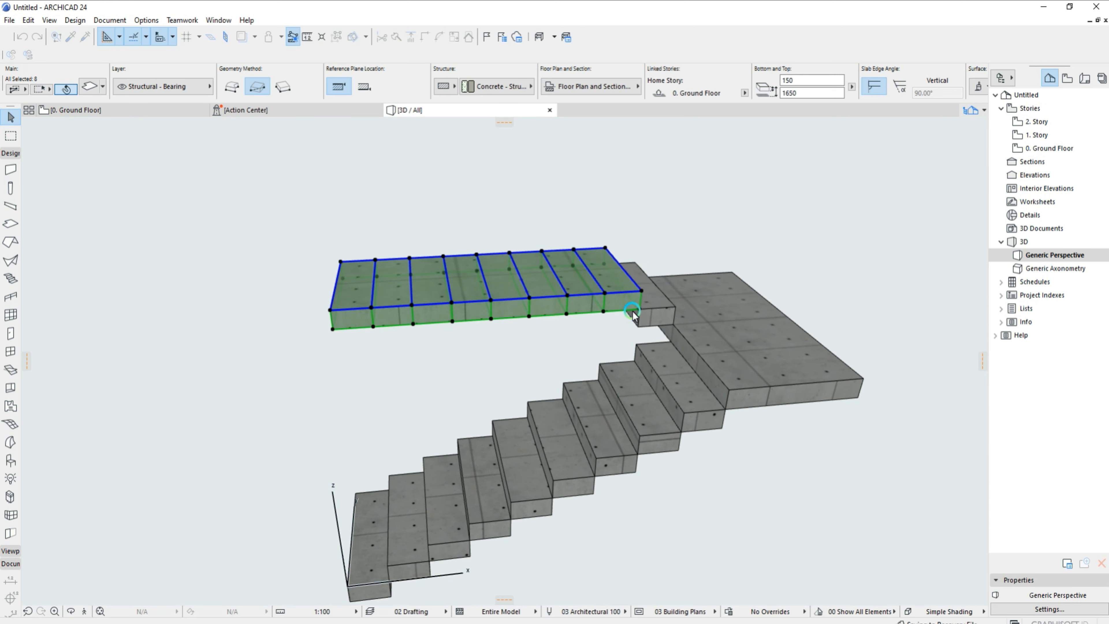
{"action": "left_click", "coordinate": [604, 311]}
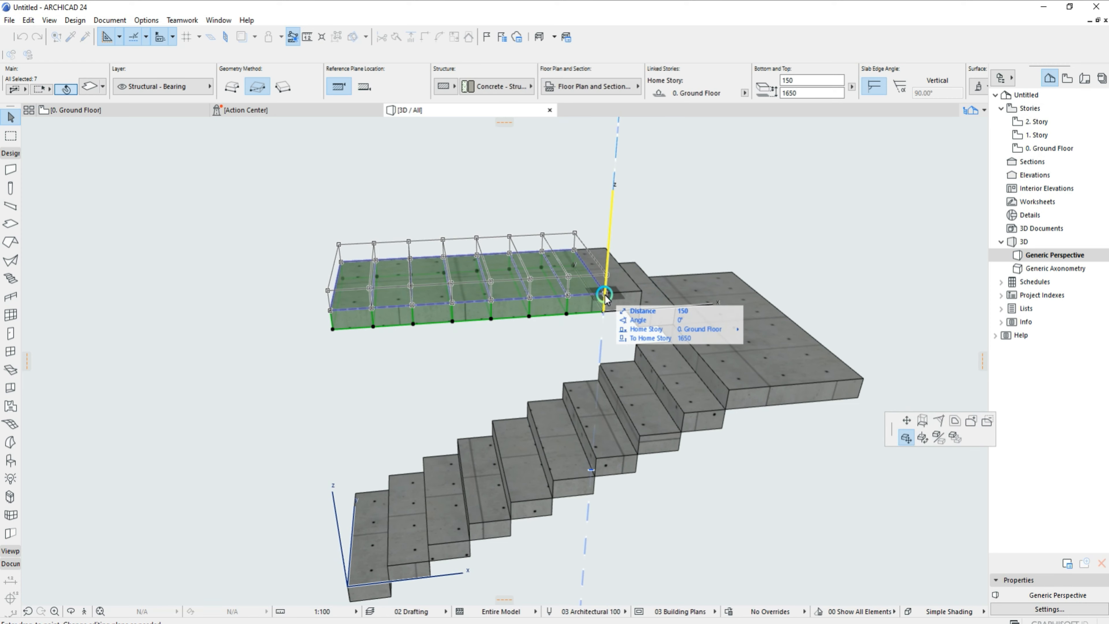
{"action": "left_click", "coordinate": [604, 294]}
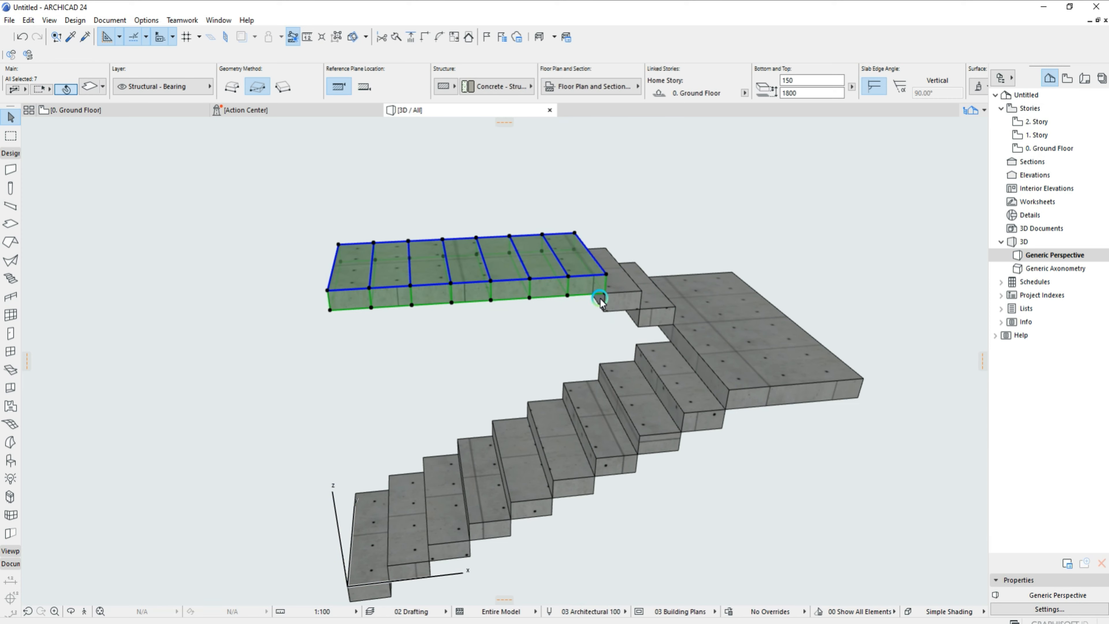
Raise the remaining upper-flight treads in 150 mm increments to 1950, 2100 and 2250 mm, deselecting one tread before each lift.
{"action": "left_click", "coordinate": [601, 279], "text": "shift"}
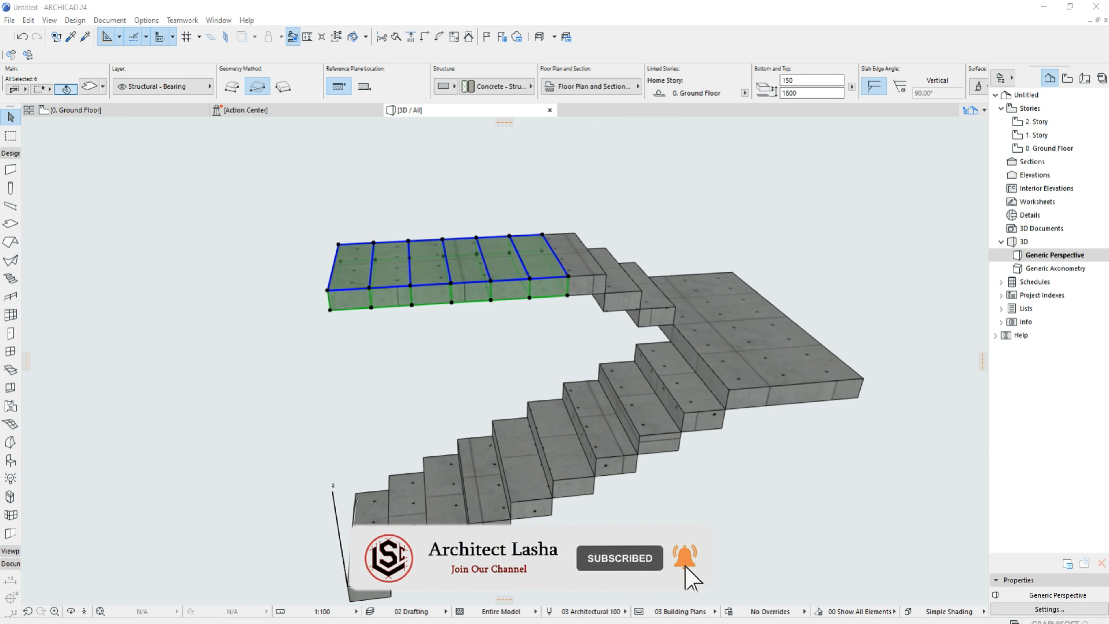
{"action": "left_click", "coordinate": [567, 297]}
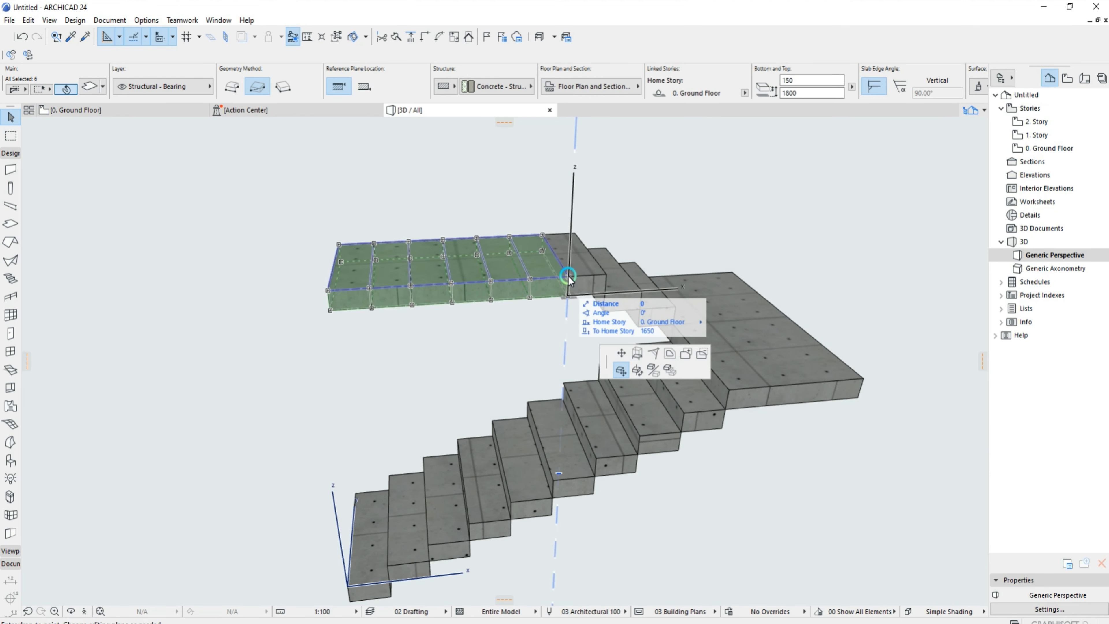
{"action": "left_click", "coordinate": [541, 272]}
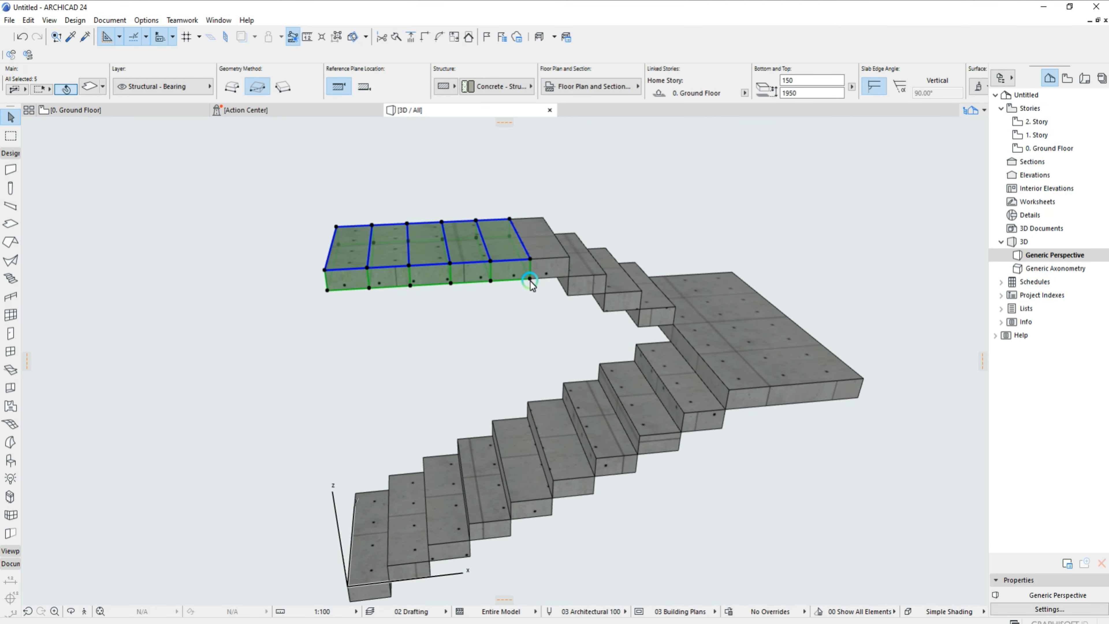
{"action": "left_click", "coordinate": [530, 279]}
{"action": "left_click", "coordinate": [546, 273]}
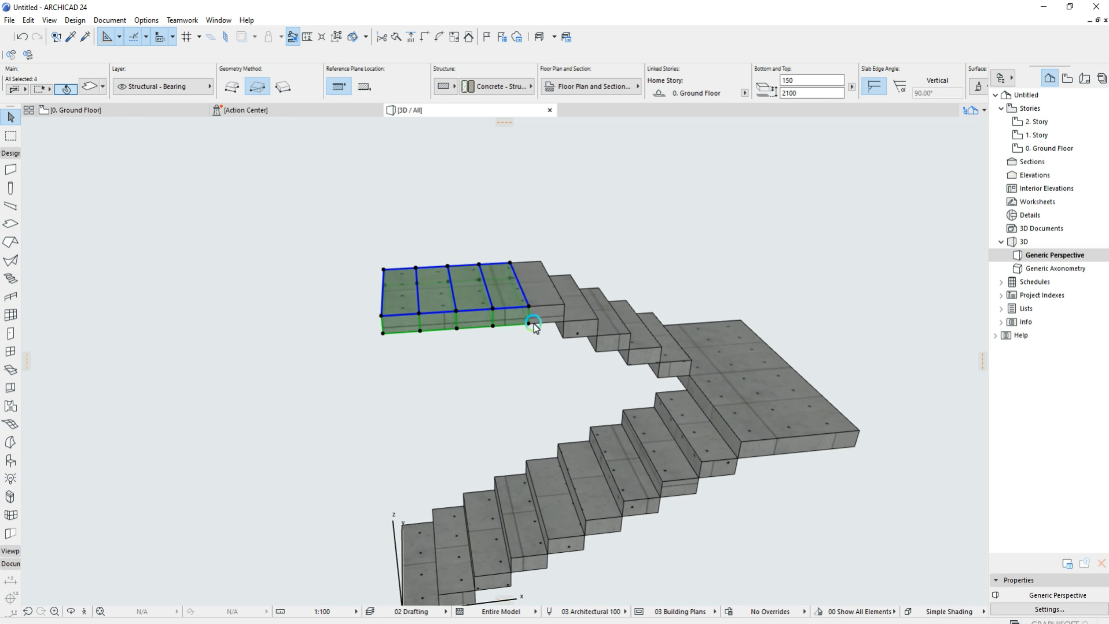
{"action": "left_click", "coordinate": [531, 324]}
{"action": "left_click", "coordinate": [514, 317]}
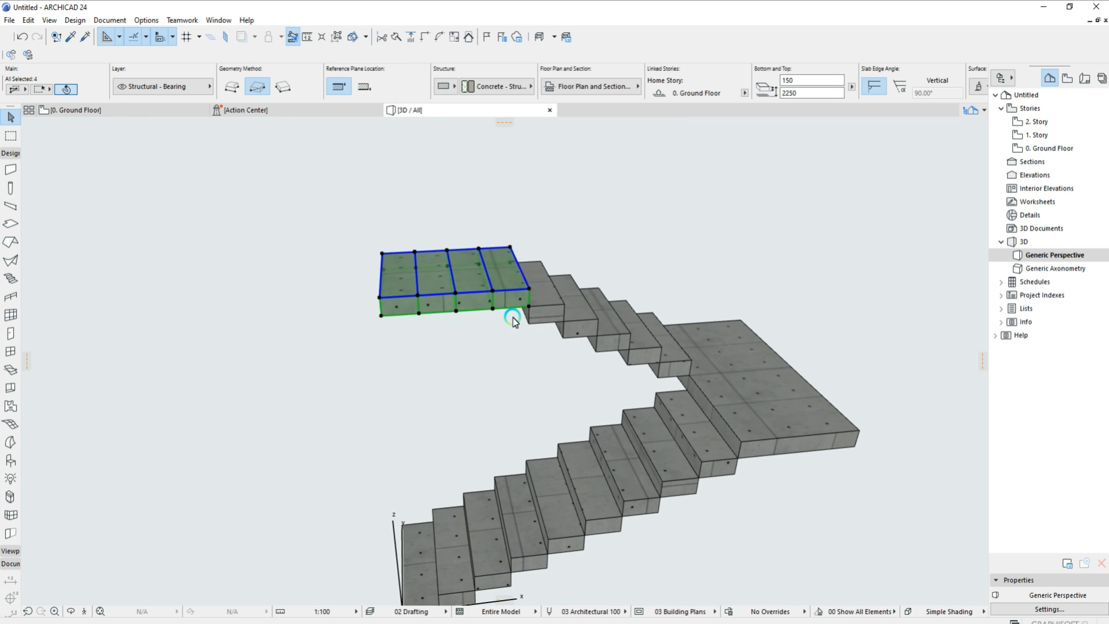
Raise the last upper-flight treads in 150 mm increments to 2400, 2550 and 2700 mm, and clear the selection.
{"action": "left_click", "coordinate": [492, 310]}
{"action": "left_click", "coordinate": [488, 305]}
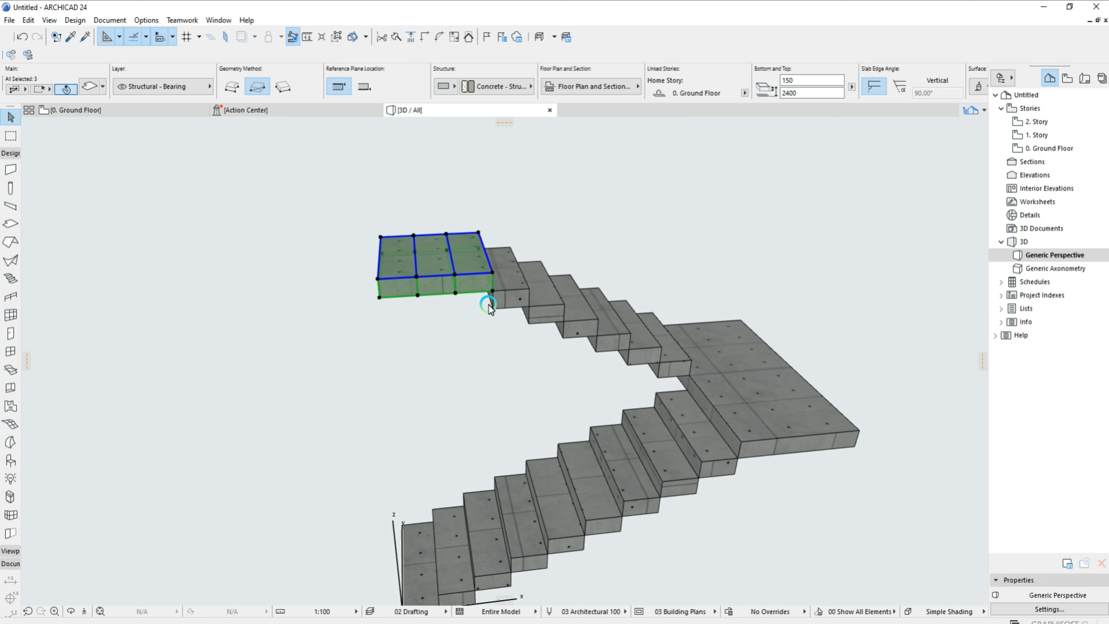
{"action": "left_click", "coordinate": [452, 294]}
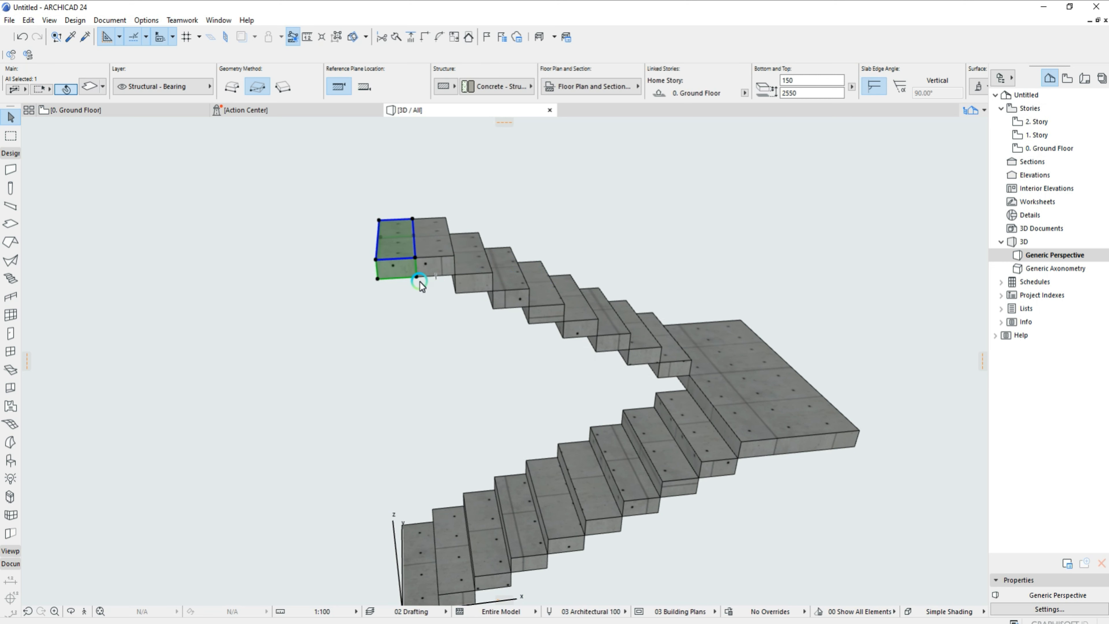
{"action": "left_click", "coordinate": [417, 278]}
{"action": "left_click", "coordinate": [415, 257]}
{"action": "key", "text": "Escape"}
Select all the stair slabs and set their thickness to 60 mm.
{"action": "scroll", "coordinate": [458, 253], "scroll_direction": "down", "scroll_amount": 5}
{"action": "middle_click_drag", "start_coordinate": [458, 253], "coordinate": [410, 200], "text": "shift"}
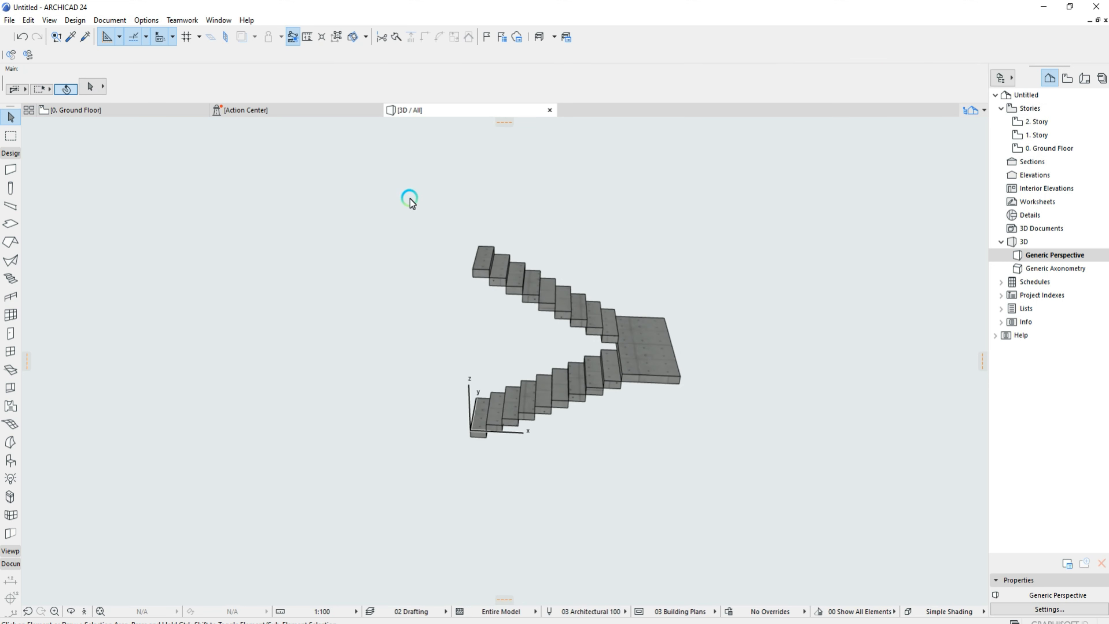
{"action": "key", "text": "ctrl+a"}
{"action": "scroll", "coordinate": [629, 356], "scroll_direction": "up", "scroll_amount": 5}
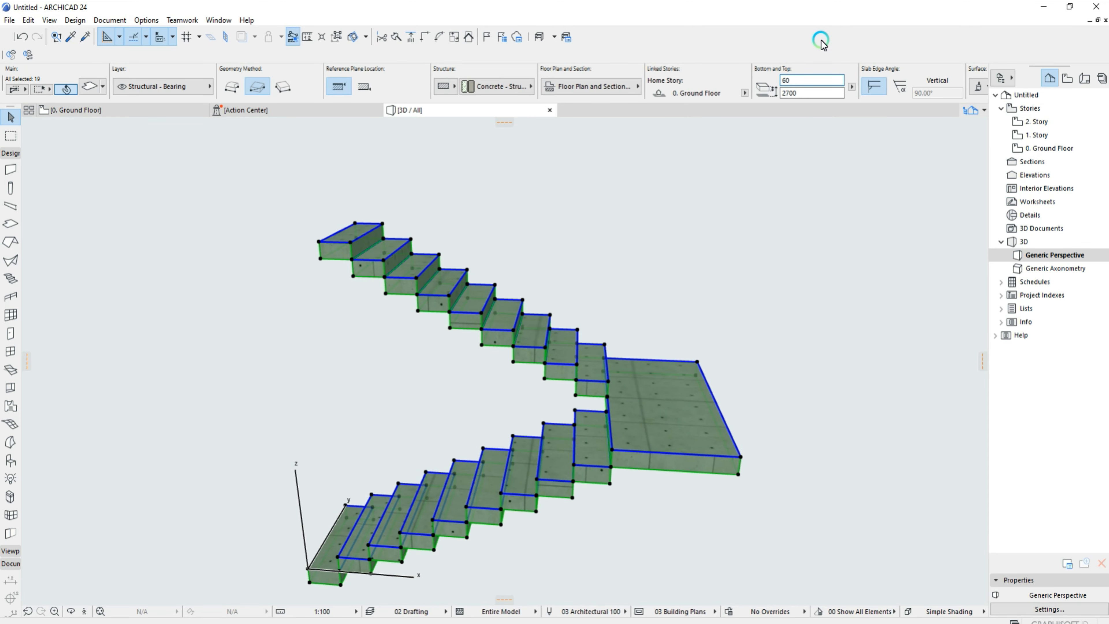
{"action": "middle_click_drag", "start_coordinate": [574, 472], "coordinate": [503, 429], "text": "shift"}
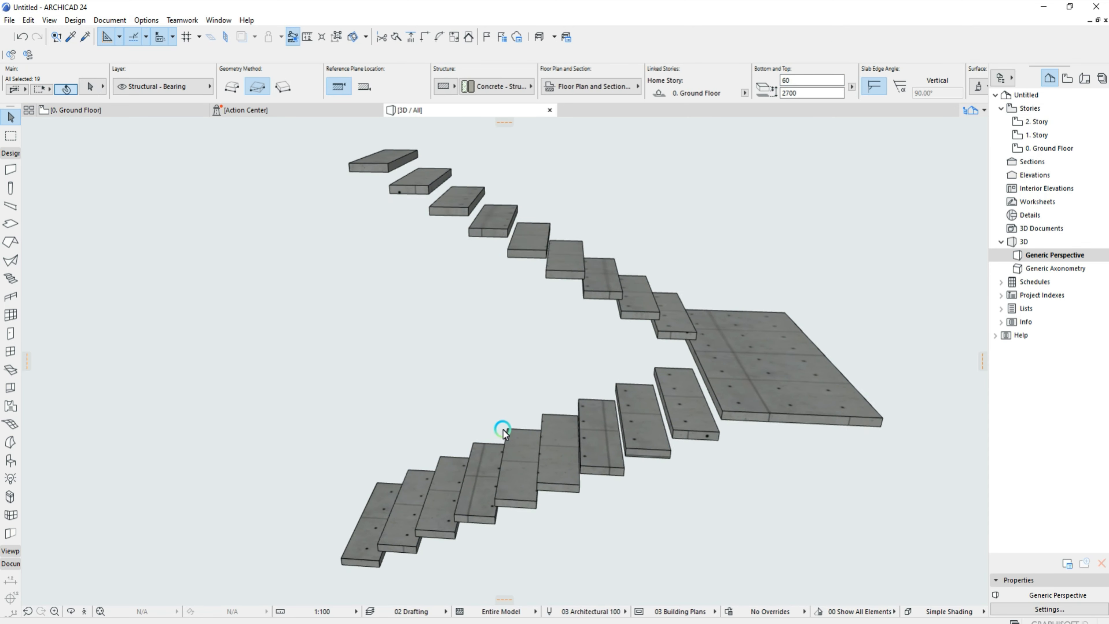
On the ground floor plan, duplicate the first tread in place and offset the copy's long edge to leave a narrow strip along the front.
{"action": "key", "text": "F2"}
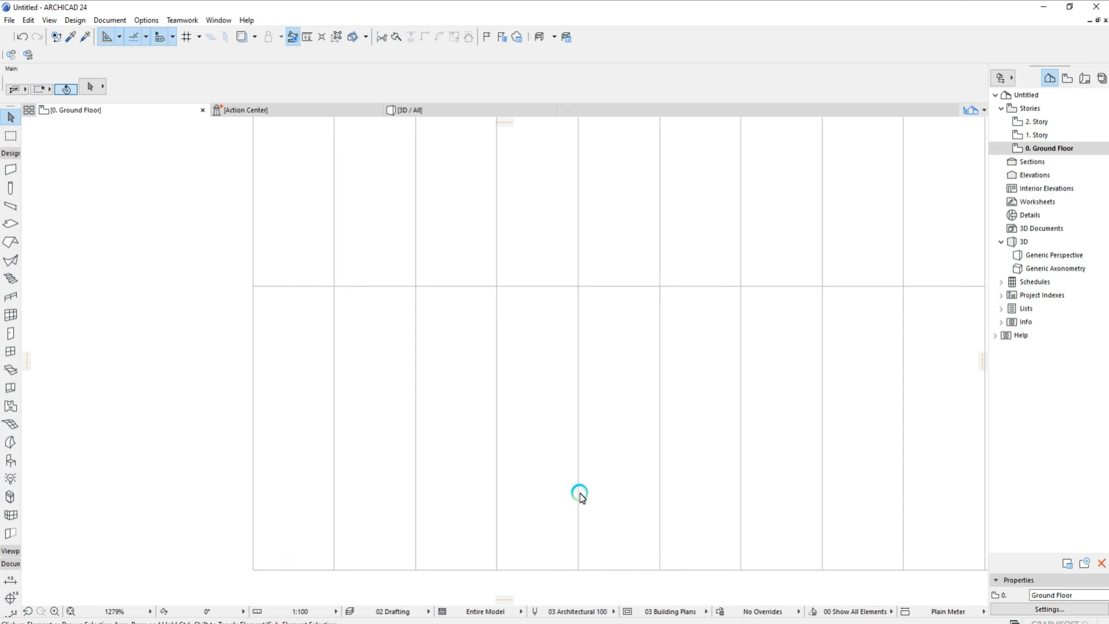
{"action": "left_click", "coordinate": [297, 460]}
{"action": "left_click", "coordinate": [299, 463]}
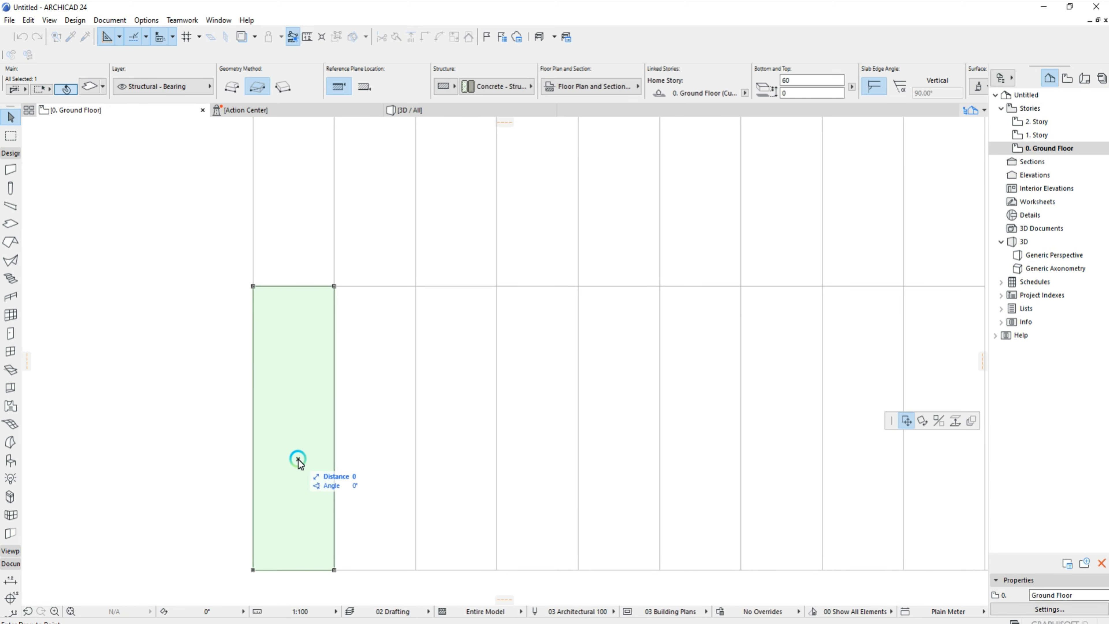
{"action": "left_click", "coordinate": [335, 445]}
{"action": "left_click", "coordinate": [956, 421]}
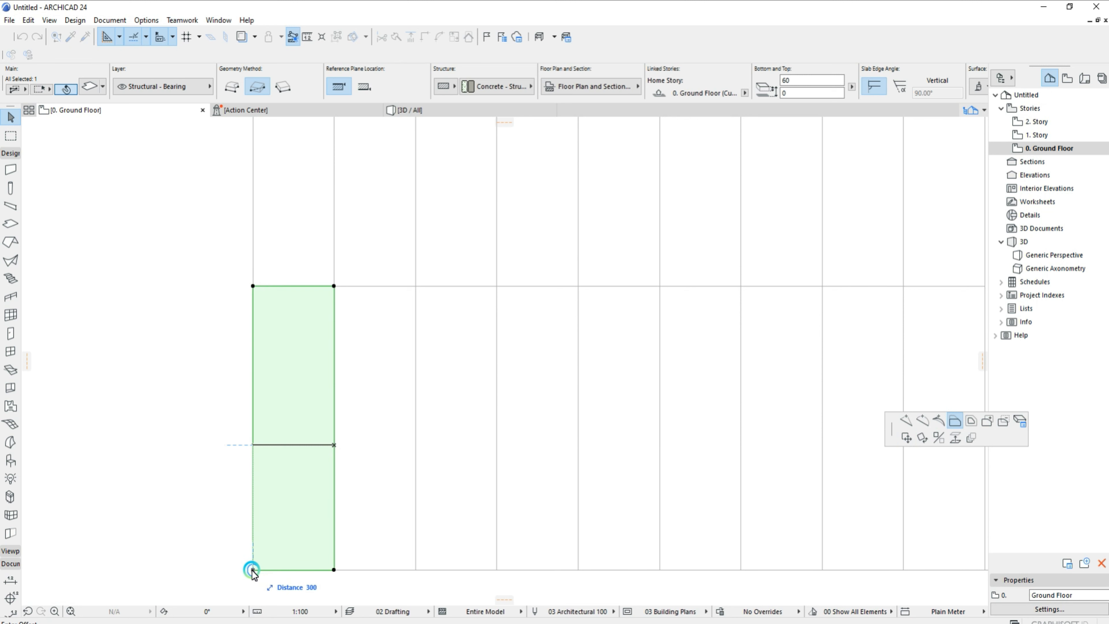
{"action": "left_click", "coordinate": [268, 448]}
In the 3D view, move the narrow strip down 60 mm beneath the first tread's front edge and make it 90 mm thick.
{"action": "key", "text": "F3"}
{"action": "scroll", "coordinate": [507, 483], "scroll_direction": "up", "scroll_amount": 10}
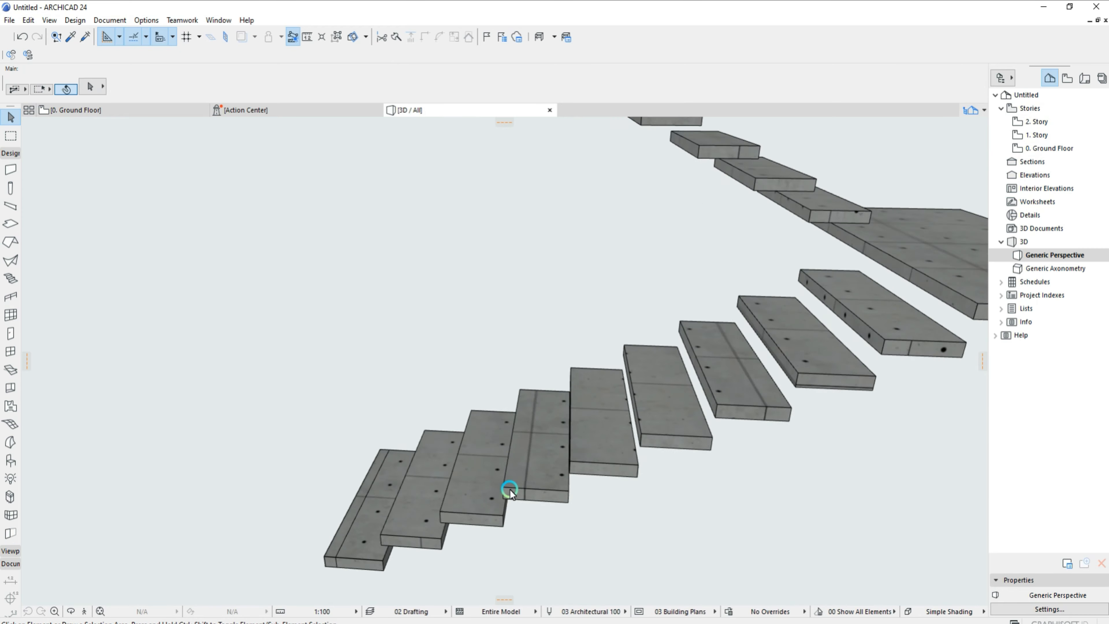
{"action": "left_click", "coordinate": [454, 428]}
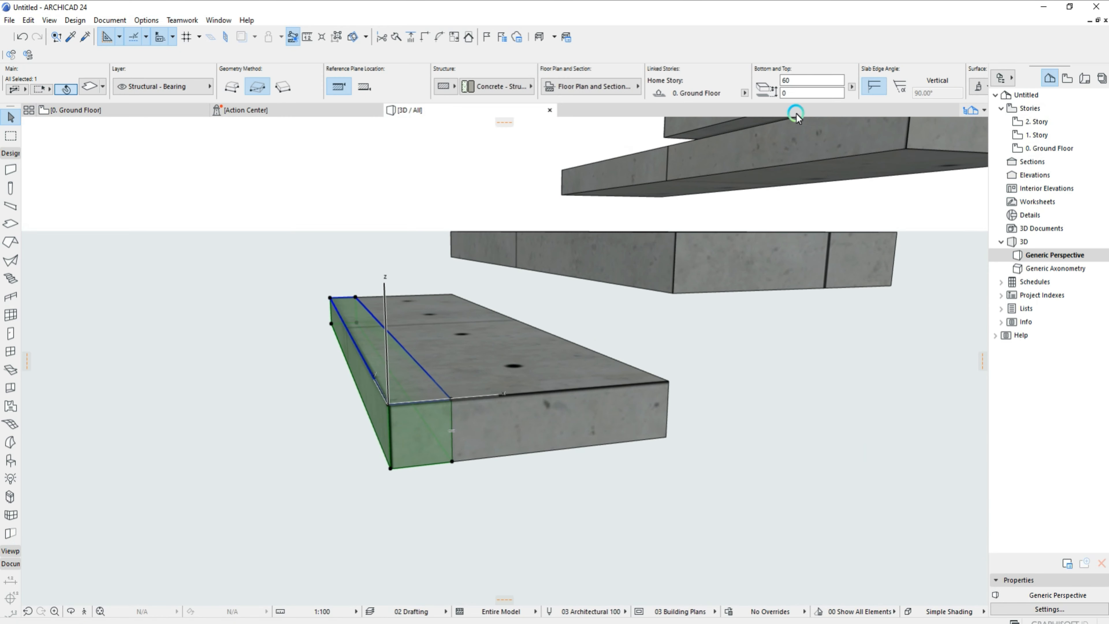
{"action": "key", "text": "ctrl+d"}
{"action": "left_click", "coordinate": [452, 398]}
{"action": "left_click", "coordinate": [452, 462]}
Copy the 90 mm riser strip onto the back of the first tread, under the second tread's front edge.
{"action": "middle_click_drag", "start_coordinate": [453, 462], "coordinate": [425, 447], "text": "shift"}
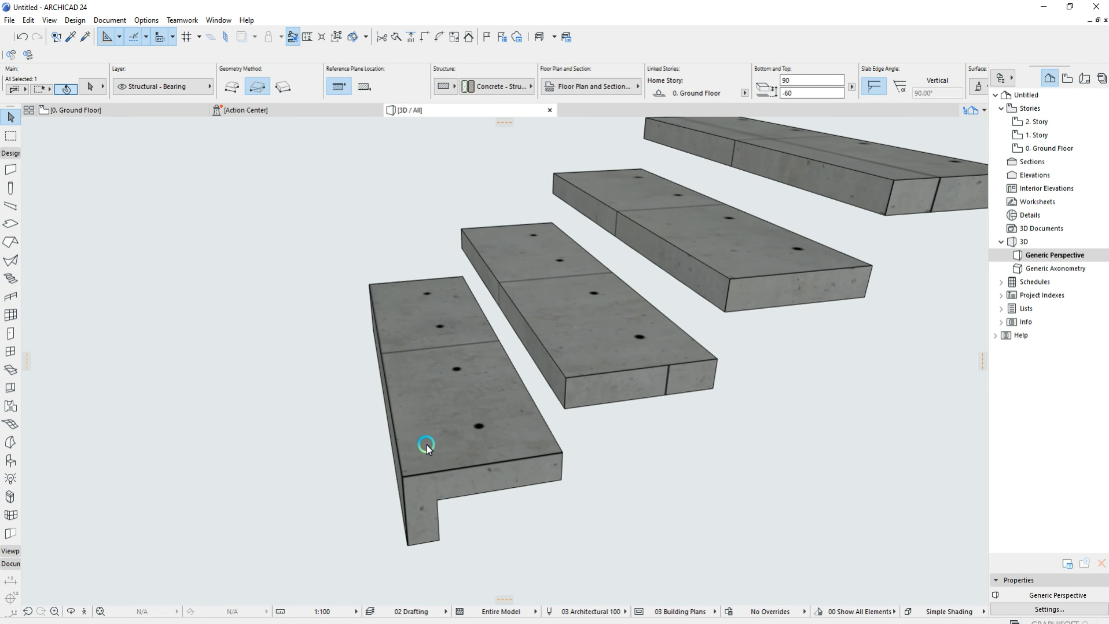
{"action": "left_click_drag", "start_coordinate": [404, 506], "coordinate": [567, 451]}
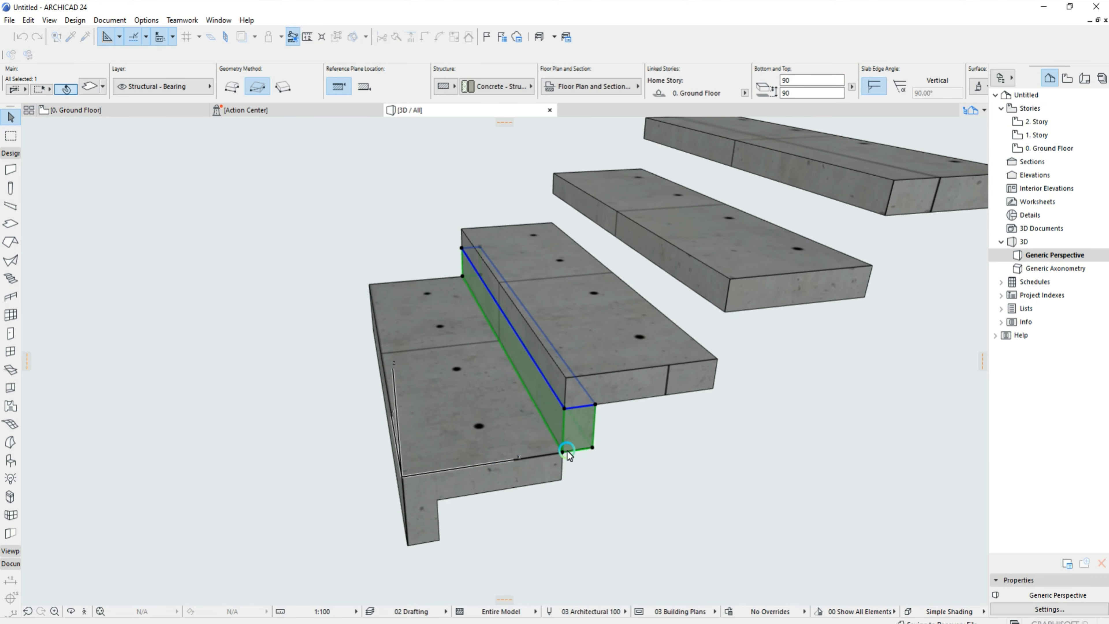
{"action": "left_click", "coordinate": [560, 453]}
{"action": "left_click", "coordinate": [954, 421]}
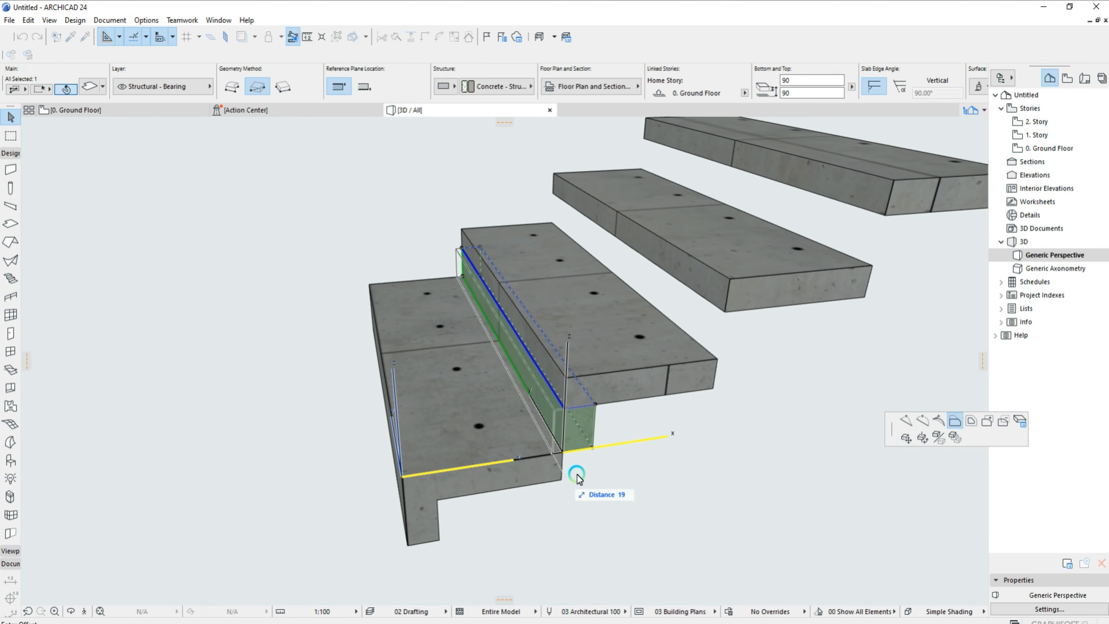
{"action": "key", "text": "Escape"}
Stretch the second riser strip down to the underside of the first tread, making it 150 mm thick.
{"action": "left_click", "coordinate": [593, 448]}
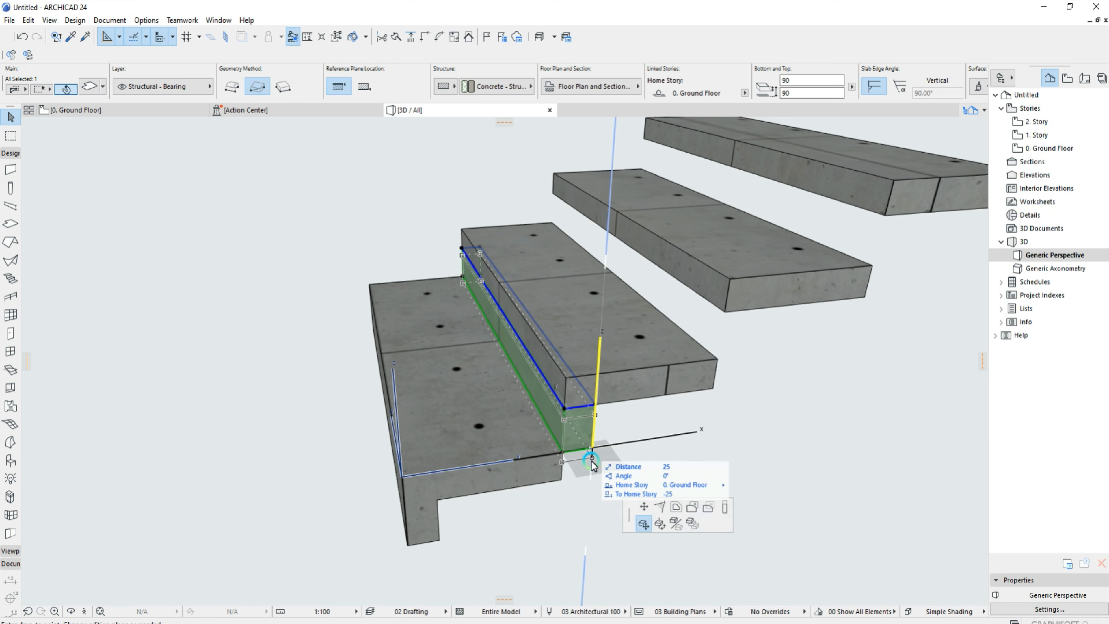
{"action": "left_click", "coordinate": [562, 480]}
Copy the 150 mm riser strip from beneath the second tread to the front edges of the third and fourth treads.
{"action": "scroll", "coordinate": [518, 423], "scroll_direction": "down", "scroll_amount": 1}
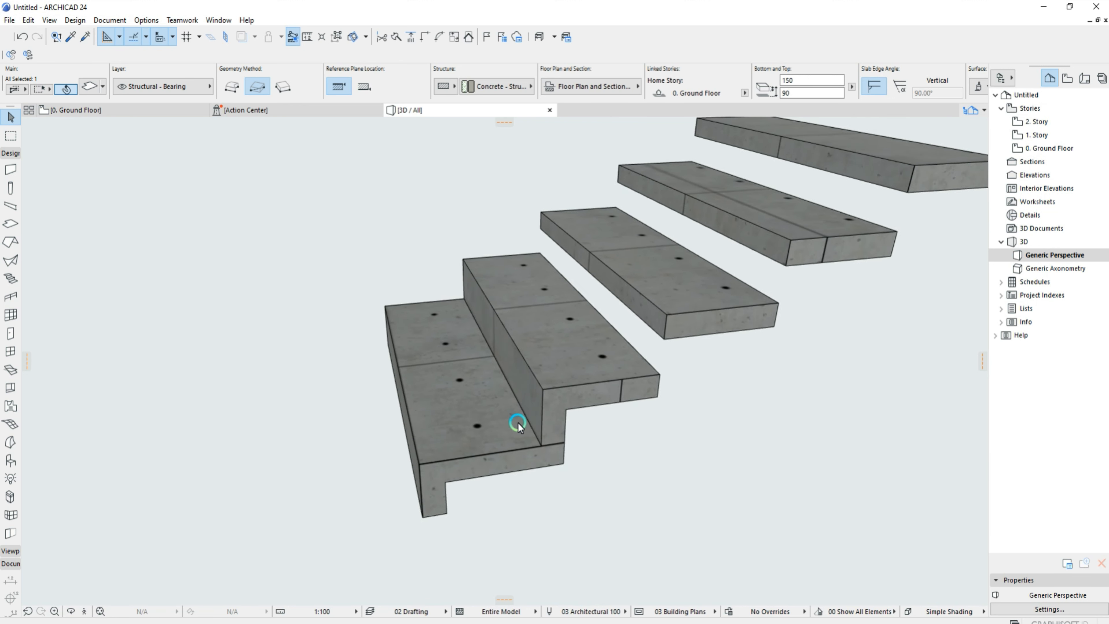
{"action": "middle_click_drag", "start_coordinate": [518, 423], "coordinate": [456, 467]}
{"action": "left_click", "coordinate": [451, 479]}
{"action": "left_click", "coordinate": [906, 437]}
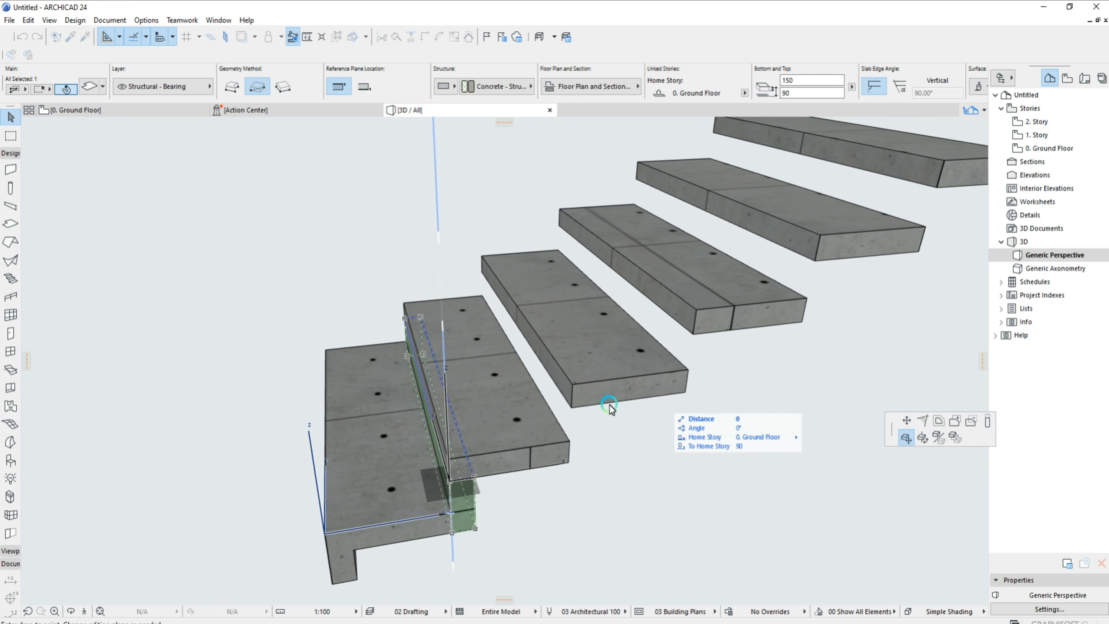
{"action": "left_click", "coordinate": [570, 408], "text": "ctrl"}
{"action": "left_click", "coordinate": [571, 407]}
{"action": "left_click", "coordinate": [693, 335], "text": "ctrl"}
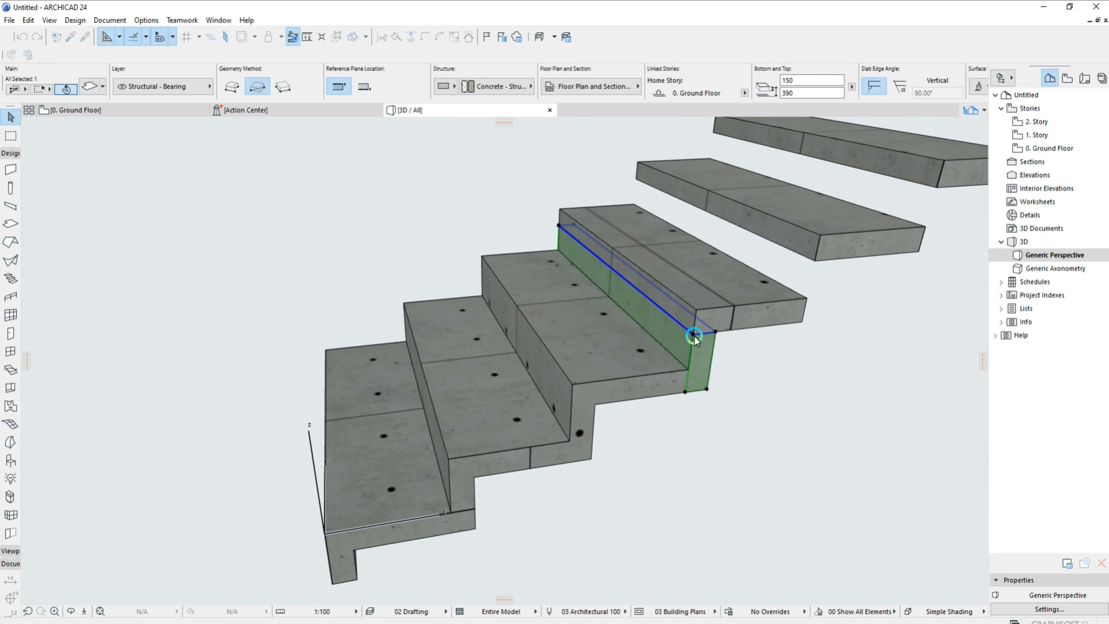
Continue copying the riser strip up the lower flight, placing one under the front edge of the fifth and sixth treads.
{"action": "left_click", "coordinate": [693, 334]}
{"action": "scroll", "coordinate": [709, 323], "scroll_direction": "down", "scroll_amount": 1}
{"action": "middle_click_drag", "start_coordinate": [709, 323], "coordinate": [534, 404]}
{"action": "left_click", "coordinate": [620, 354], "text": "ctrl"}
{"action": "left_click", "coordinate": [621, 353]}
{"action": "scroll", "coordinate": [627, 347], "scroll_direction": "down", "scroll_amount": 1}
{"action": "middle_click_drag", "start_coordinate": [627, 348], "coordinate": [522, 411]}
{"action": "left_click", "coordinate": [596, 370], "text": "ctrl"}
Copy the riser strip under the seventh, eighth and ninth treads and under the landing's front edge, completing the lower flight.
{"action": "left_click", "coordinate": [597, 370]}
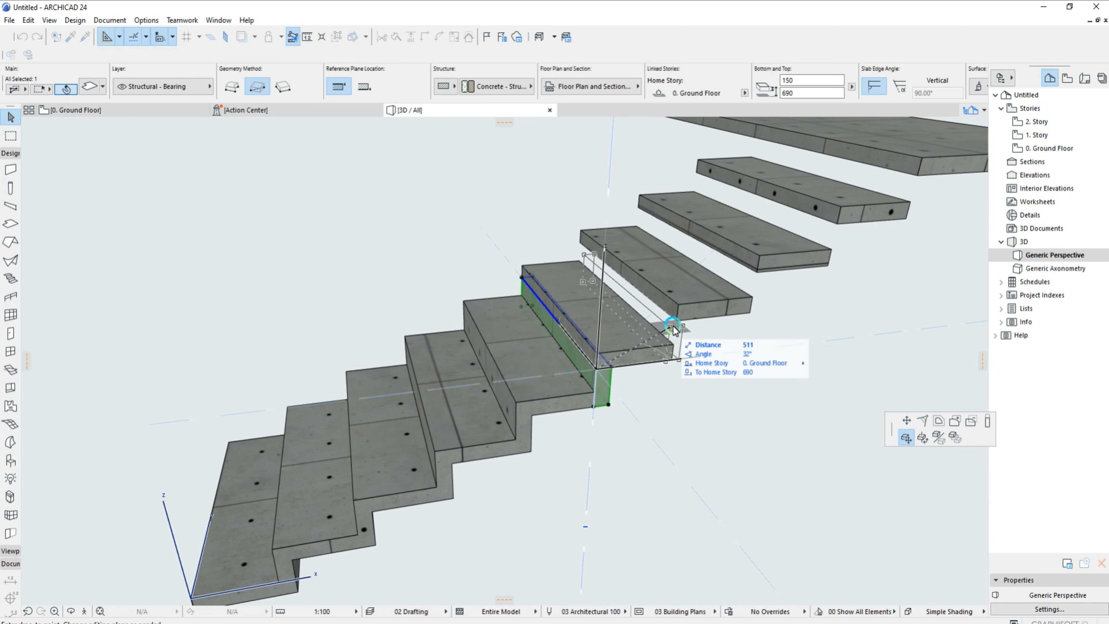
{"action": "scroll", "coordinate": [669, 334], "scroll_direction": "down", "scroll_amount": 2}
{"action": "middle_click_drag", "start_coordinate": [669, 334], "coordinate": [507, 446]}
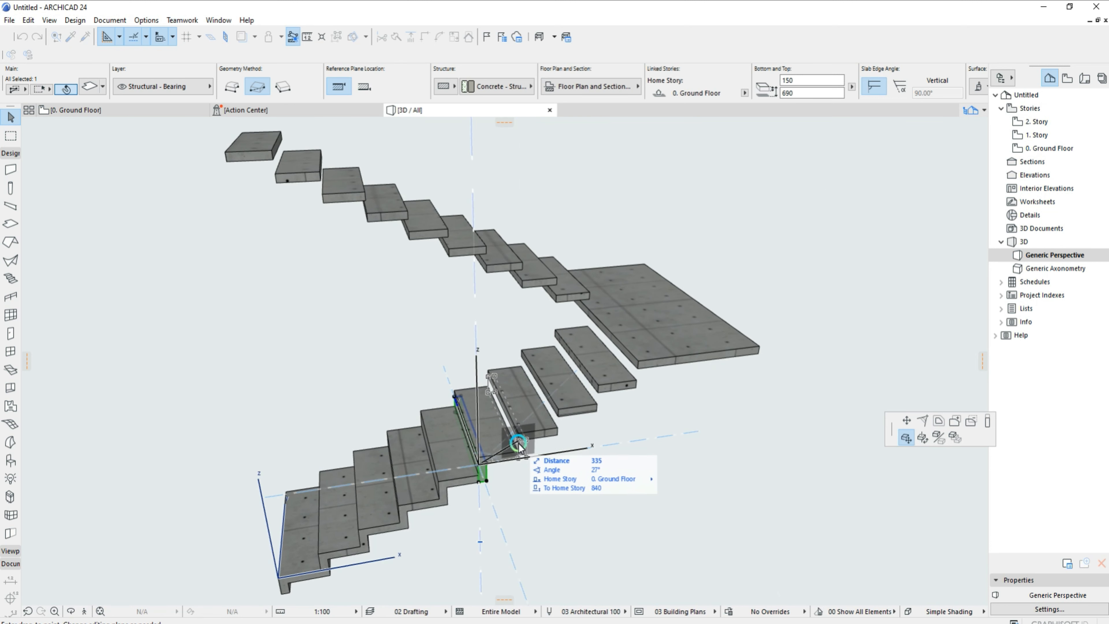
{"action": "scroll", "coordinate": [581, 375], "scroll_direction": "up", "scroll_amount": 3}
{"action": "left_click", "coordinate": [508, 490]}
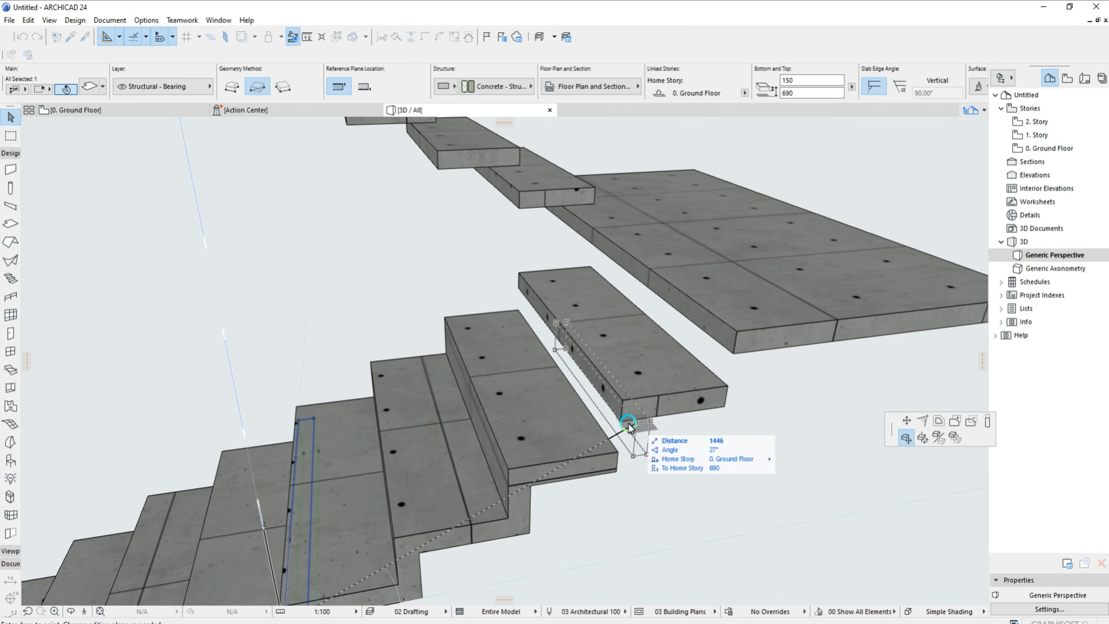
{"action": "left_click", "coordinate": [620, 421]}
{"action": "left_click", "coordinate": [734, 353]}
{"action": "scroll", "coordinate": [655, 354], "scroll_direction": "down", "scroll_amount": 4}
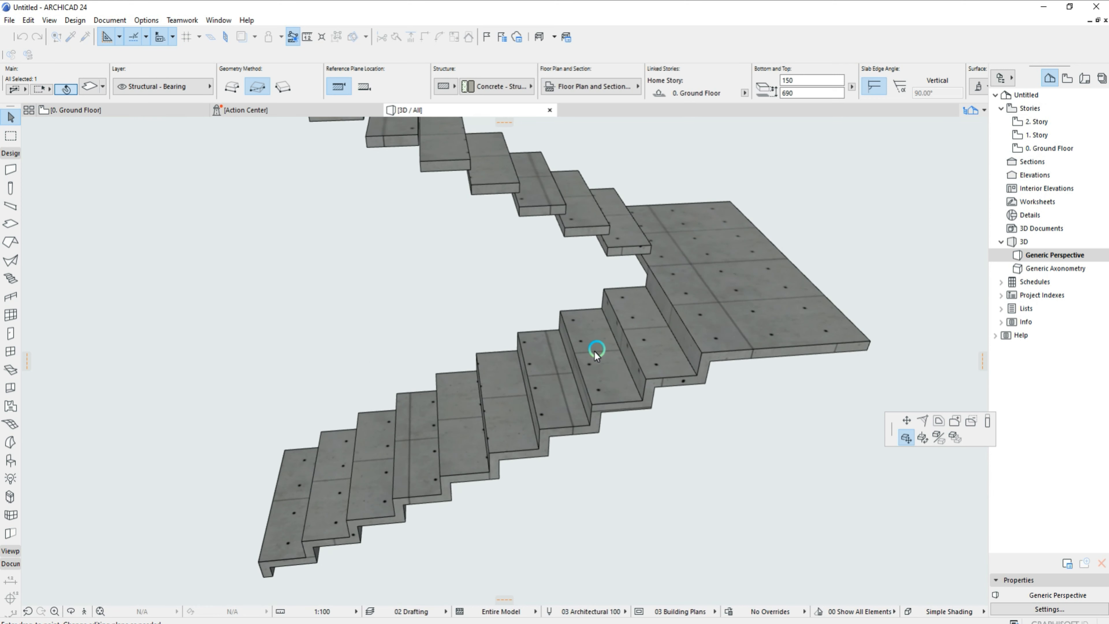
{"action": "middle_click_drag", "start_coordinate": [594, 351], "coordinate": [424, 293], "text": "shift"}
{"action": "key", "text": "Escape"}
{"action": "key", "text": "Escape"}
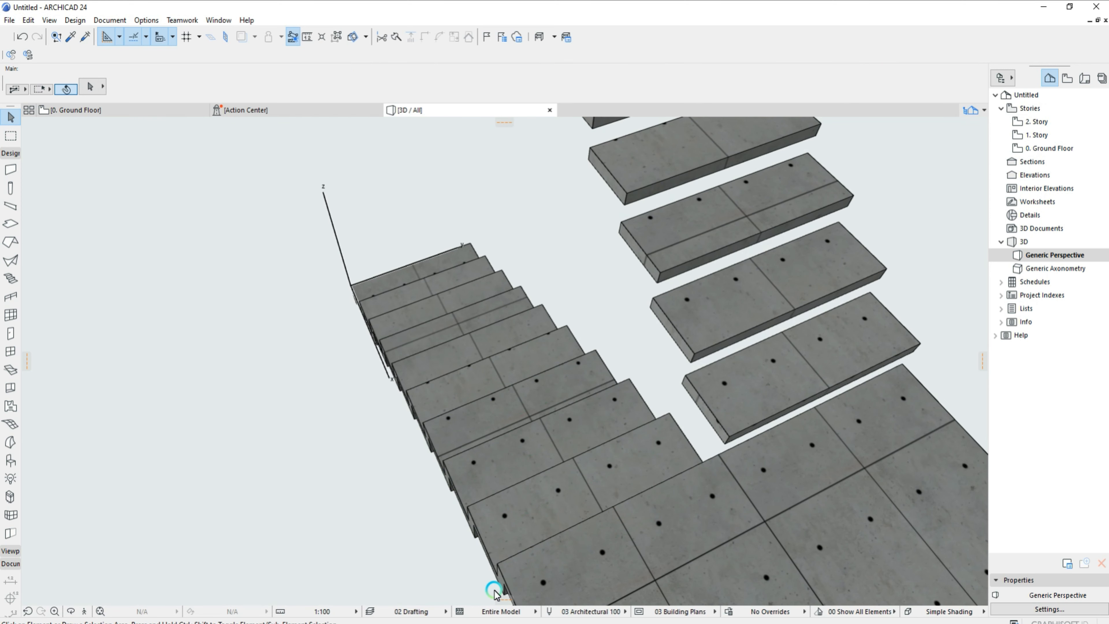
Copy the riser strip from the landing's front edge to beneath the first tread of the upper flight.
{"action": "left_click", "coordinate": [499, 589]}
{"action": "scroll", "coordinate": [747, 433], "scroll_direction": "up", "scroll_amount": 2}
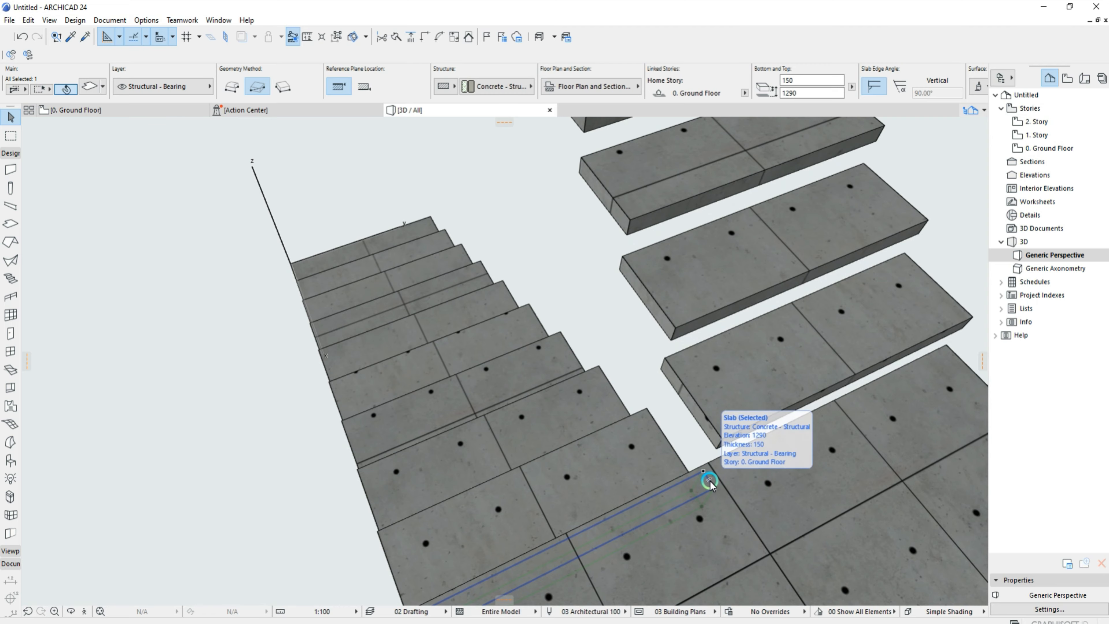
{"action": "middle_click_drag", "start_coordinate": [710, 482], "coordinate": [755, 325], "text": "shift"}
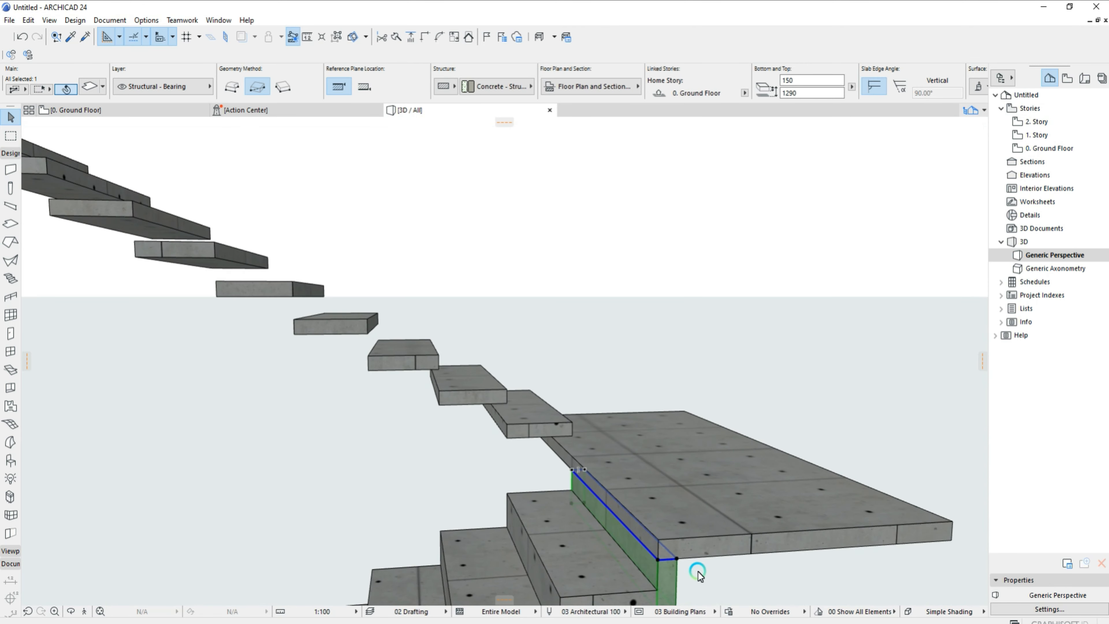
{"action": "left_click", "coordinate": [677, 558]}
{"action": "scroll", "coordinate": [569, 390], "scroll_direction": "up", "scroll_amount": 2}
{"action": "middle_click_drag", "start_coordinate": [569, 390], "coordinate": [690, 485]}
{"action": "left_click", "coordinate": [591, 495]}
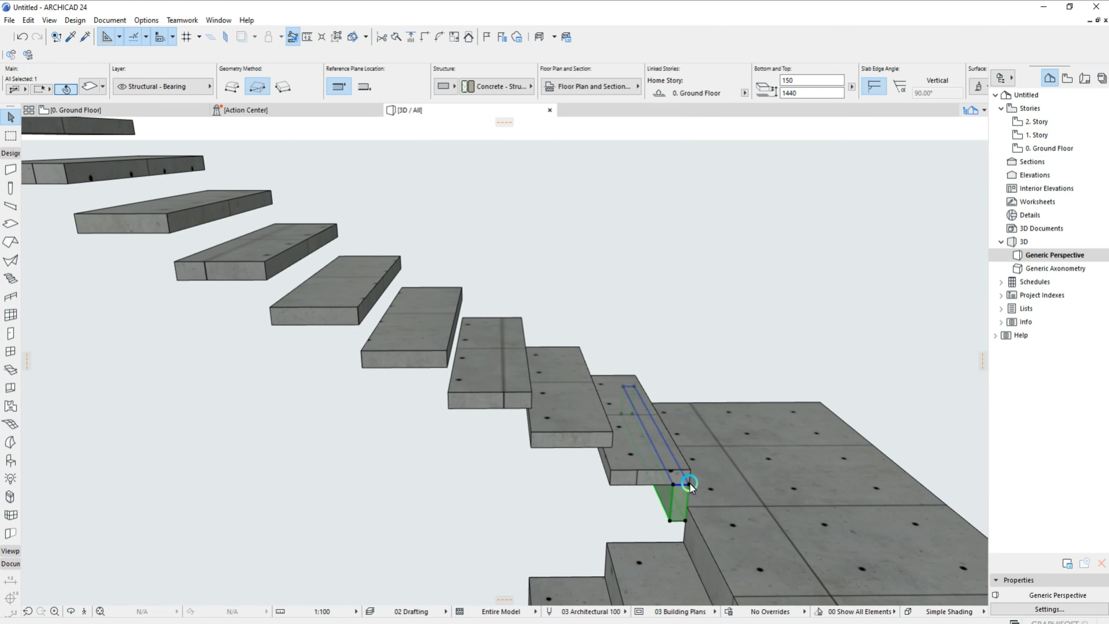
Copy the riser strip under each remaining tread of the upper flight, up to the topmost tread.
{"action": "left_click", "coordinate": [689, 485]}
{"action": "left_click", "coordinate": [611, 447]}
{"action": "left_click", "coordinate": [611, 448]}
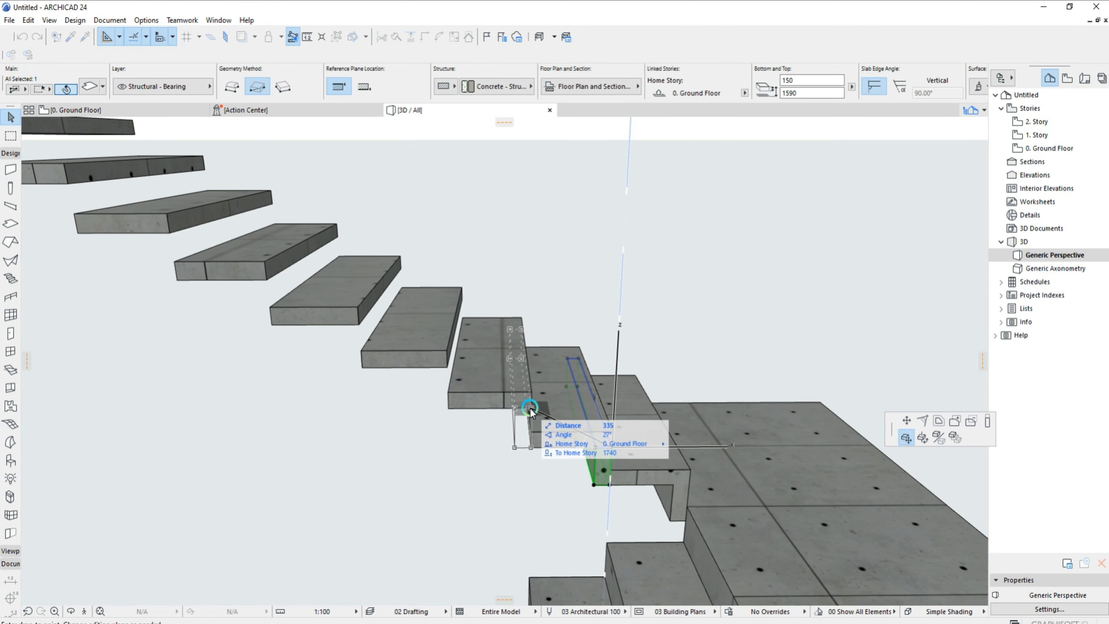
{"action": "middle_click_drag", "start_coordinate": [531, 410], "coordinate": [836, 525], "text": "shift"}
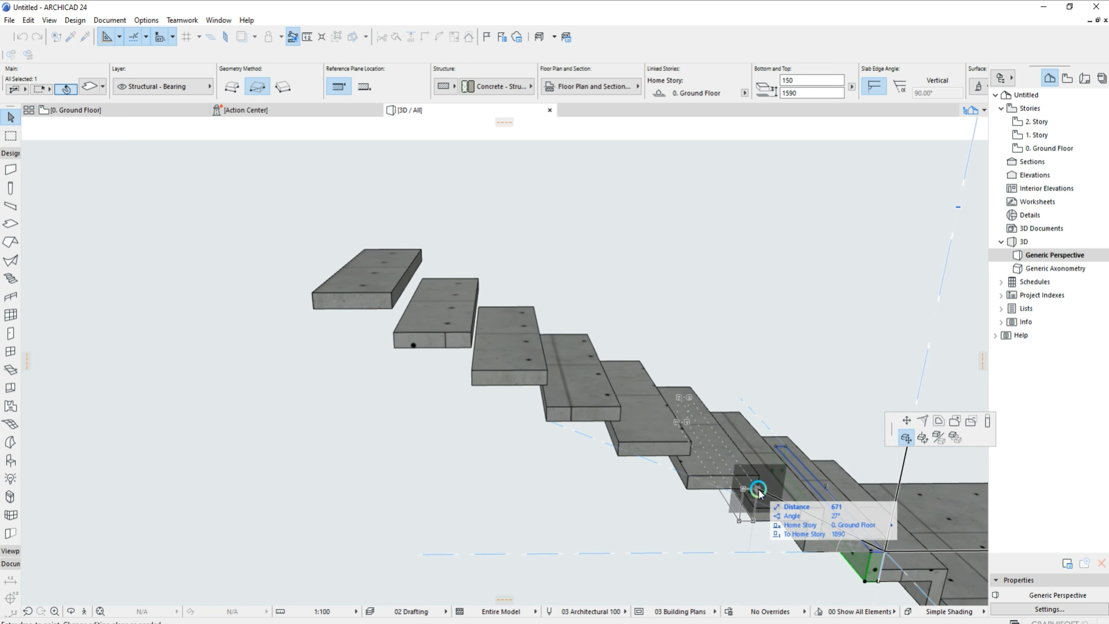
{"action": "left_click", "coordinate": [544, 397]}
{"action": "middle_click_drag", "start_coordinate": [544, 398], "coordinate": [737, 487]}
{"action": "left_click", "coordinate": [630, 430]}
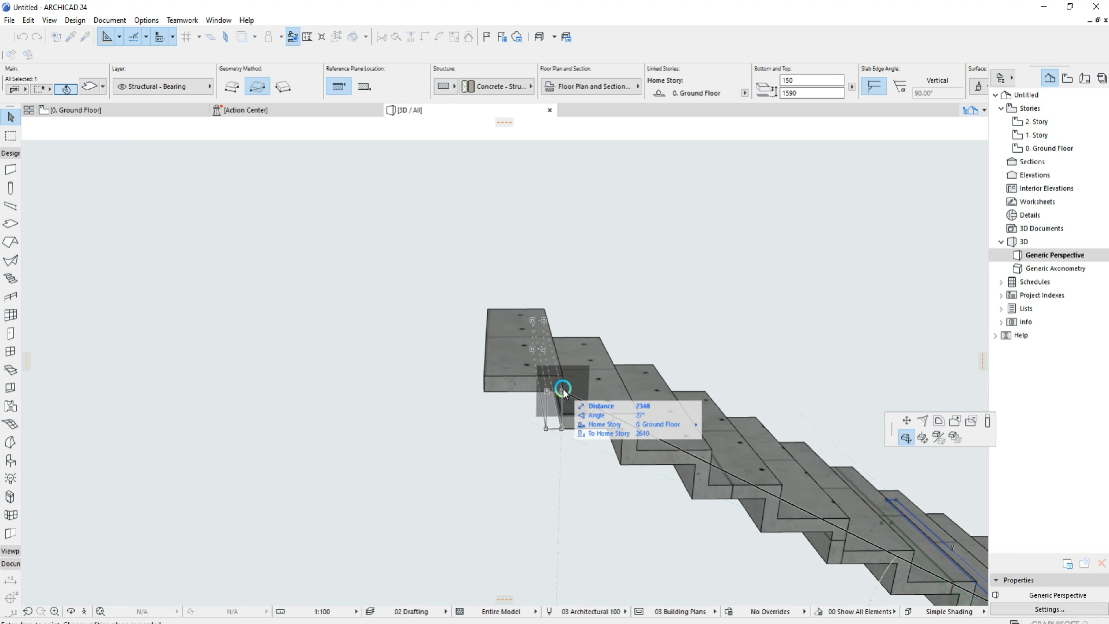
{"action": "left_click", "coordinate": [562, 390]}
{"action": "key", "text": "Escape"}
{"action": "key", "text": "Escape"}
{"action": "scroll", "coordinate": [596, 379], "scroll_direction": "down", "scroll_amount": 5}
{"action": "middle_click_drag", "start_coordinate": [561, 428], "coordinate": [578, 367]}
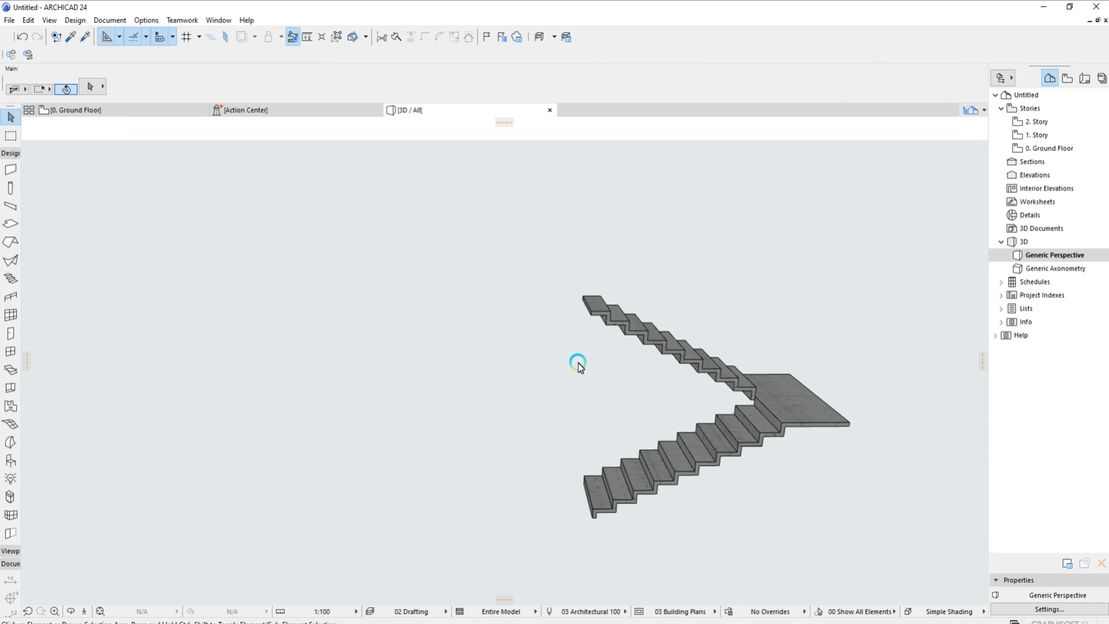
Measure the vertical distance from the topmost tread down to the base of the staircase.
{"action": "left_click", "coordinate": [593, 311]}
{"action": "left_click", "coordinate": [592, 311]}
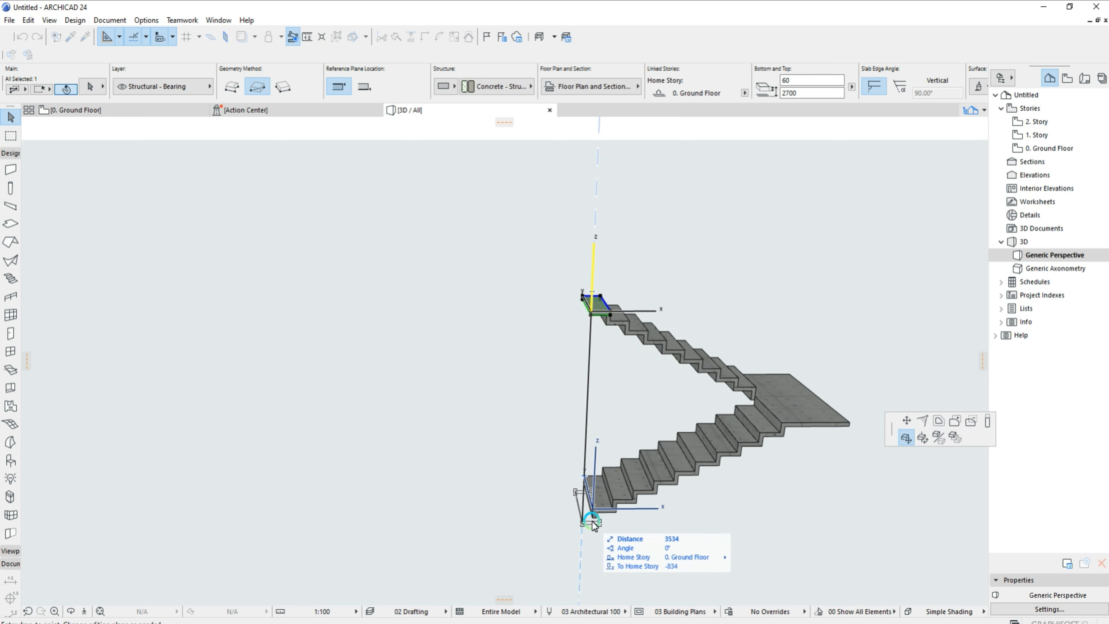
{"action": "scroll", "coordinate": [594, 518], "scroll_direction": "up", "scroll_amount": 3}
{"action": "key", "text": "Escape"}
{"action": "key", "text": "Escape"}
Select all the staircase slabs, override their surfaces with the faces linked together, and assign a dark wood surface.
{"action": "scroll", "coordinate": [612, 406], "scroll_direction": "down", "scroll_amount": 3}
{"action": "middle_click_drag", "start_coordinate": [613, 380], "coordinate": [637, 395], "text": "shift"}
{"action": "left_click_drag", "start_coordinate": [901, 593], "coordinate": [411, 220]}
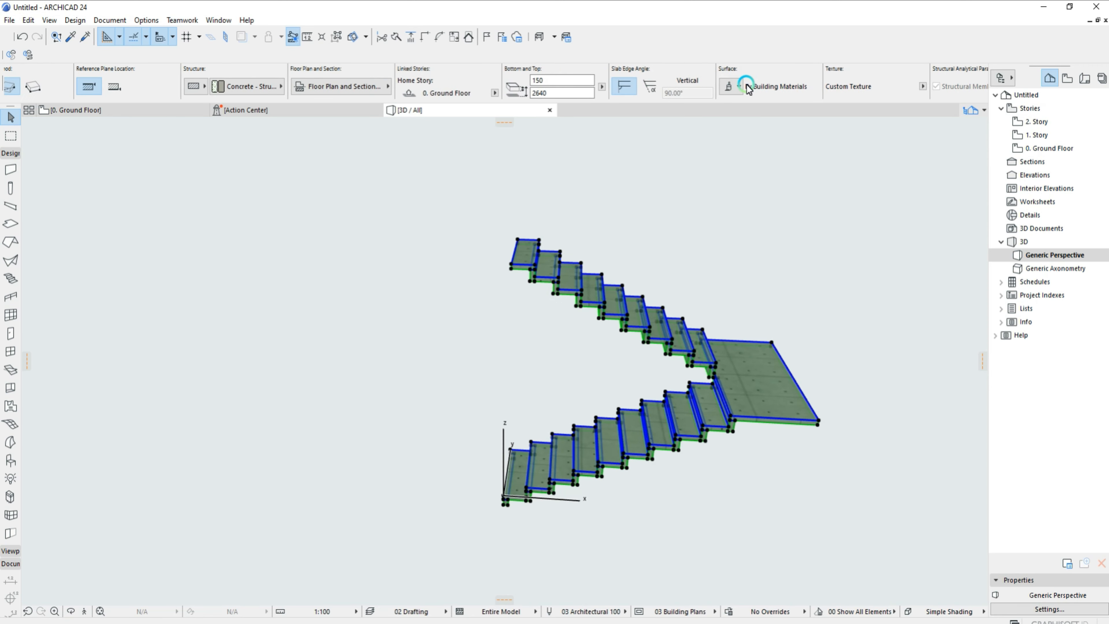
{"action": "left_click", "coordinate": [730, 86]}
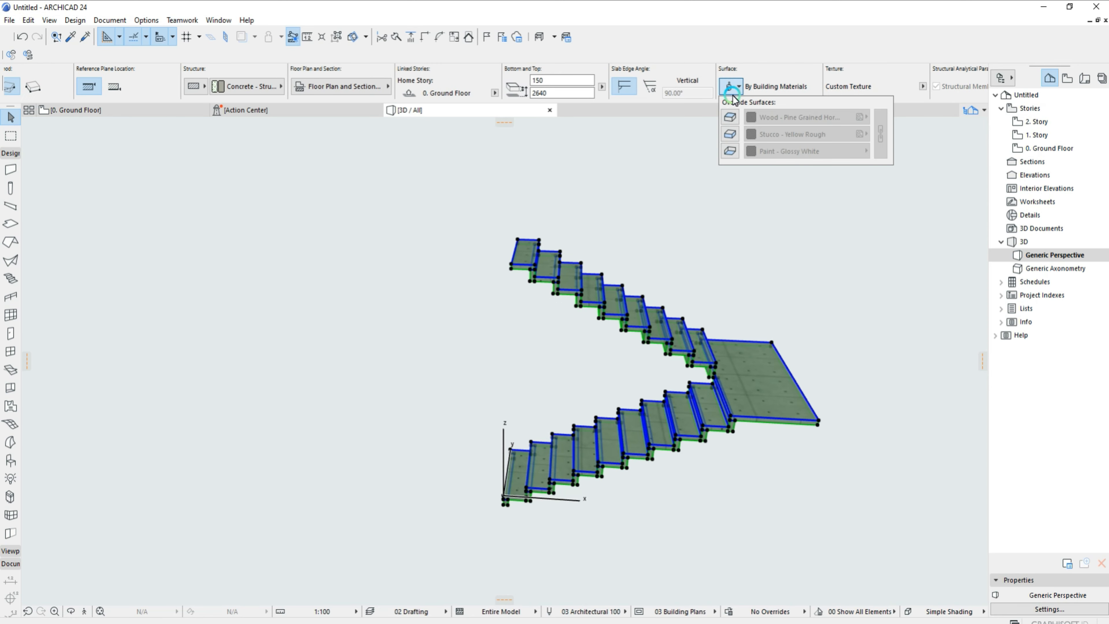
{"action": "left_click", "coordinate": [883, 129]}
{"action": "left_click", "coordinate": [791, 133]}
{"action": "left_click", "coordinate": [646, 579]}
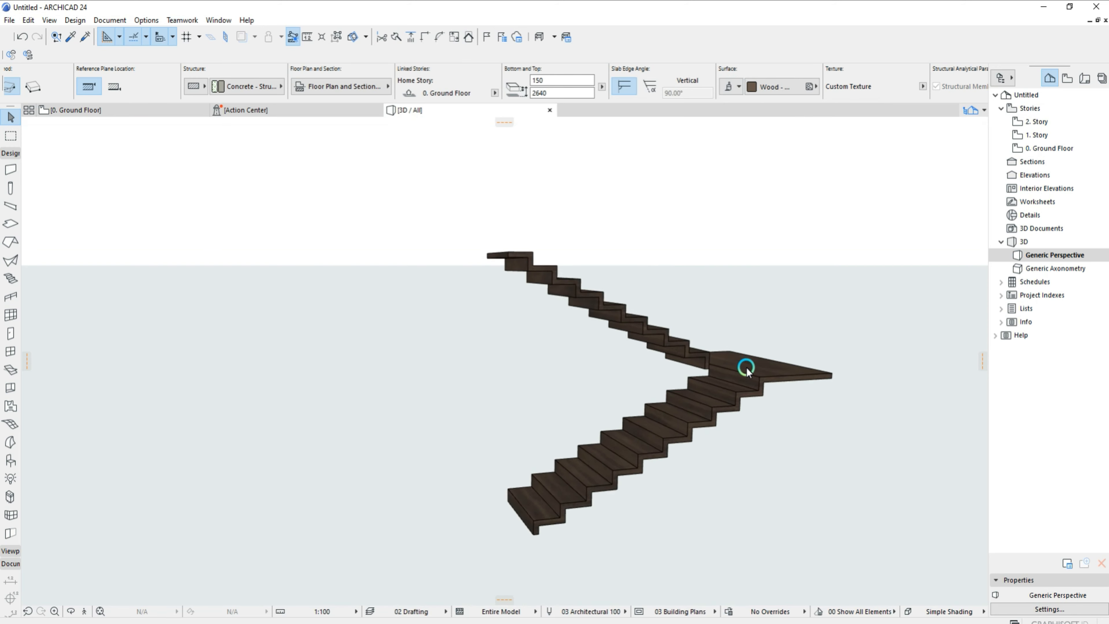
Replace the staircase's dark surface with a lighter brown wood.
{"action": "left_click", "coordinate": [783, 88]}
{"action": "left_click", "coordinate": [666, 534]}
{"action": "scroll", "coordinate": [667, 415], "scroll_direction": "up", "scroll_amount": 2}
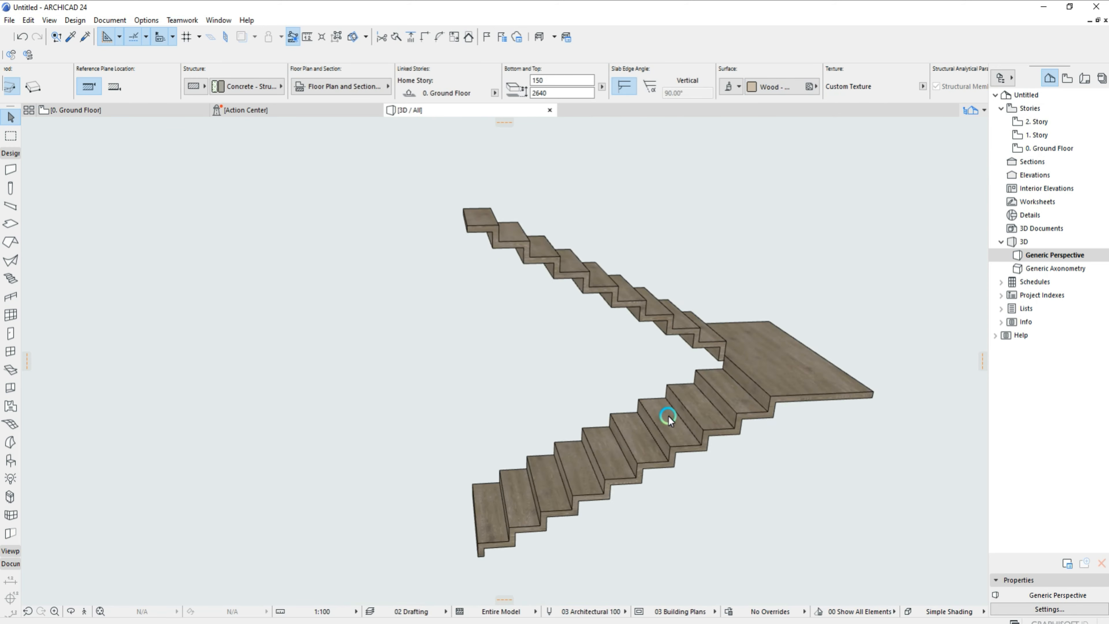
{"action": "middle_click_drag", "start_coordinate": [667, 415], "coordinate": [505, 448]}
On the 1. Story plan, trace the stairs below and draw a 150 mm thick rectangular slab adjoining the staircase's full width.
{"action": "left_click", "coordinate": [136, 110]}
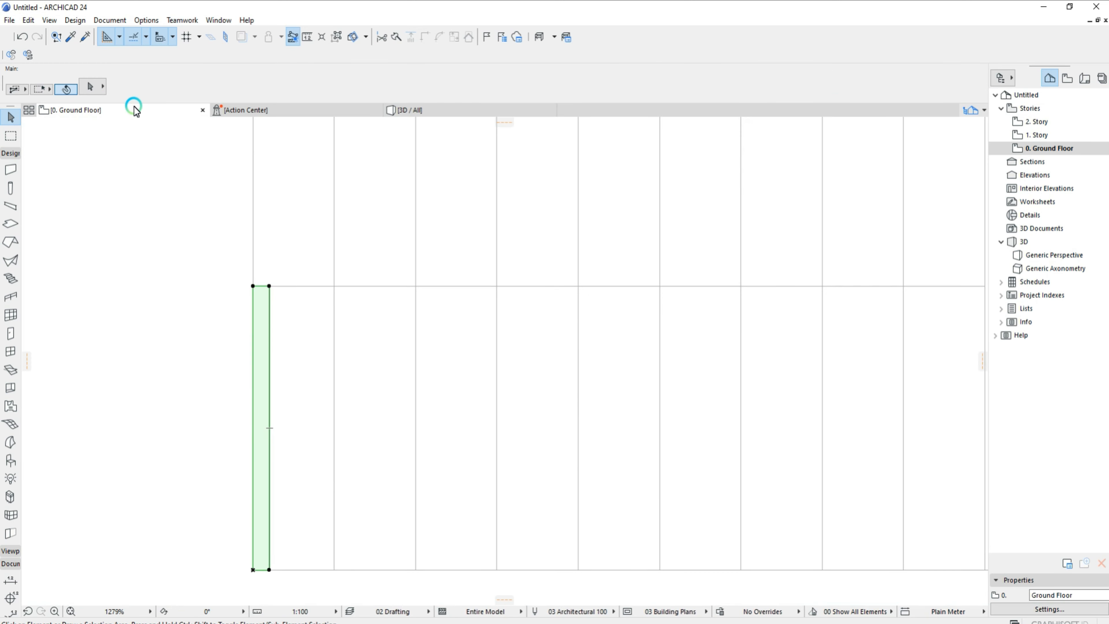
{"action": "scroll", "coordinate": [445, 295], "scroll_direction": "down", "scroll_amount": 5}
{"action": "left_click", "coordinate": [1036, 134]}
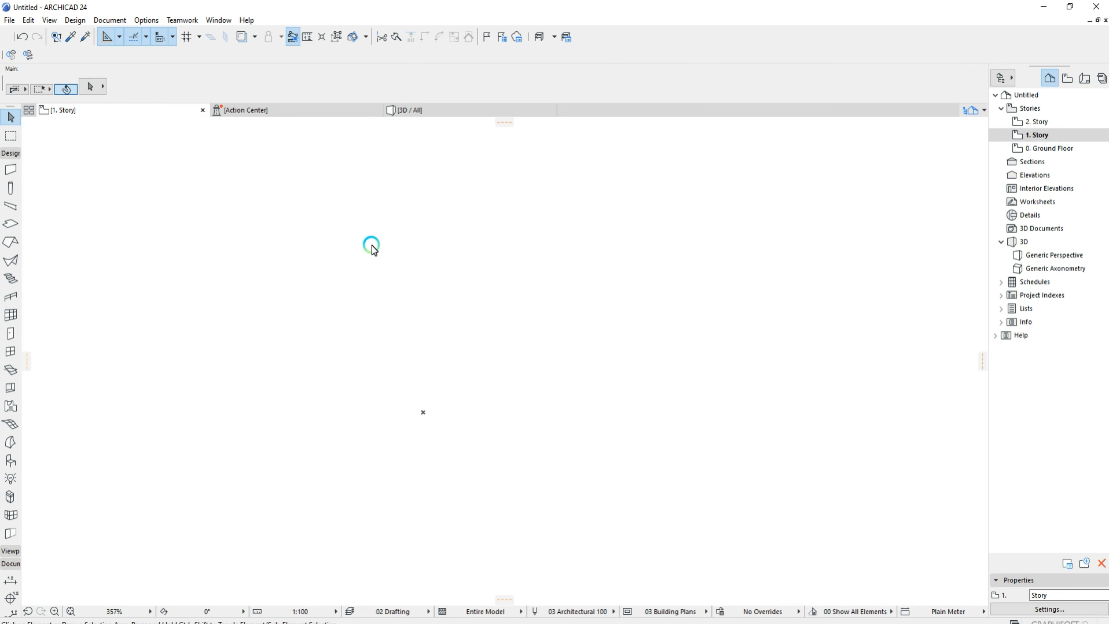
{"action": "left_click", "coordinate": [235, 43]}
{"action": "left_click", "coordinate": [11, 169]}
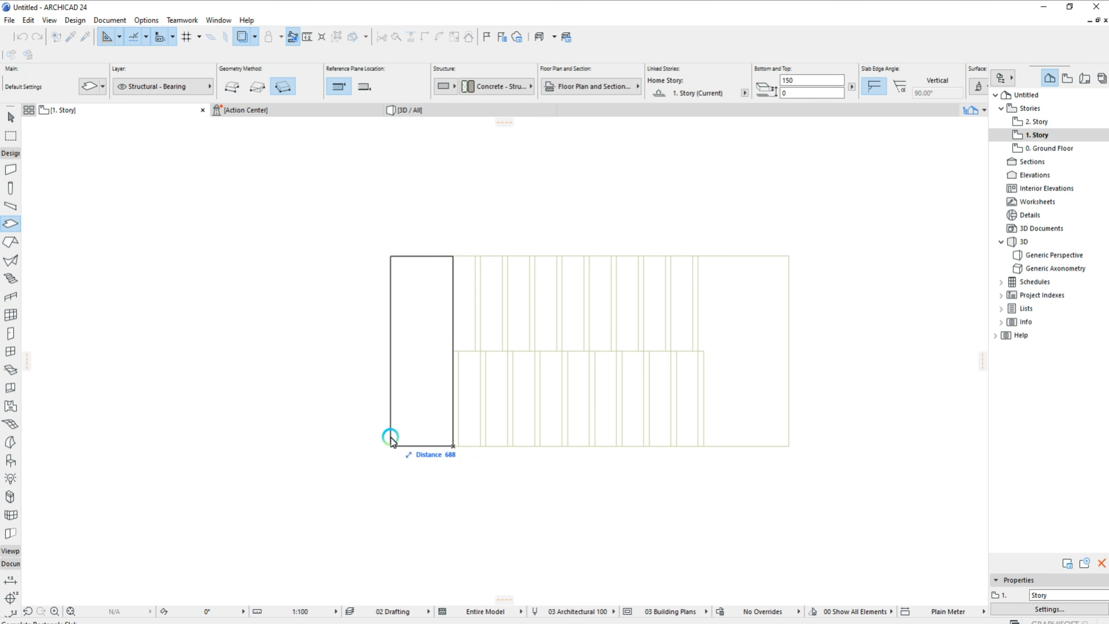
In the 3D view, lower the new floor slab 150 mm so its underside aligns with the topmost tread's upper surface.
{"action": "key", "text": "F3"}
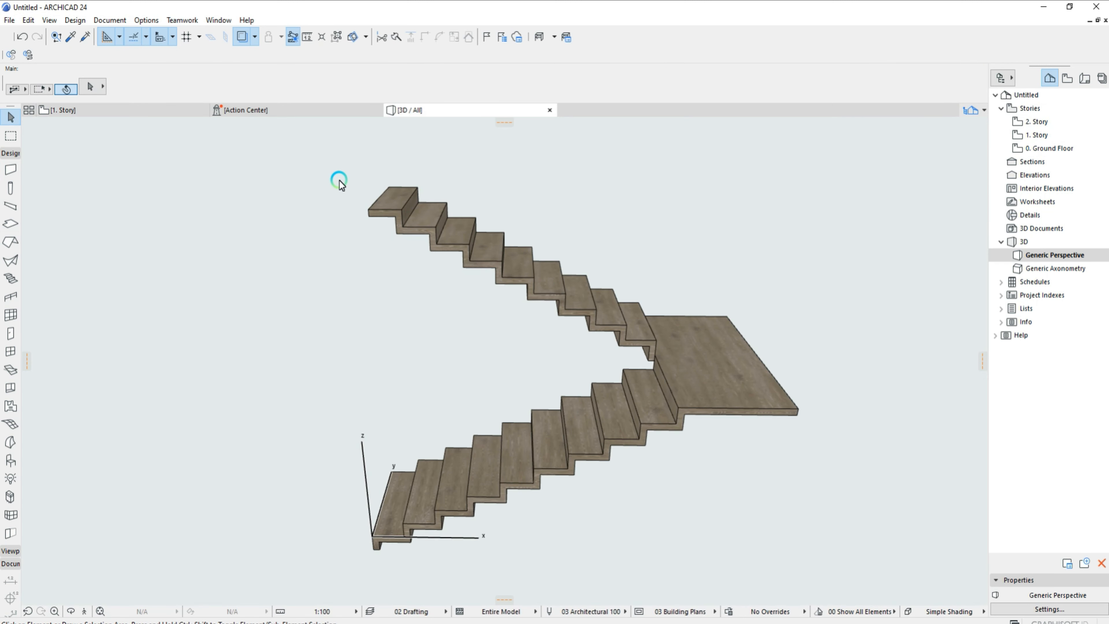
{"action": "scroll", "coordinate": [397, 215], "scroll_direction": "up", "scroll_amount": 3}
{"action": "left_click", "coordinate": [405, 211]}
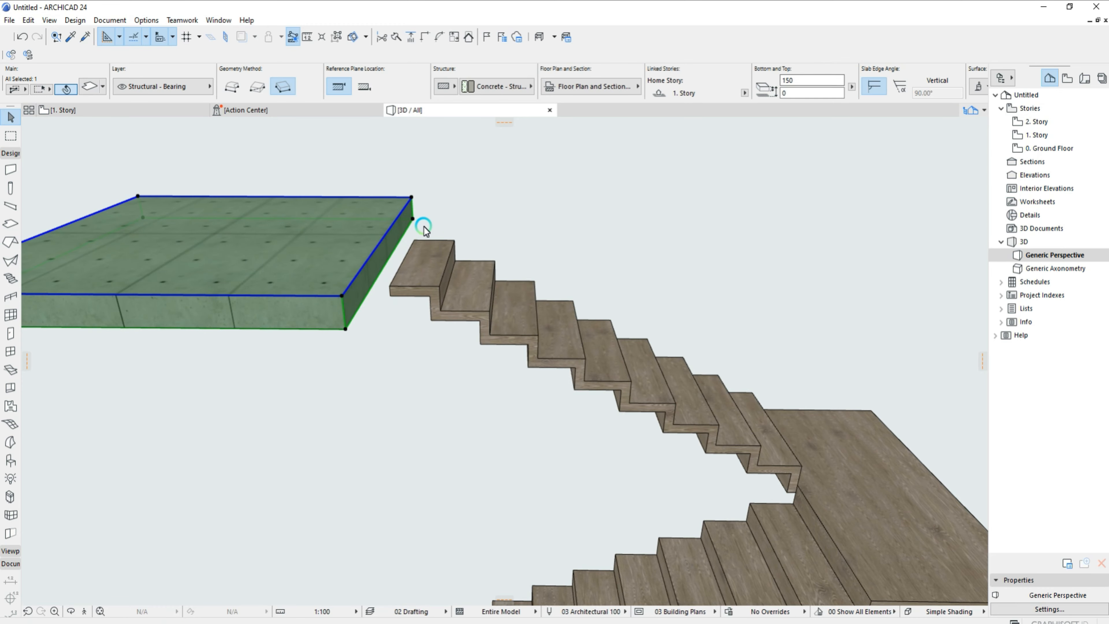
{"action": "left_click", "coordinate": [413, 218]}
{"action": "left_click", "coordinate": [414, 241]}
{"action": "scroll", "coordinate": [415, 241], "scroll_direction": "down", "scroll_amount": 2}
{"action": "middle_click_drag", "start_coordinate": [418, 241], "coordinate": [428, 187], "text": "shift"}
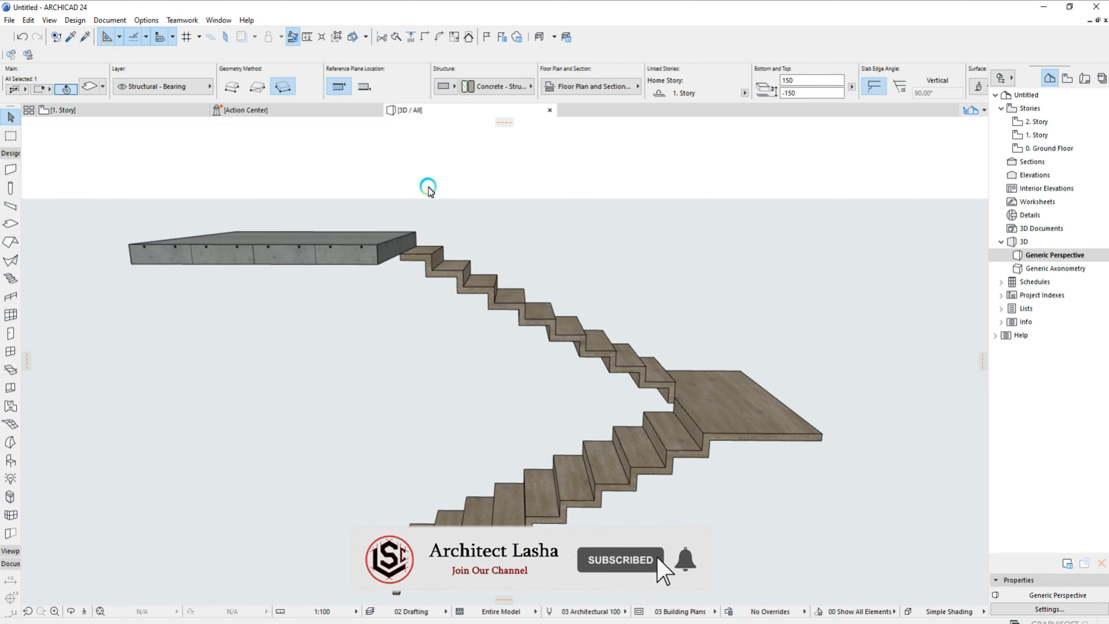
Measure the vertical distance from the upper floor slab's top corner down to the base of the stairs.
{"action": "left_click", "coordinate": [416, 228]}
{"action": "left_click", "coordinate": [415, 228]}
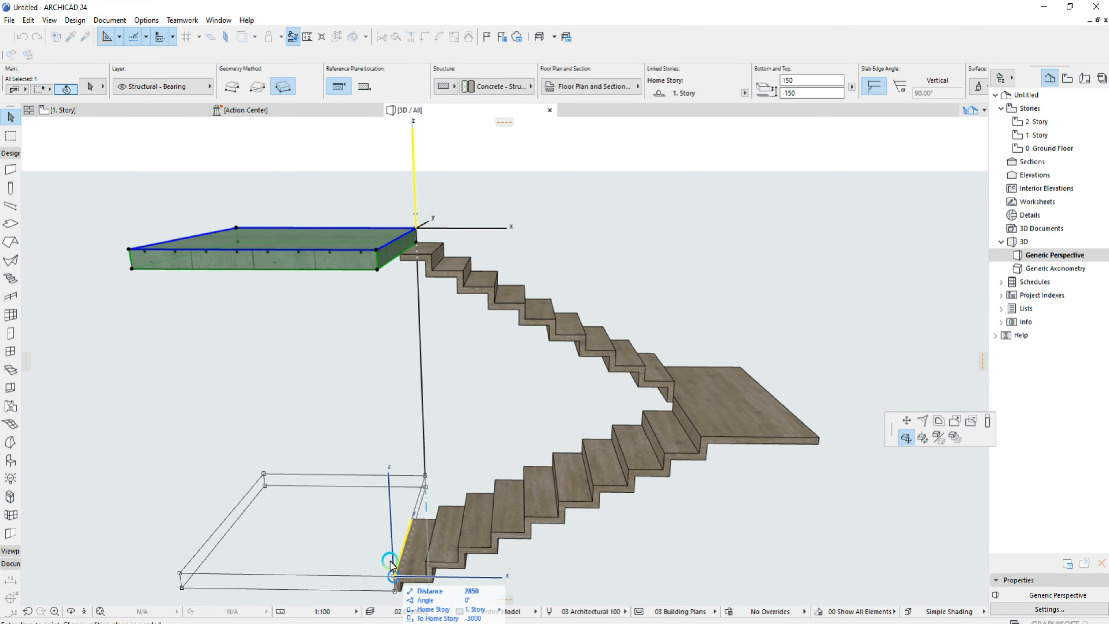
{"action": "key", "text": "Escape"}
{"action": "key", "text": "Escape"}
{"action": "middle_click_drag", "start_coordinate": [447, 217], "coordinate": [538, 326], "text": "shift"}
{"action": "scroll", "coordinate": [473, 227], "scroll_direction": "up", "scroll_amount": 3}
Select all the stair slabs and the landing in 3D, excluding the upper floor slab, and convert them to morphs.
{"action": "left_click", "coordinate": [148, 109]}
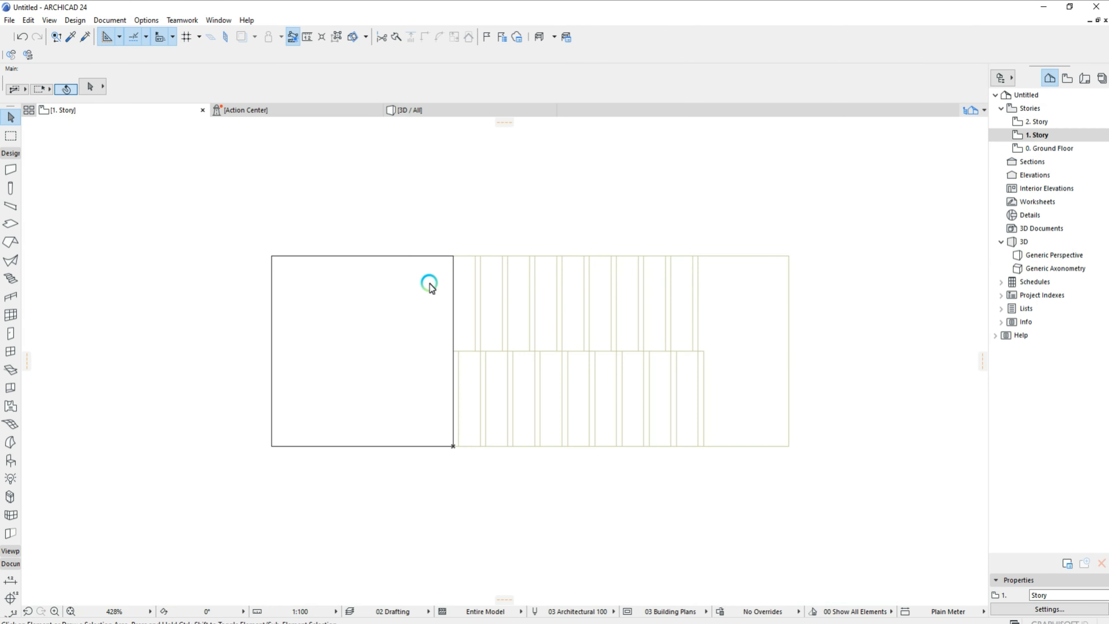
{"action": "left_click", "coordinate": [432, 112]}
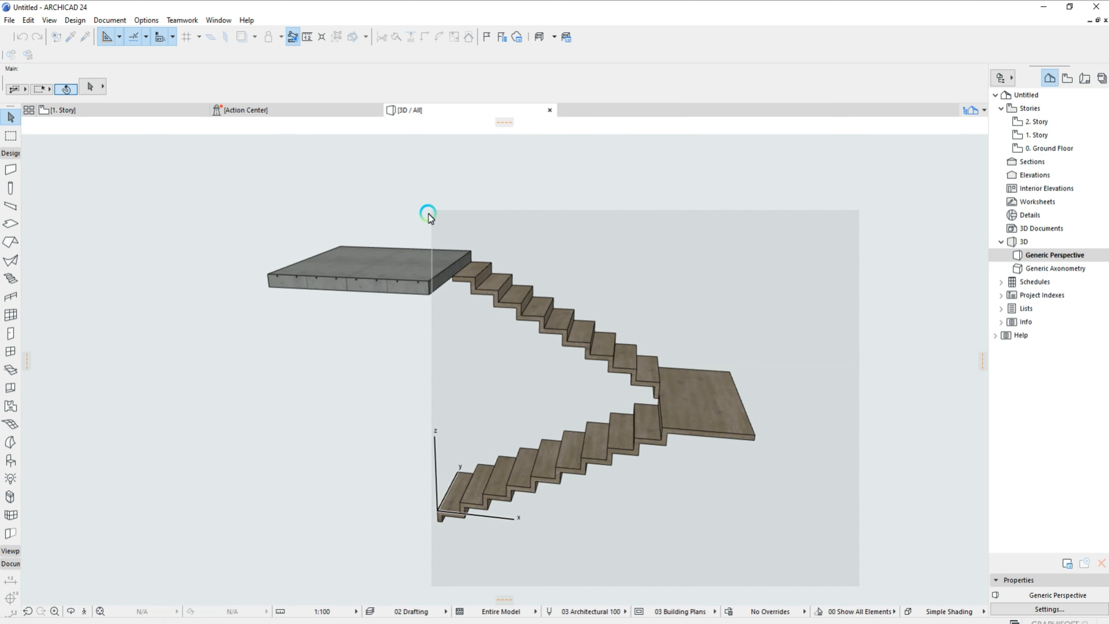
{"action": "key", "text": "ctrl+a"}
{"action": "right_click", "coordinate": [687, 282]}
{"action": "left_click", "coordinate": [701, 314]}
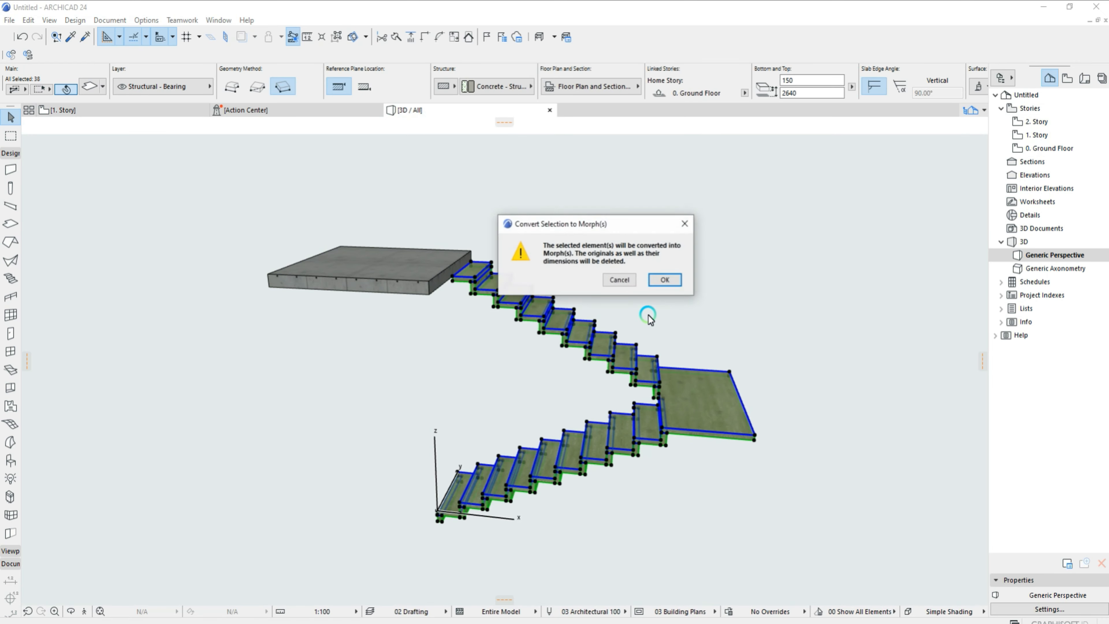
{"action": "left_click", "coordinate": [659, 281]}
Merge all the stair and landing morphs into one solid with a Boolean union.
{"action": "right_click", "coordinate": [690, 230]}
{"action": "mouse_move", "coordinate": [742, 370]}
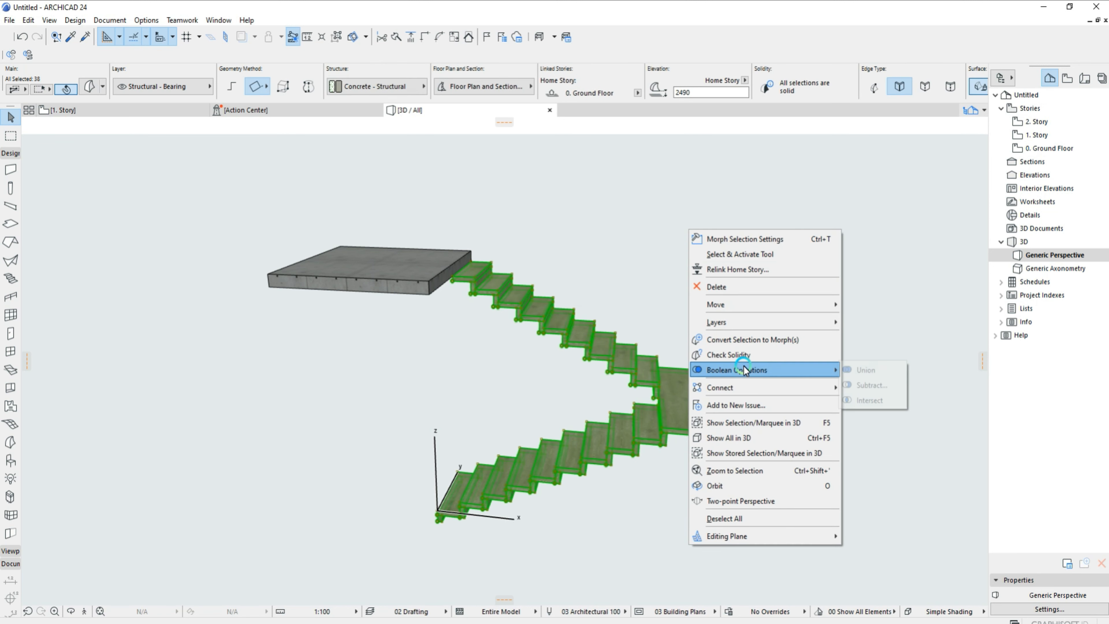
{"action": "left_click", "coordinate": [864, 370]}
{"action": "left_click", "coordinate": [685, 380]}
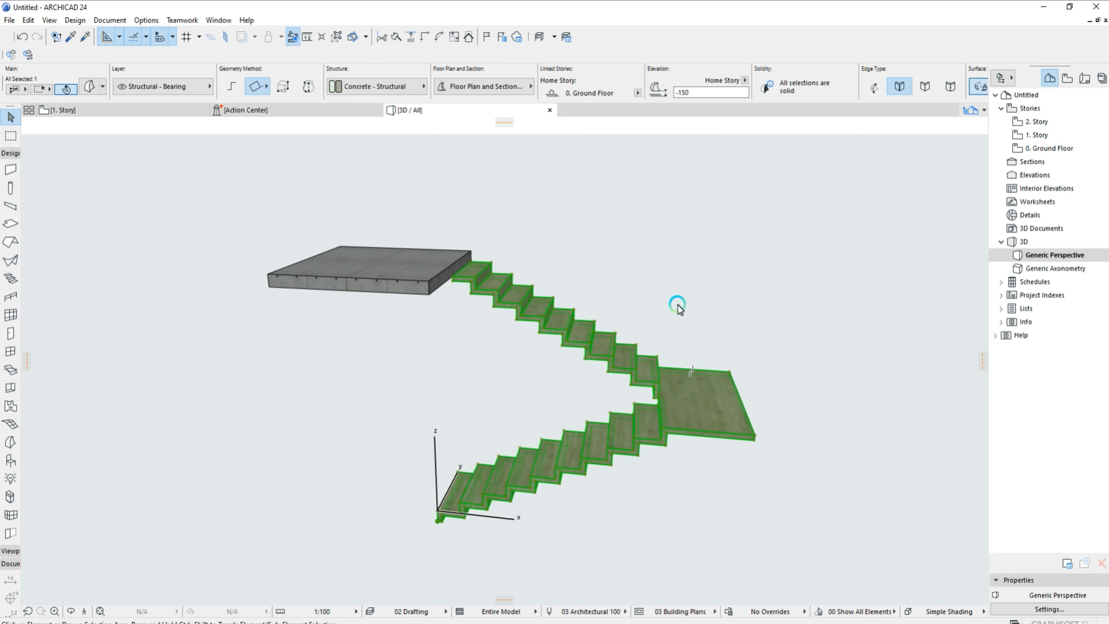
{"action": "left_click", "coordinate": [28, 21]}
{"action": "left_click", "coordinate": [206, 231]}
{"action": "left_click", "coordinate": [549, 257]}
{"action": "middle_click_drag", "start_coordinate": [549, 258], "coordinate": [398, 240], "text": "shift"}
On the 1. Story plan, copy the floor slab beside the original so the copy starts at its stair-side edge and covers the flights.
{"action": "left_click", "coordinate": [144, 110]}
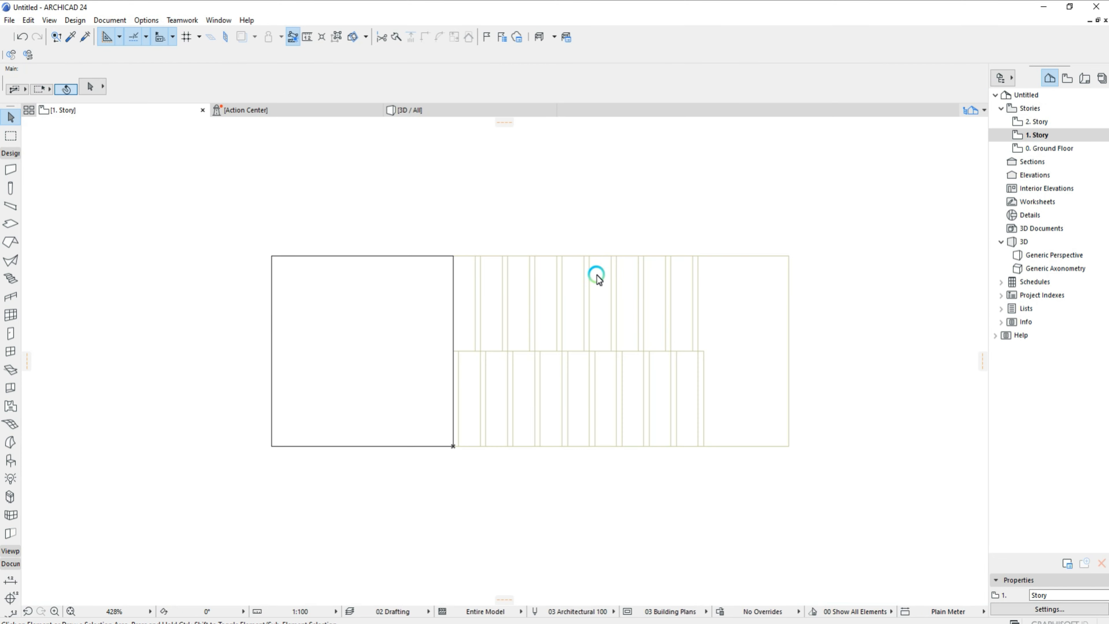
{"action": "left_click", "coordinate": [431, 298]}
{"action": "left_click", "coordinate": [271, 256]}
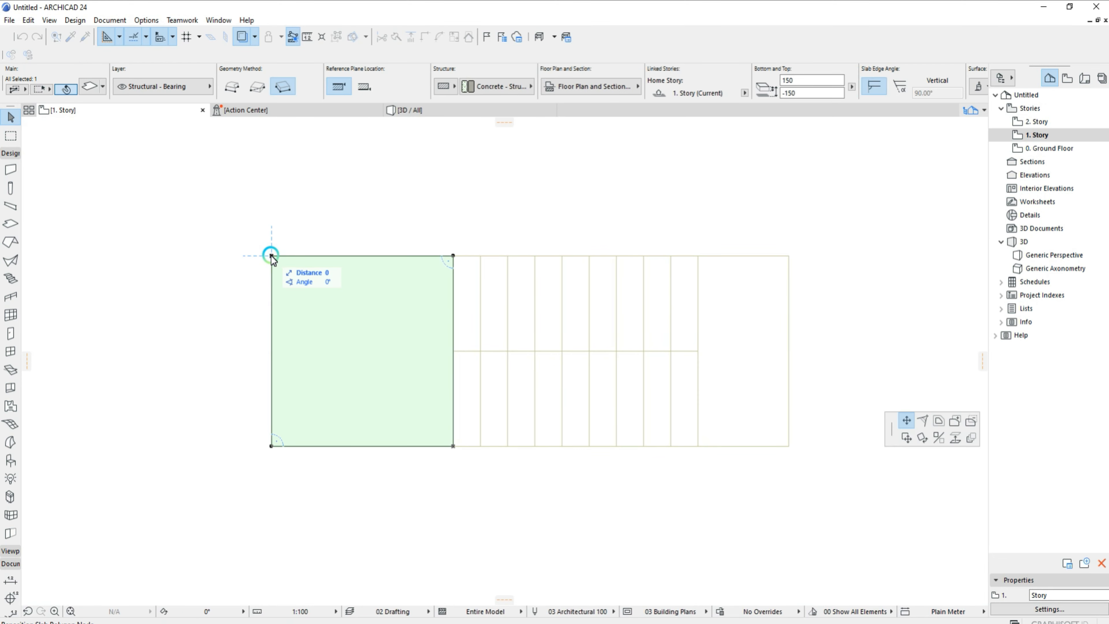
{"action": "left_click", "coordinate": [906, 426]}
{"action": "left_click", "coordinate": [453, 256]}
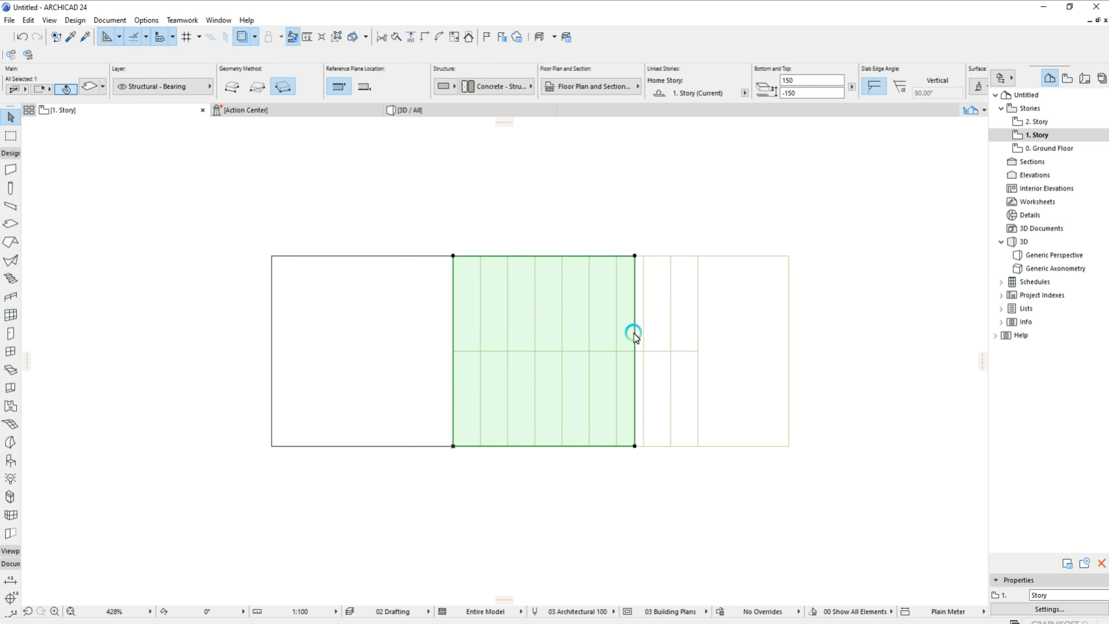
Extend the copied slab's edge to the landing's outer edge and pull its lower edge up near the centre line between the flights.
{"action": "left_click", "coordinate": [633, 334]}
{"action": "left_click", "coordinate": [788, 255]}
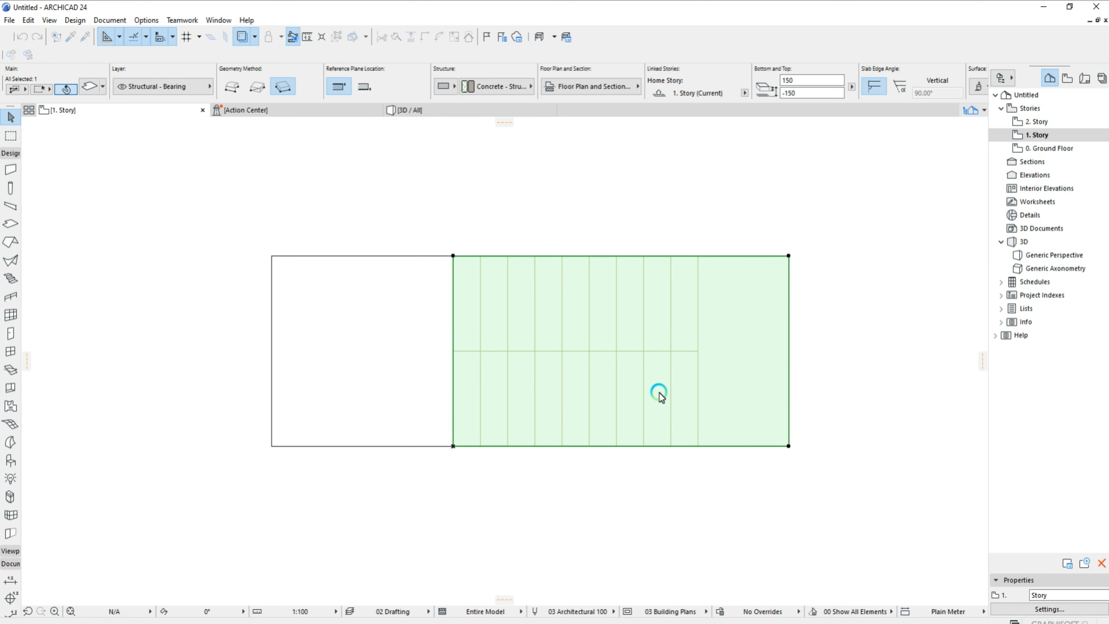
{"action": "left_click", "coordinate": [662, 446]}
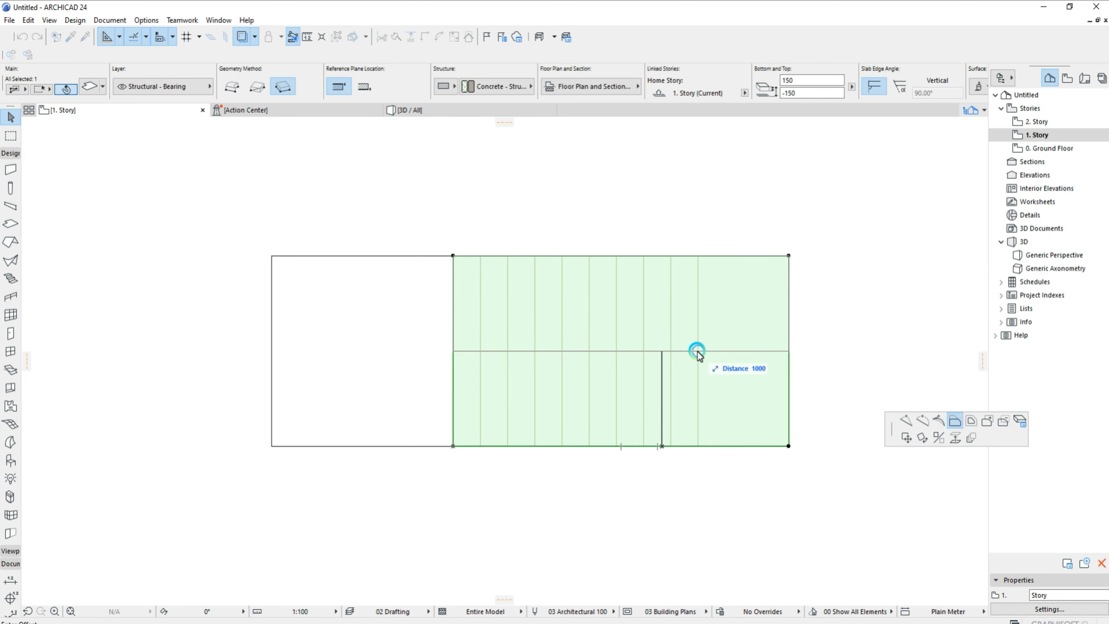
{"action": "left_click", "coordinate": [662, 346]}
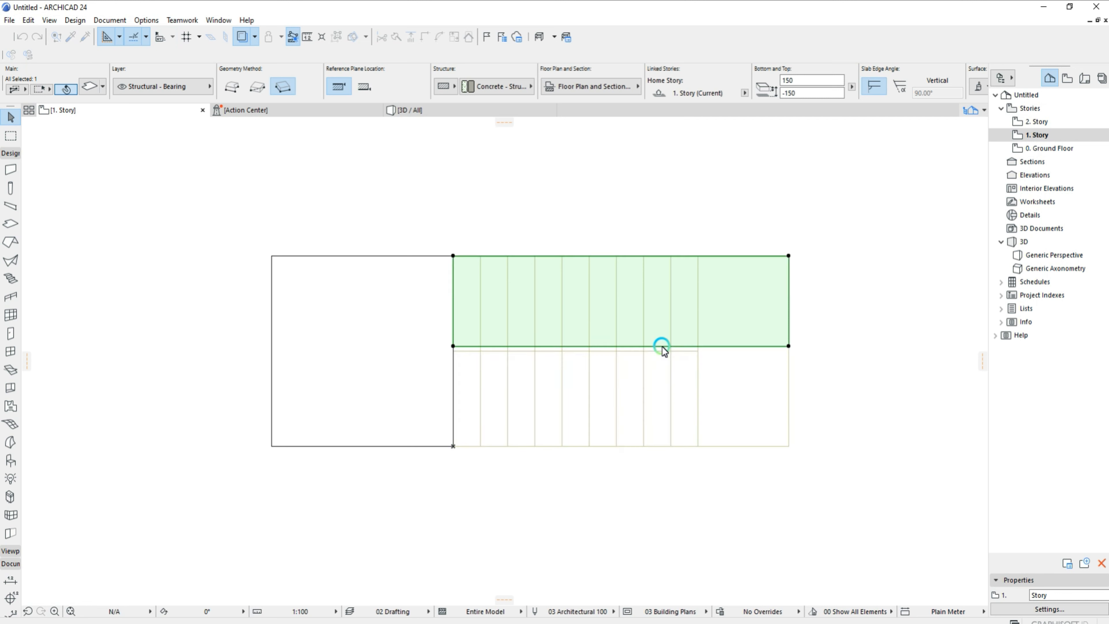
Copy the narrowed slab over the lower flight in the plan and offset its outer edge 50 to meet the stair's outer edge.
{"action": "left_click", "coordinate": [453, 346]}
{"action": "scroll", "coordinate": [711, 430], "scroll_direction": "up", "scroll_amount": 2}
{"action": "left_click", "coordinate": [710, 431]}
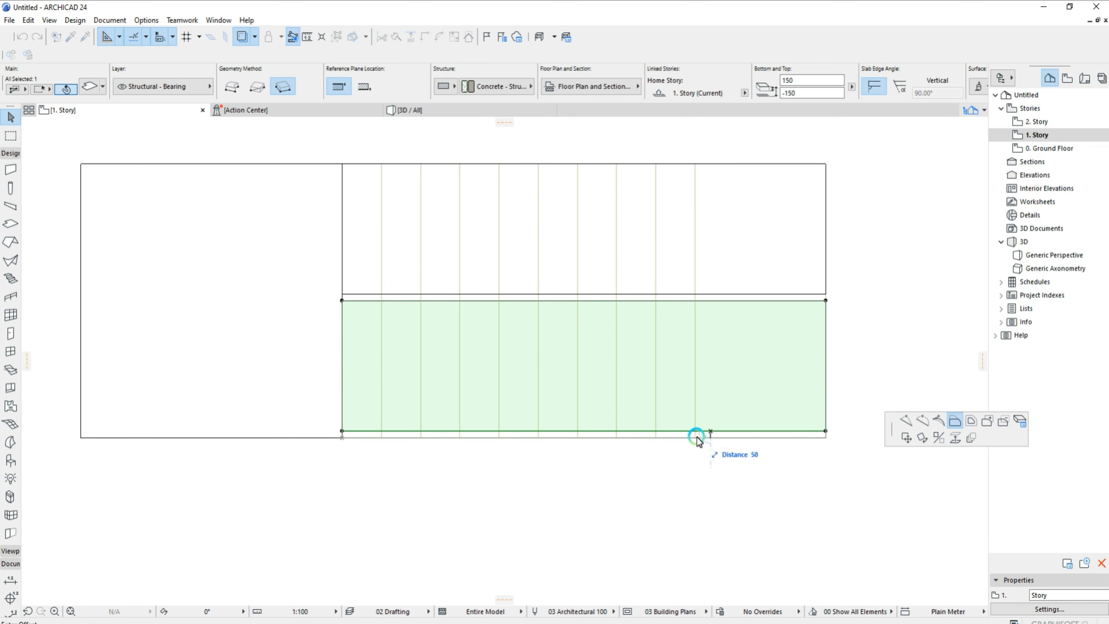
{"action": "left_click", "coordinate": [697, 437]}
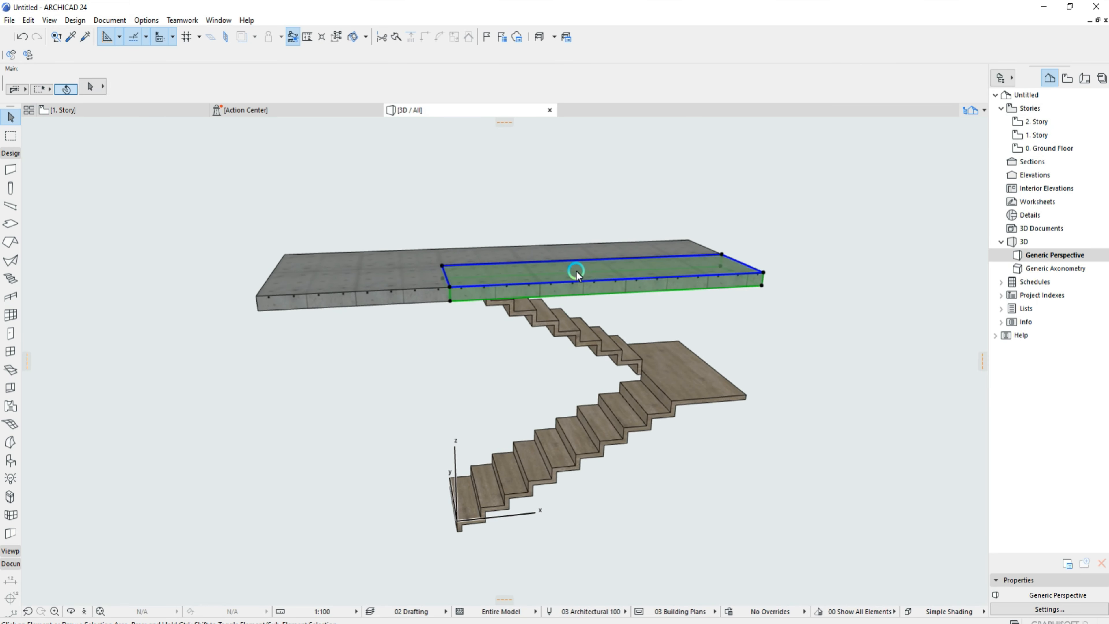
In 3D, move the front slab down to the base of the stairs and stretch its height up to the landing.
{"action": "double_click", "coordinate": [762, 286]}
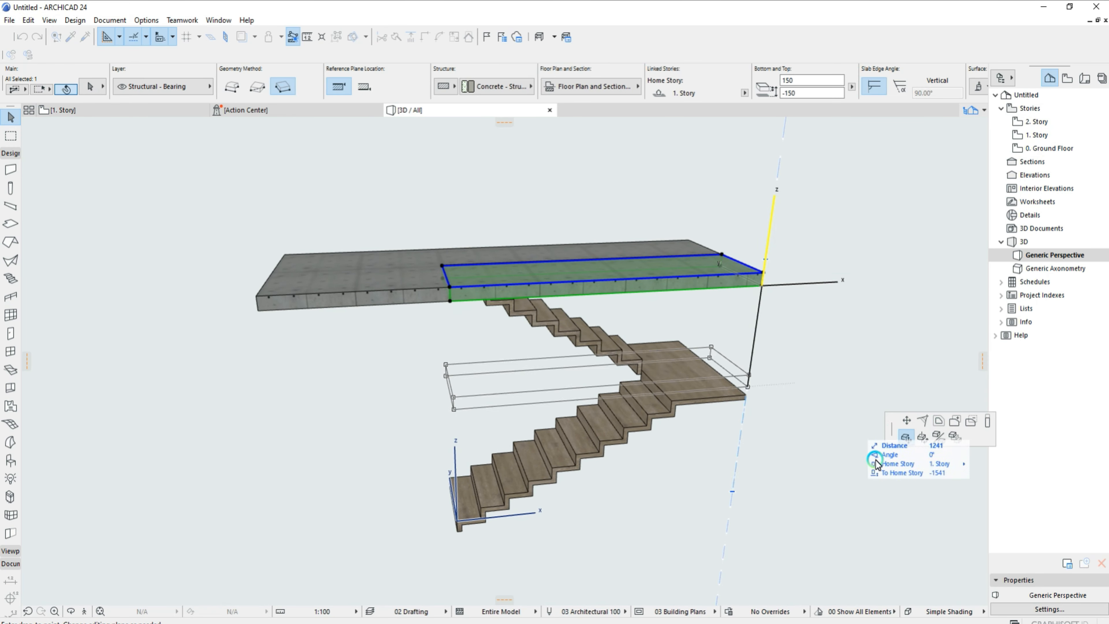
{"action": "left_click", "coordinate": [457, 532]}
{"action": "left_click", "coordinate": [731, 491]}
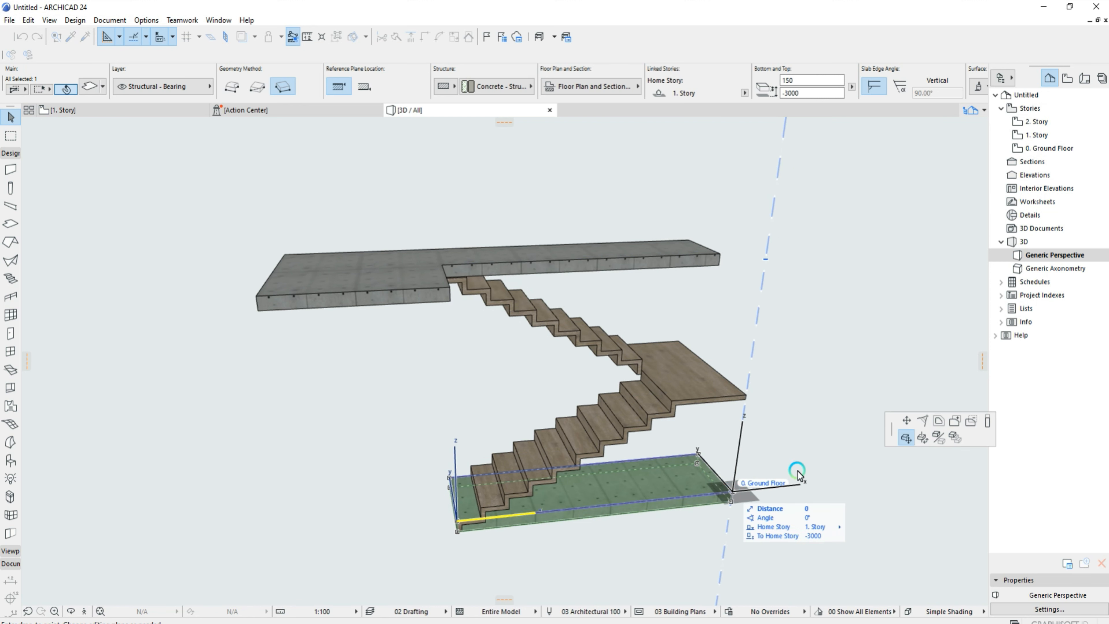
{"action": "left_click", "coordinate": [986, 421]}
{"action": "left_click", "coordinate": [745, 400]}
Stretch the rear slab's underside from the upper floor level down to the base of the stairs.
{"action": "left_click", "coordinate": [713, 267]}
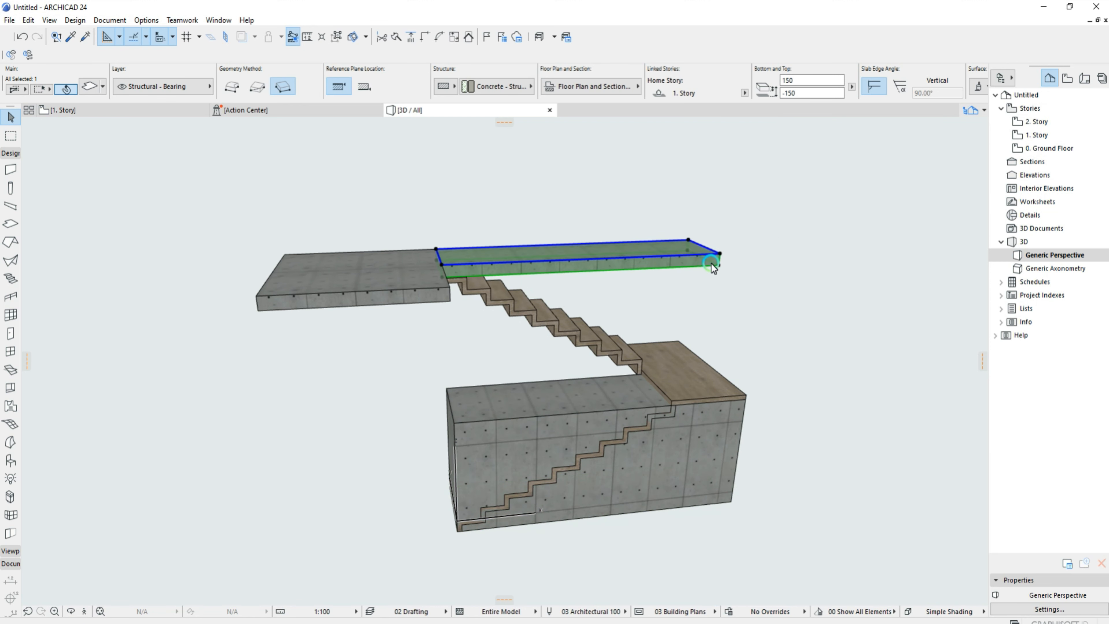
{"action": "left_click", "coordinate": [729, 503]}
{"action": "middle_click_drag", "start_coordinate": [709, 493], "coordinate": [589, 448], "text": "shift"}
{"action": "key", "text": "Escape"}
Select the two thick slabs enclosing the flights and convert them to morphs.
{"action": "left_click", "coordinate": [696, 457]}
{"action": "left_click", "coordinate": [710, 325], "text": "shift"}
{"action": "right_click", "coordinate": [850, 226]}
{"action": "left_click", "coordinate": [902, 337]}
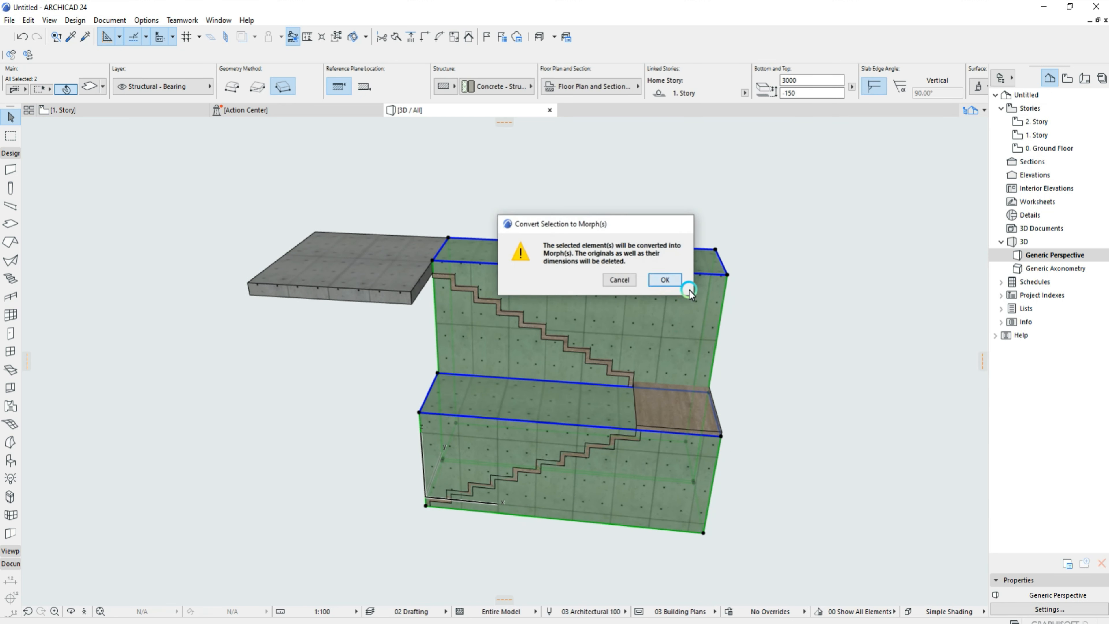
{"action": "left_click", "coordinate": [670, 280]}
Merge the two block morphs around the flights into one with a Boolean union.
{"action": "right_click", "coordinate": [765, 321]}
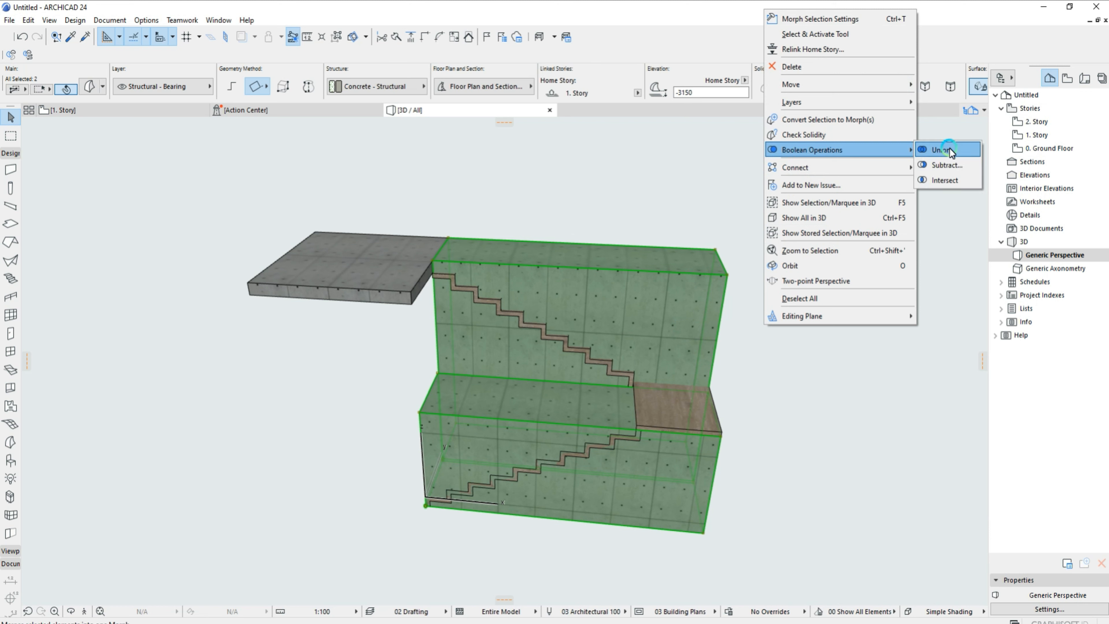
{"action": "left_click", "coordinate": [950, 152]}
{"action": "left_click", "coordinate": [469, 274]}
Try grouping the merged block morph and ungroup it again.
{"action": "left_click", "coordinate": [28, 20]}
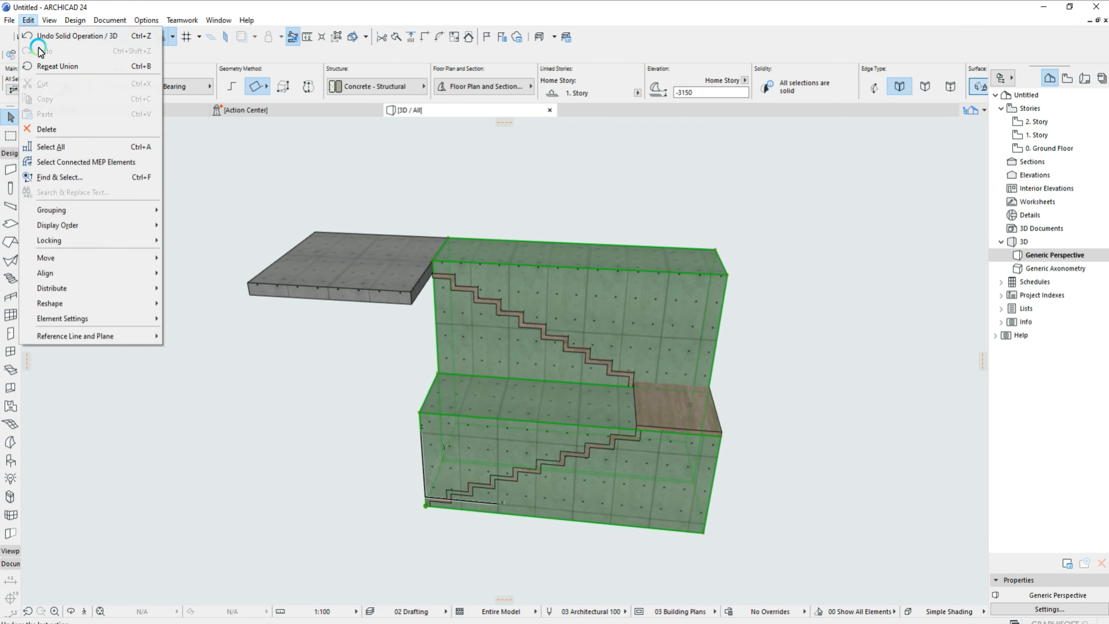
{"action": "left_click", "coordinate": [192, 210]}
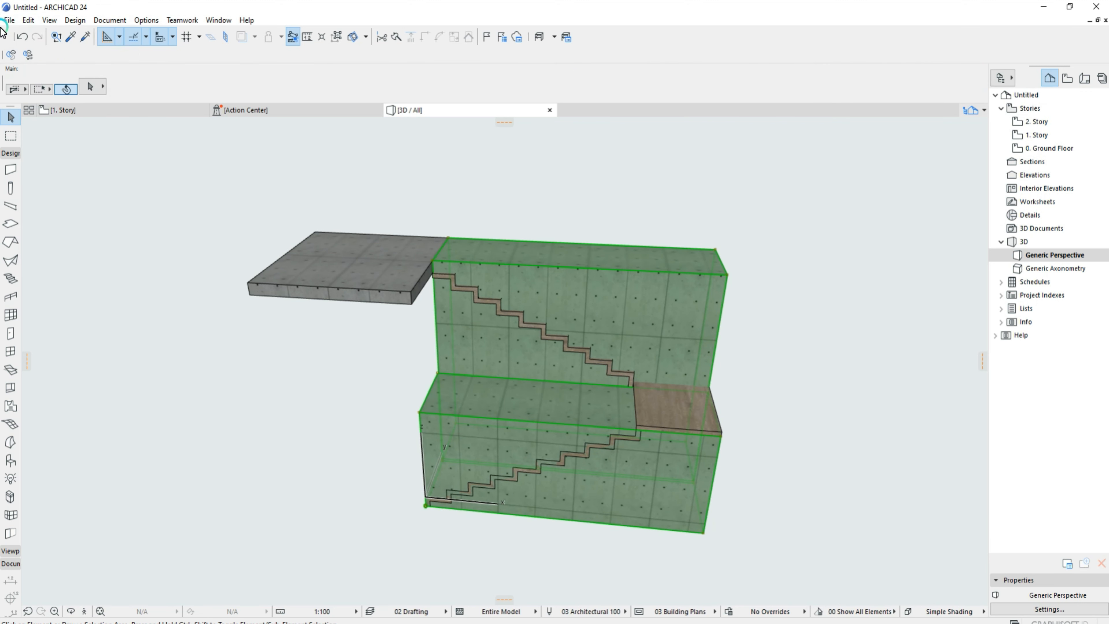
{"action": "left_click", "coordinate": [26, 21]}
{"action": "left_click", "coordinate": [200, 244]}
{"action": "left_click", "coordinate": [243, 112]}
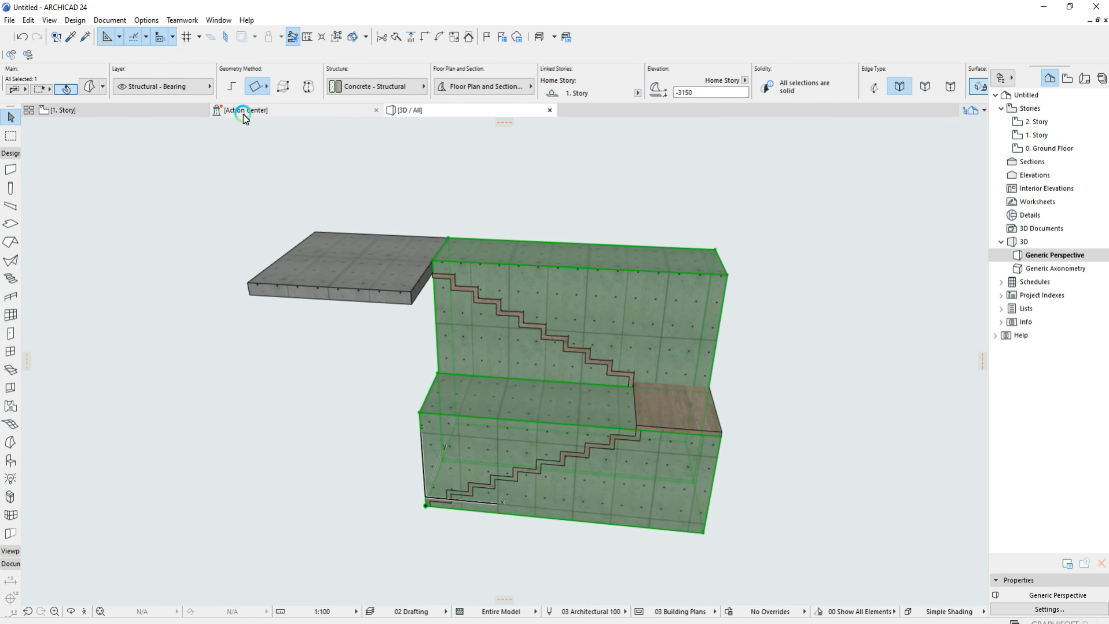
{"action": "key", "text": "Escape"}
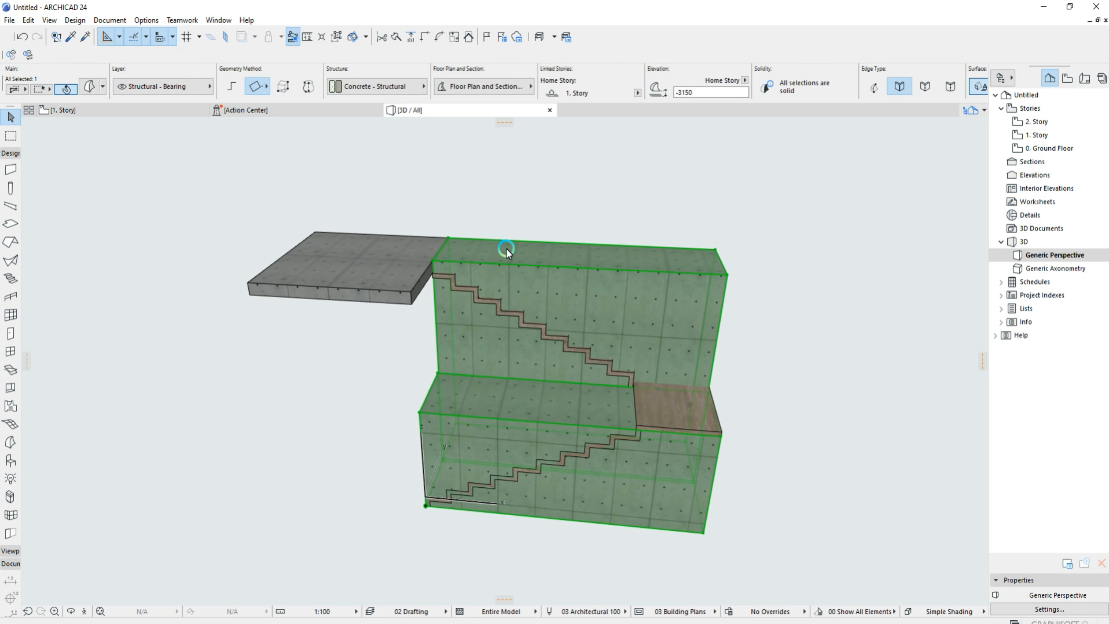
{"action": "left_click", "coordinate": [28, 21]}
{"action": "mouse_move", "coordinate": [87, 210]}
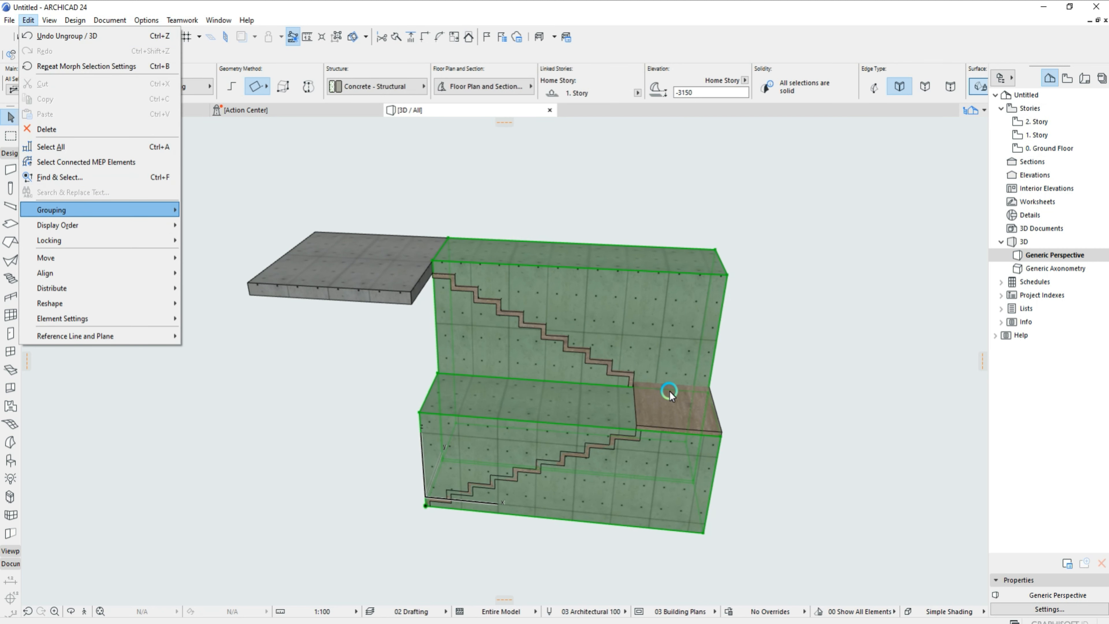
With Solid Element Operations, subtract the stair morph from the block morph using subtraction with upward extrusion.
{"action": "right_click", "coordinate": [737, 362]}
{"action": "mouse_move", "coordinate": [798, 420]}
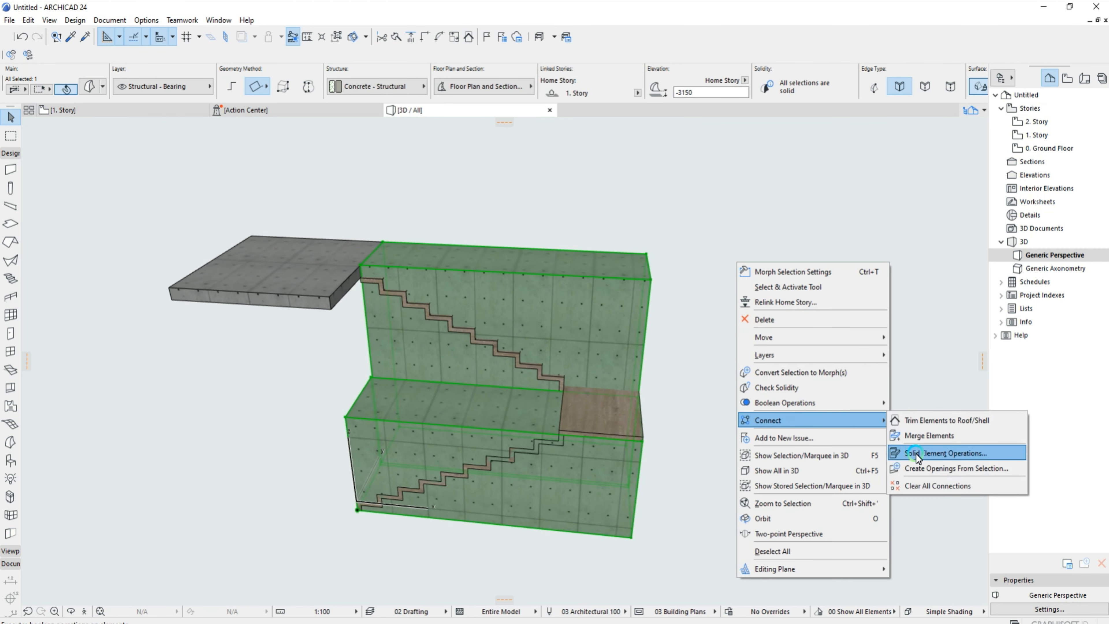
{"action": "left_click", "coordinate": [918, 457]}
{"action": "left_click", "coordinate": [878, 285]}
{"action": "left_click", "coordinate": [621, 414]}
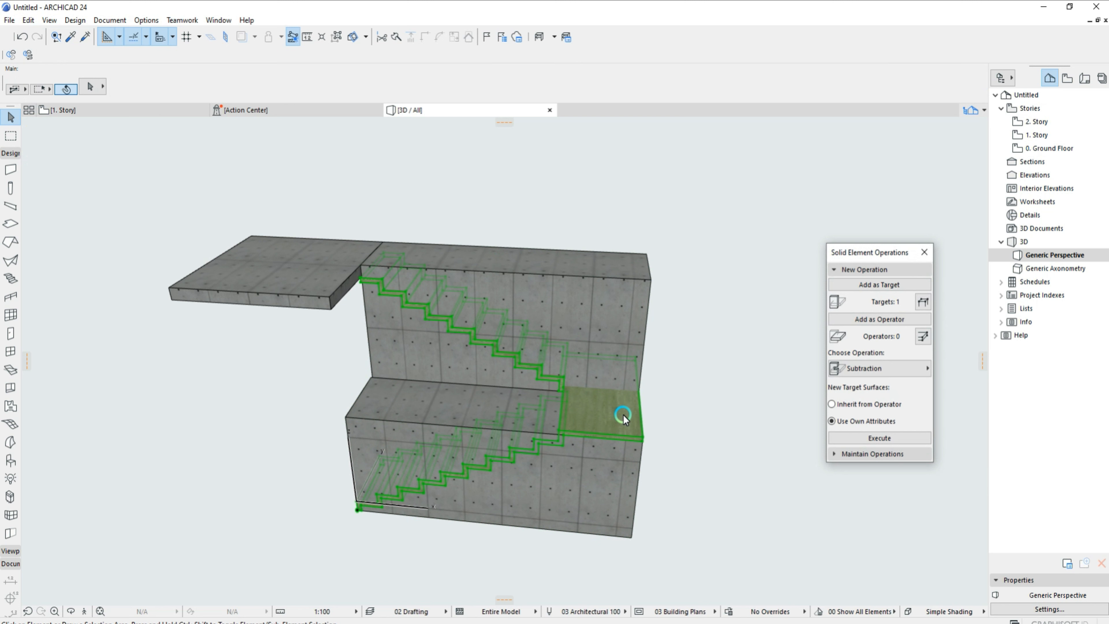
{"action": "left_click", "coordinate": [883, 319]}
{"action": "left_click", "coordinate": [865, 368]}
{"action": "left_click", "coordinate": [971, 384]}
{"action": "left_click", "coordinate": [879, 438]}
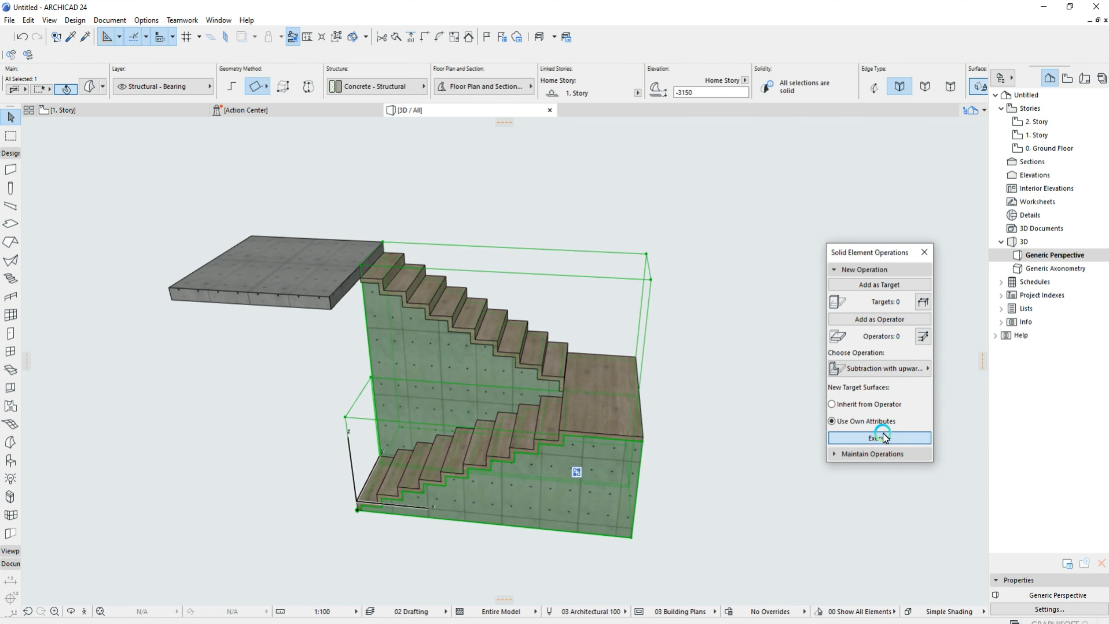
Try a dark surface on the support morph beneath the flights.
{"action": "middle_click_drag", "start_coordinate": [631, 334], "coordinate": [466, 364], "text": "shift"}
{"action": "left_click", "coordinate": [464, 372]}
{"action": "scroll", "coordinate": [758, 93], "scroll_direction": "right", "scroll_amount": 3}
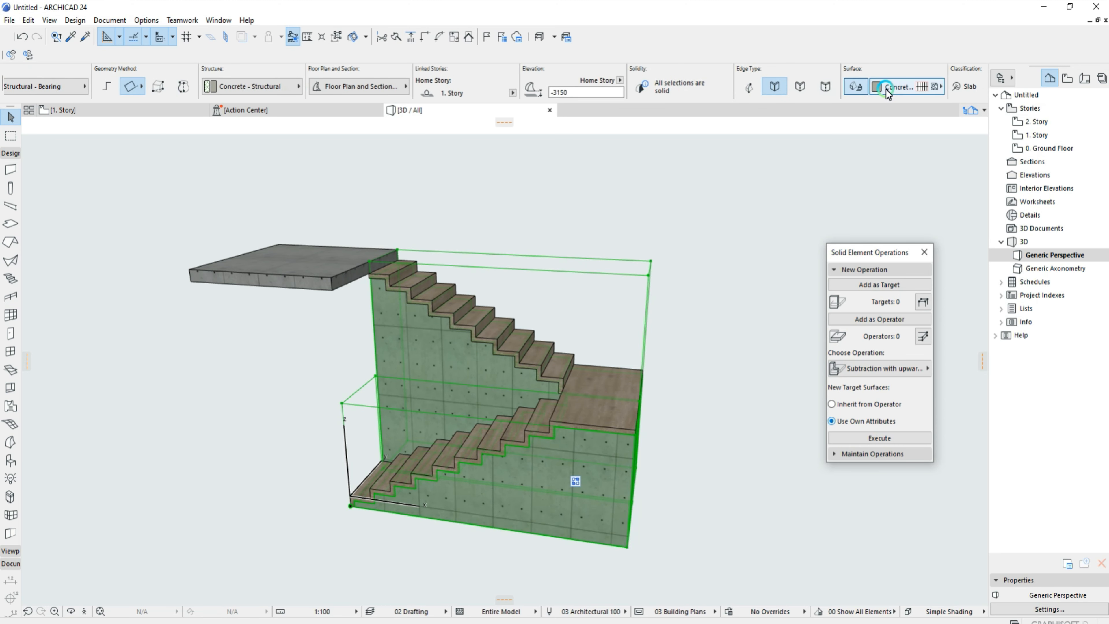
{"action": "left_click", "coordinate": [891, 86]}
{"action": "left_click", "coordinate": [698, 554]}
{"action": "middle_click_drag", "start_coordinate": [548, 431], "coordinate": [589, 426], "text": "shift"}
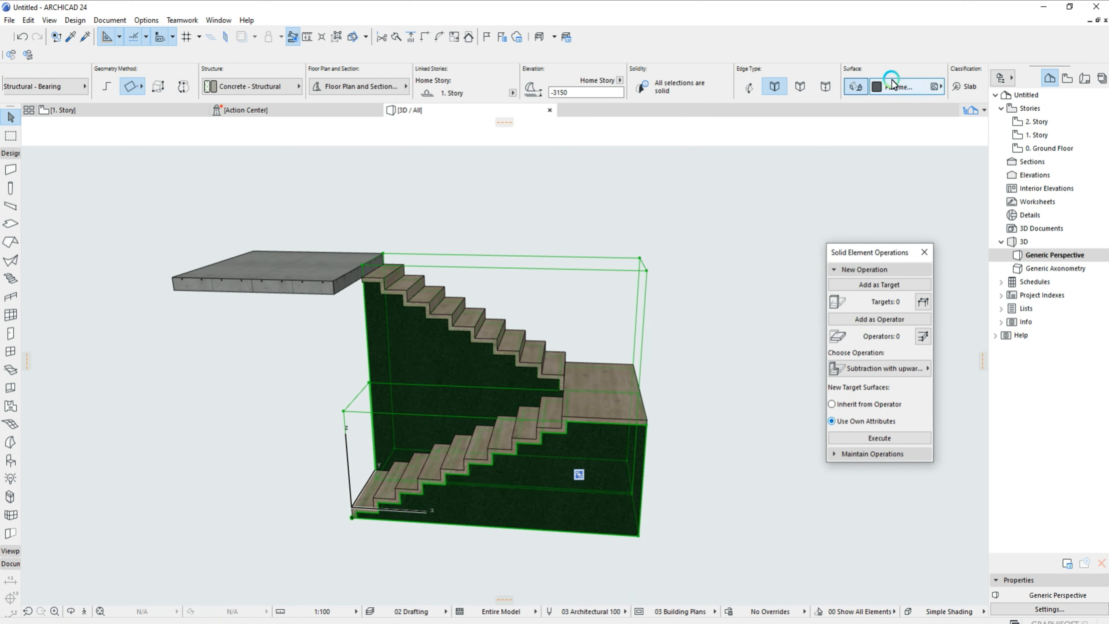
Set the support morph's surface to a smooth plain grey finish.
{"action": "left_click", "coordinate": [891, 86]}
{"action": "left_click", "coordinate": [680, 576]}
{"action": "key", "text": "Escape"}
{"action": "middle_click_drag", "start_coordinate": [546, 460], "coordinate": [376, 428], "text": "shift"}
{"action": "key", "text": "Escape"}
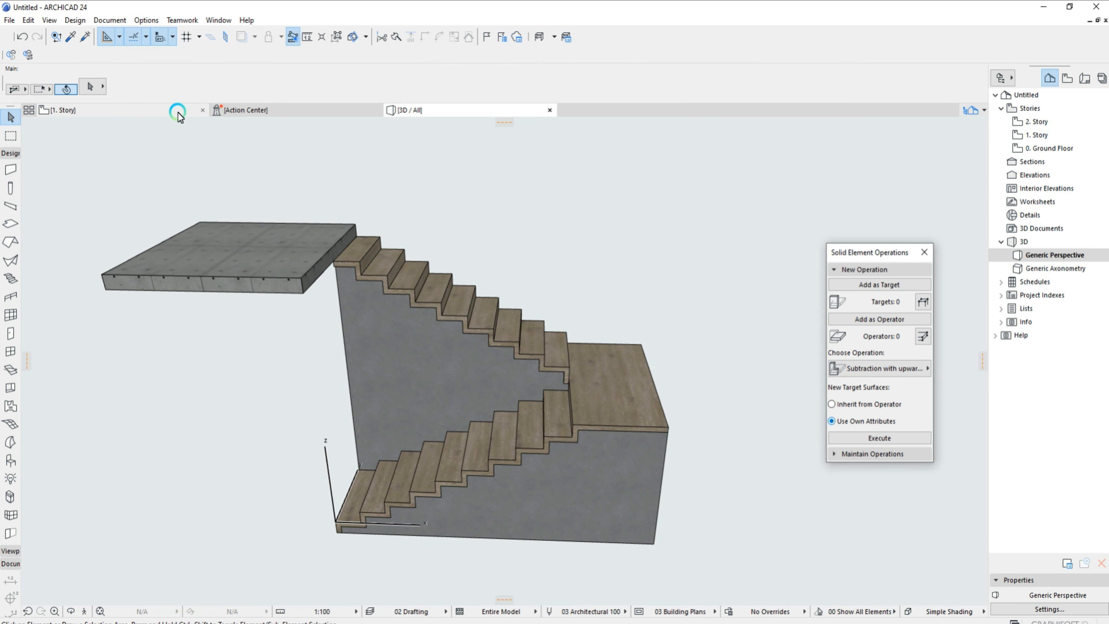
On the Ground Floor plan, draw 200 mm thick walls along the stair's upper long side and the landing's outer edge.
{"action": "left_click", "coordinate": [178, 112]}
{"action": "double_click", "coordinate": [1029, 152]}
{"action": "scroll", "coordinate": [536, 309], "scroll_direction": "down", "scroll_amount": 3}
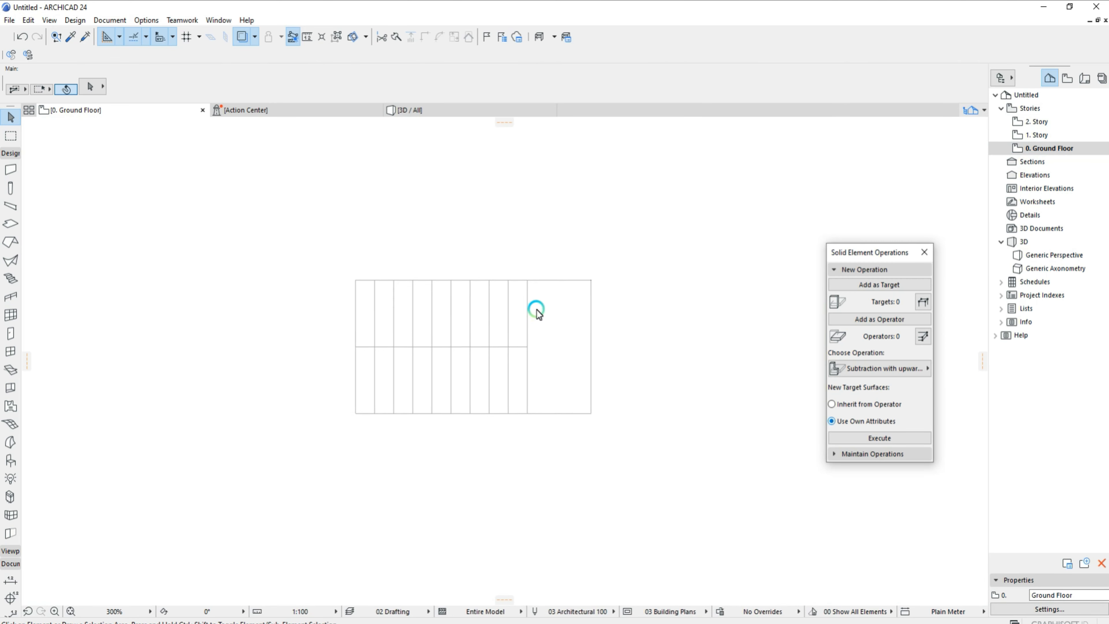
{"action": "left_click", "coordinate": [11, 170]}
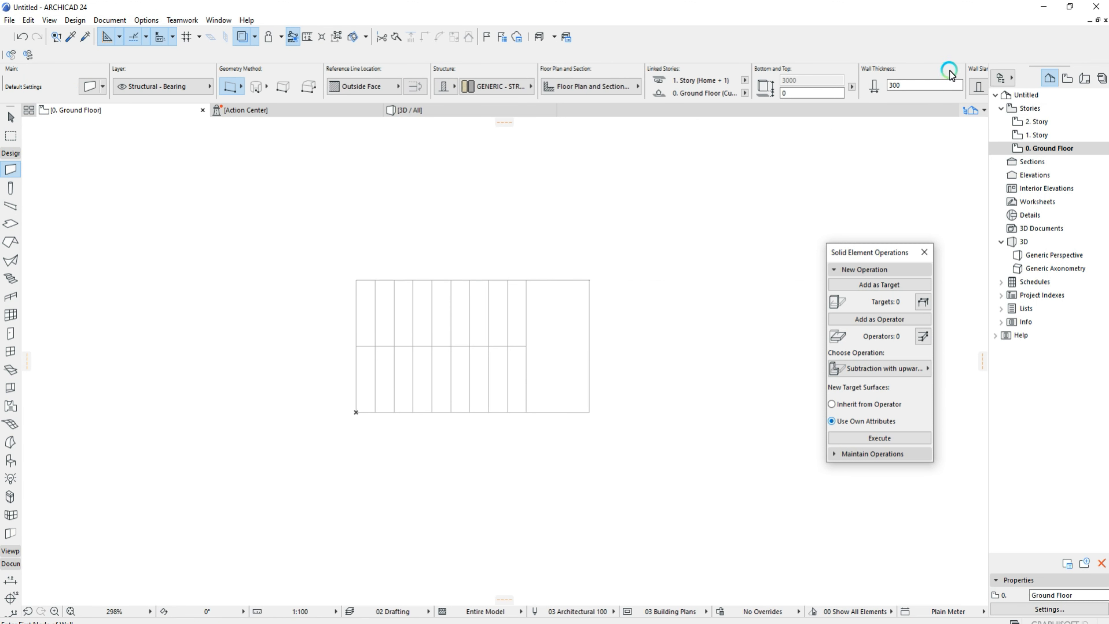
{"action": "type", "text": "200"}
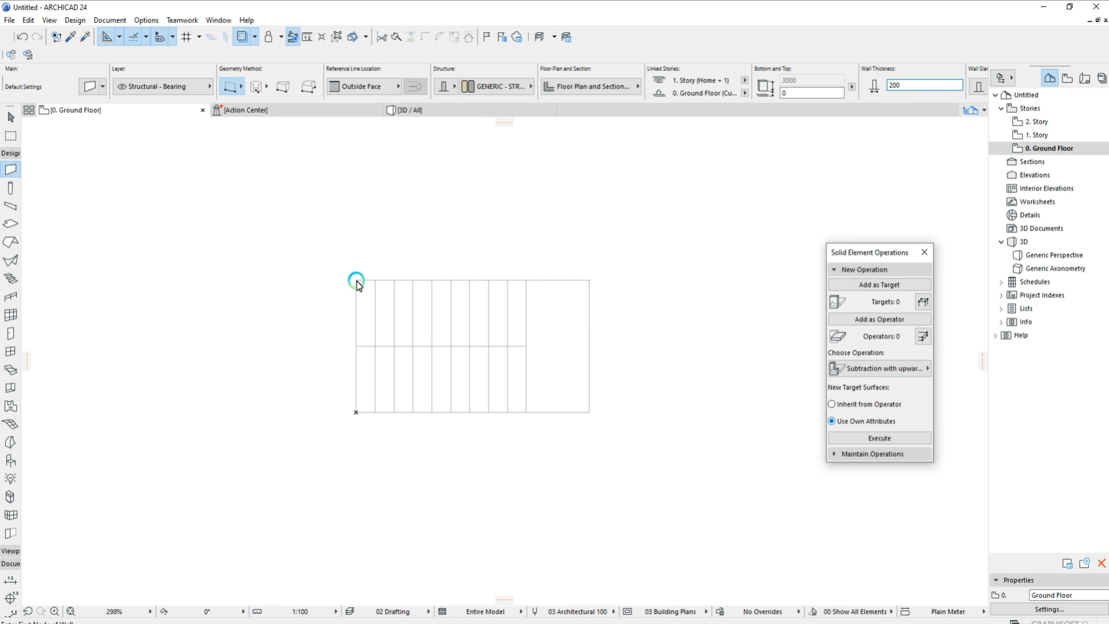
{"action": "left_click", "coordinate": [589, 280]}
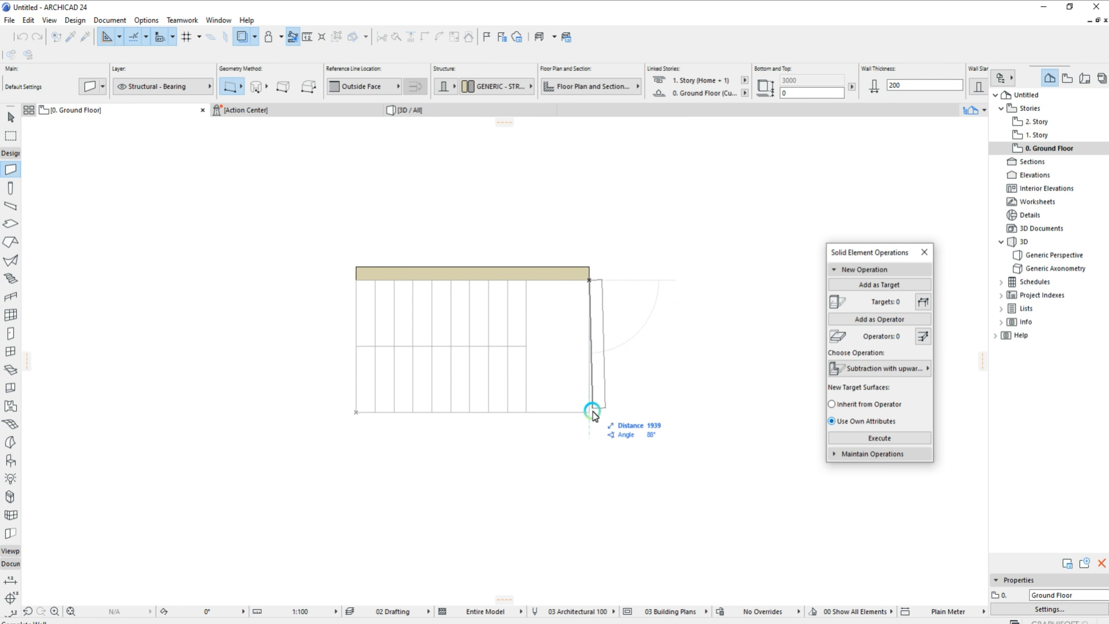
{"action": "key", "text": "Escape"}
Select both walls and override their cut fill foreground and background pens with pen 2.
{"action": "left_click", "coordinate": [611, 287]}
{"action": "left_click", "coordinate": [578, 271], "text": "shift"}
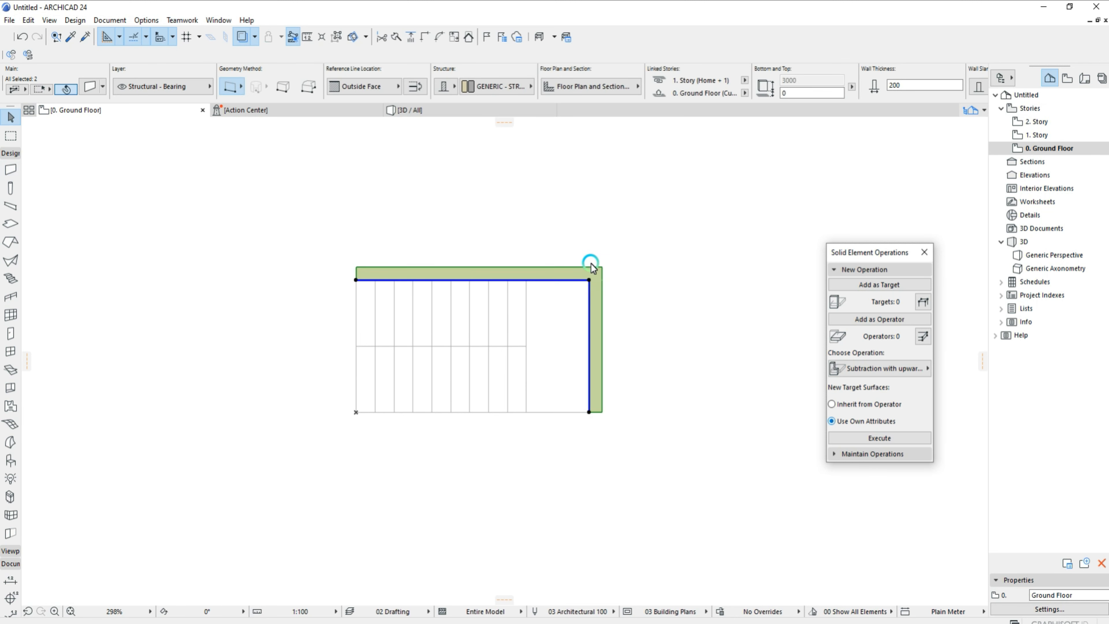
{"action": "scroll", "coordinate": [567, 253], "scroll_direction": "up", "scroll_amount": 2}
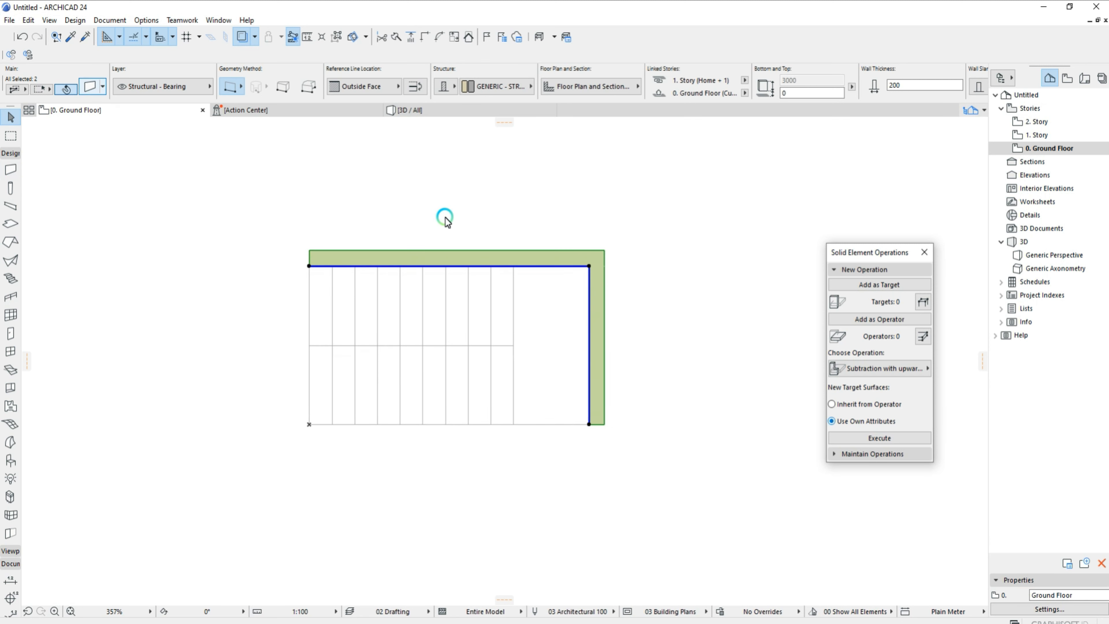
{"action": "scroll", "coordinate": [889, 314], "scroll_direction": "down", "scroll_amount": 3}
{"action": "scroll", "coordinate": [897, 335], "scroll_direction": "up", "scroll_amount": 3}
{"action": "scroll", "coordinate": [898, 335], "scroll_direction": "down", "scroll_amount": 3}
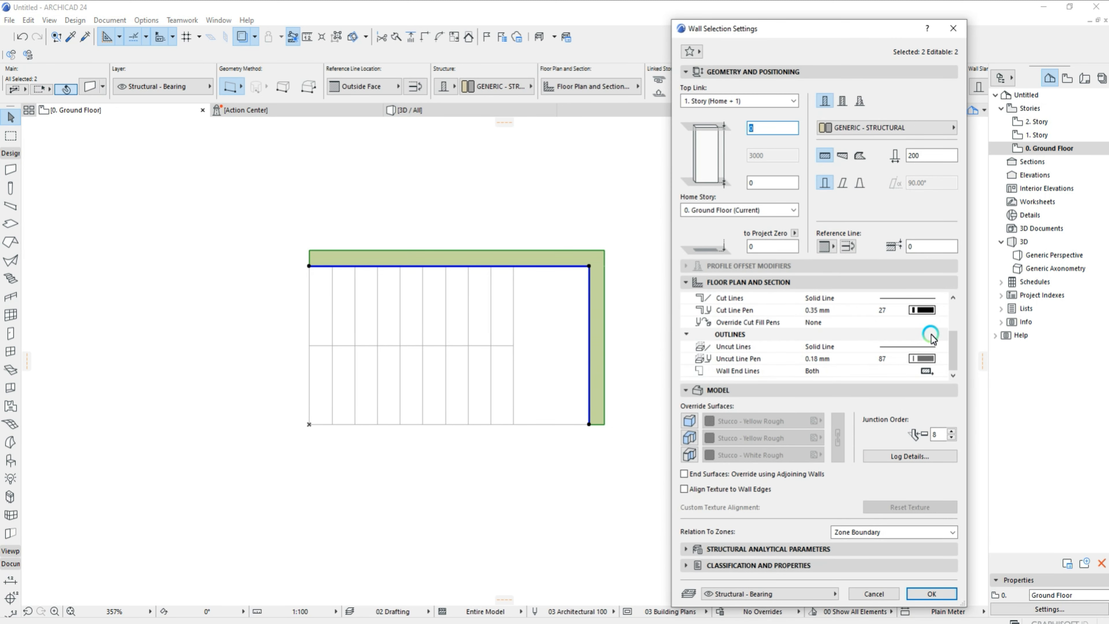
{"action": "left_click", "coordinate": [966, 357]}
{"action": "left_click", "coordinate": [921, 334]}
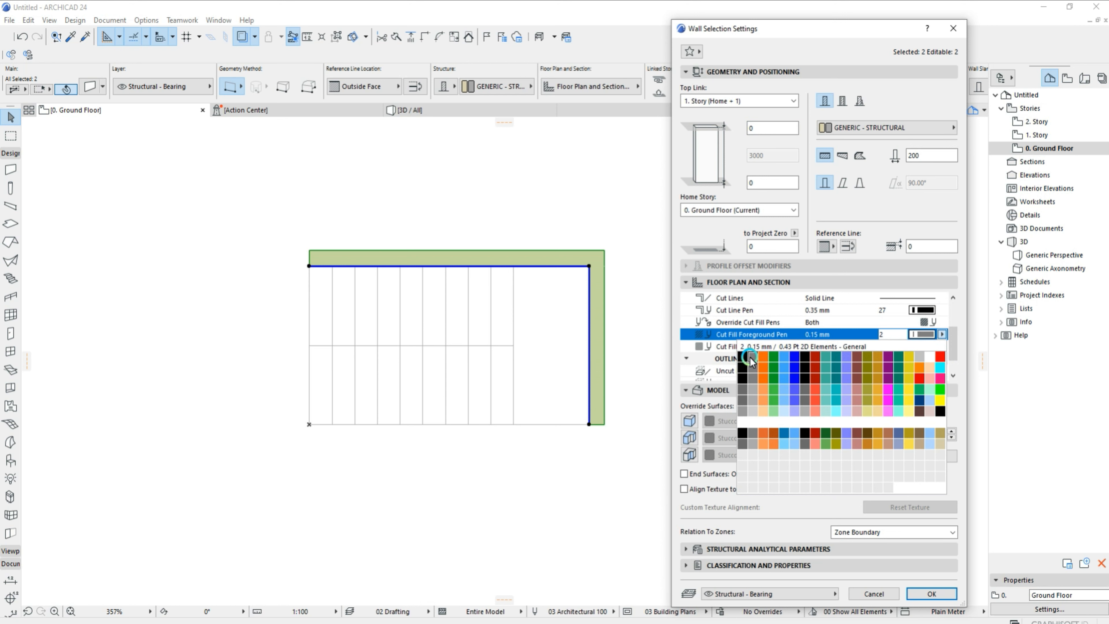
{"action": "left_click", "coordinate": [749, 358]}
{"action": "left_click", "coordinate": [926, 346]}
{"action": "left_click", "coordinate": [751, 369]}
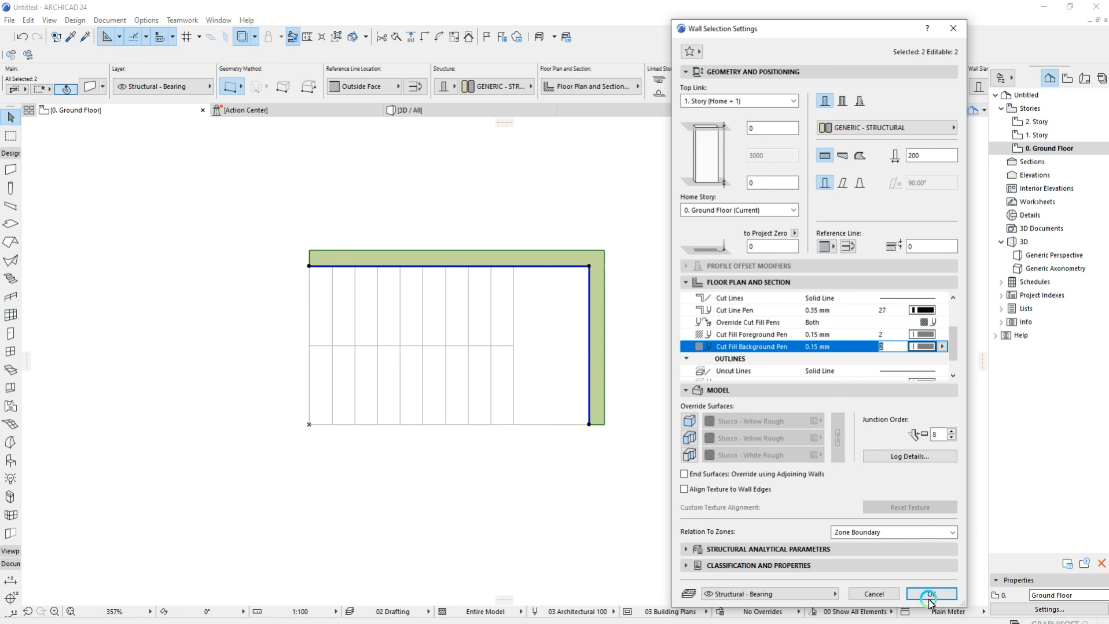
{"action": "left_click", "coordinate": [929, 593]}
In 3D, undo the last wall change and stretch the bottoms of both walls down to the stair block's base at -150.
{"action": "left_click", "coordinate": [414, 110]}
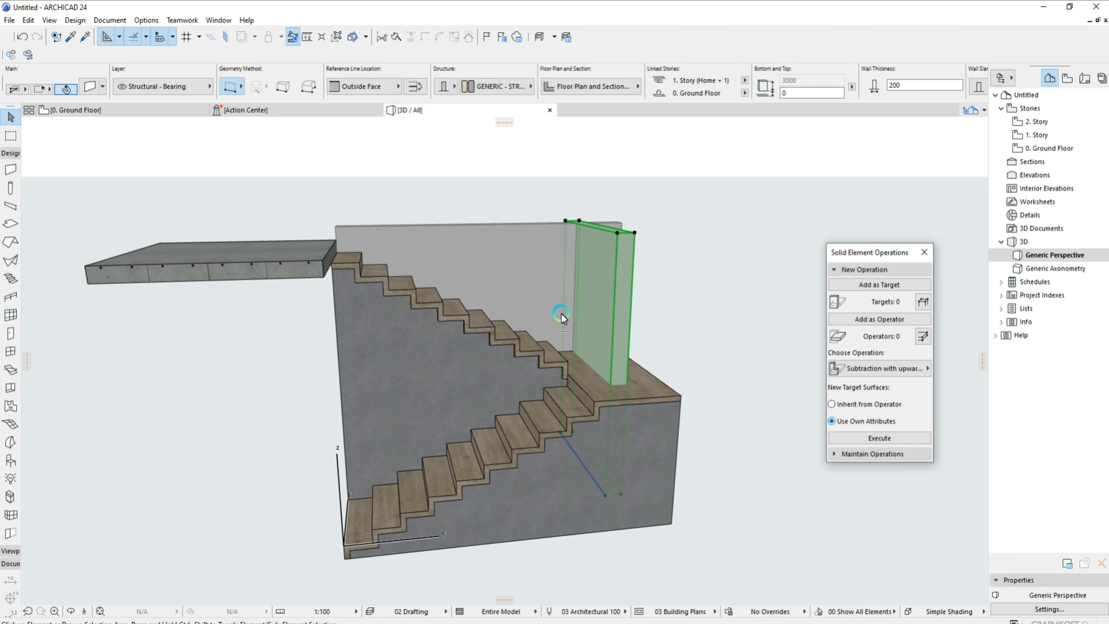
{"action": "key", "text": "Escape"}
{"action": "left_click", "coordinate": [21, 38]}
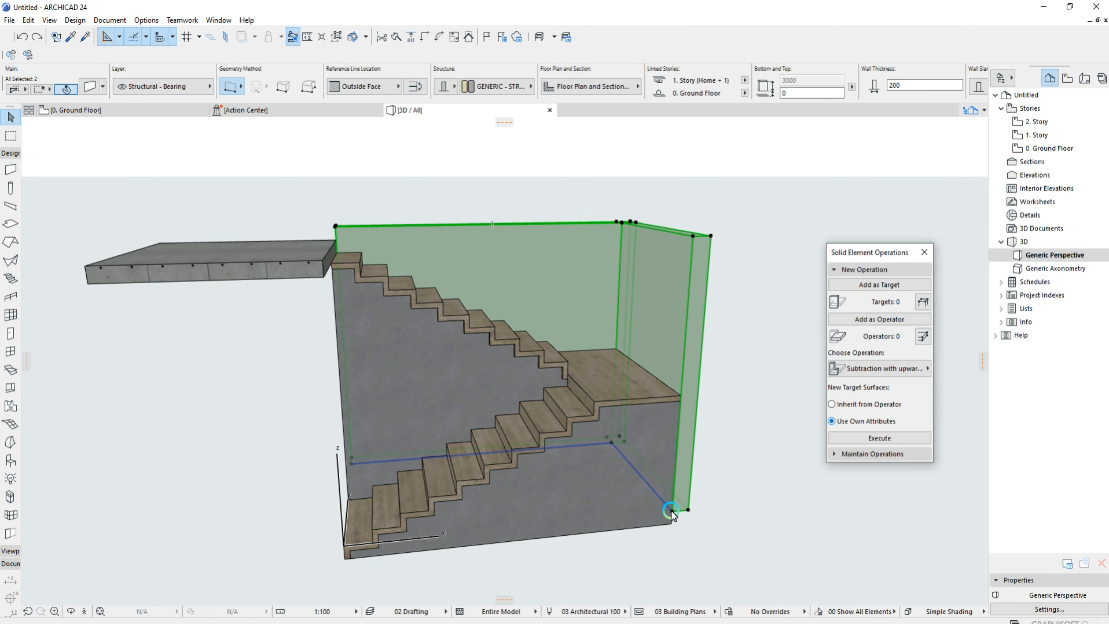
{"action": "left_click", "coordinate": [679, 512]}
{"action": "left_click", "coordinate": [594, 497]}
{"action": "middle_click_drag", "start_coordinate": [566, 407], "coordinate": [580, 463], "text": "shift"}
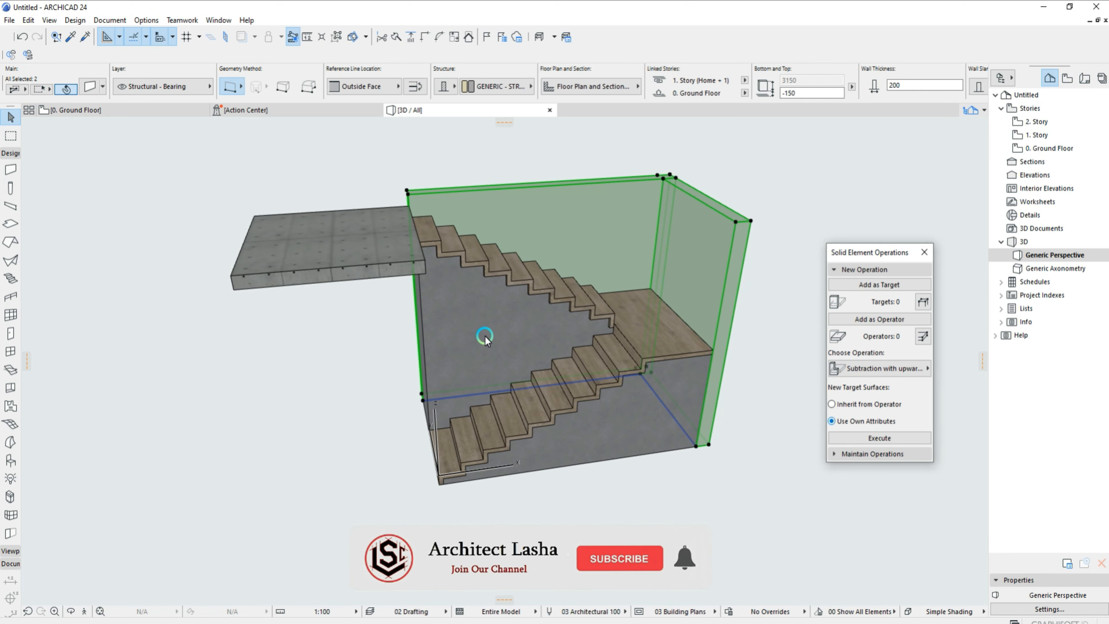
Select both walls around the staircase in 3D and lower their tops to 3000.
{"action": "key", "text": "Escape"}
{"action": "left_click", "coordinate": [389, 221]}
{"action": "middle_click_drag", "start_coordinate": [389, 221], "coordinate": [289, 226], "text": "shift"}
{"action": "left_click", "coordinate": [655, 460]}
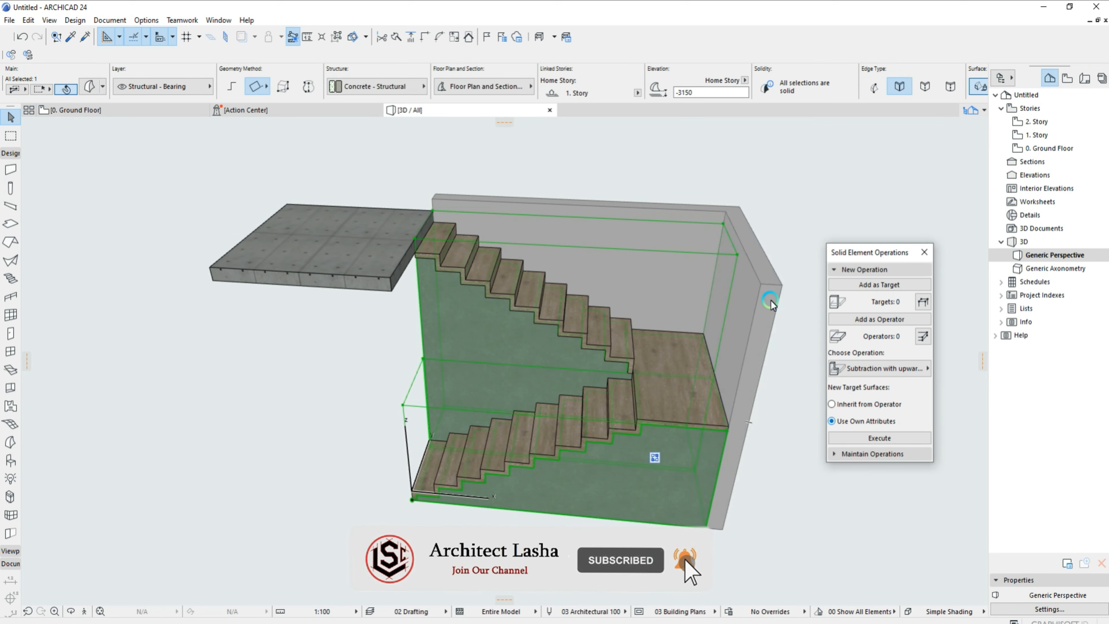
{"action": "left_click", "coordinate": [773, 301]}
{"action": "left_click", "coordinate": [716, 209], "text": "shift"}
{"action": "left_click", "coordinate": [739, 206]}
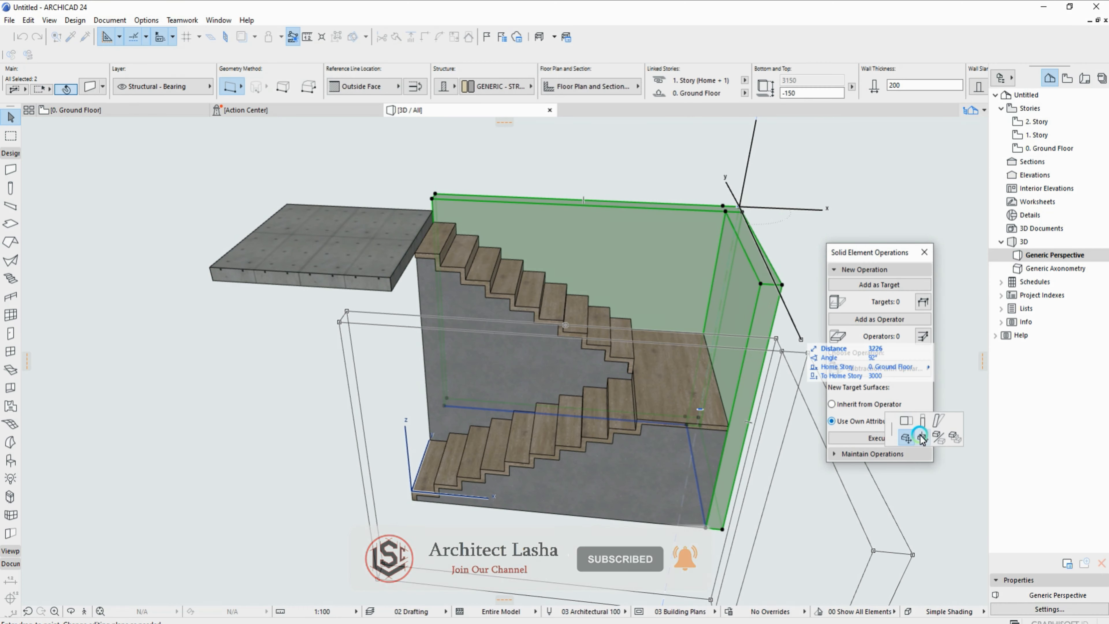
{"action": "left_click", "coordinate": [906, 420]}
{"action": "left_click", "coordinate": [922, 420]}
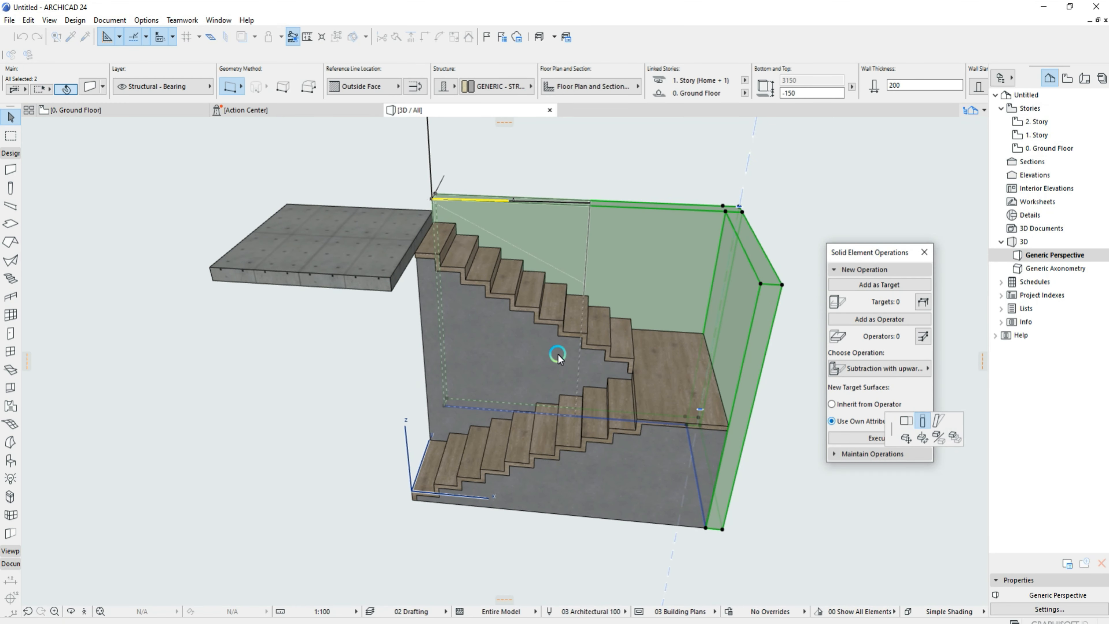
{"action": "left_click", "coordinate": [391, 277]}
Select only the long side wall and stretch its end past the stair to the upper slab's outer corner.
{"action": "middle_click_drag", "start_coordinate": [392, 279], "coordinate": [622, 304], "text": "shift"}
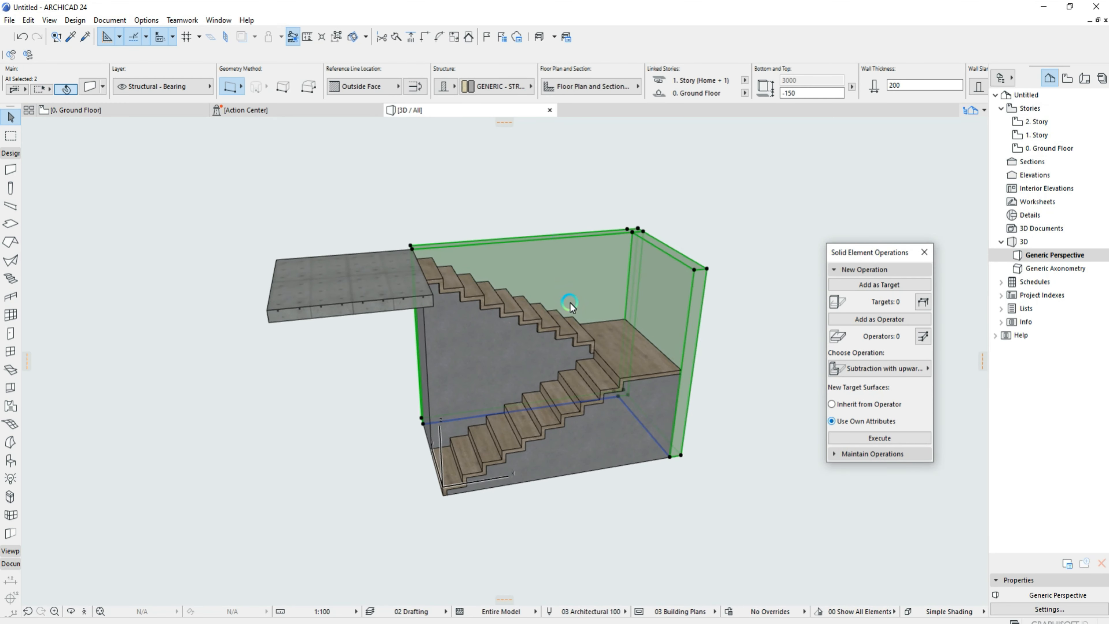
{"action": "left_click", "coordinate": [433, 248]}
{"action": "left_click", "coordinate": [413, 248]}
{"action": "key", "text": "Escape"}
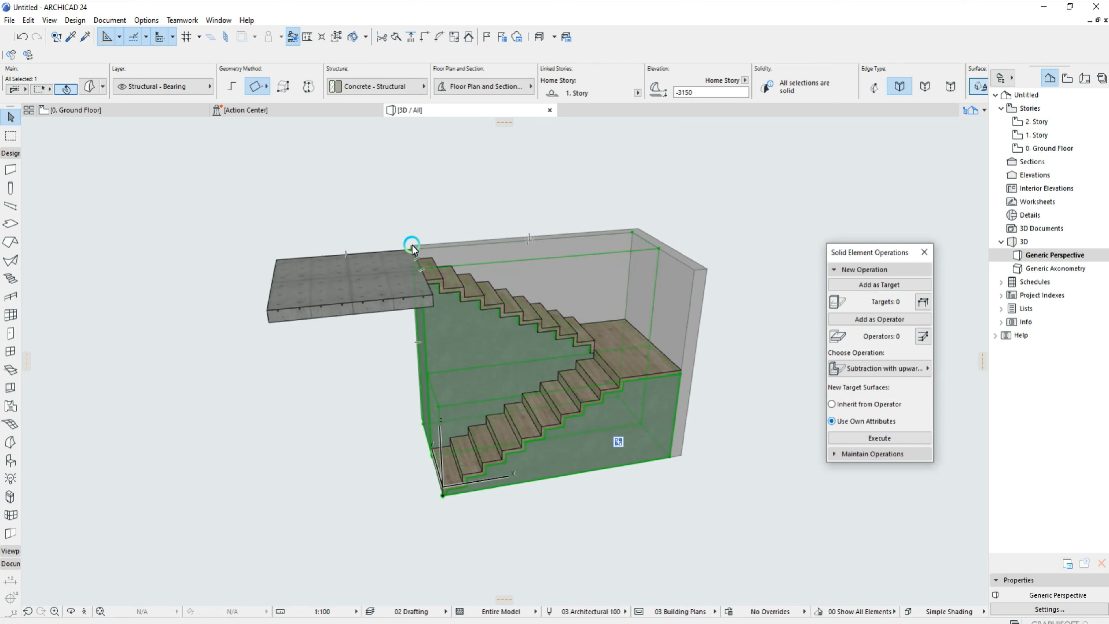
{"action": "key", "text": "Escape"}
{"action": "left_click", "coordinate": [411, 247]}
{"action": "left_click", "coordinate": [410, 246]}
{"action": "key", "text": "Escape"}
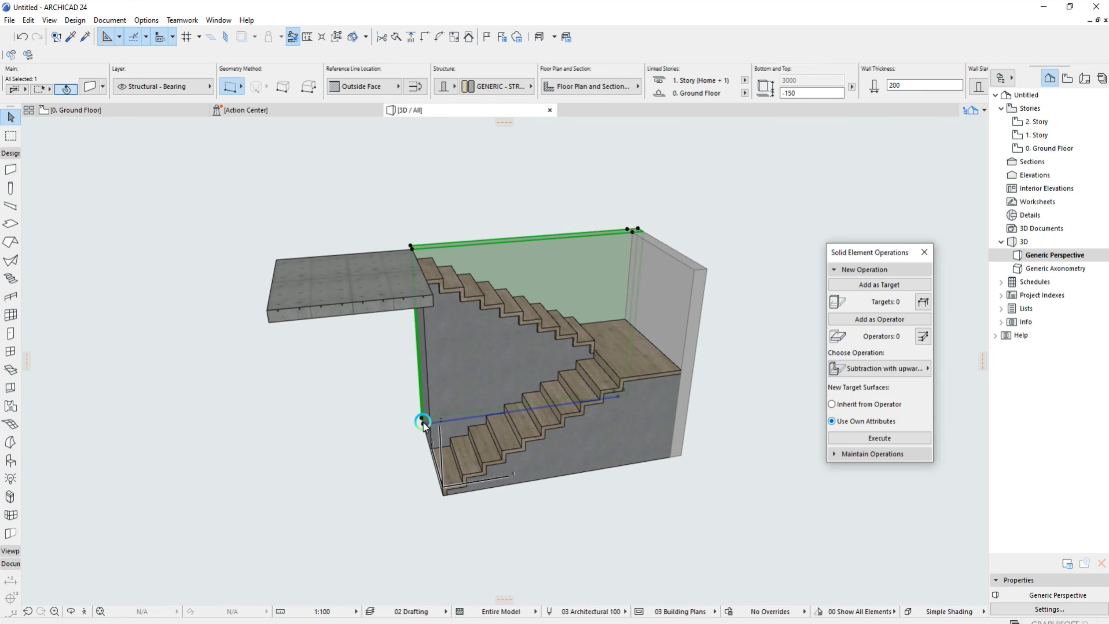
{"action": "left_click", "coordinate": [422, 421]}
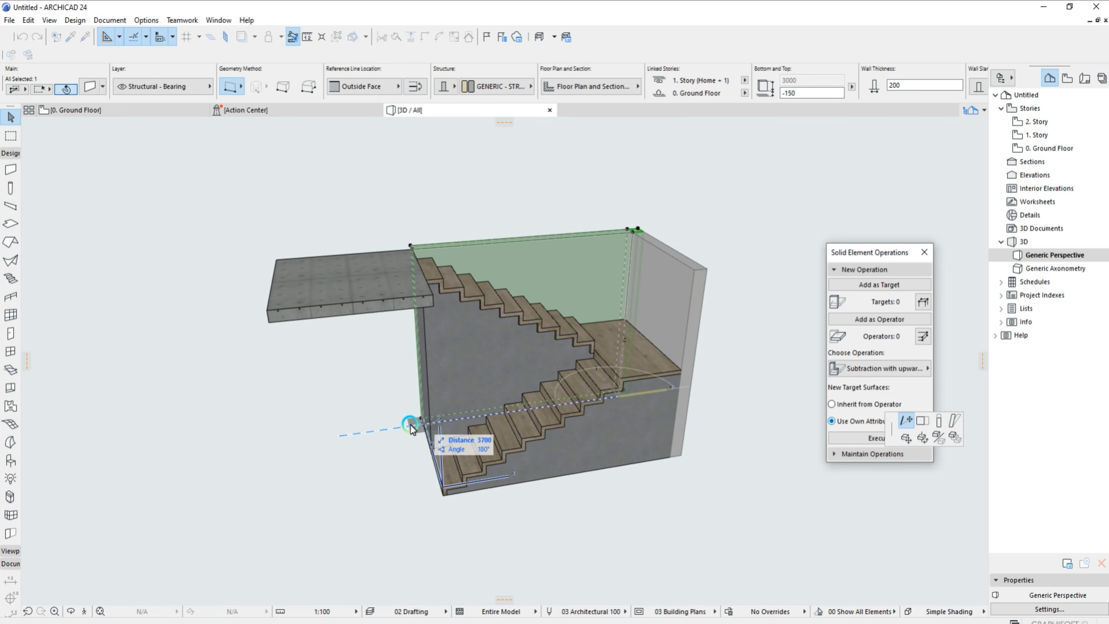
{"action": "left_click", "coordinate": [270, 312]}
Copy the upper floor slab down to the base of the stair block.
{"action": "left_click", "coordinate": [270, 306]}
{"action": "left_click", "coordinate": [267, 310]}
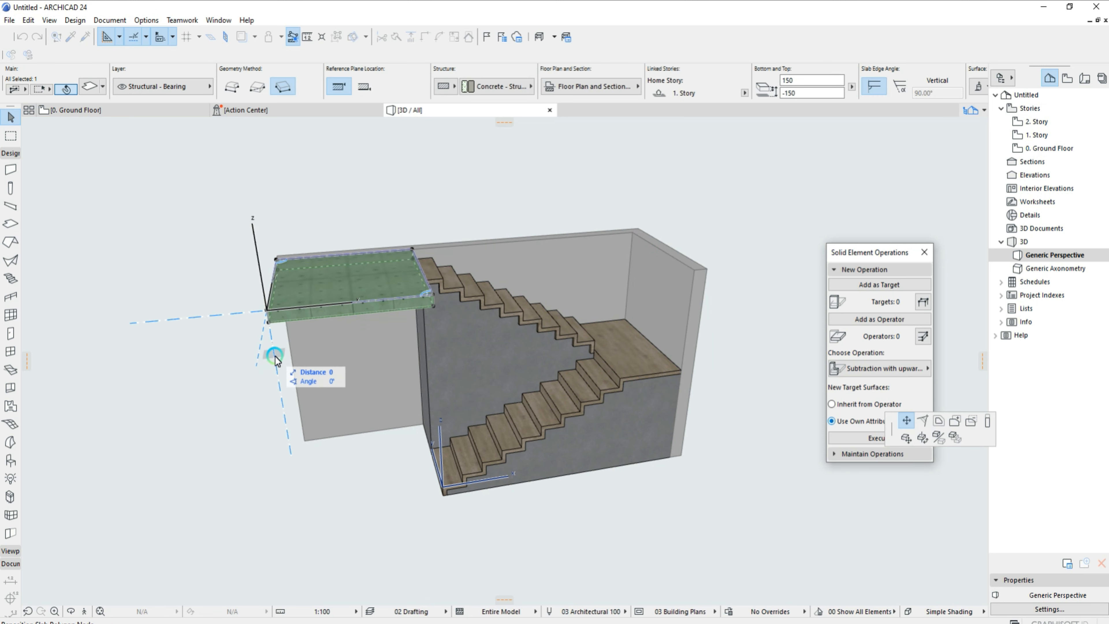
{"action": "left_click", "coordinate": [441, 493]}
Offset the lower slab's edges so it extends beneath the whole staircase and projects slightly beyond the open side.
{"action": "scroll", "coordinate": [425, 442], "scroll_direction": "up", "scroll_amount": 1}
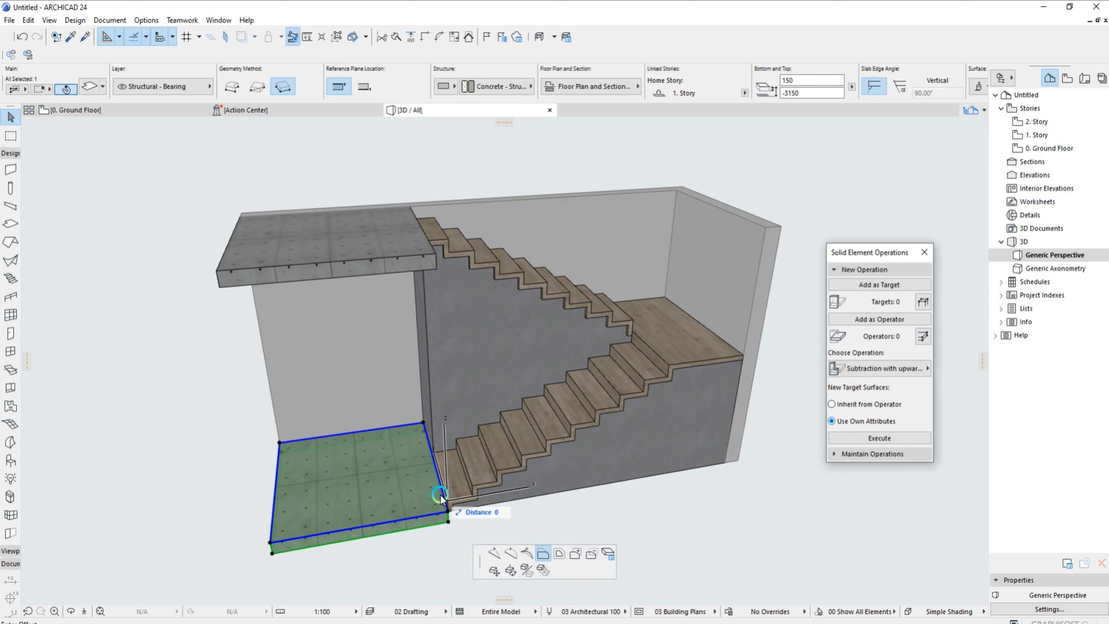
{"action": "left_click", "coordinate": [737, 461]}
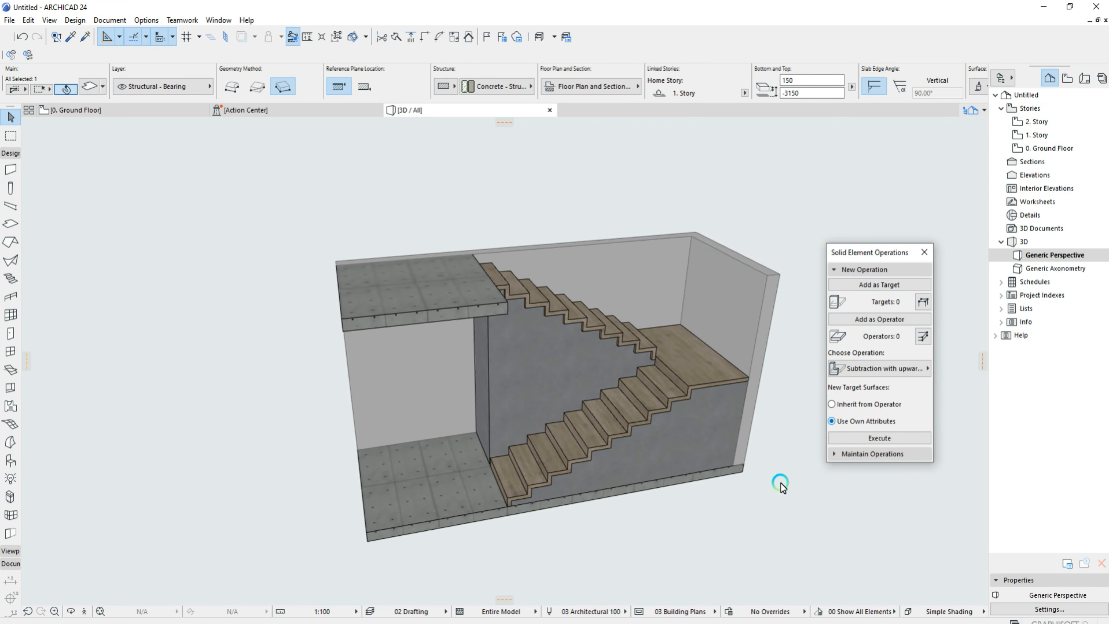
{"action": "left_click", "coordinate": [697, 455]}
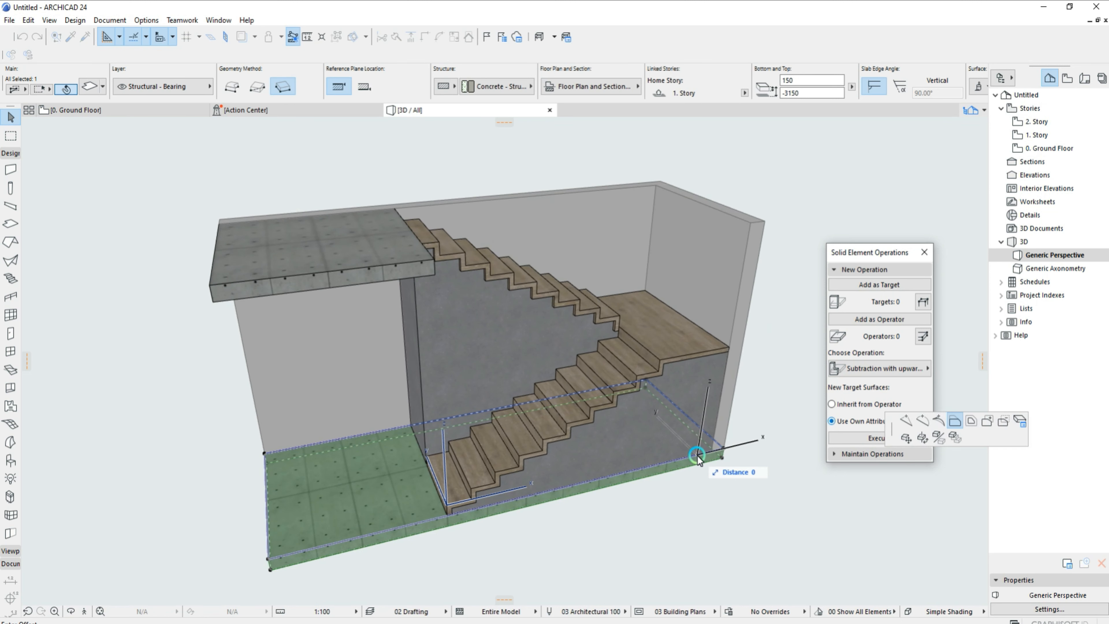
{"action": "left_click", "coordinate": [720, 436]}
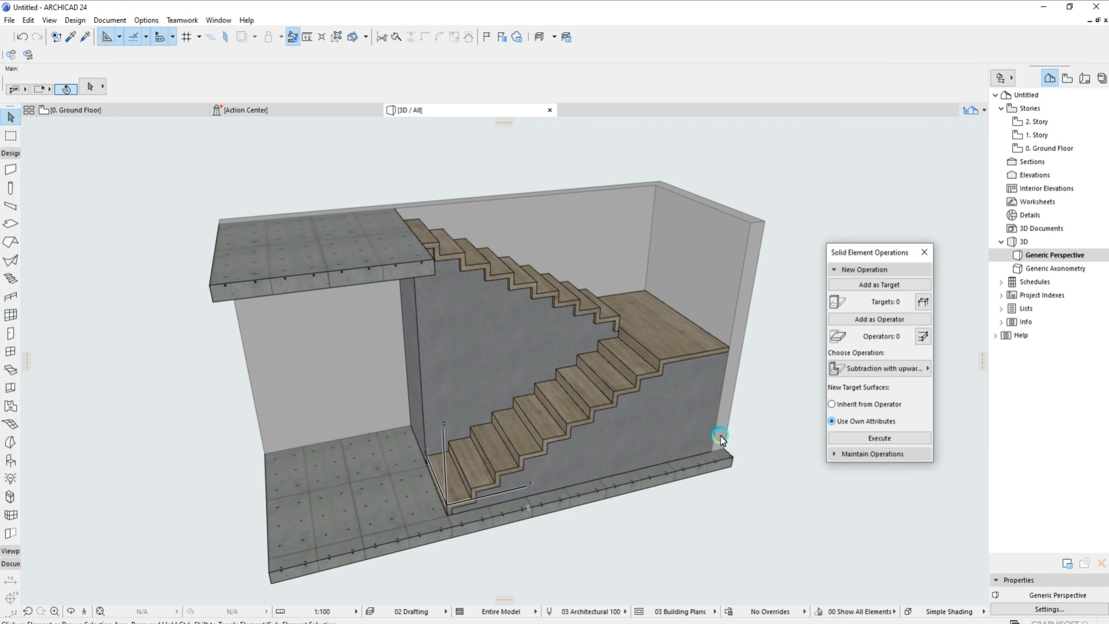
Lengthen the wall at the landing's outer edge to the lower slab's front corner.
{"action": "left_click", "coordinate": [711, 451]}
{"action": "left_click", "coordinate": [920, 420]}
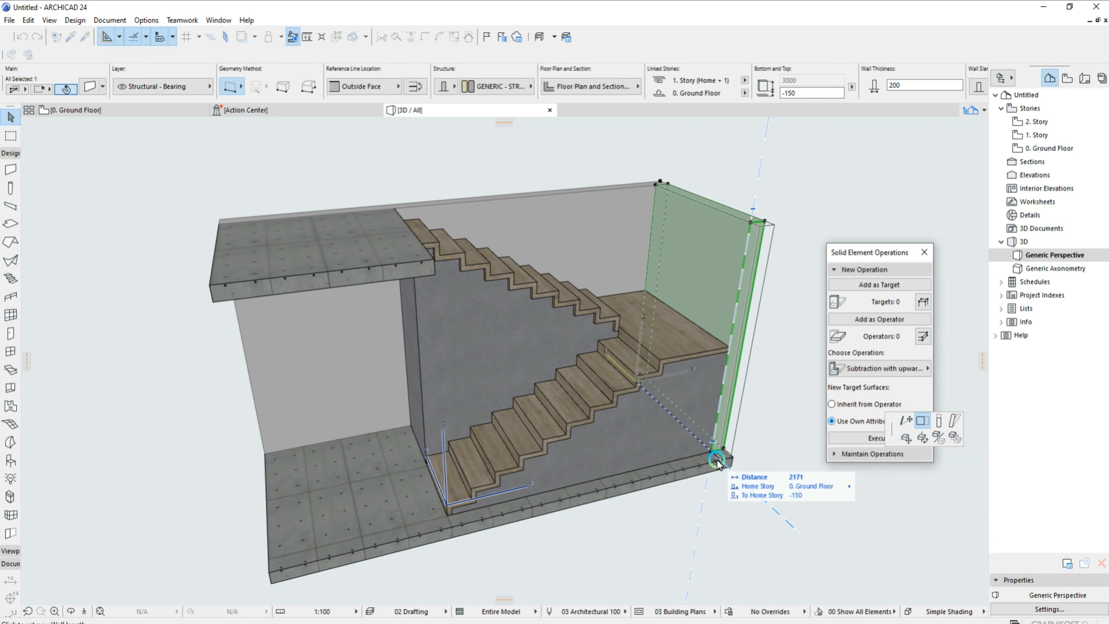
{"action": "left_click", "coordinate": [731, 457]}
{"action": "key", "text": "Escape"}
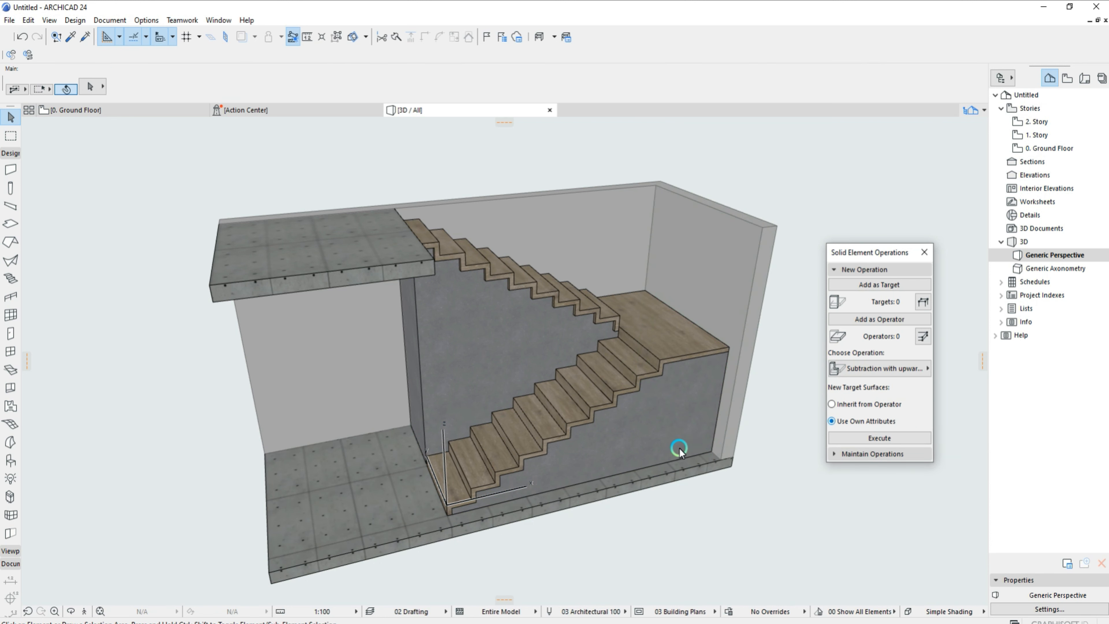
Select the upper floor slab and set its thickness to 210 mm.
{"action": "middle_click_drag", "start_coordinate": [678, 448], "coordinate": [435, 242], "text": "shift"}
{"action": "left_click", "coordinate": [439, 251]}
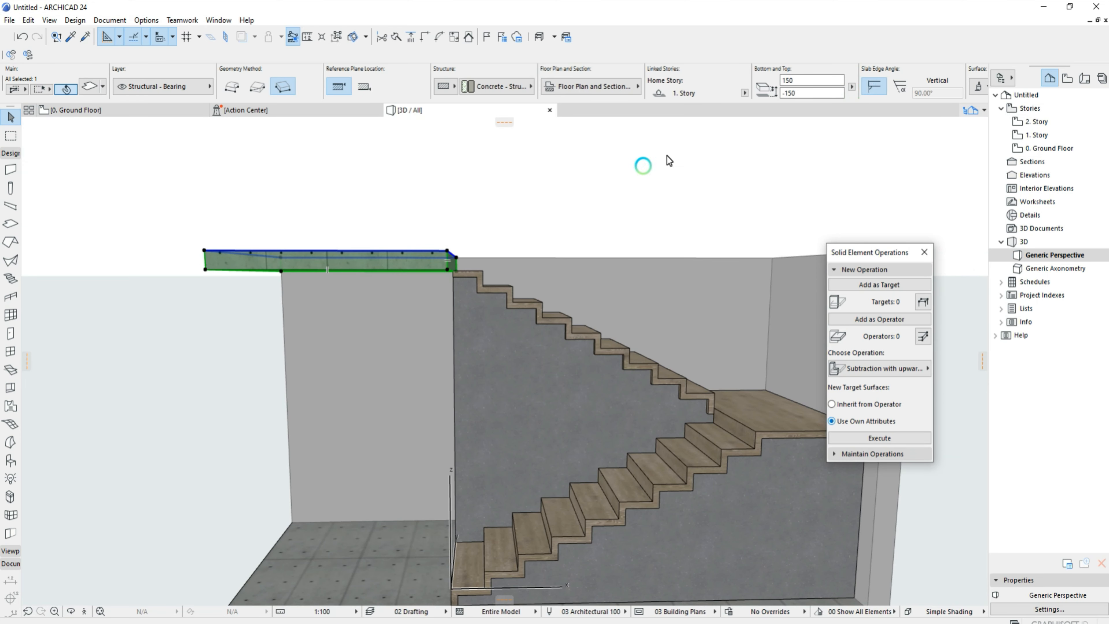
{"action": "middle_click_drag", "start_coordinate": [601, 244], "coordinate": [470, 247], "text": "shift"}
{"action": "left_click", "coordinate": [495, 262]}
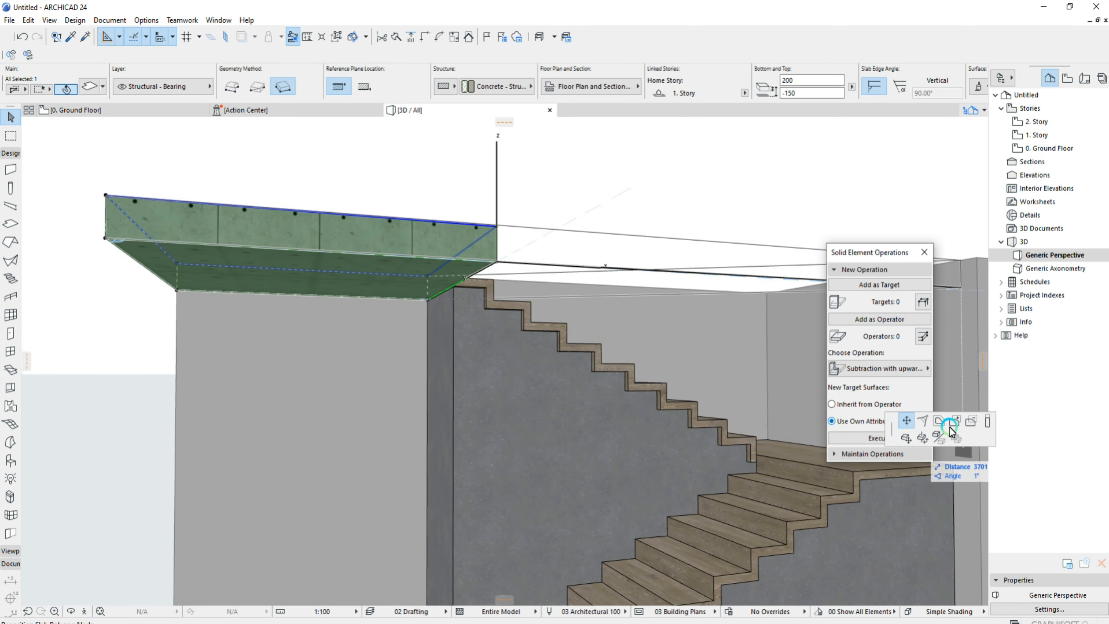
{"action": "left_click", "coordinate": [486, 287]}
{"action": "scroll", "coordinate": [497, 311], "scroll_direction": "down", "scroll_amount": 5}
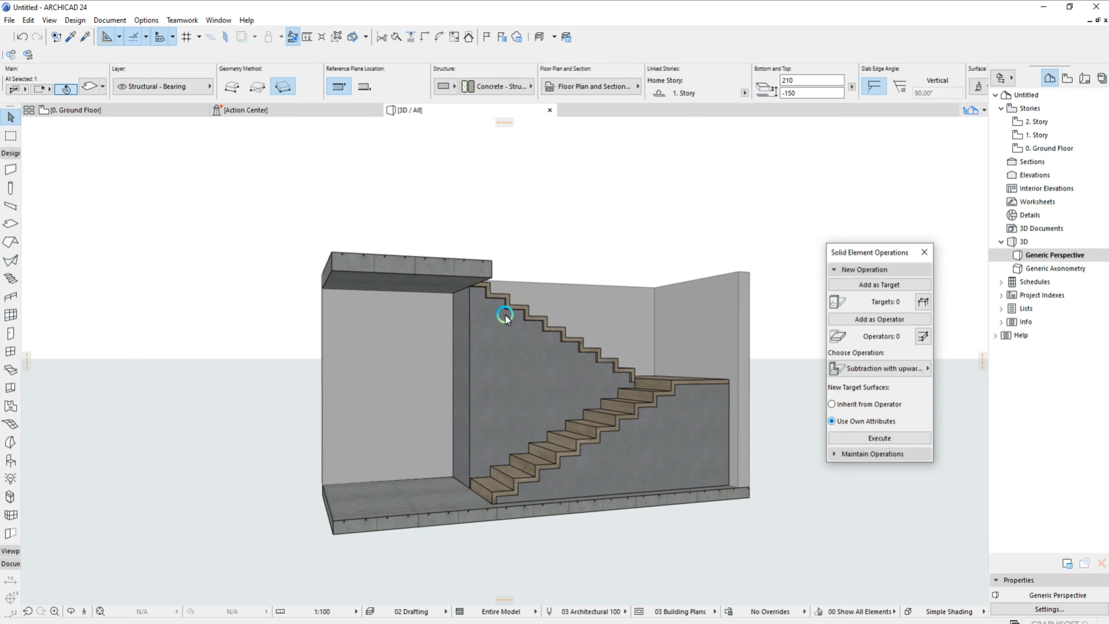
{"action": "middle_click_drag", "start_coordinate": [503, 314], "coordinate": [492, 338], "text": "shift"}
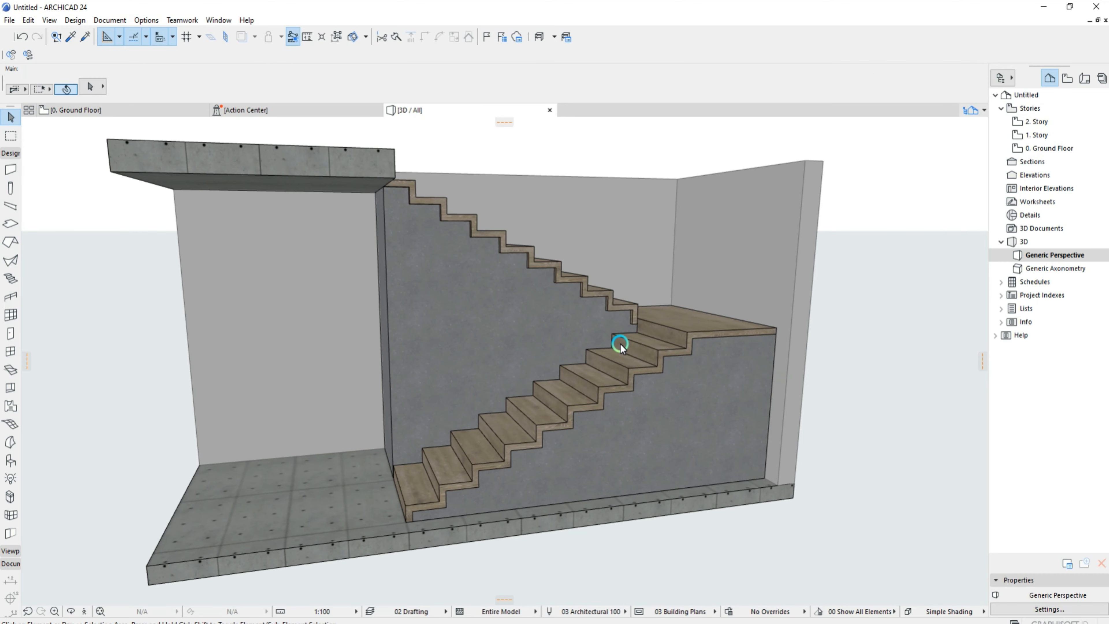
{"action": "middle_click_drag", "start_coordinate": [656, 346], "coordinate": [636, 347]}
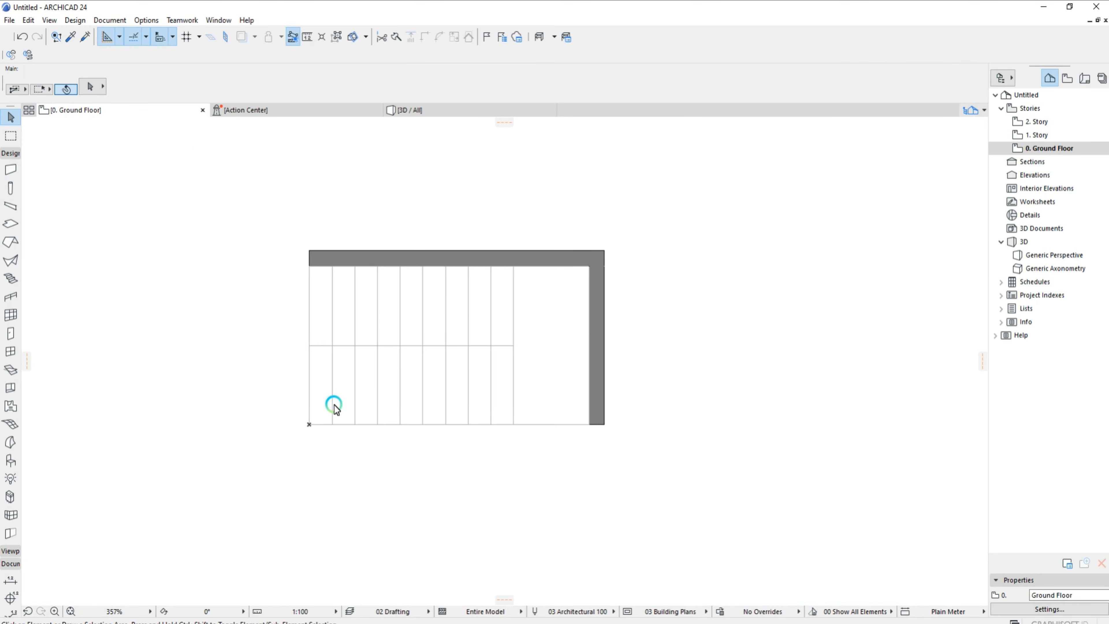
On the Ground Floor plan, draw 10 mm thick walls along the stair's open long side and the line between the flights.
{"action": "scroll", "coordinate": [330, 399], "scroll_direction": "up", "scroll_amount": 2}
{"action": "left_click", "coordinate": [5, 227]}
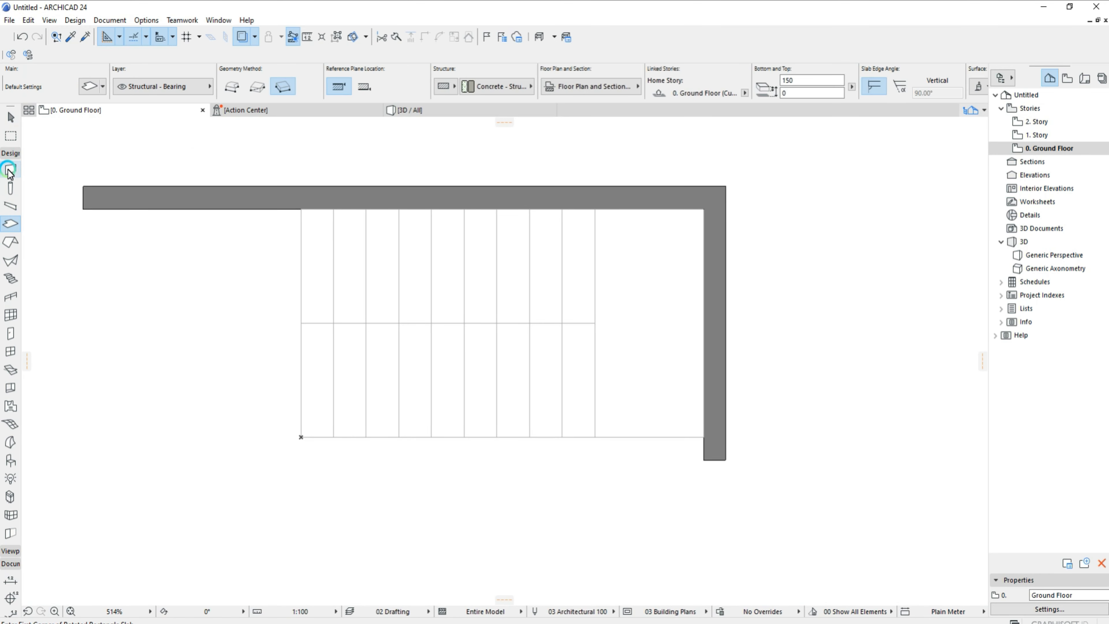
{"action": "left_click", "coordinate": [9, 170]}
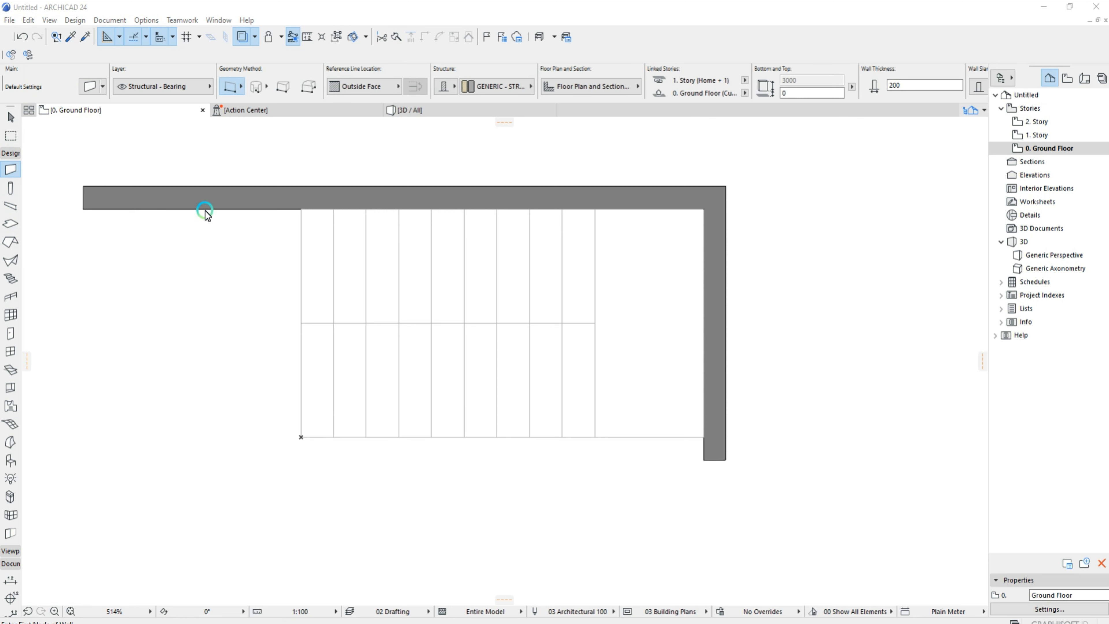
{"action": "scroll", "coordinate": [255, 272], "scroll_direction": "up", "scroll_amount": 1}
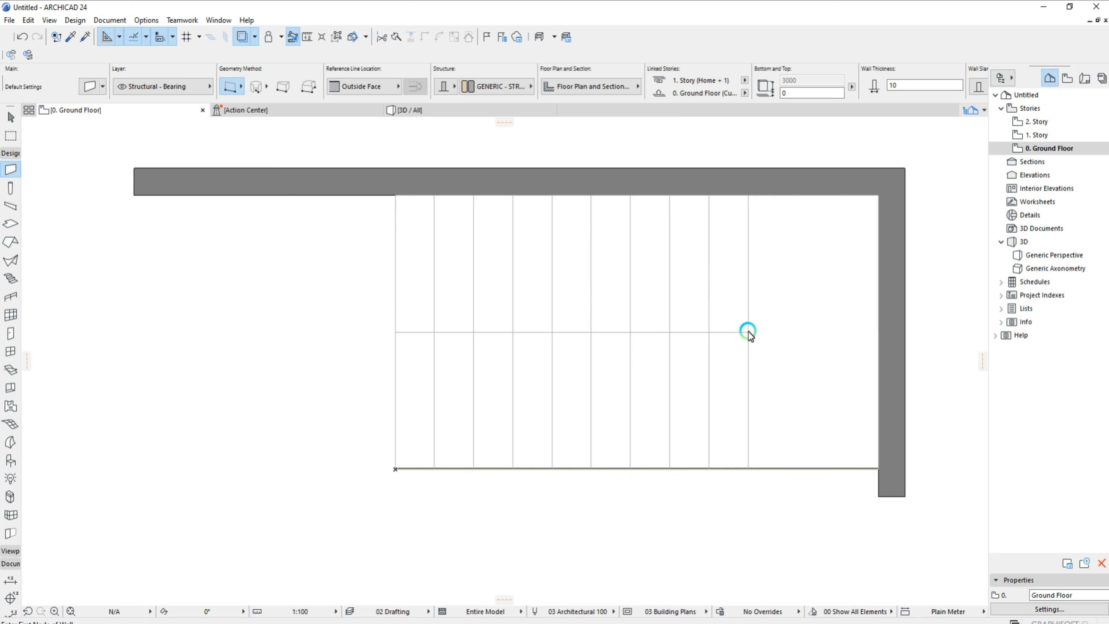
{"action": "scroll", "coordinate": [626, 324], "scroll_direction": "up", "scroll_amount": 4}
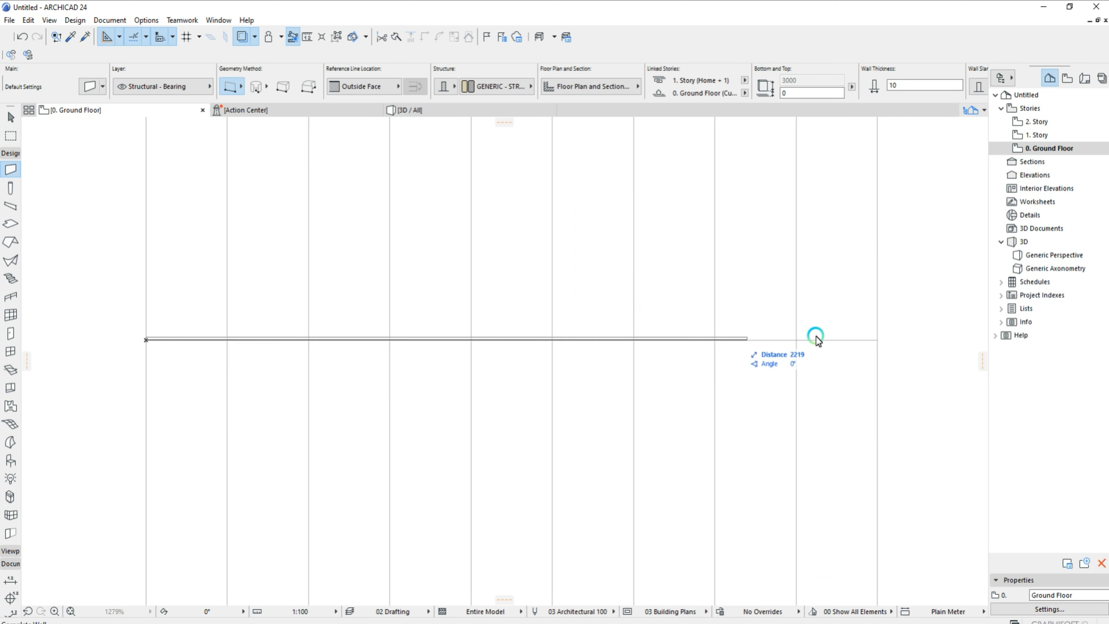
{"action": "left_click", "coordinate": [875, 340]}
{"action": "scroll", "coordinate": [817, 304], "scroll_direction": "down", "scroll_amount": 4}
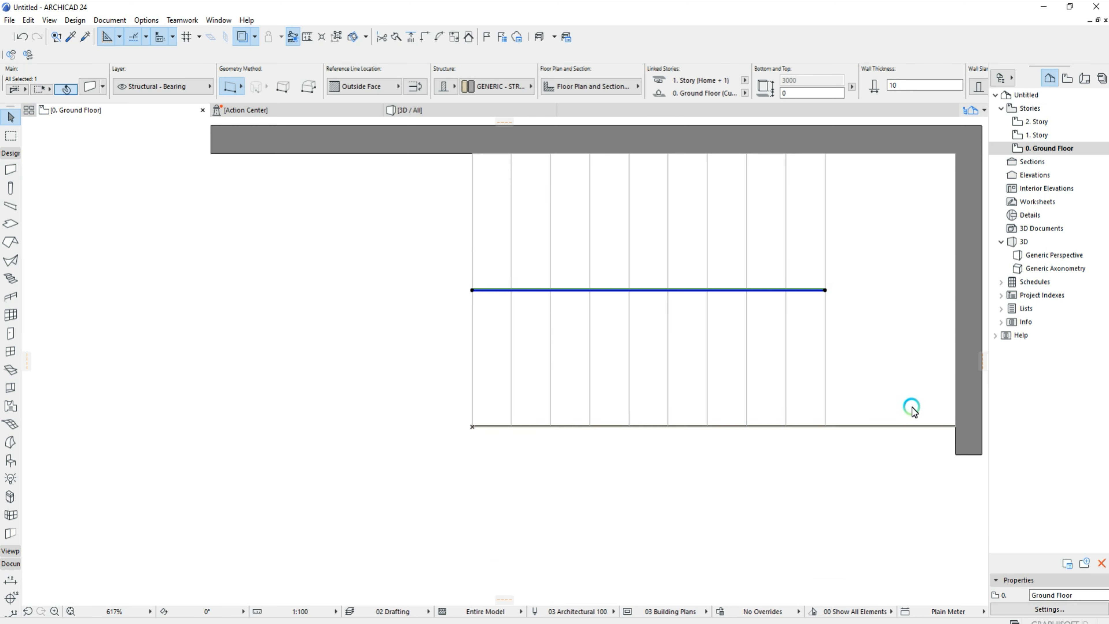
Select both 10 mm walls and move them together slightly inward from the stair's open edge.
{"action": "left_click", "coordinate": [916, 428], "text": "shift"}
{"action": "scroll", "coordinate": [938, 427], "scroll_direction": "up", "scroll_amount": 5}
{"action": "left_click", "coordinate": [924, 426]}
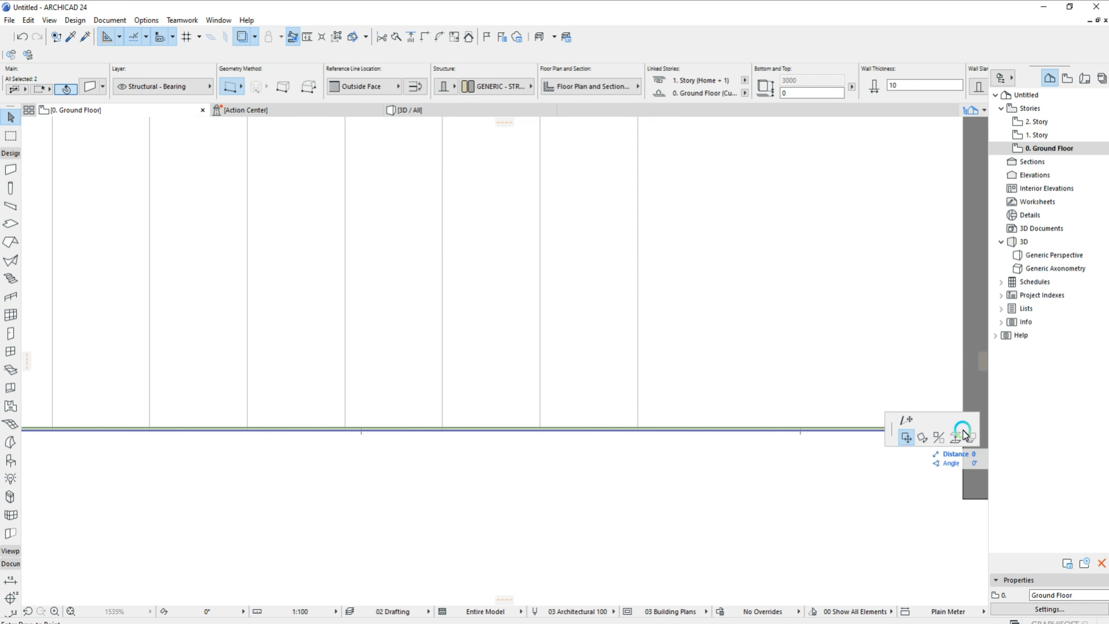
{"action": "middle_click_drag", "start_coordinate": [944, 349], "coordinate": [887, 329]}
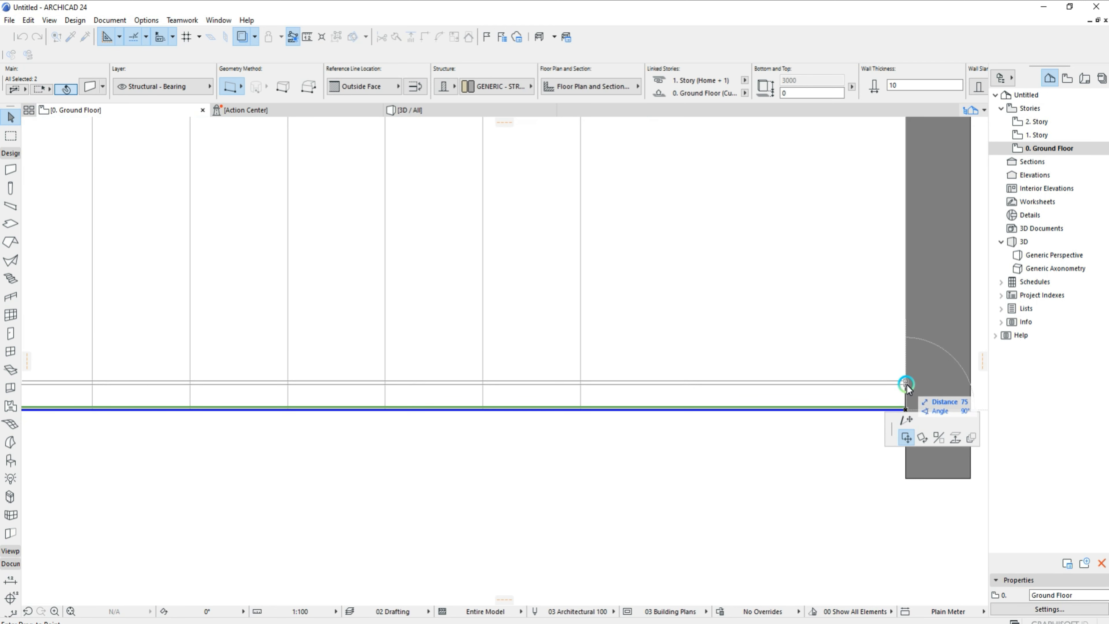
{"action": "scroll", "coordinate": [906, 381], "scroll_direction": "down", "scroll_amount": 5}
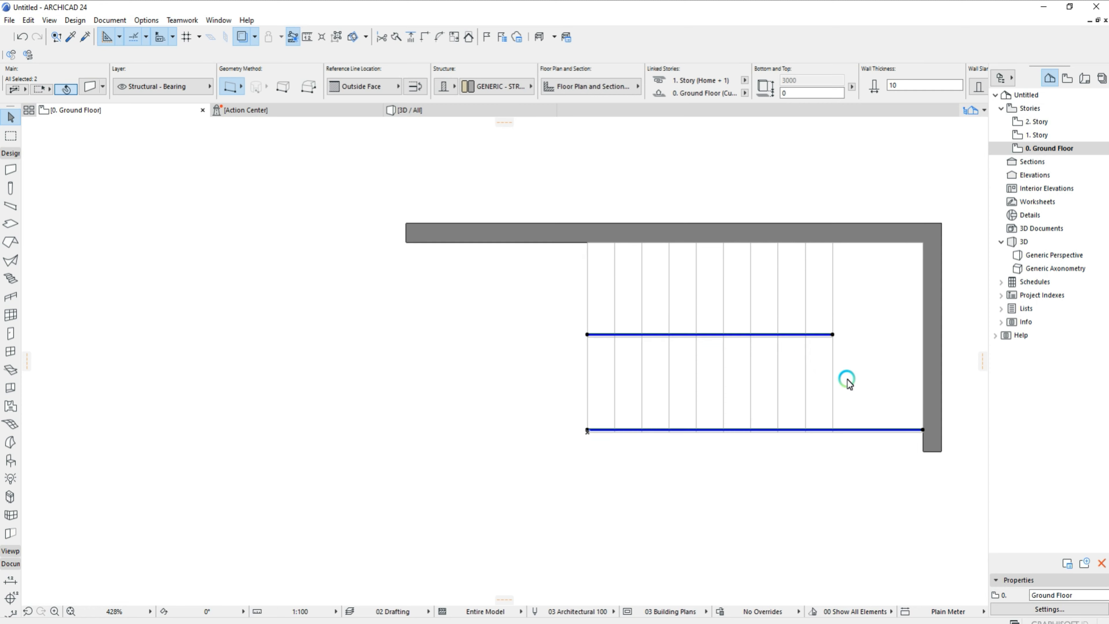
Convert both thin walls to morphs and give them a glass surface.
{"action": "right_click", "coordinate": [549, 154]}
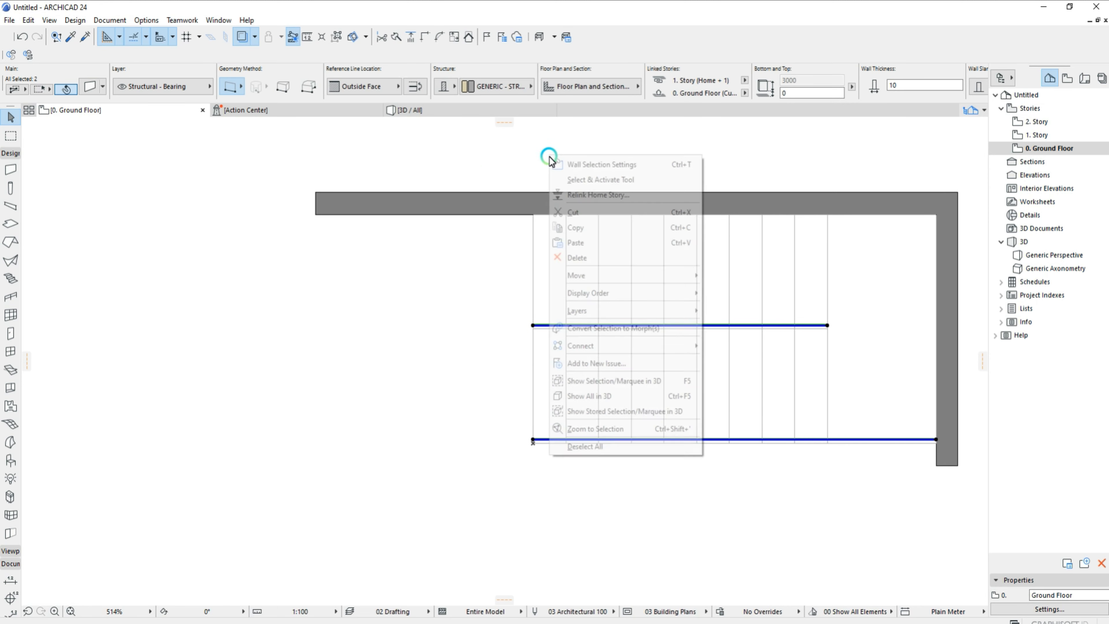
{"action": "left_click", "coordinate": [668, 330]}
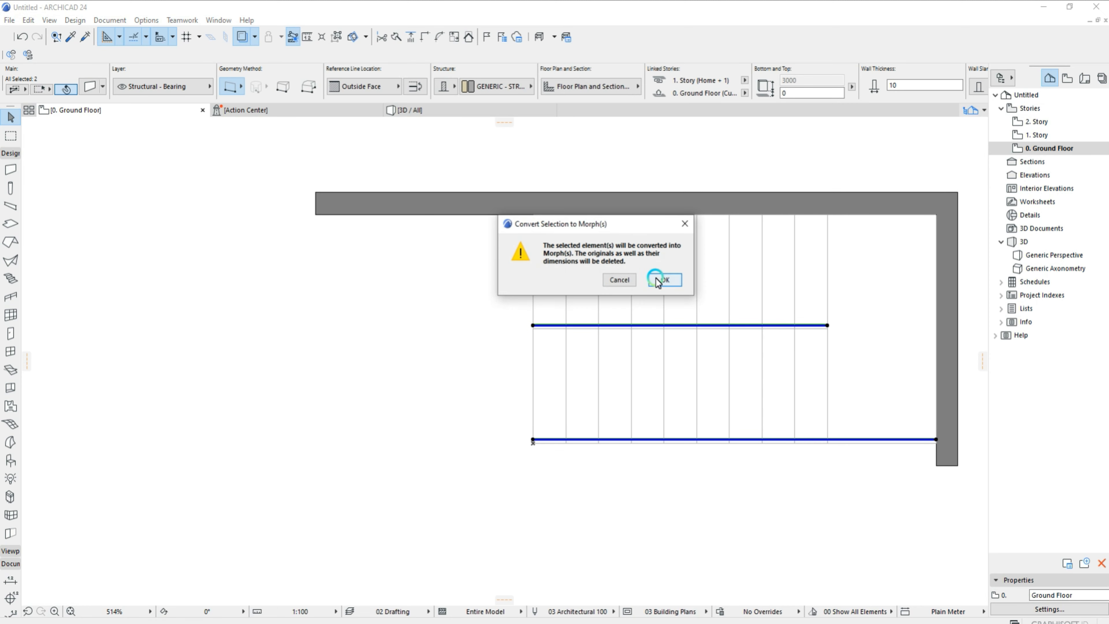
{"action": "left_click", "coordinate": [657, 280]}
{"action": "left_click", "coordinate": [901, 91]}
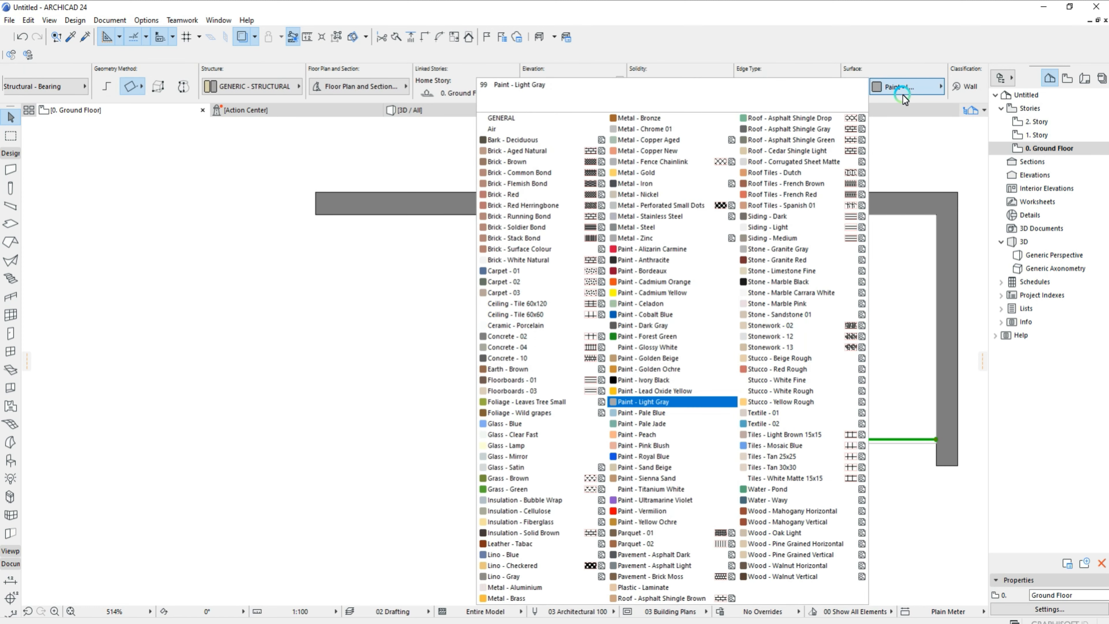
{"action": "left_click", "coordinate": [537, 459]}
In the 3D view, select both glass morphs, ungroup them and clear the selection.
{"action": "left_click", "coordinate": [404, 110]}
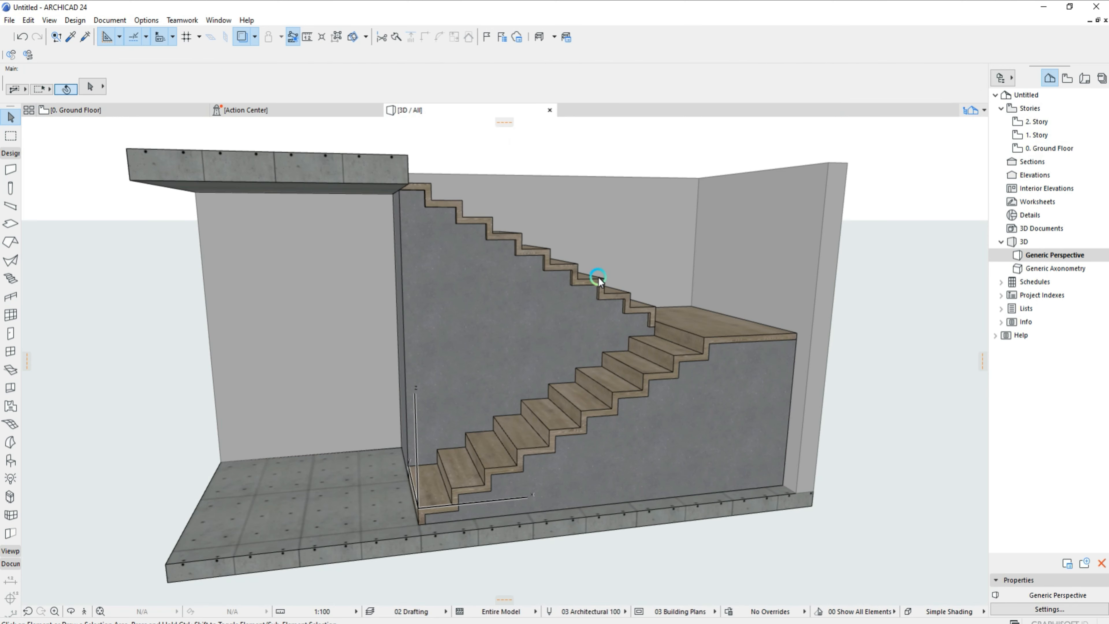
{"action": "scroll", "coordinate": [718, 298], "scroll_direction": "down", "scroll_amount": 2}
{"action": "middle_click_drag", "start_coordinate": [650, 339], "coordinate": [633, 308], "text": "shift"}
{"action": "left_click", "coordinate": [801, 240], "text": "shift"}
{"action": "left_click", "coordinate": [703, 216], "text": "shift"}
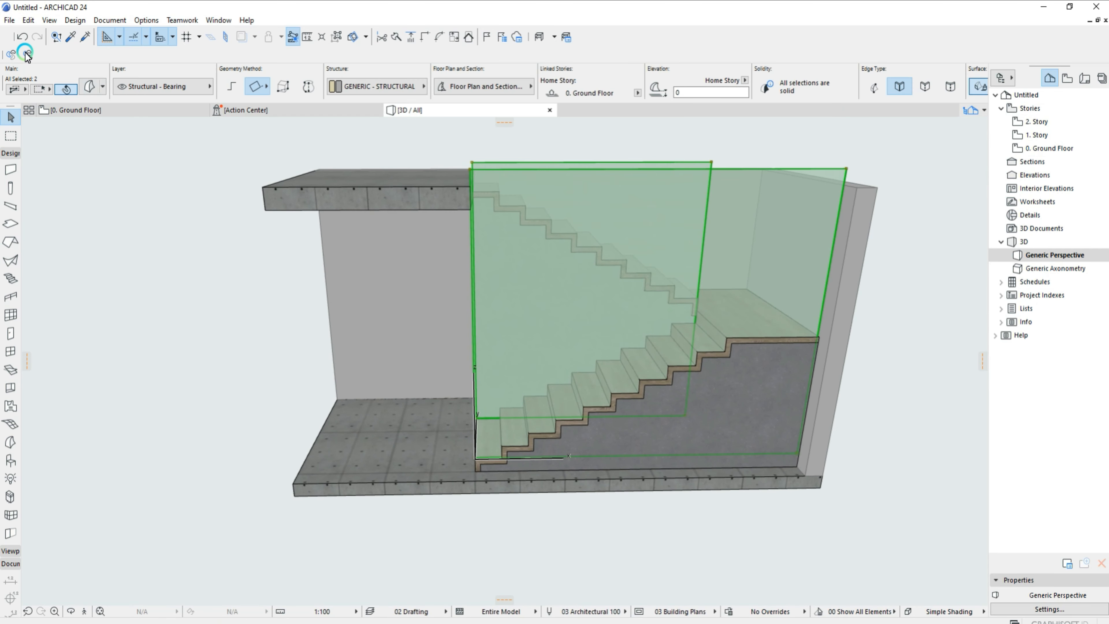
{"action": "left_click", "coordinate": [28, 20]}
{"action": "mouse_move", "coordinate": [79, 209]}
{"action": "left_click", "coordinate": [227, 226]}
{"action": "key", "text": "Escape"}
Lower the front glass panel until its top corner meets the landing's surface corner, and raise it 800 mm from there.
{"action": "left_click", "coordinate": [794, 176]}
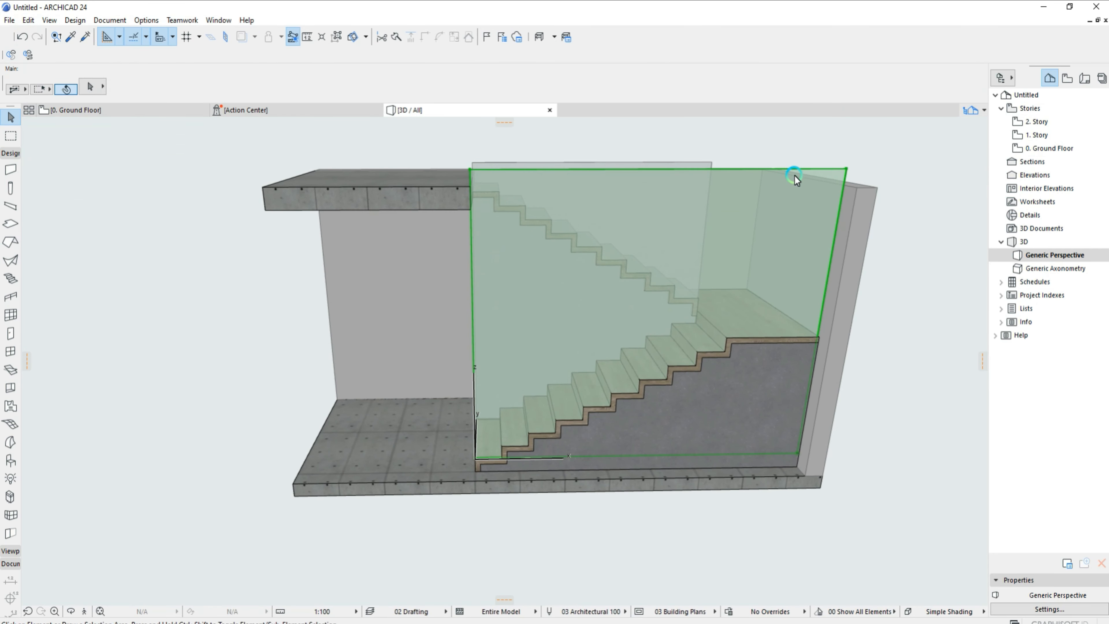
{"action": "left_click", "coordinate": [846, 169]}
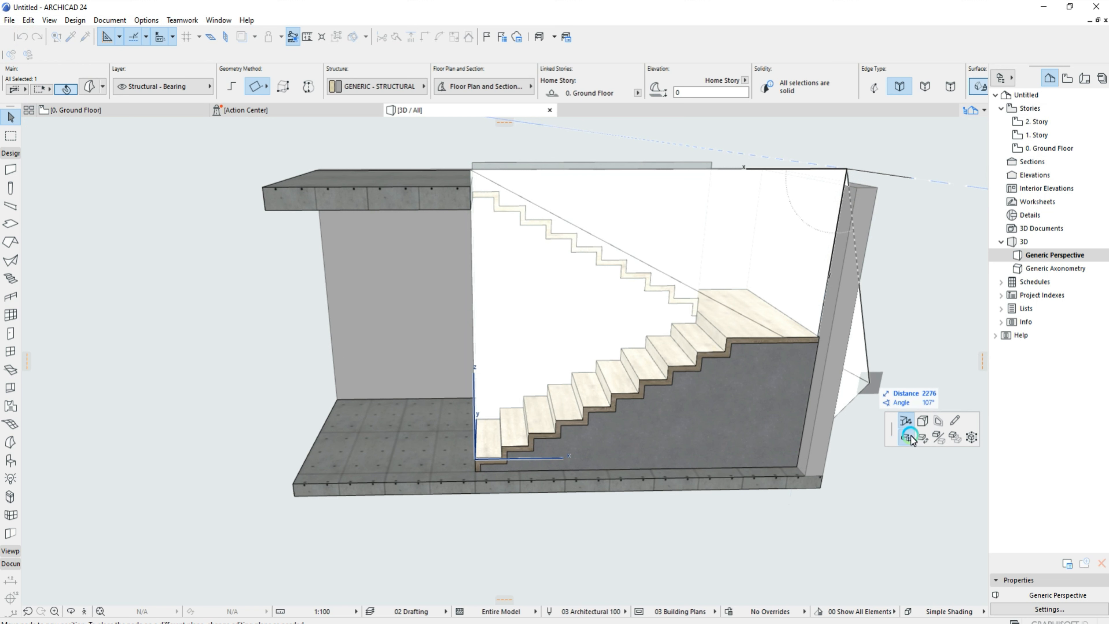
{"action": "left_click", "coordinate": [907, 436]}
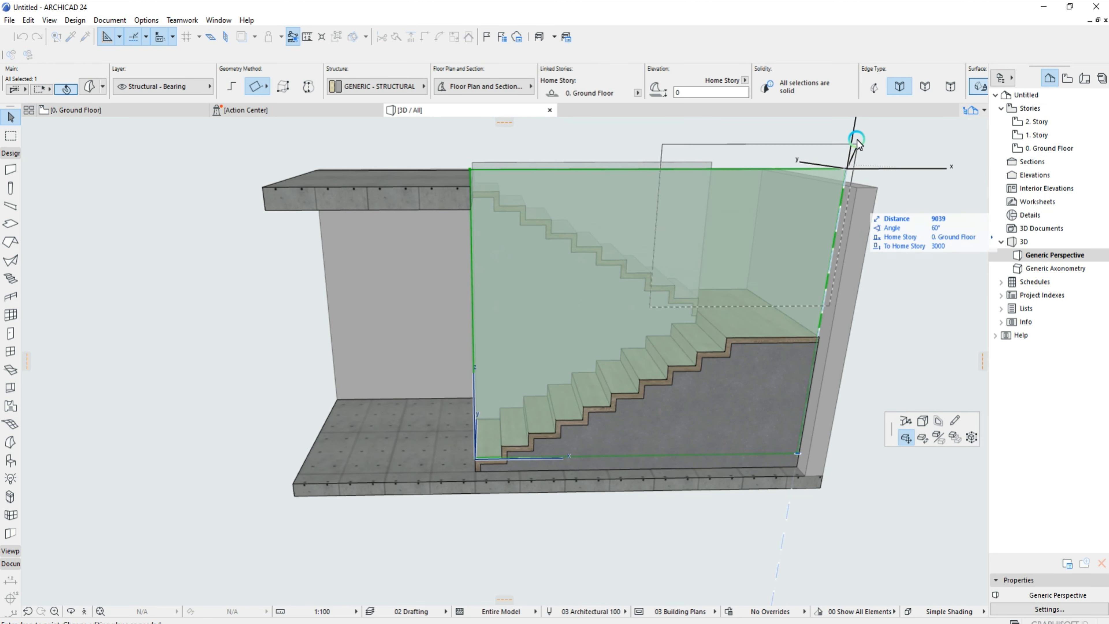
{"action": "left_click", "coordinate": [820, 337]}
{"action": "scroll", "coordinate": [817, 336], "scroll_direction": "up", "scroll_amount": 1}
{"action": "left_click", "coordinate": [817, 337]}
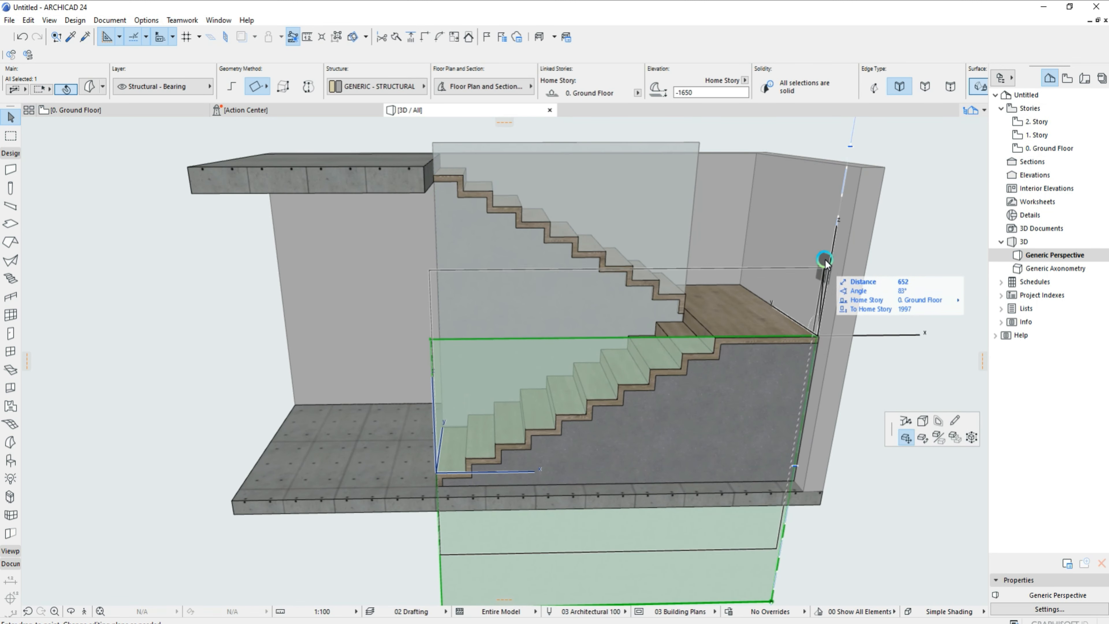
{"action": "left_click", "coordinate": [831, 253]}
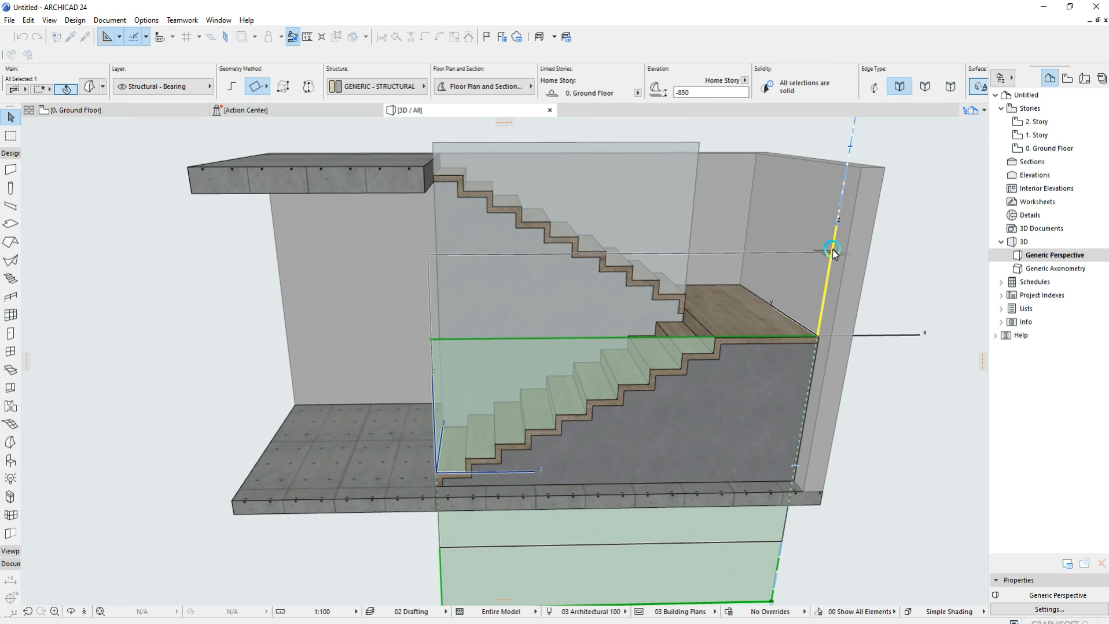
Lower the inner glass panel so its top corner meets the upper slab's top edge, and raise it 800 mm from there.
{"action": "scroll", "coordinate": [831, 253], "scroll_direction": "down", "scroll_amount": 2}
{"action": "scroll", "coordinate": [731, 234], "scroll_direction": "up", "scroll_amount": 5}
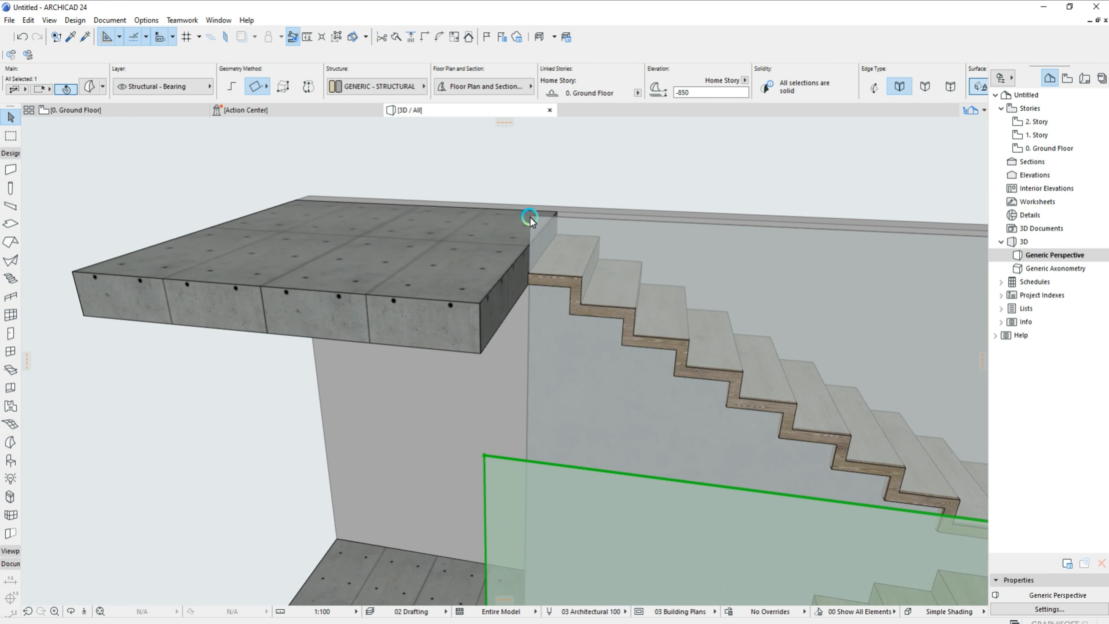
{"action": "left_click", "coordinate": [529, 224]}
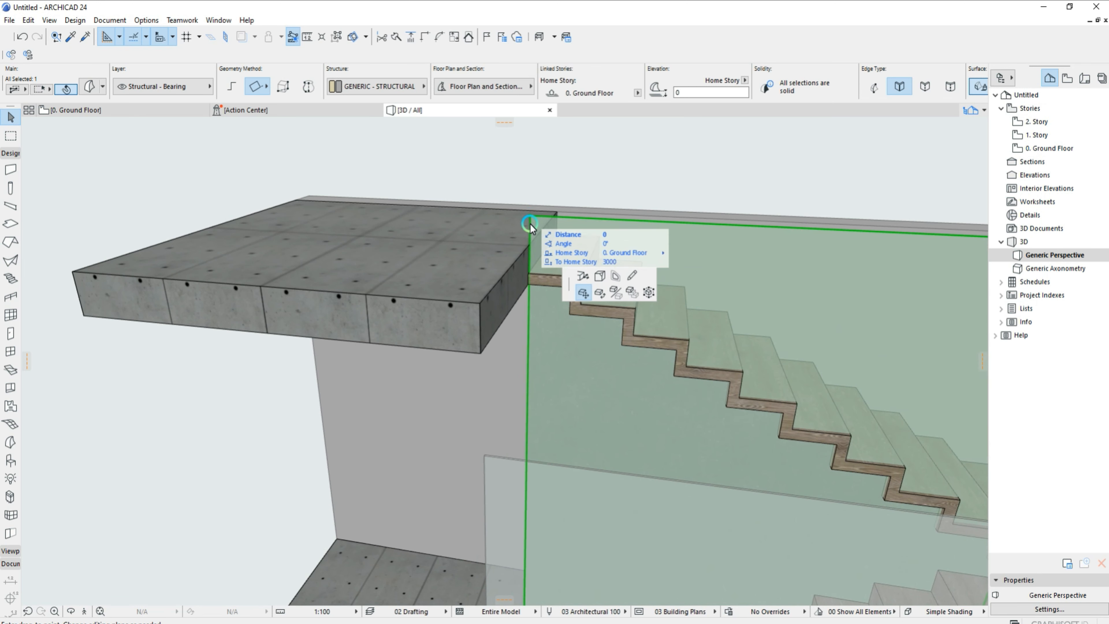
{"action": "left_click", "coordinate": [478, 304]}
{"action": "left_click", "coordinate": [529, 243]}
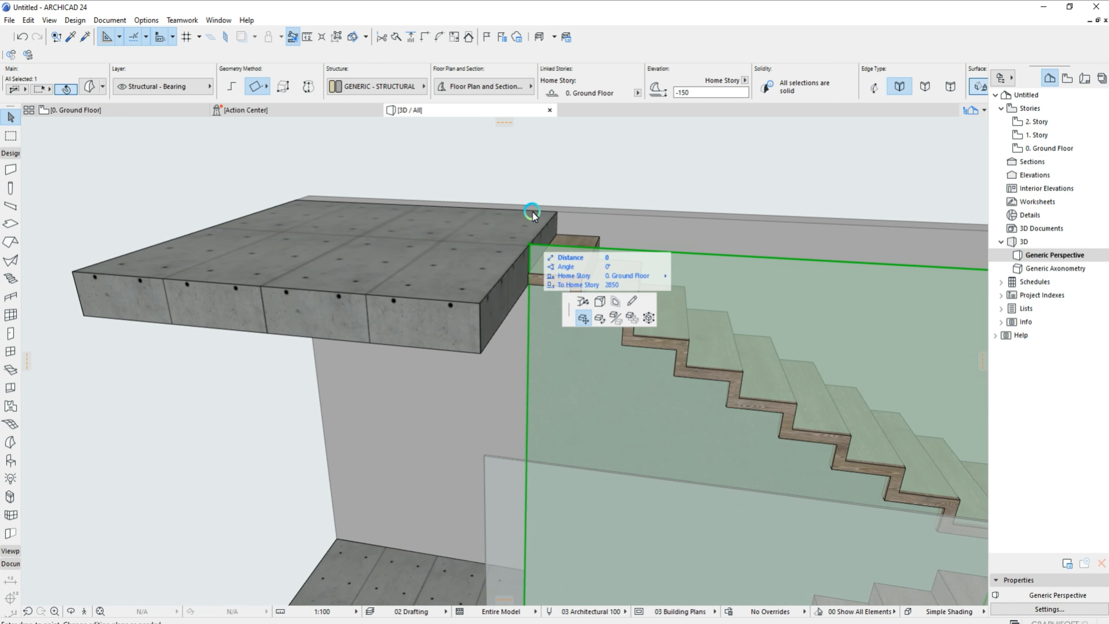
{"action": "type", "text": "800"}
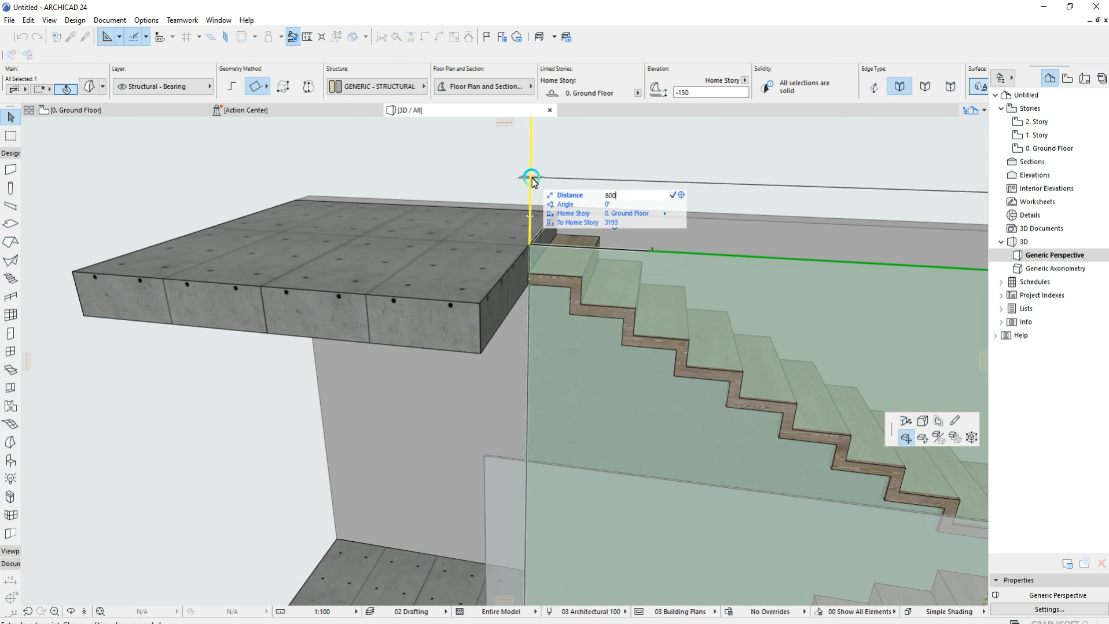
{"action": "key", "text": "Return"}
Set both glass panels as targets in Solid Element Operations and choose Subtraction with downwards extrusion.
{"action": "scroll", "coordinate": [545, 244], "scroll_direction": "down", "scroll_amount": 4}
{"action": "middle_click_drag", "start_coordinate": [544, 250], "coordinate": [521, 311], "text": "shift"}
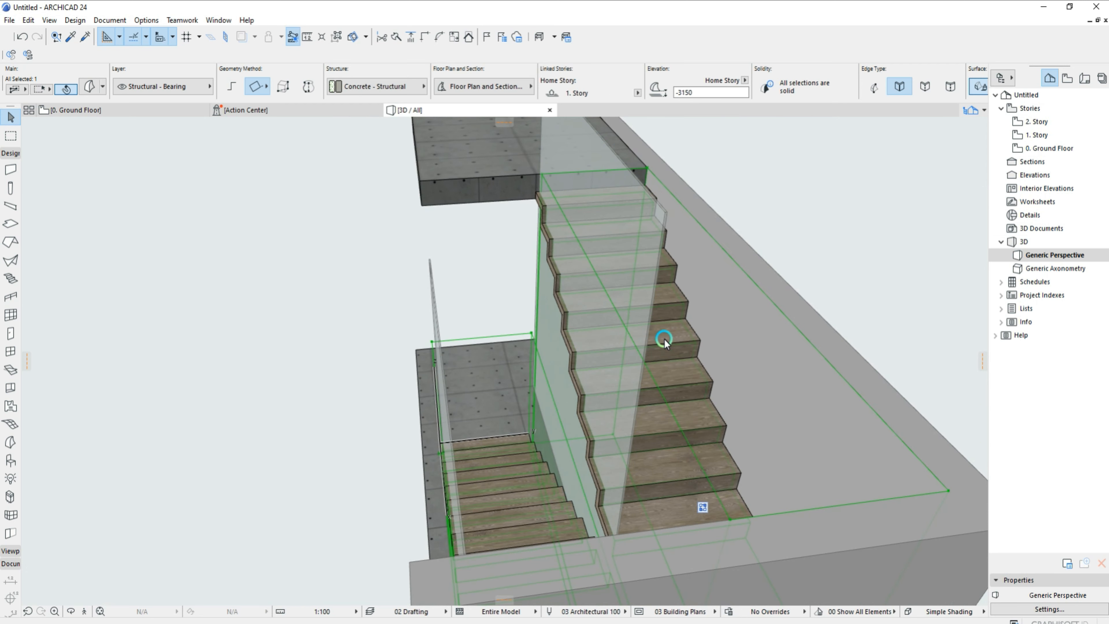
{"action": "left_click", "coordinate": [658, 225]}
{"action": "middle_click_drag", "start_coordinate": [657, 224], "coordinate": [839, 337], "text": "shift"}
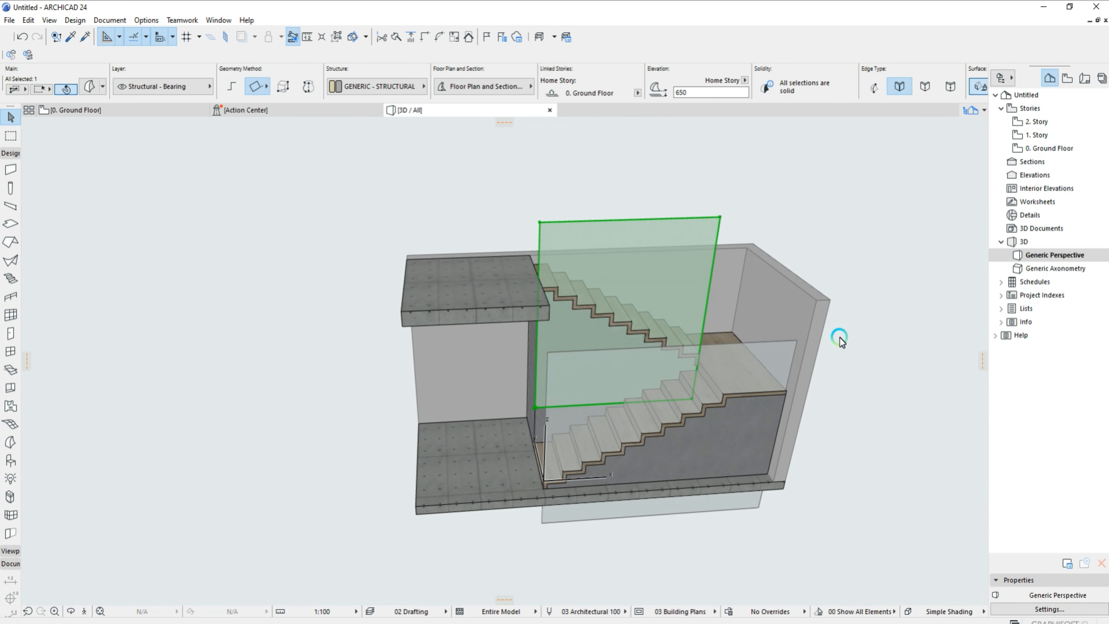
{"action": "scroll", "coordinate": [840, 337], "scroll_direction": "up", "scroll_amount": 1}
{"action": "left_click", "coordinate": [774, 352], "text": "shift"}
{"action": "right_click", "coordinate": [826, 160]}
{"action": "mouse_move", "coordinate": [893, 307]}
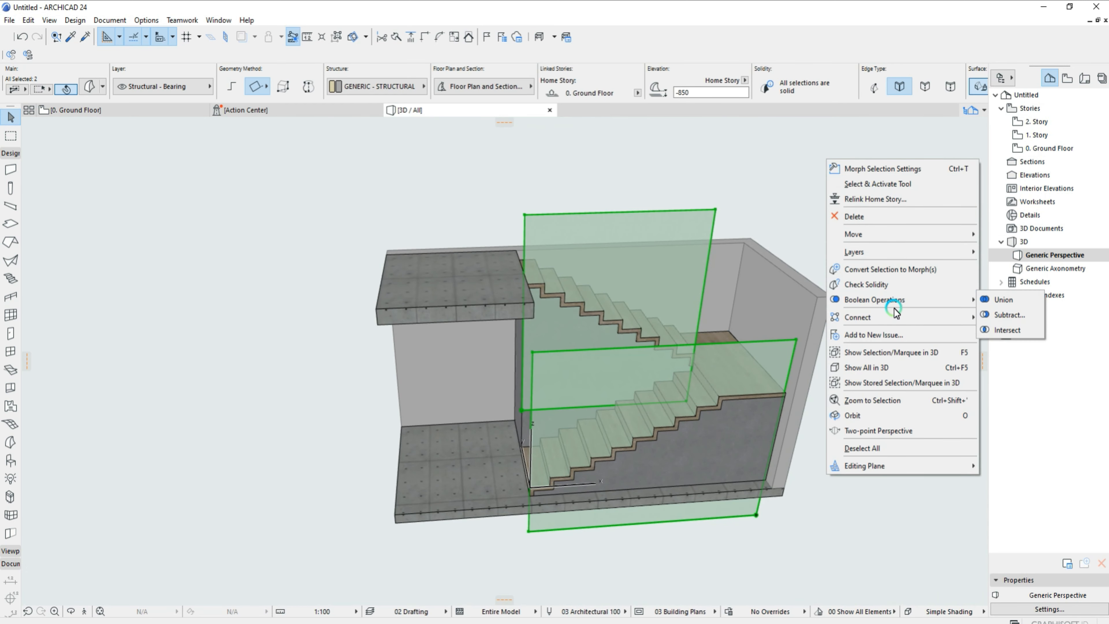
{"action": "mouse_move", "coordinate": [847, 316]}
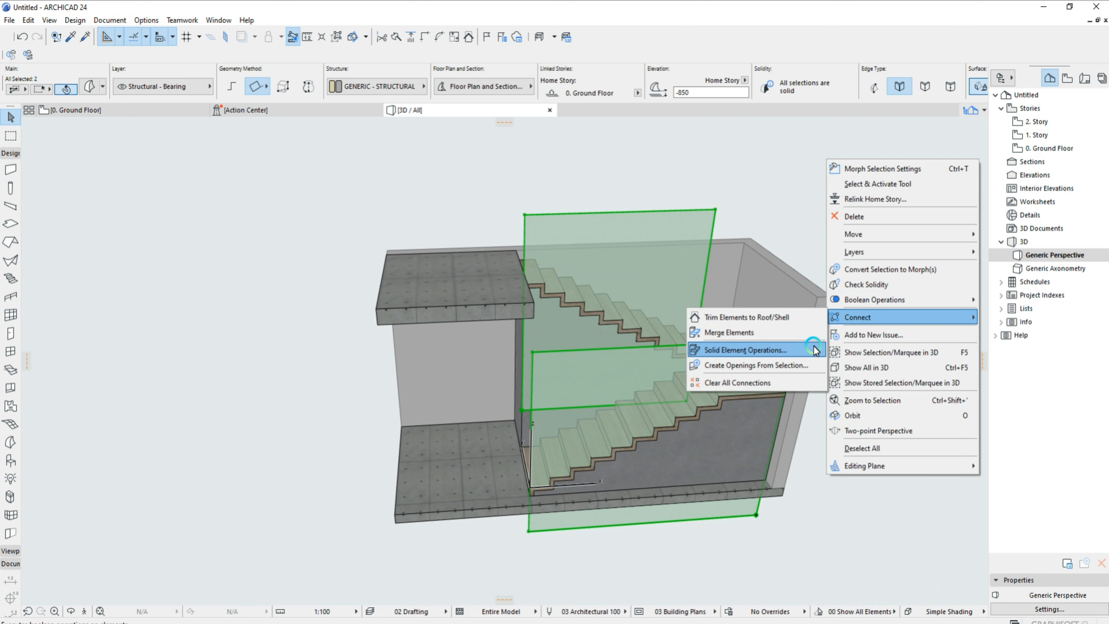
{"action": "left_click", "coordinate": [762, 350]}
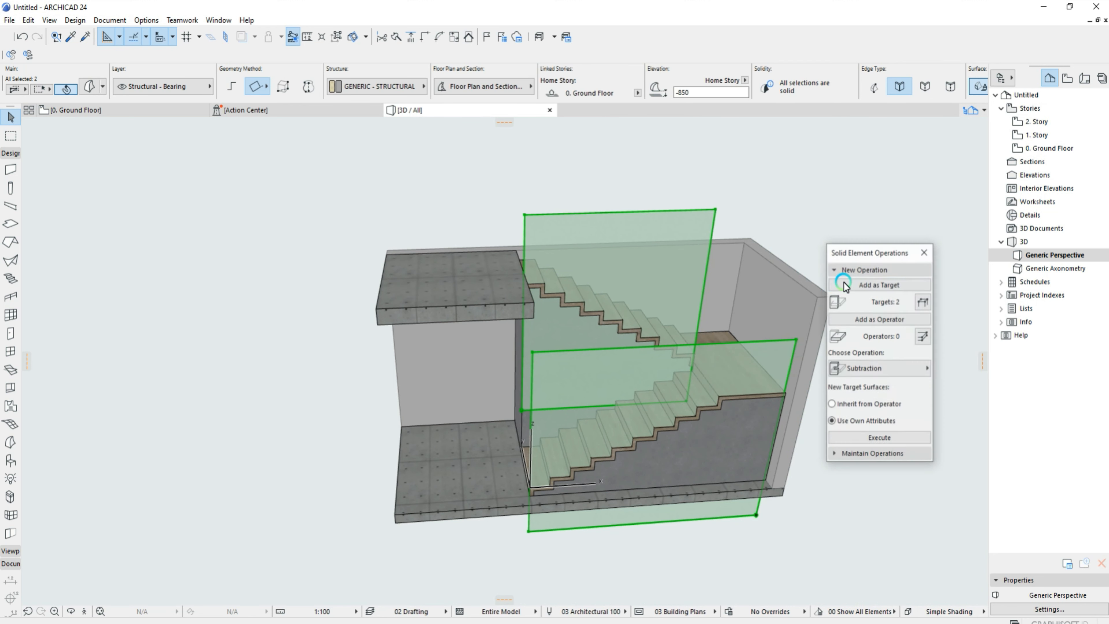
{"action": "left_click", "coordinate": [862, 369]}
{"action": "left_click", "coordinate": [938, 398]}
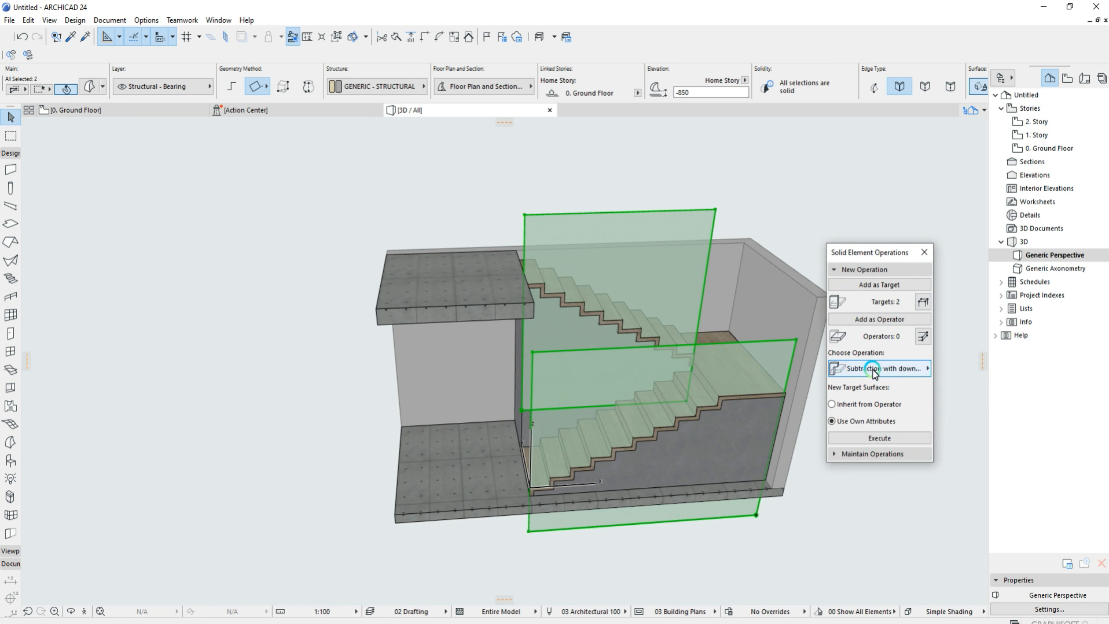
Assign the wood stair as the operator and execute the subtraction on the glass panels.
{"action": "left_click", "coordinate": [637, 353]}
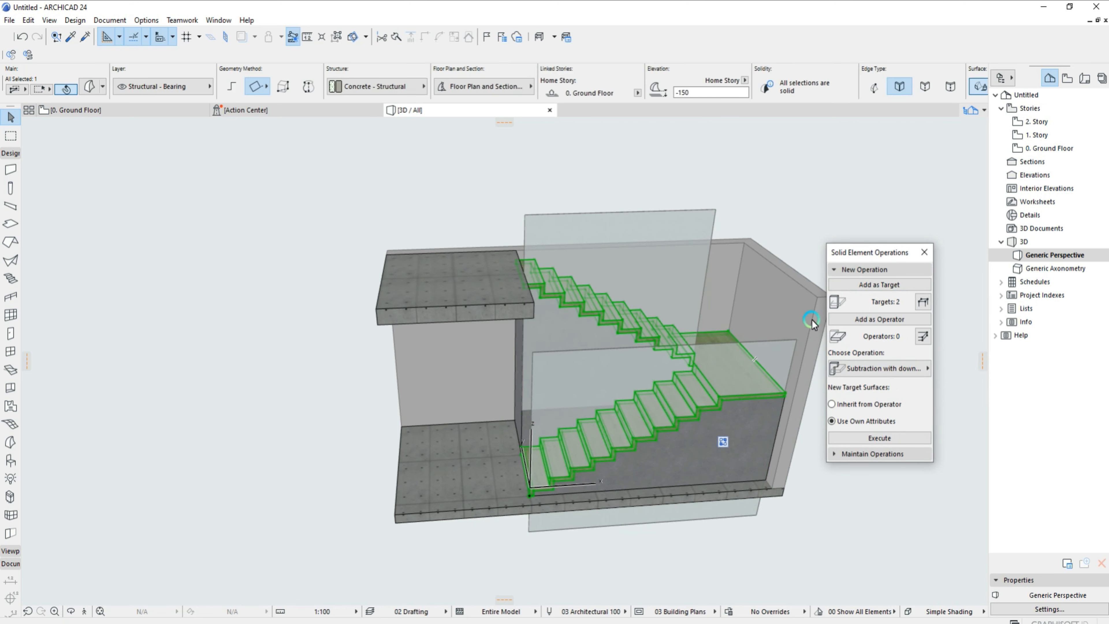
{"action": "left_click", "coordinate": [875, 321]}
{"action": "left_click", "coordinate": [873, 438]}
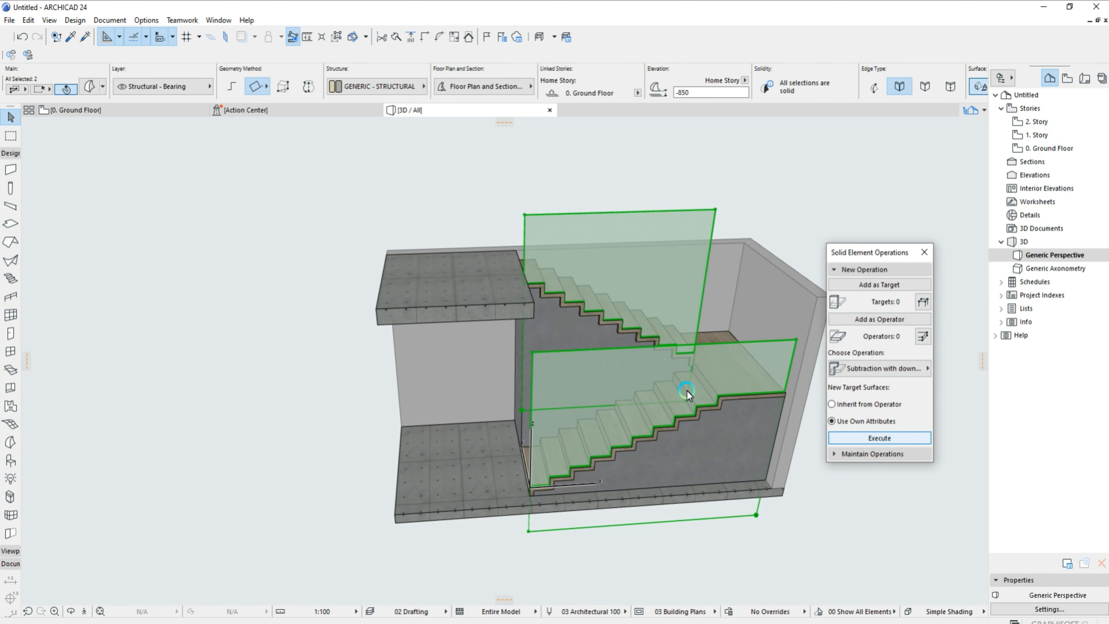
Combine the two glass panels into one morph with a Boolean Union and clear the selection.
{"action": "right_click", "coordinate": [693, 251]}
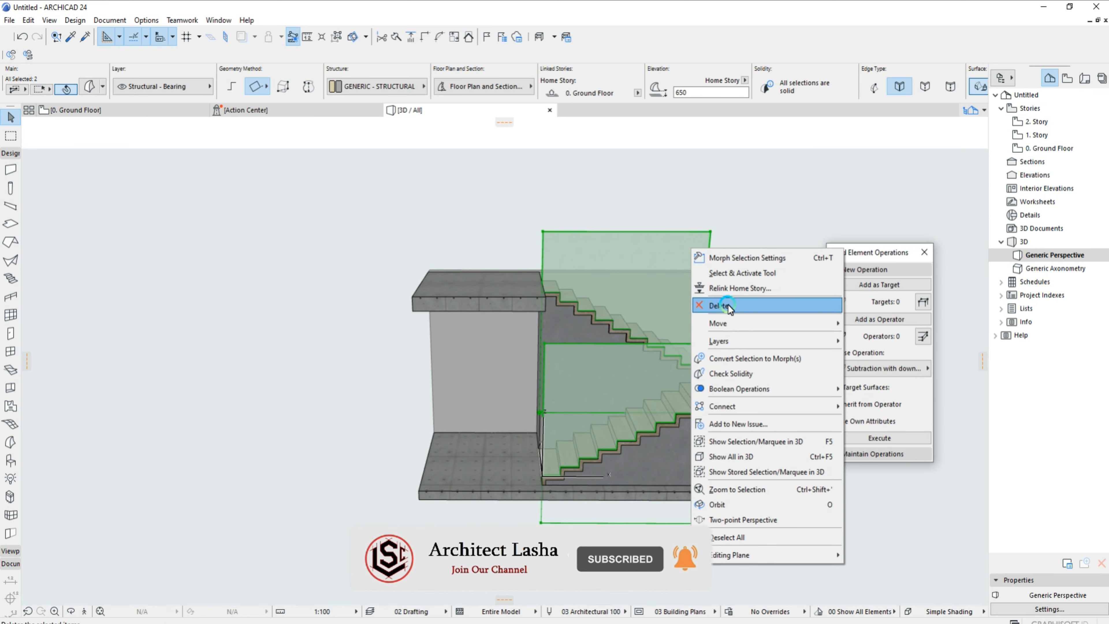
{"action": "mouse_move", "coordinate": [812, 390]}
{"action": "left_click", "coordinate": [865, 388]}
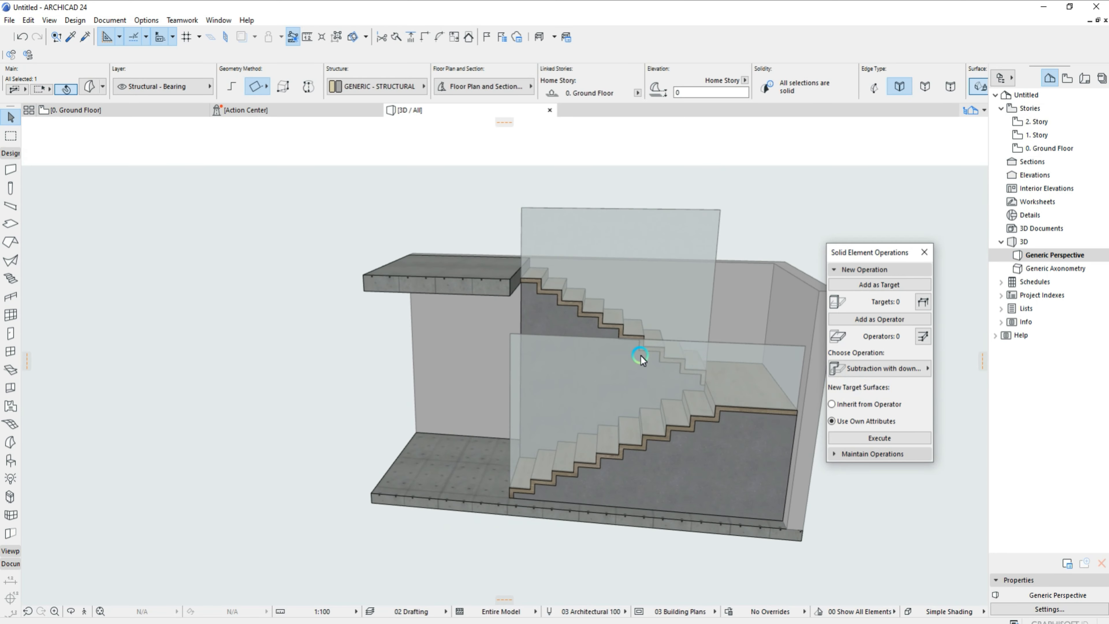
{"action": "scroll", "coordinate": [700, 424], "scroll_direction": "up", "scroll_amount": 3}
{"action": "key", "text": "Escape"}
Copy the wood stair vertically 800 mm upward as a guide for trimming the glass.
{"action": "left_click", "coordinate": [724, 413]}
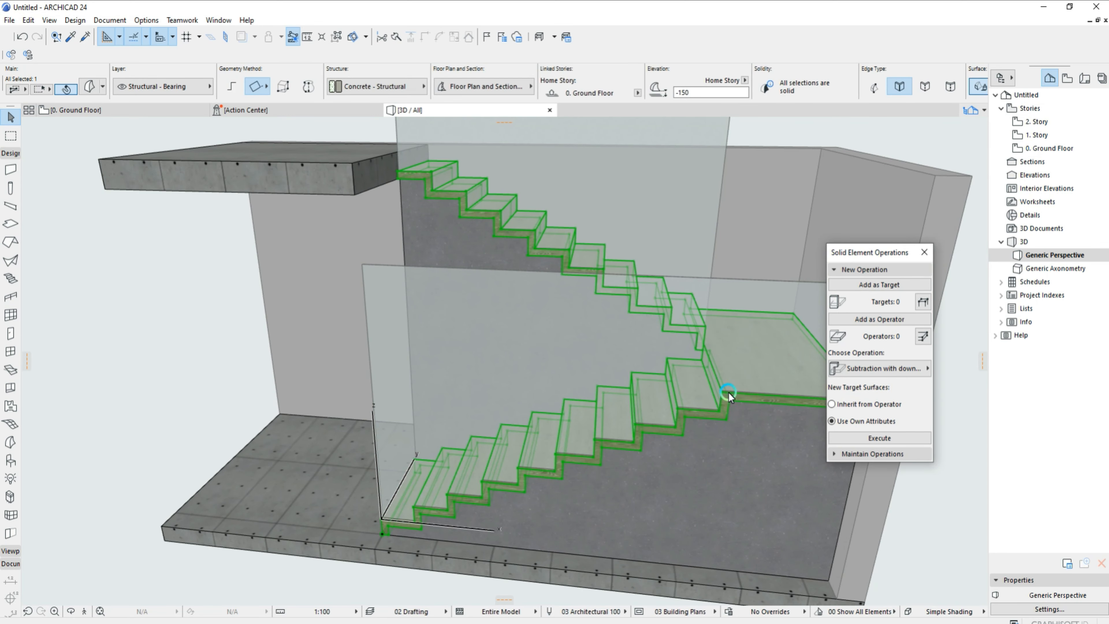
{"action": "left_click_drag", "start_coordinate": [728, 395], "coordinate": [729, 377]}
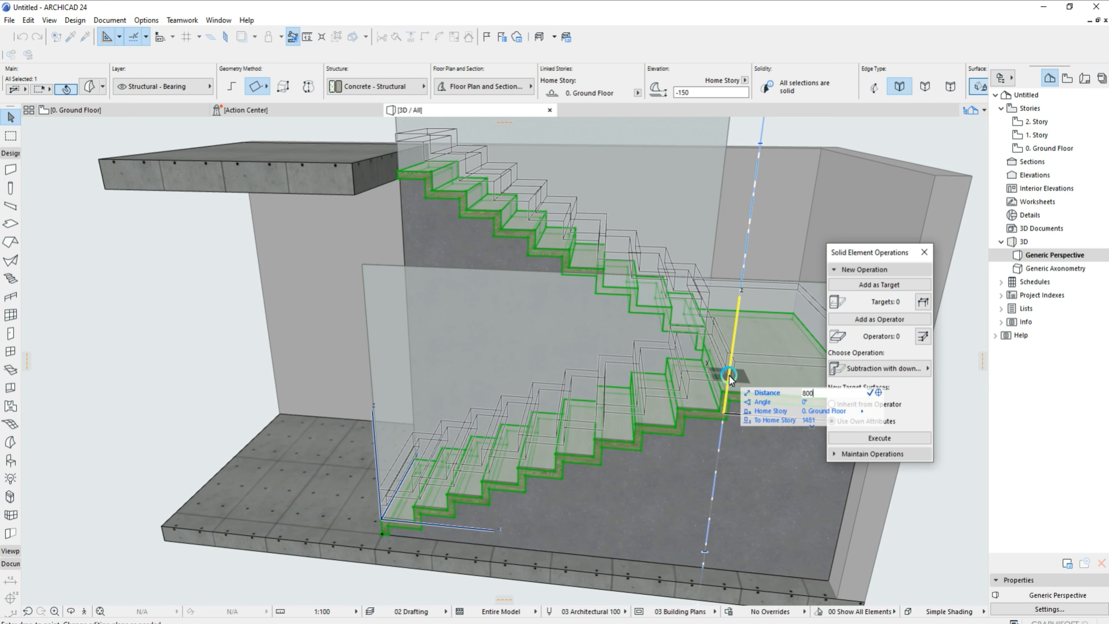
{"action": "key", "text": "Return"}
{"action": "middle_click_drag", "start_coordinate": [734, 307], "coordinate": [676, 327], "text": "shift"}
{"action": "key", "text": "Escape"}
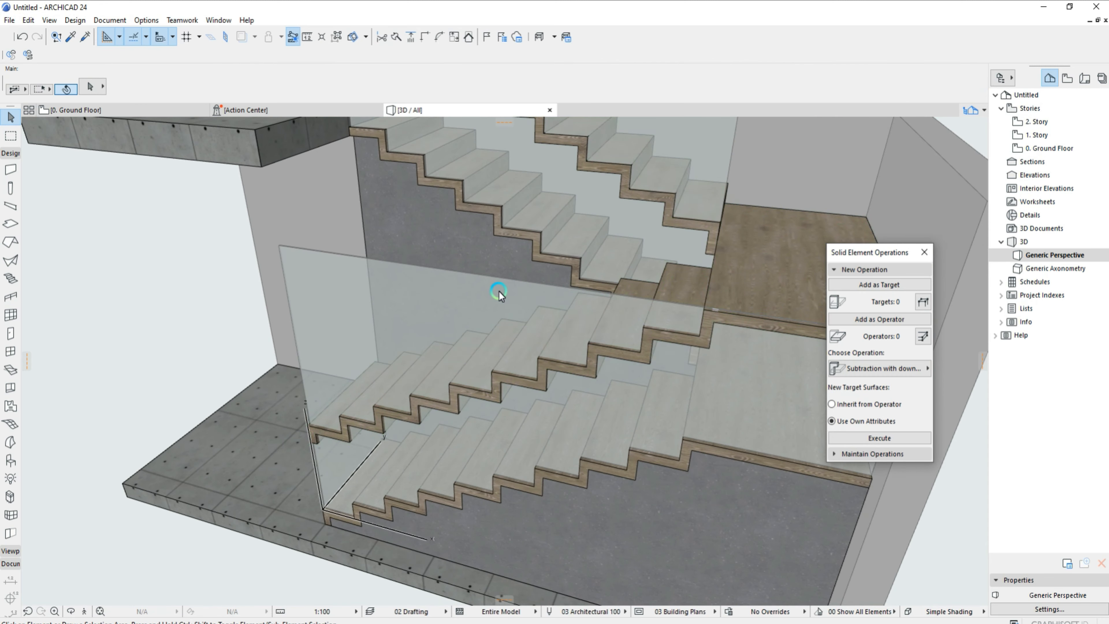
{"action": "left_click", "coordinate": [499, 295]}
{"action": "middle_click_drag", "start_coordinate": [507, 262], "coordinate": [517, 301], "text": "shift"}
{"action": "scroll", "coordinate": [517, 300], "scroll_direction": "up", "scroll_amount": 3}
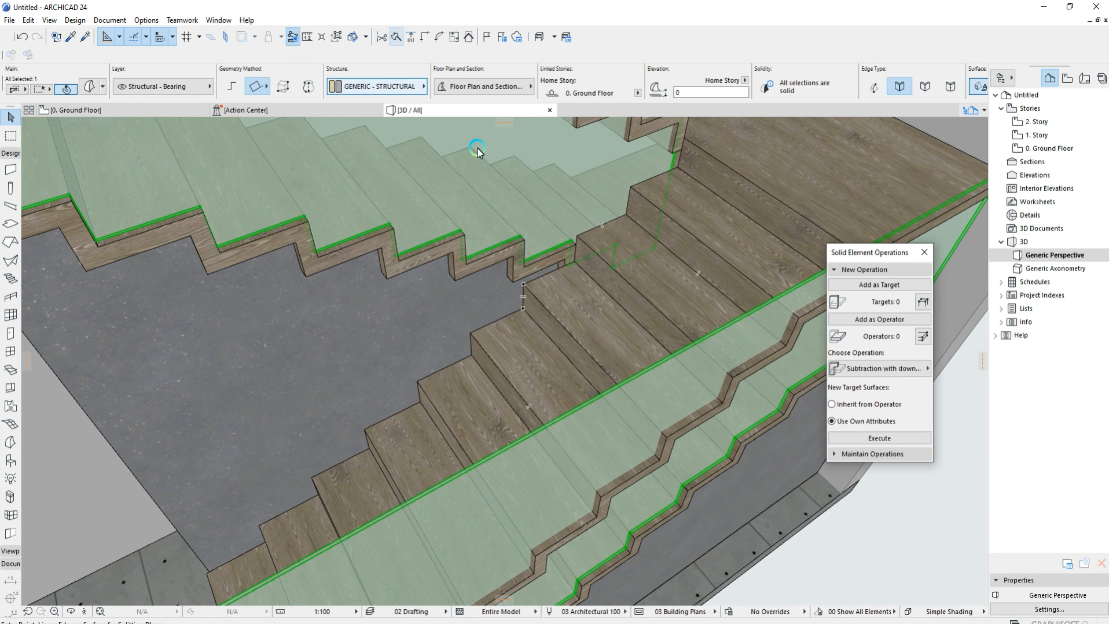
{"action": "middle_click_drag", "start_coordinate": [478, 151], "coordinate": [455, 315], "text": "shift"}
{"action": "scroll", "coordinate": [571, 348], "scroll_direction": "down", "scroll_amount": 5}
{"action": "scroll", "coordinate": [480, 321], "scroll_direction": "up", "scroll_amount": 3}
{"action": "middle_click_drag", "start_coordinate": [529, 327], "coordinate": [495, 384], "text": "shift"}
{"action": "key", "text": "Escape"}
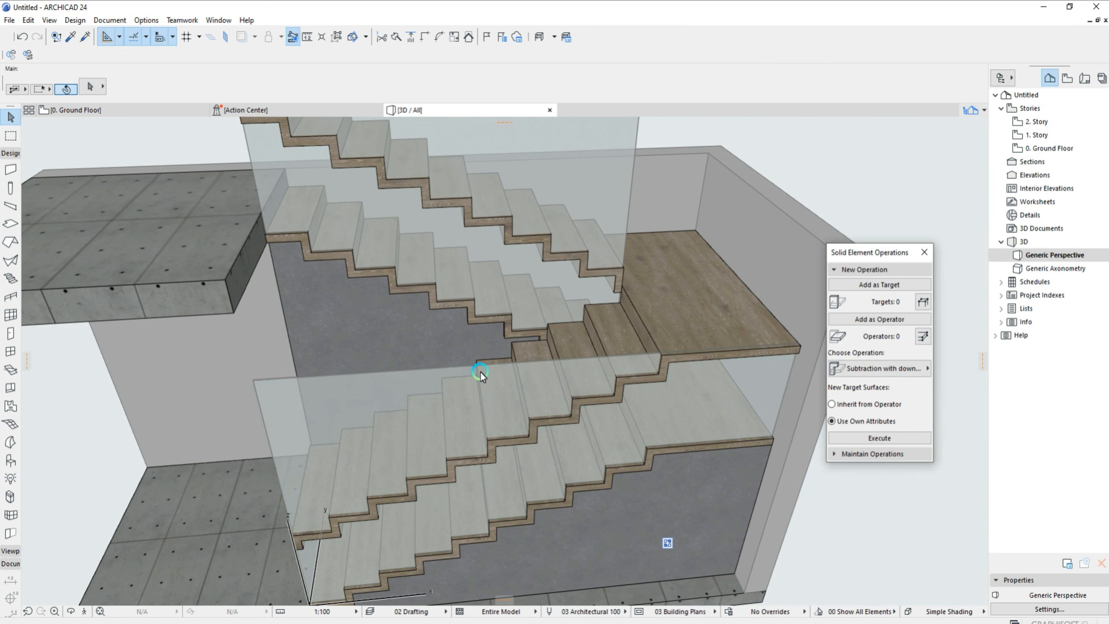
Split the front glass with a sloping plane that follows the step edges of the raised stair copy's lower flight.
{"action": "left_click", "coordinate": [480, 372]}
{"action": "scroll", "coordinate": [668, 310], "scroll_direction": "up", "scroll_amount": 3}
{"action": "middle_click_drag", "start_coordinate": [668, 310], "coordinate": [483, 288], "text": "shift"}
{"action": "left_click", "coordinate": [395, 40]}
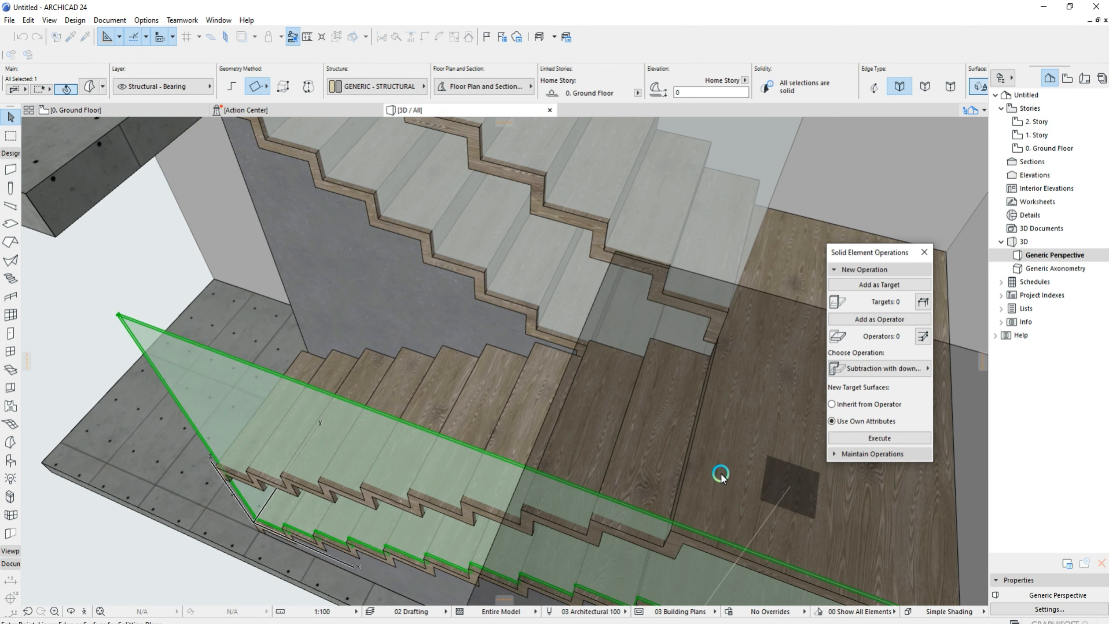
{"action": "left_click", "coordinate": [690, 454]}
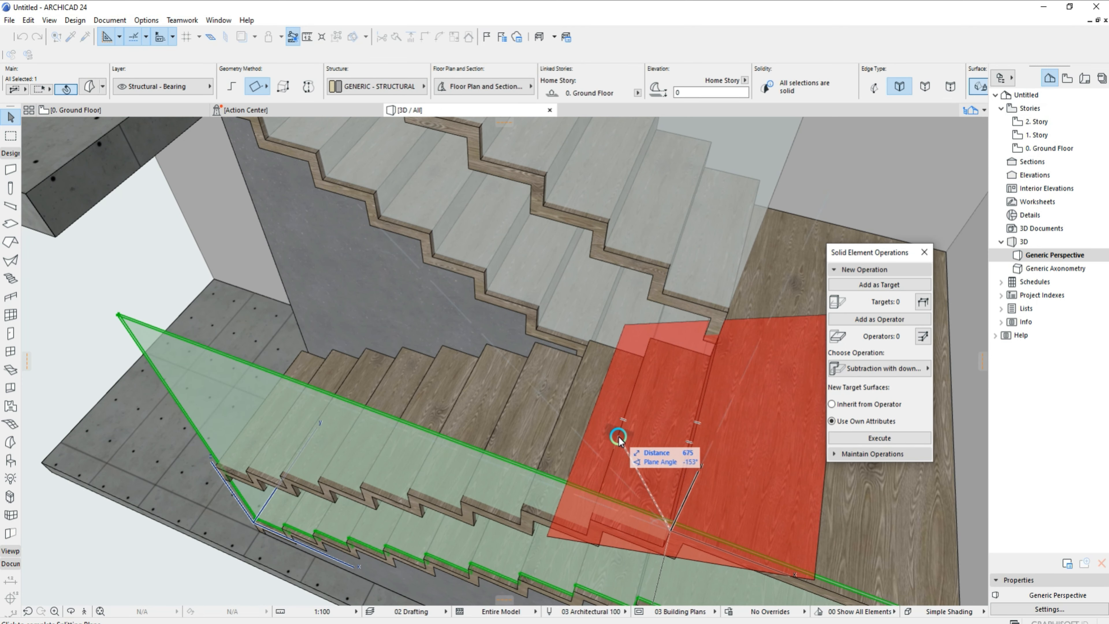
{"action": "left_click", "coordinate": [618, 434]}
{"action": "left_click", "coordinate": [601, 362]}
Delete the triangular glass offcut above the sloping cut on the lower flight.
{"action": "key", "text": "Escape"}
{"action": "scroll", "coordinate": [603, 362], "scroll_direction": "down", "scroll_amount": 3}
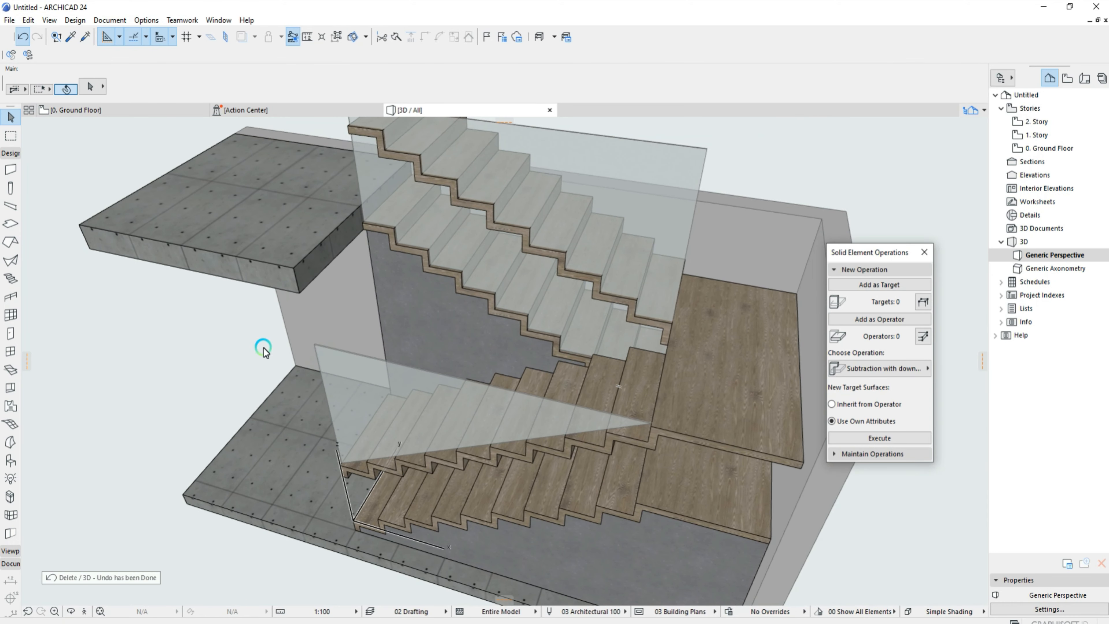
{"action": "key", "text": "Escape"}
{"action": "left_click", "coordinate": [330, 361]}
{"action": "key", "text": "Delete"}
Split the inner glass along the slope of the raised copy's upper flight and delete the piece above the cut.
{"action": "middle_click_drag", "start_coordinate": [697, 313], "coordinate": [404, 289], "text": "shift"}
{"action": "left_click", "coordinate": [403, 289]}
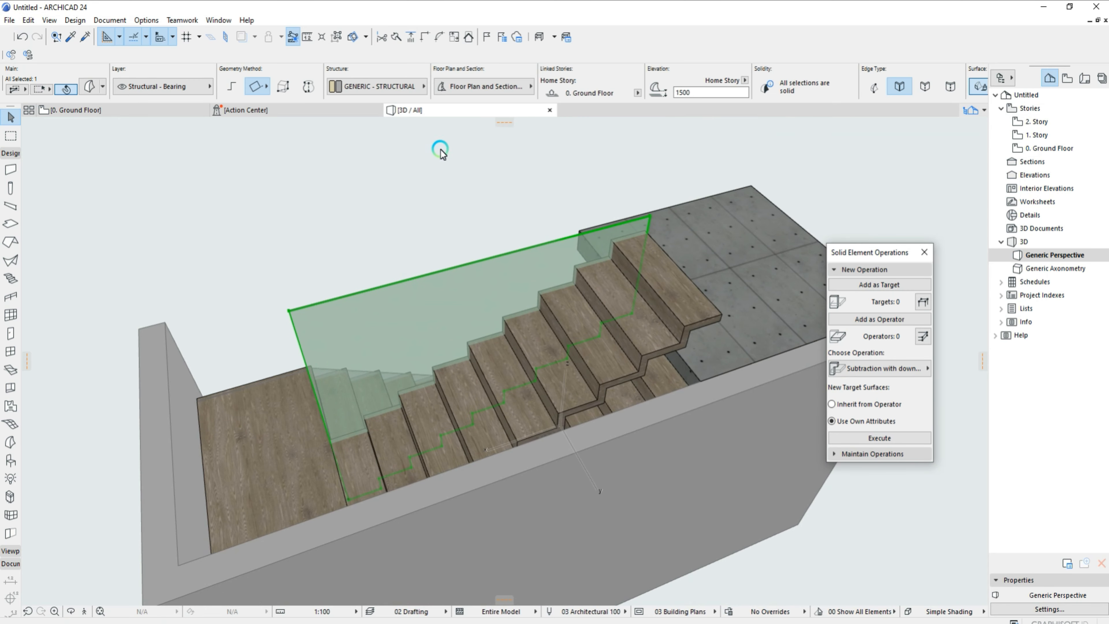
{"action": "left_click", "coordinate": [395, 38]}
{"action": "left_click", "coordinate": [649, 291]}
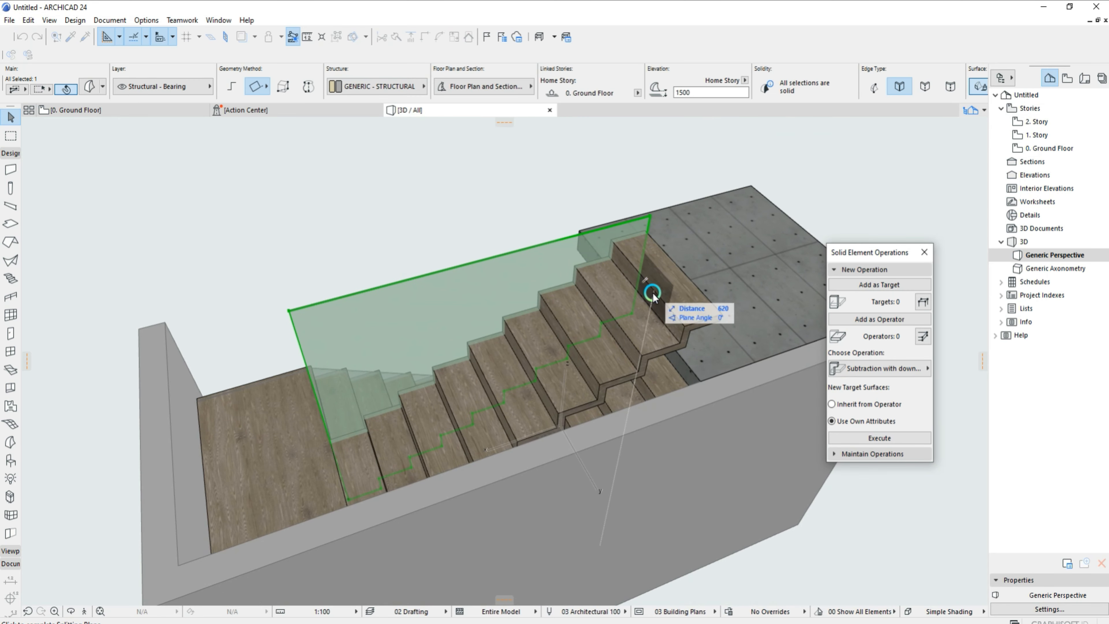
{"action": "left_click", "coordinate": [627, 335]}
{"action": "left_click", "coordinate": [522, 207]}
{"action": "key", "text": "Delete"}
Delete the raised stair copy that served as the cutting guide.
{"action": "left_click", "coordinate": [671, 297]}
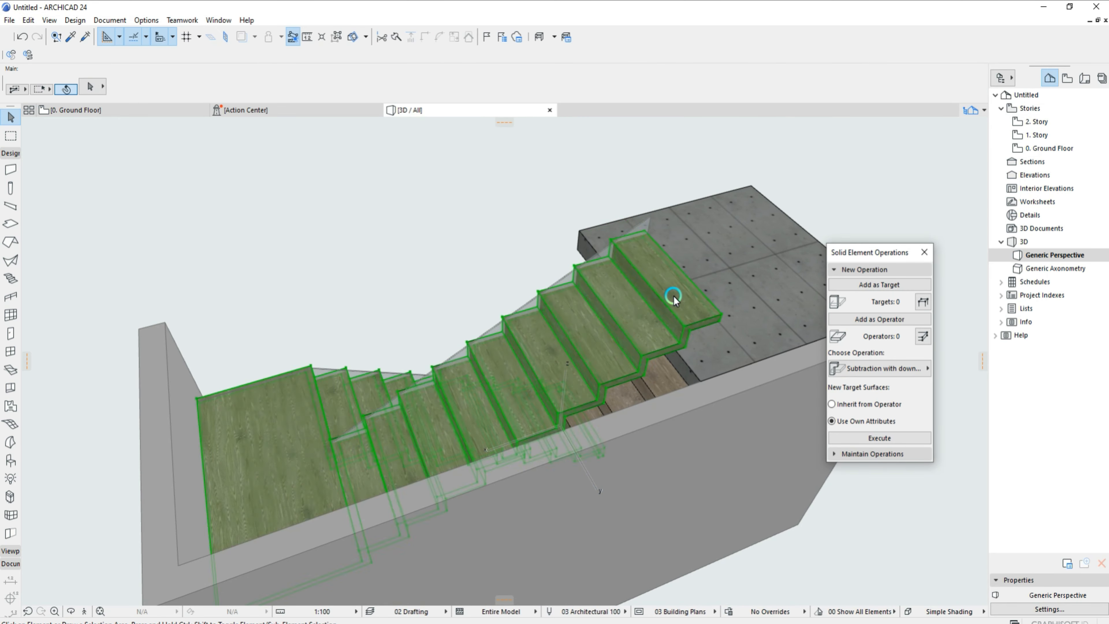
{"action": "key", "text": "Delete"}
{"action": "scroll", "coordinate": [566, 304], "scroll_direction": "down", "scroll_amount": 1}
{"action": "middle_click_drag", "start_coordinate": [567, 307], "coordinate": [584, 420], "text": "shift"}
{"action": "middle_click_drag", "start_coordinate": [304, 183], "coordinate": [547, 242], "text": "shift"}
Set the height of both enclosing walls to 5000 mm.
{"action": "left_click", "coordinate": [757, 292]}
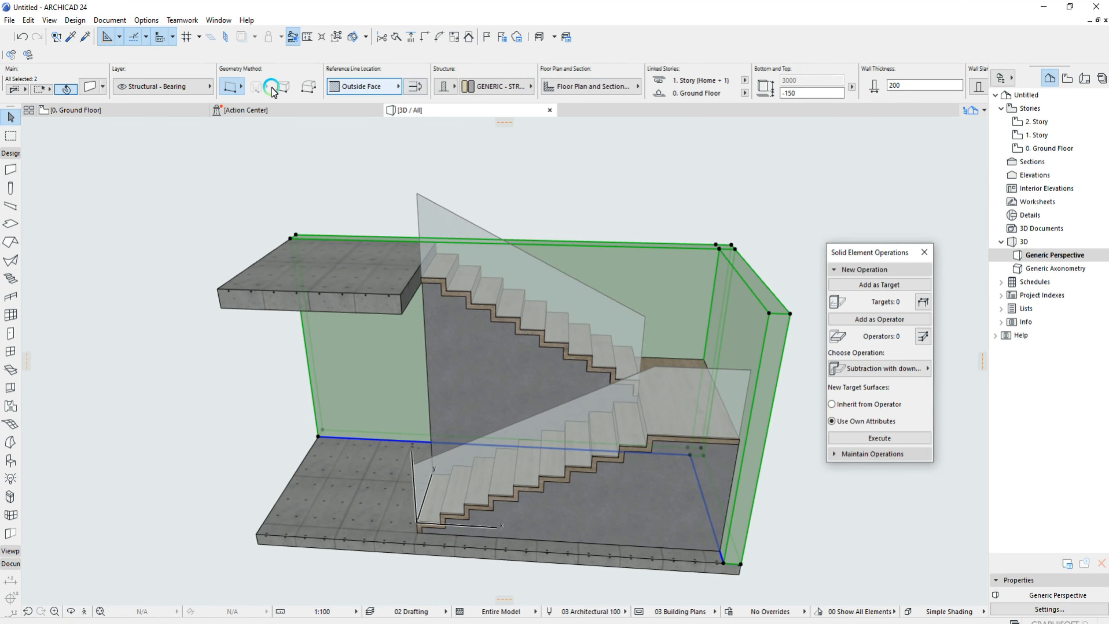
{"action": "left_click", "coordinate": [718, 249]}
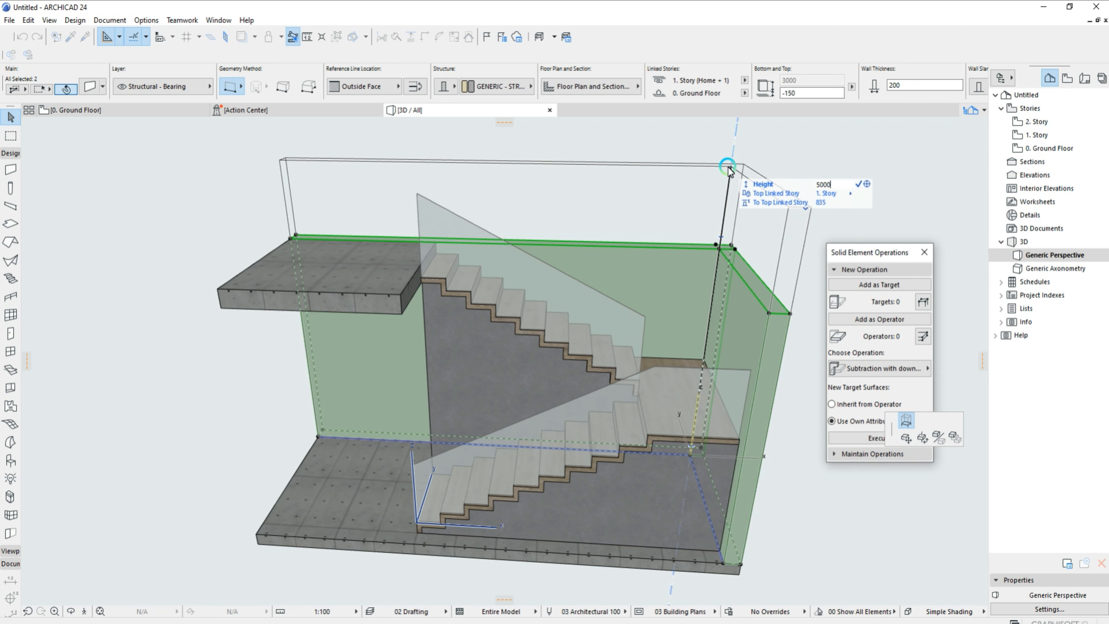
{"action": "key", "text": "Return"}
{"action": "middle_click_drag", "start_coordinate": [517, 322], "coordinate": [606, 430], "text": "shift"}
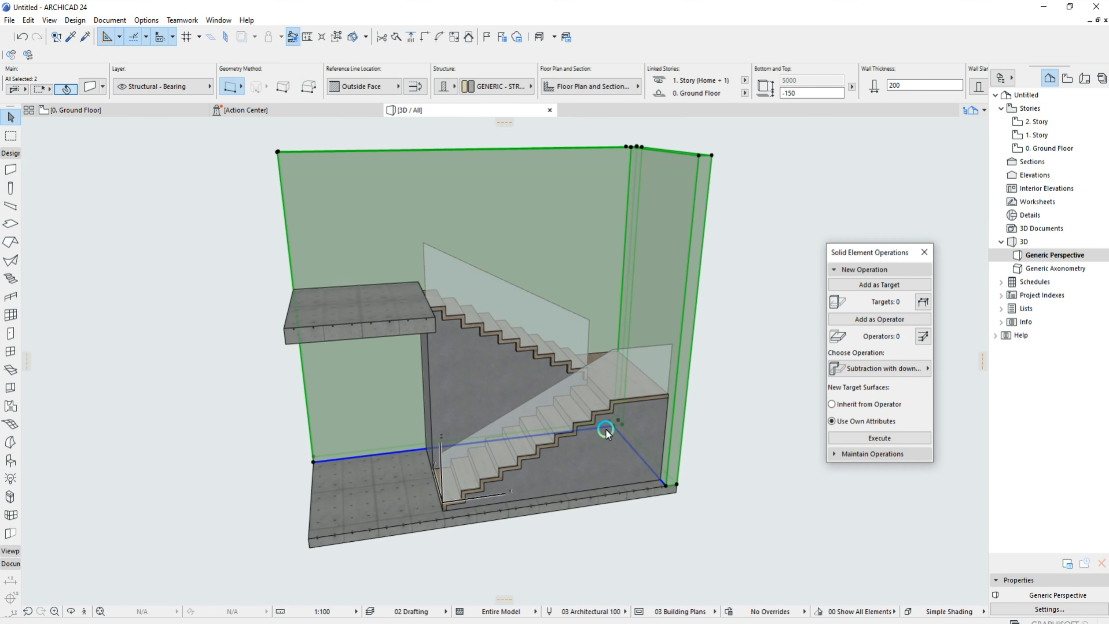
{"action": "key", "text": "Escape"}
{"action": "left_click", "coordinate": [392, 313]}
{"action": "scroll", "coordinate": [396, 354], "scroll_direction": "up", "scroll_amount": 3}
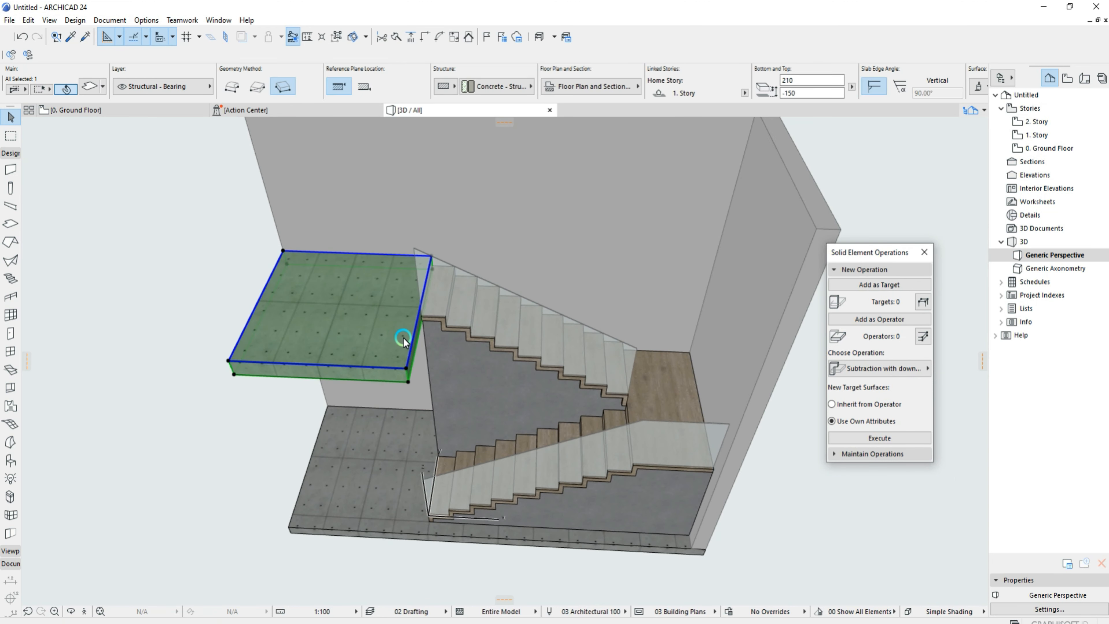
{"action": "left_click", "coordinate": [407, 339]}
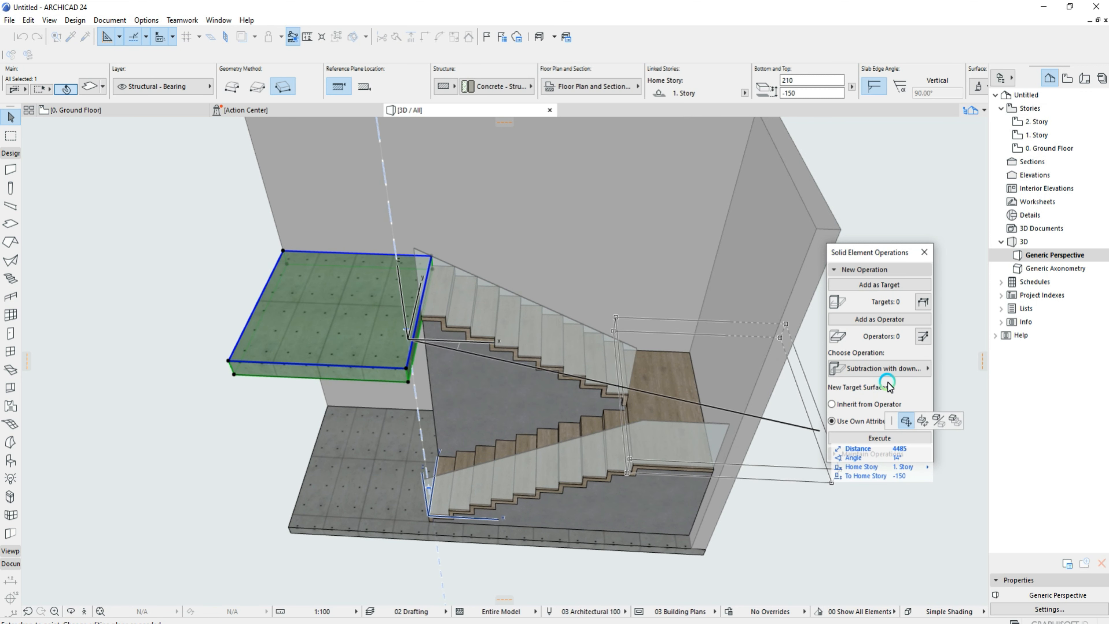
{"action": "key", "text": "Escape"}
{"action": "key", "text": "Escape"}
Select both the ground slab and the upper slab and override their top surfaces with Floorboards - 01.
{"action": "middle_click_drag", "start_coordinate": [394, 353], "coordinate": [353, 539], "text": "shift"}
{"action": "left_click", "coordinate": [354, 539]}
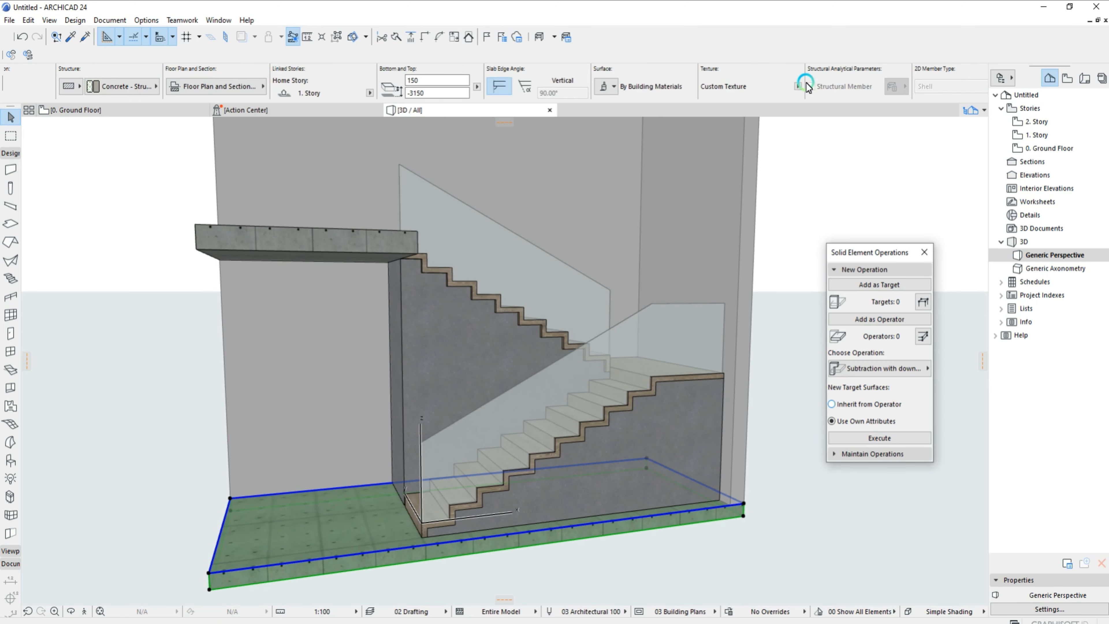
{"action": "left_click", "coordinate": [260, 257], "text": "shift"}
{"action": "left_click", "coordinate": [477, 86]}
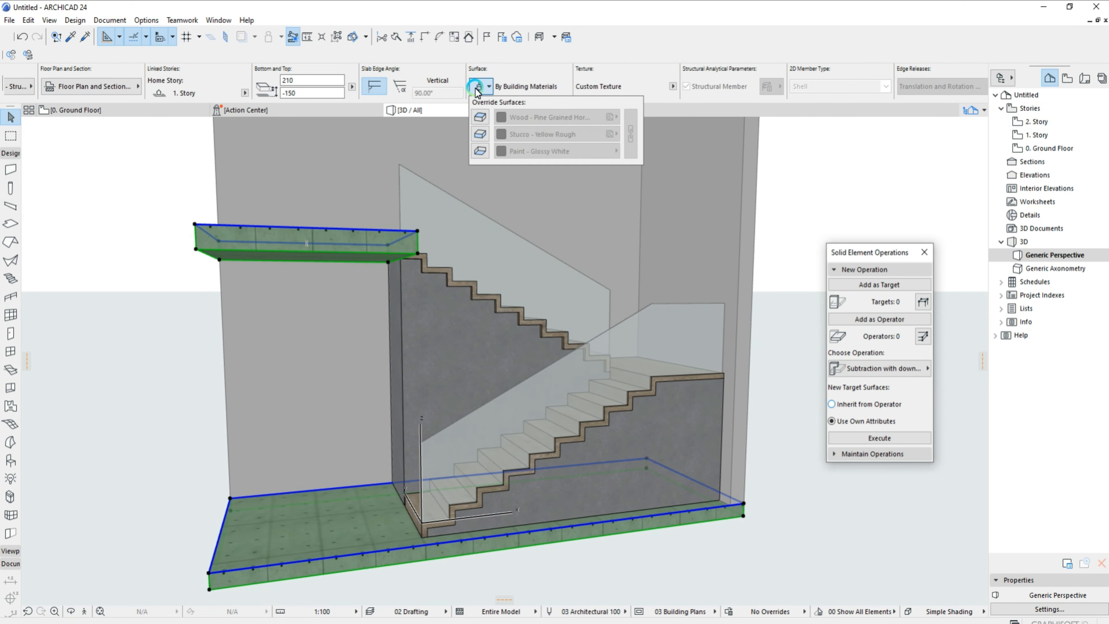
{"action": "left_click", "coordinate": [532, 117]}
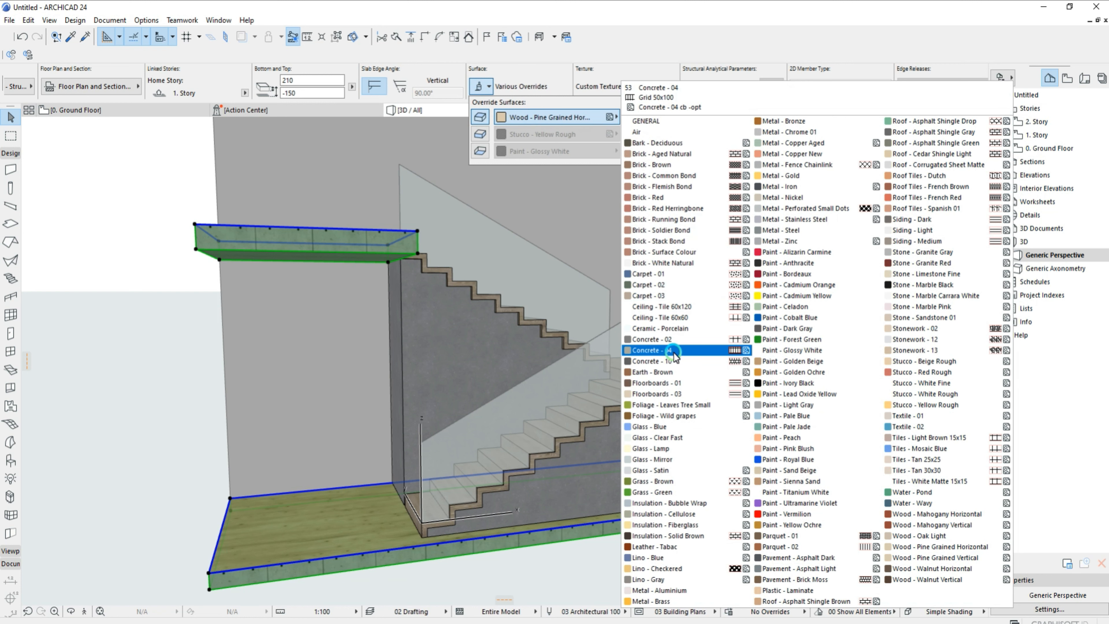
{"action": "left_click", "coordinate": [661, 383]}
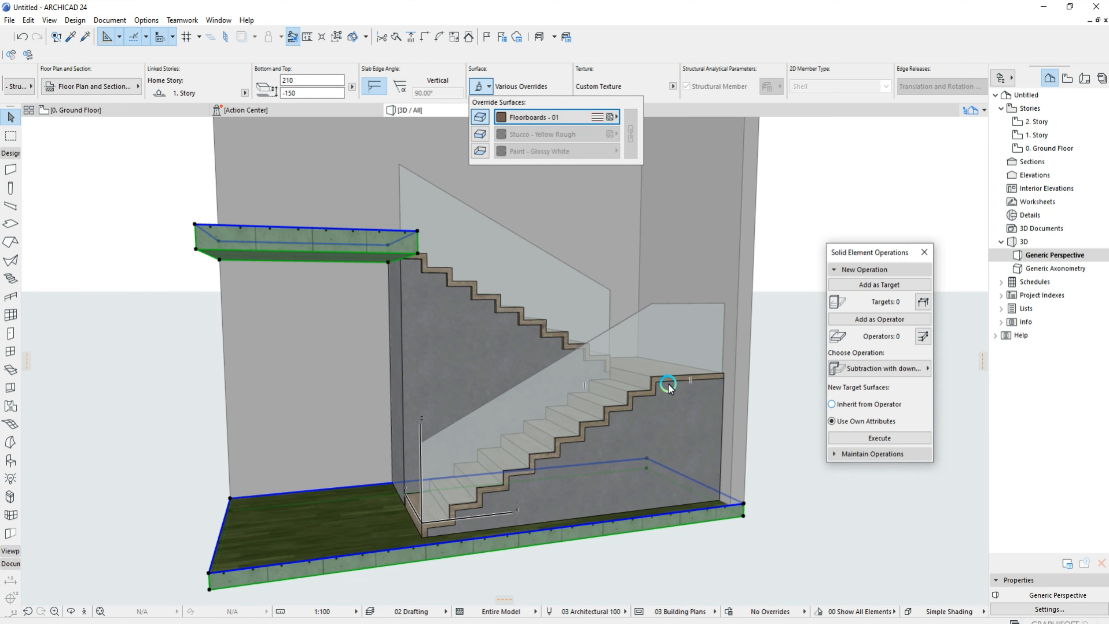
Switch the top surface override of both slabs to Floorboards - 03.
{"action": "scroll", "coordinate": [715, 83], "scroll_direction": "down", "scroll_amount": 3}
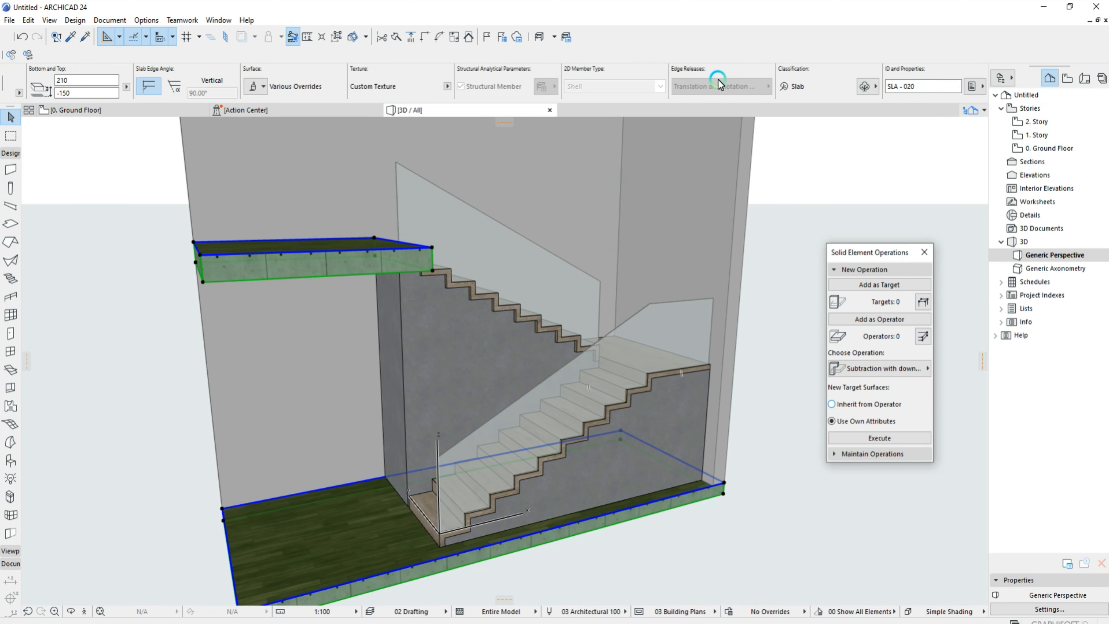
{"action": "scroll", "coordinate": [722, 92], "scroll_direction": "up", "scroll_amount": 3}
{"action": "left_click", "coordinate": [879, 89]}
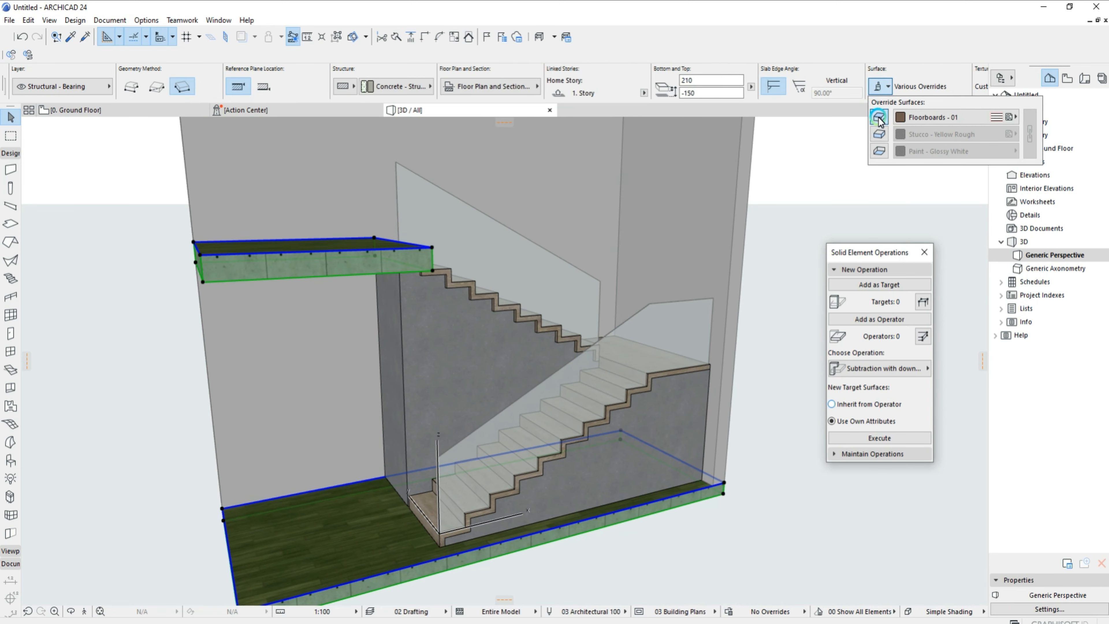
{"action": "left_click", "coordinate": [900, 117]}
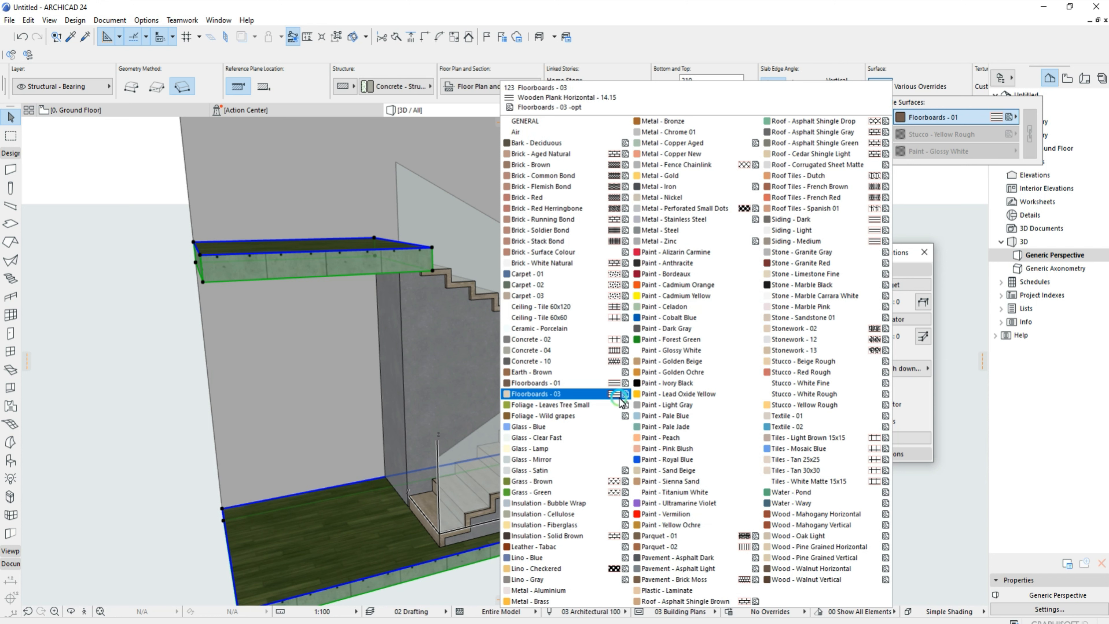
{"action": "left_click", "coordinate": [541, 384]}
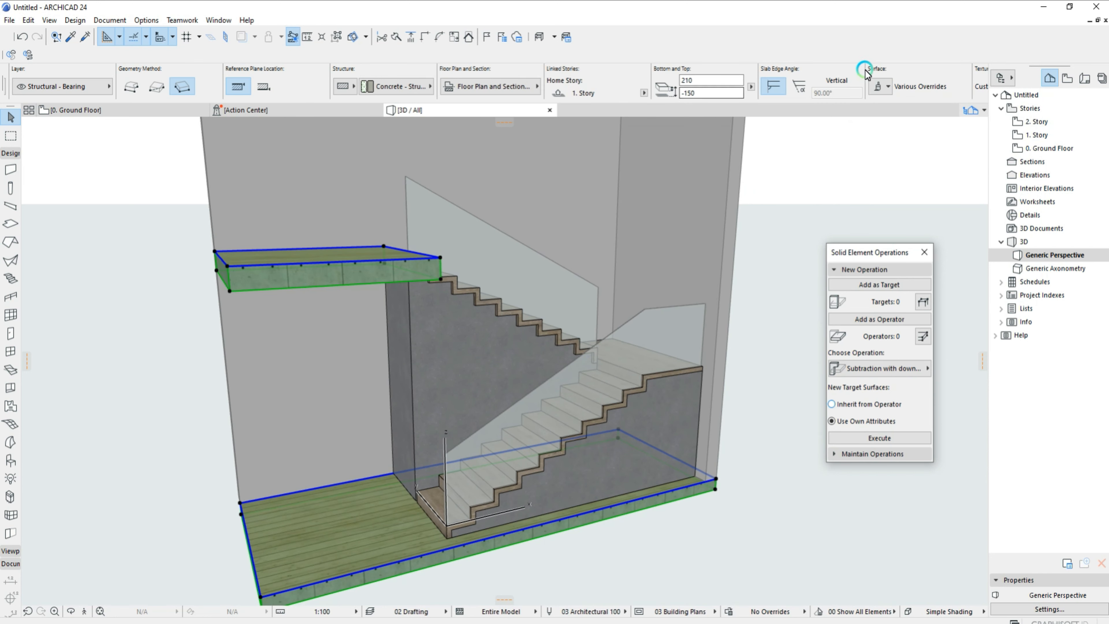
Try Carpet - 03 and Wood - Oak Light as the top surface override of both slabs.
{"action": "left_click", "coordinate": [879, 86]}
{"action": "left_click", "coordinate": [925, 118]}
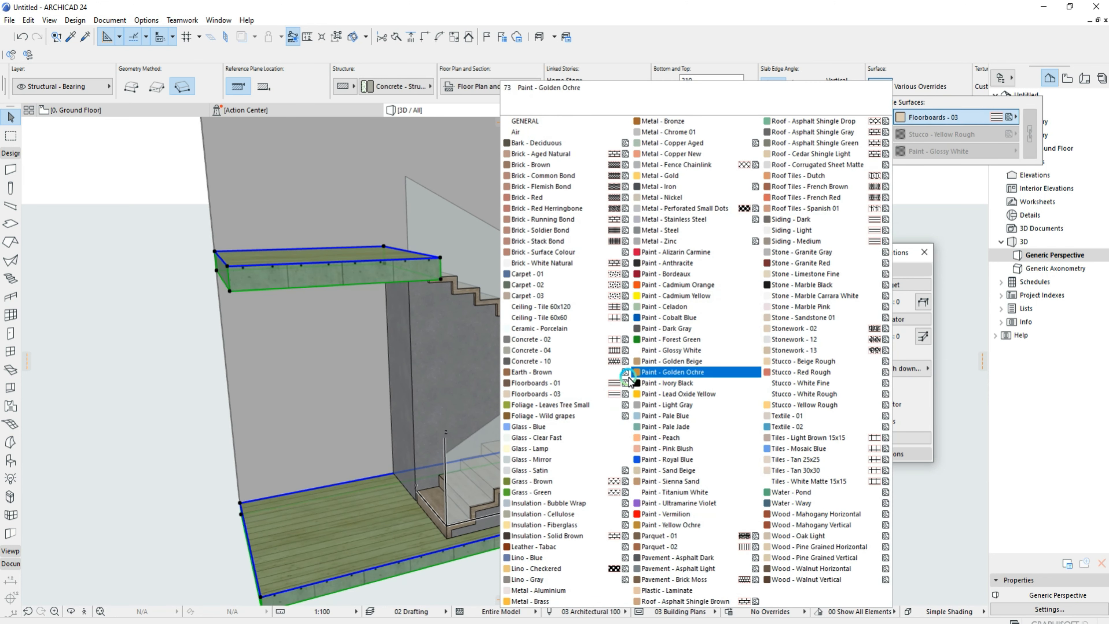
{"action": "left_click", "coordinate": [596, 384]}
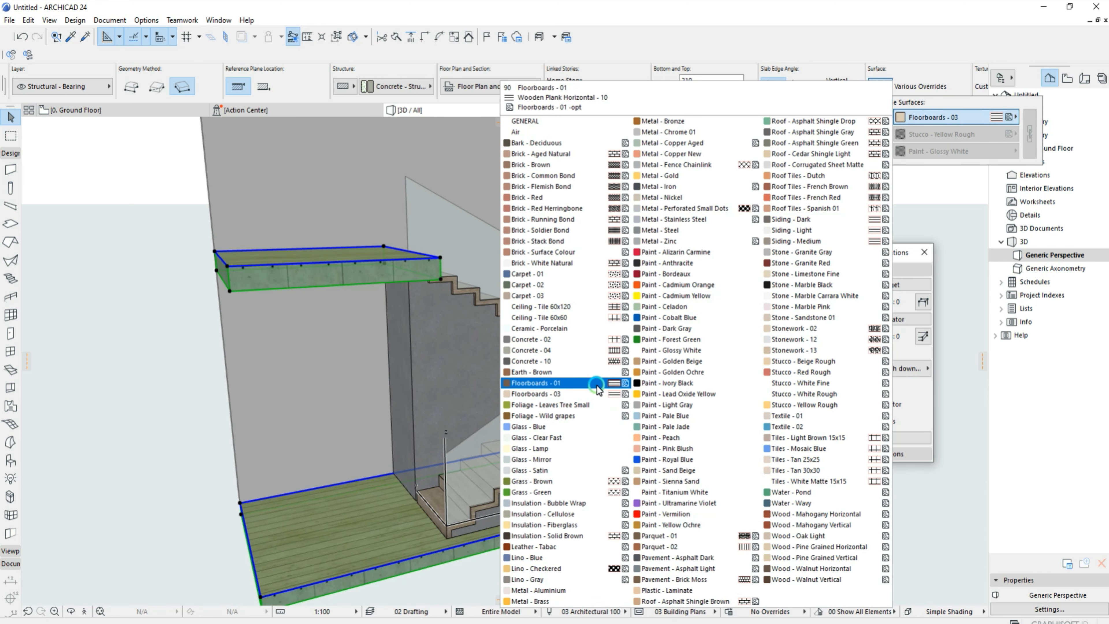
{"action": "left_click", "coordinate": [583, 297]}
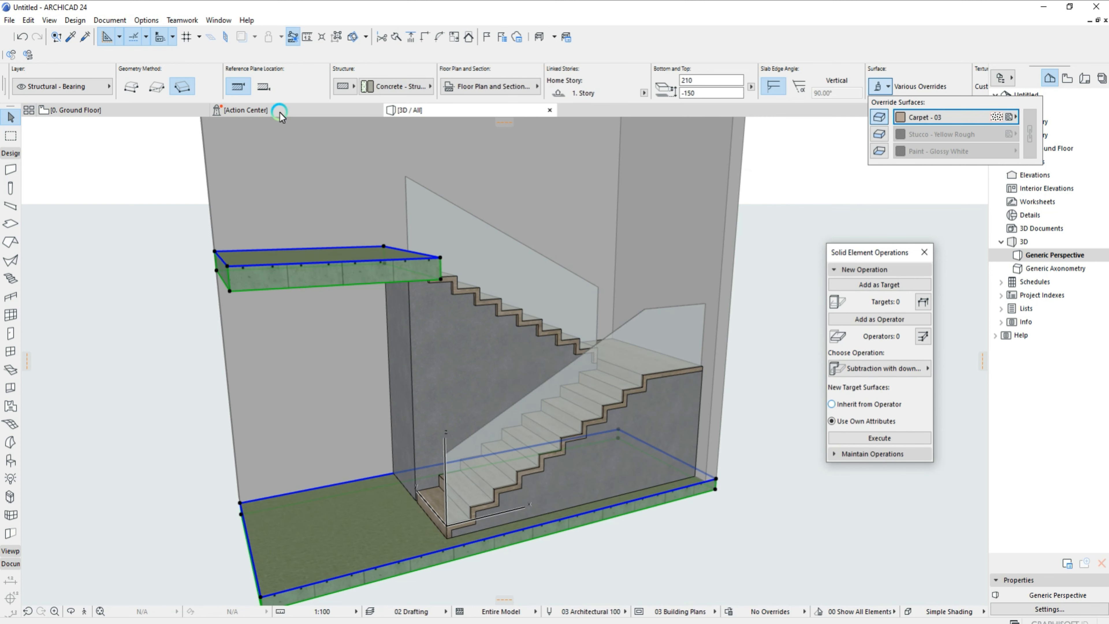
{"action": "left_click", "coordinate": [927, 118]}
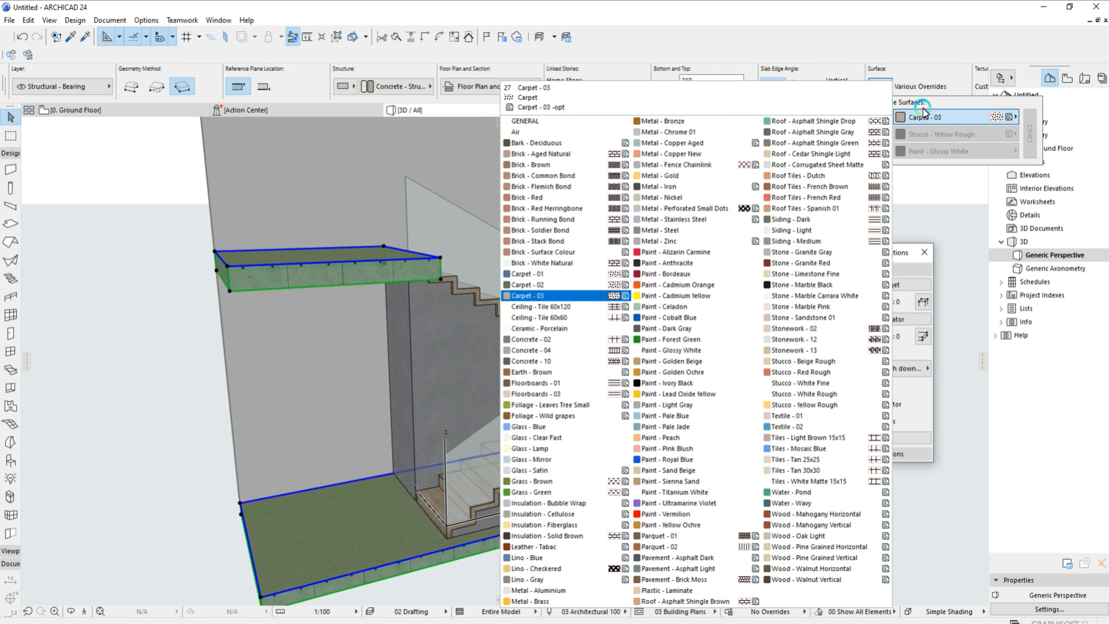
{"action": "left_click", "coordinate": [810, 536]}
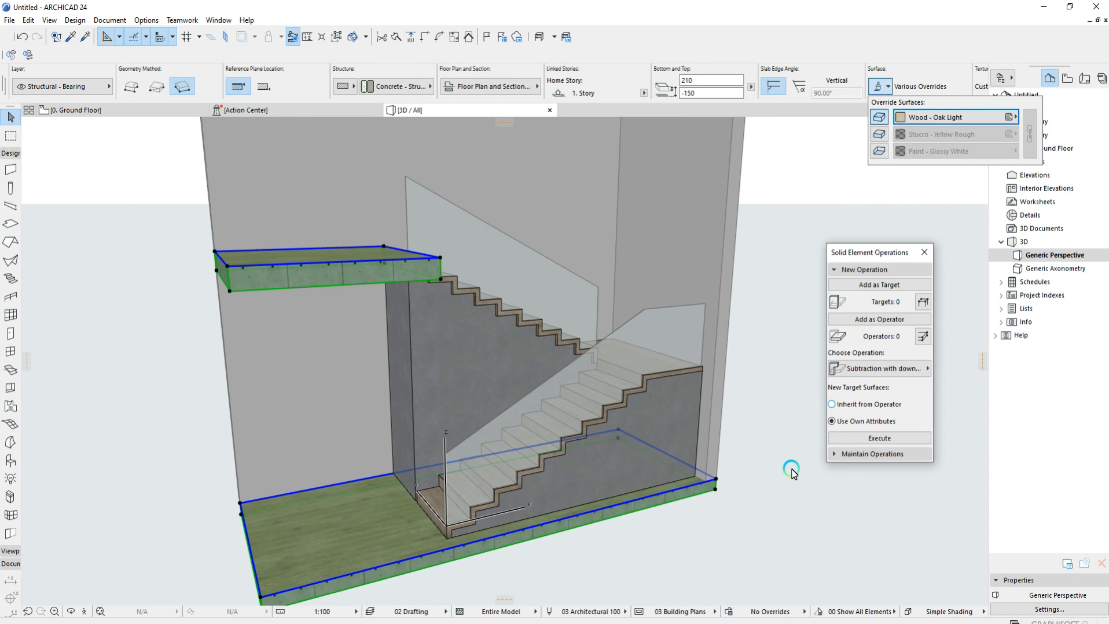
Set the top surface of both slabs back to Floorboards - 03 and deselect them.
{"action": "left_click", "coordinate": [926, 118]}
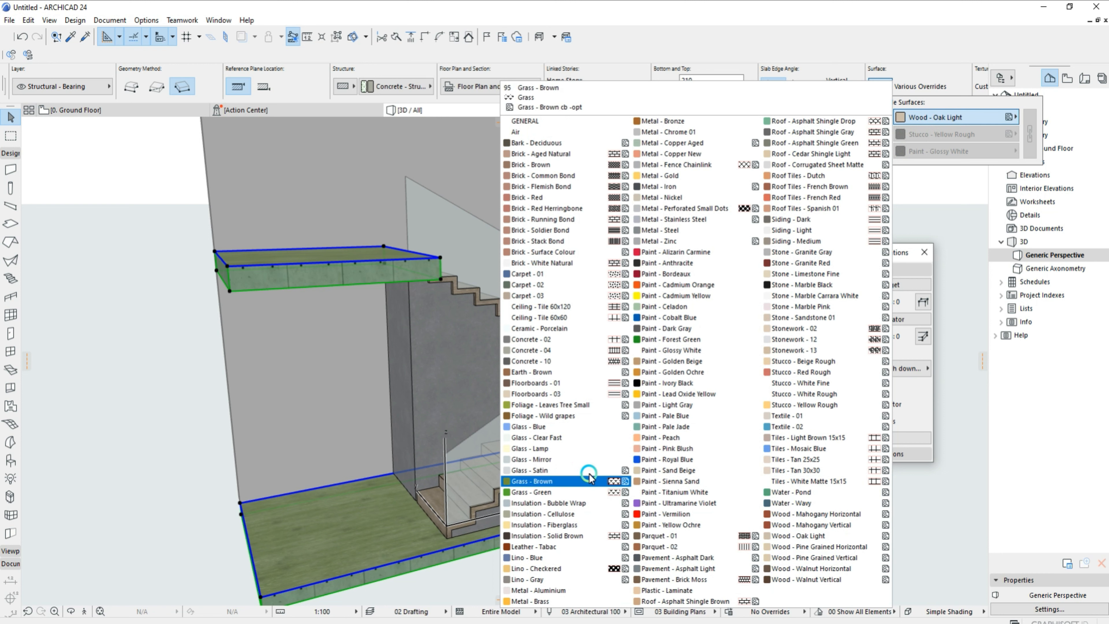
{"action": "left_click", "coordinate": [564, 395]}
{"action": "left_click", "coordinate": [703, 542]}
Override all surfaces of both enclosing walls with Paint - Titanium White, linked so they share one material.
{"action": "middle_click_drag", "start_coordinate": [703, 542], "coordinate": [523, 459], "text": "shift"}
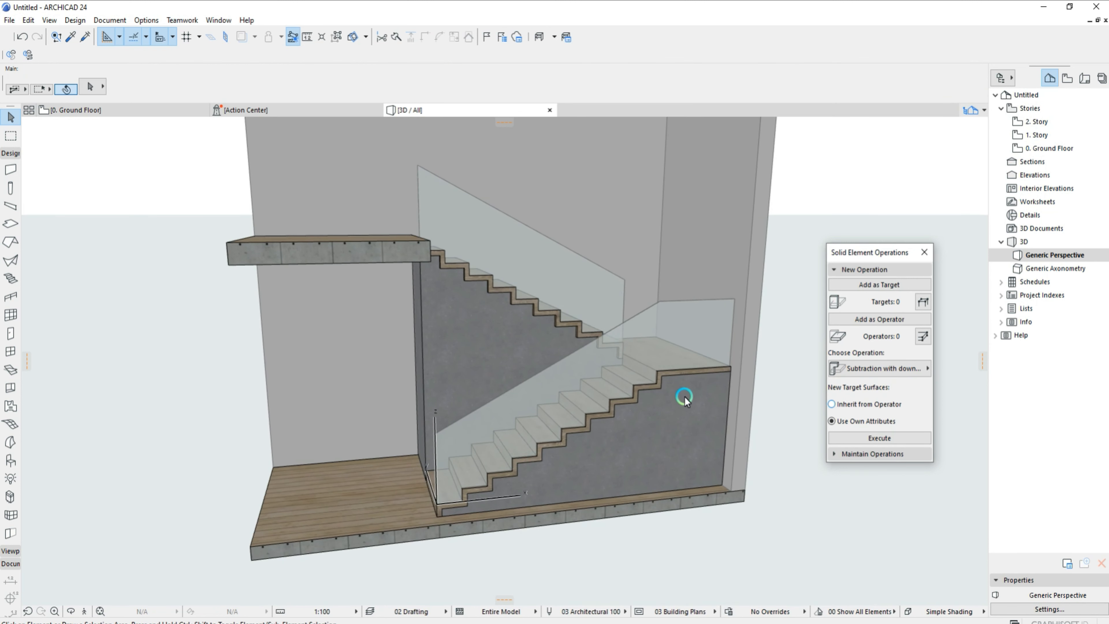
{"action": "left_click", "coordinate": [652, 198], "text": "shift"}
{"action": "scroll", "coordinate": [681, 124], "scroll_direction": "down", "scroll_amount": 1}
{"action": "scroll", "coordinate": [716, 90], "scroll_direction": "down", "scroll_amount": 4}
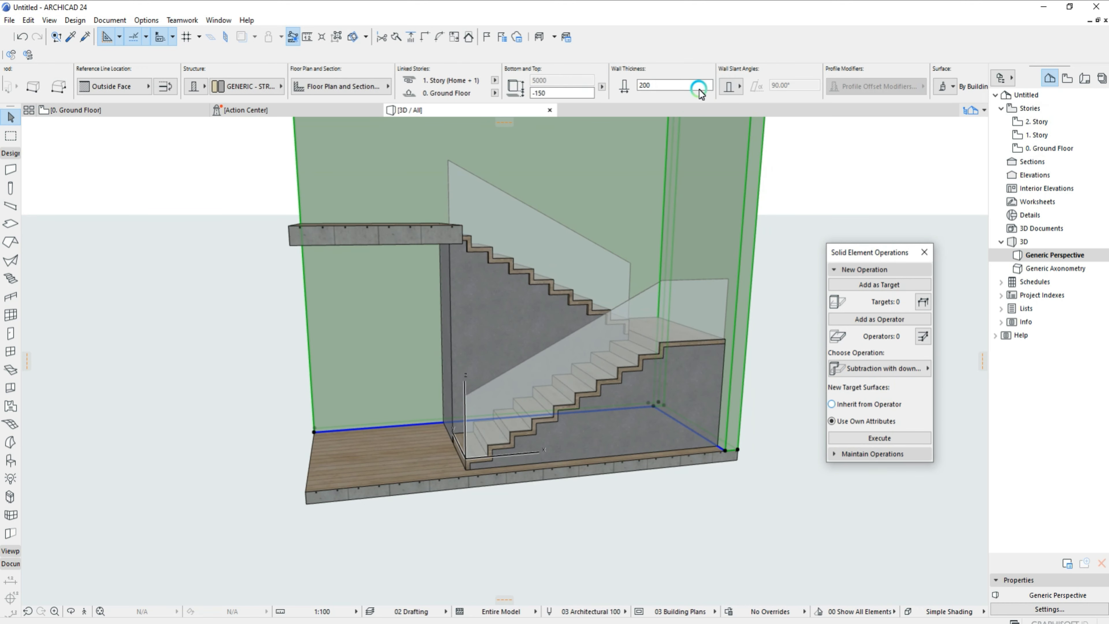
{"action": "left_click", "coordinate": [697, 87]}
{"action": "left_click", "coordinate": [698, 120]}
{"action": "left_click", "coordinate": [697, 135]}
{"action": "left_click", "coordinate": [698, 153]}
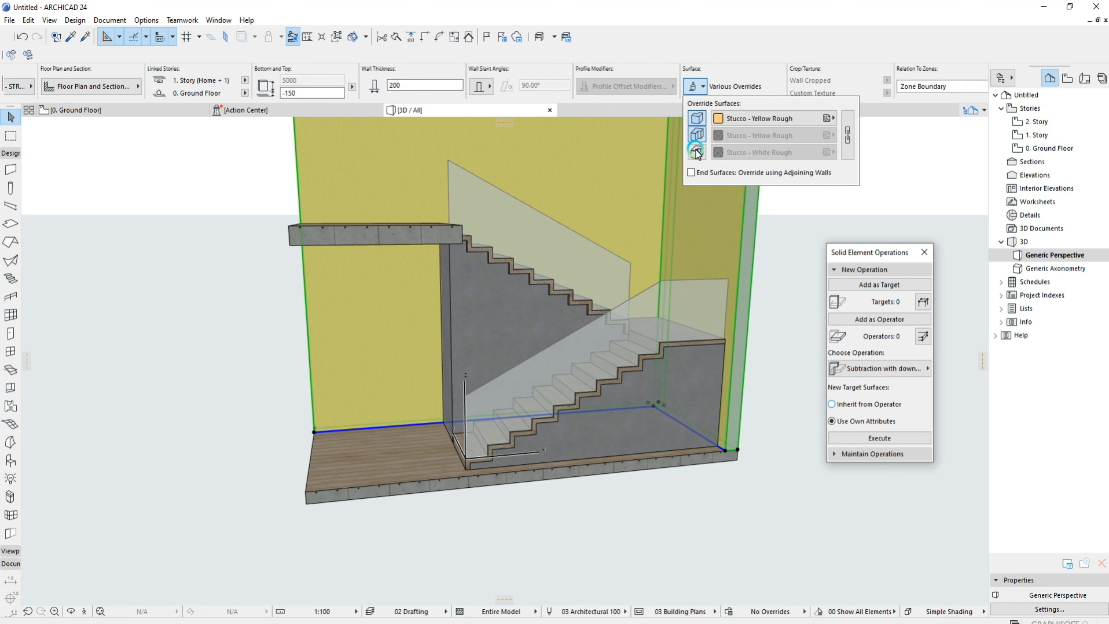
{"action": "left_click", "coordinate": [788, 121]}
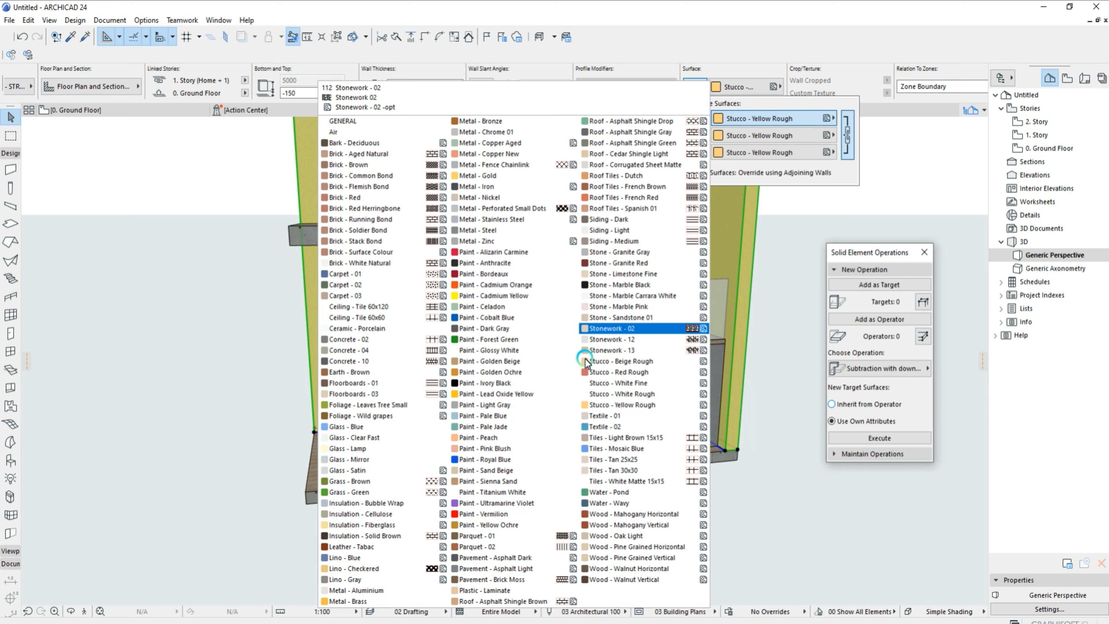
{"action": "left_click", "coordinate": [482, 494]}
Draw a 10 mm thick wall 1000 mm long on the upper slab's stair-side edge, from the outer corner to the flight's glass.
{"action": "middle_click_drag", "start_coordinate": [618, 370], "coordinate": [450, 245], "text": "shift"}
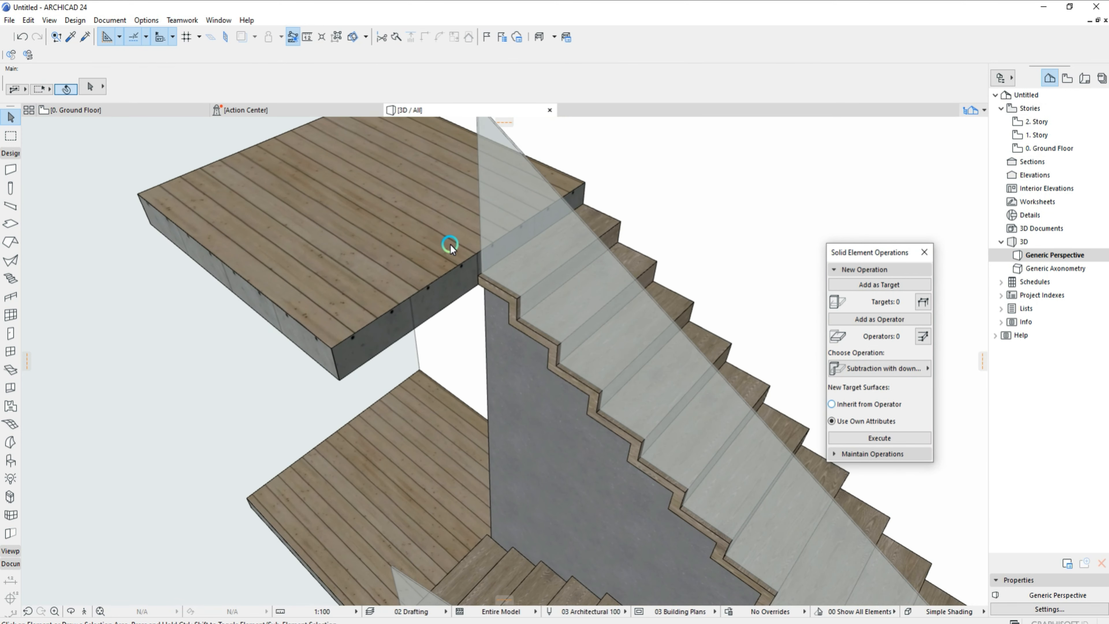
{"action": "left_click", "coordinate": [9, 172]}
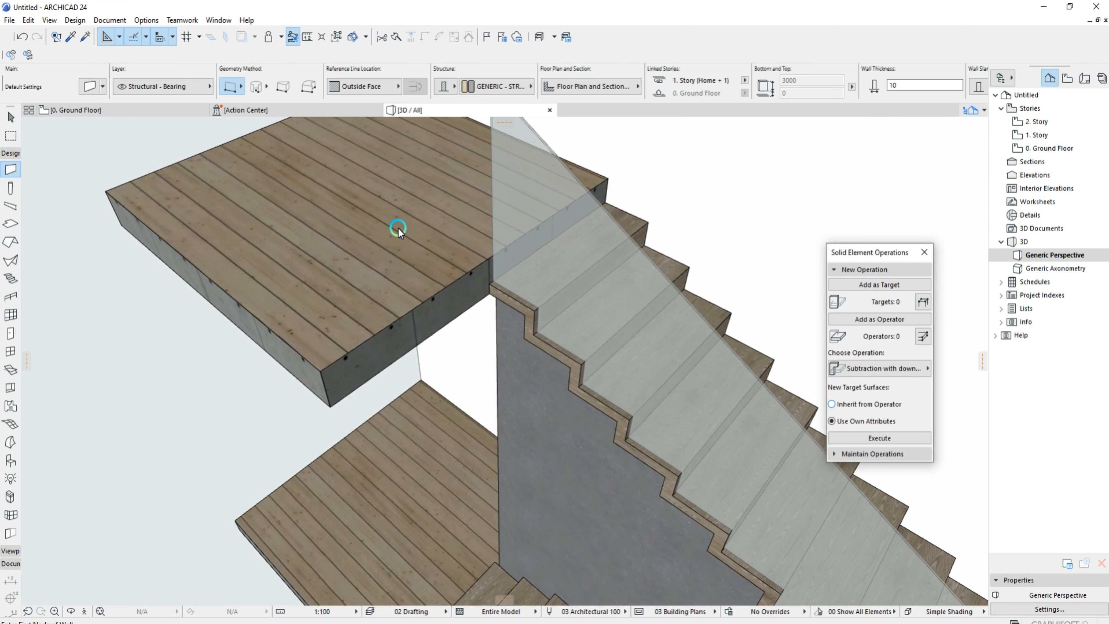
{"action": "left_click", "coordinate": [320, 372]}
{"action": "scroll", "coordinate": [489, 257], "scroll_direction": "up", "scroll_amount": 2}
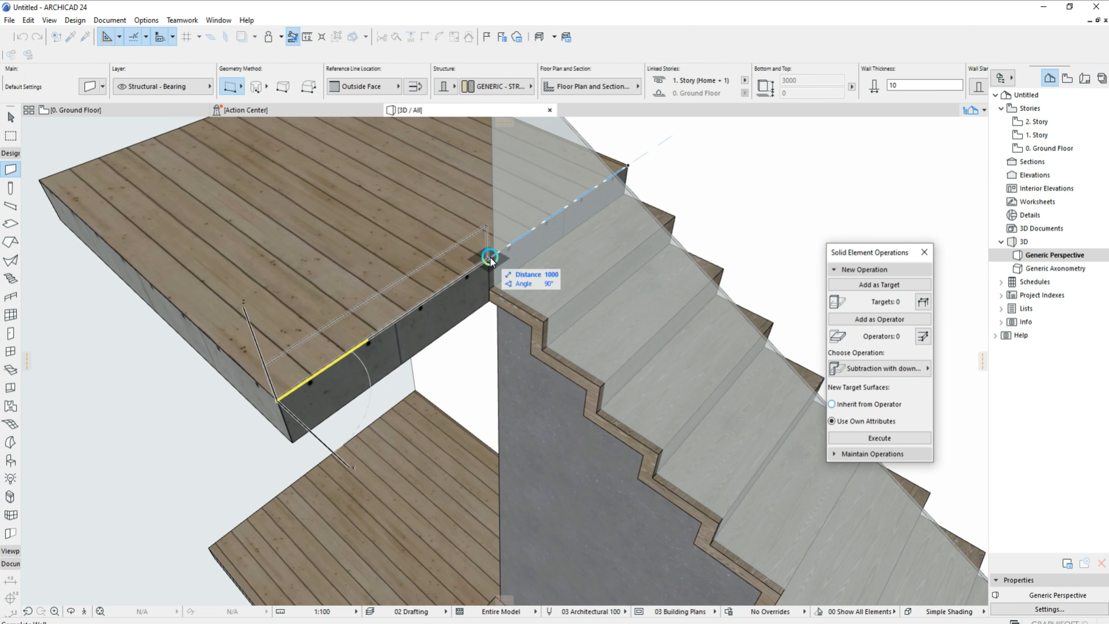
{"action": "left_click", "coordinate": [492, 252]}
{"action": "scroll", "coordinate": [482, 277], "scroll_direction": "down", "scroll_amount": 1}
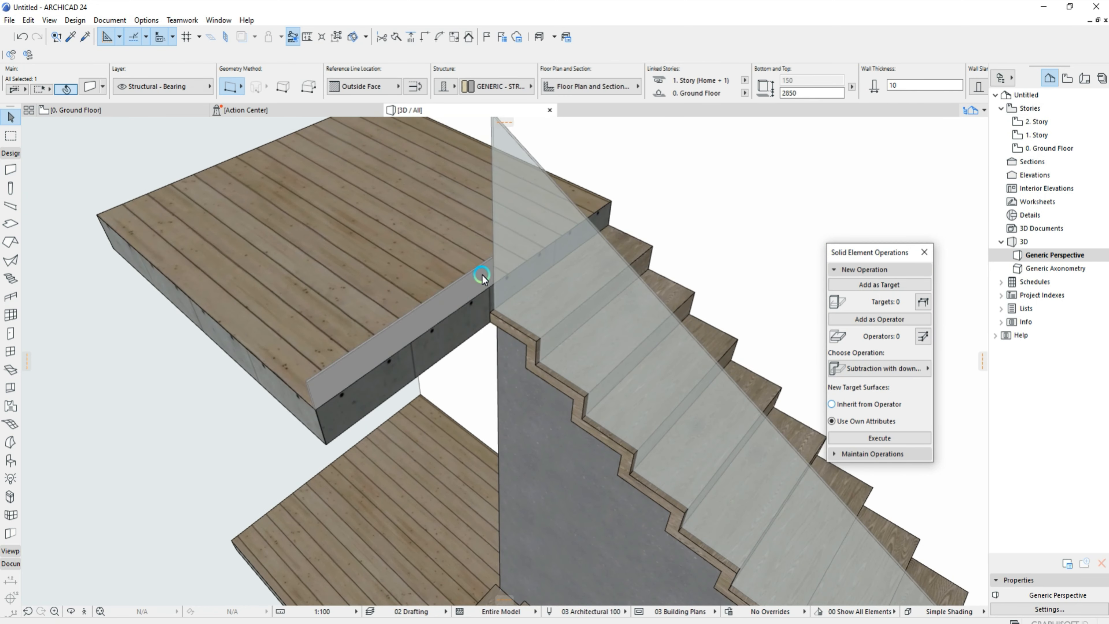
Raise the new thin wall to 800 mm at the glass's top corner and stretch its end to the upper flight's glass panel.
{"action": "left_click", "coordinate": [492, 256]}
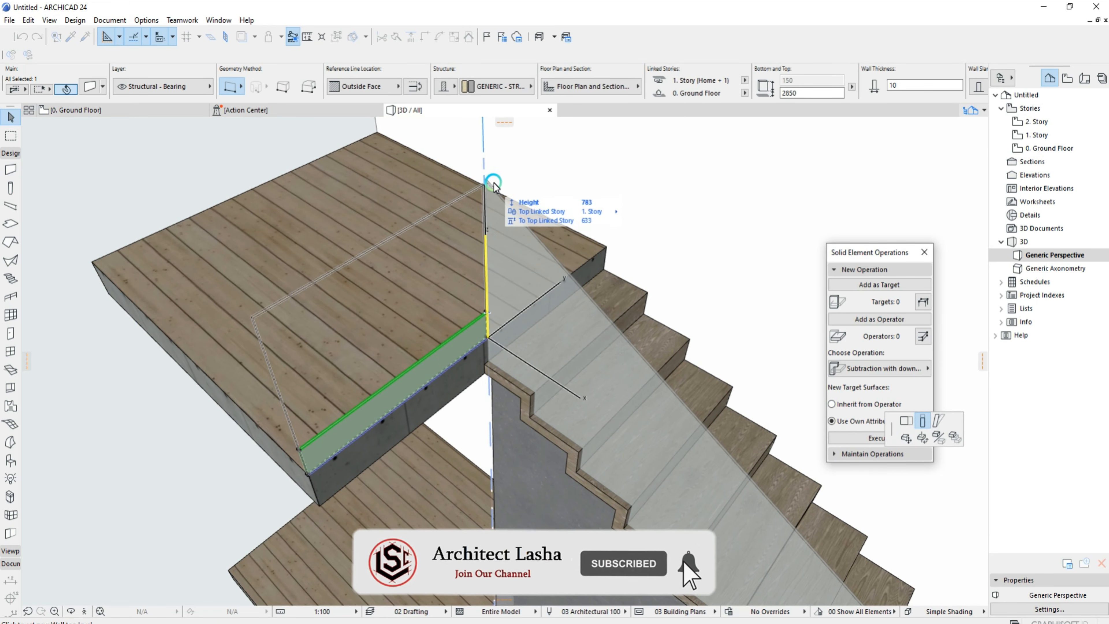
{"action": "left_click", "coordinate": [485, 179]}
{"action": "scroll", "coordinate": [367, 260], "scroll_direction": "up", "scroll_amount": 6}
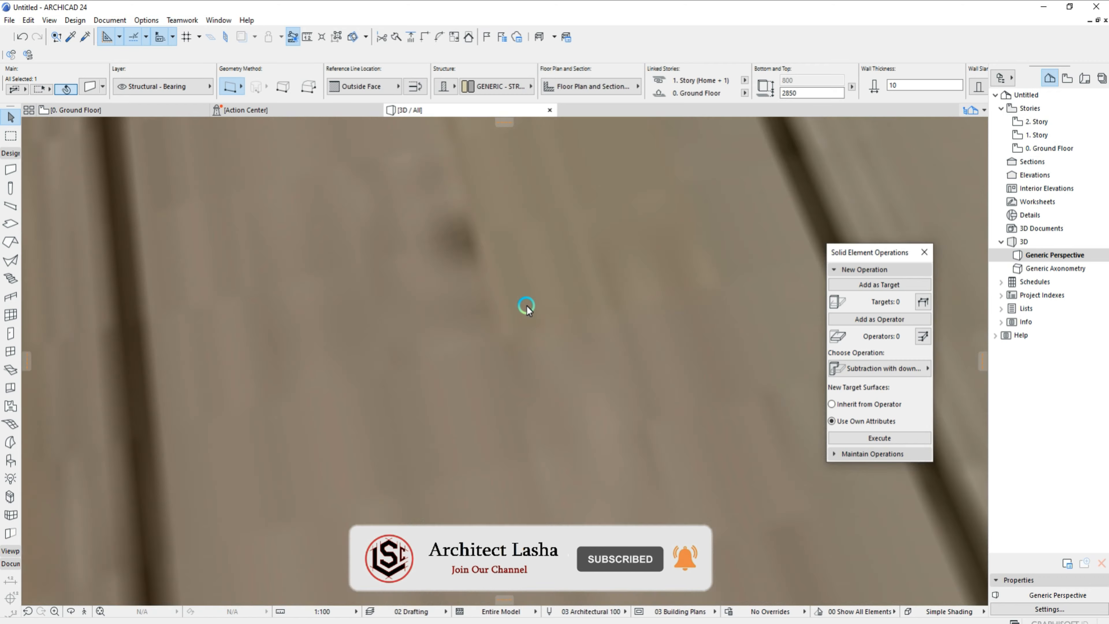
{"action": "scroll", "coordinate": [550, 314], "scroll_direction": "down", "scroll_amount": 3}
{"action": "left_click", "coordinate": [555, 427]}
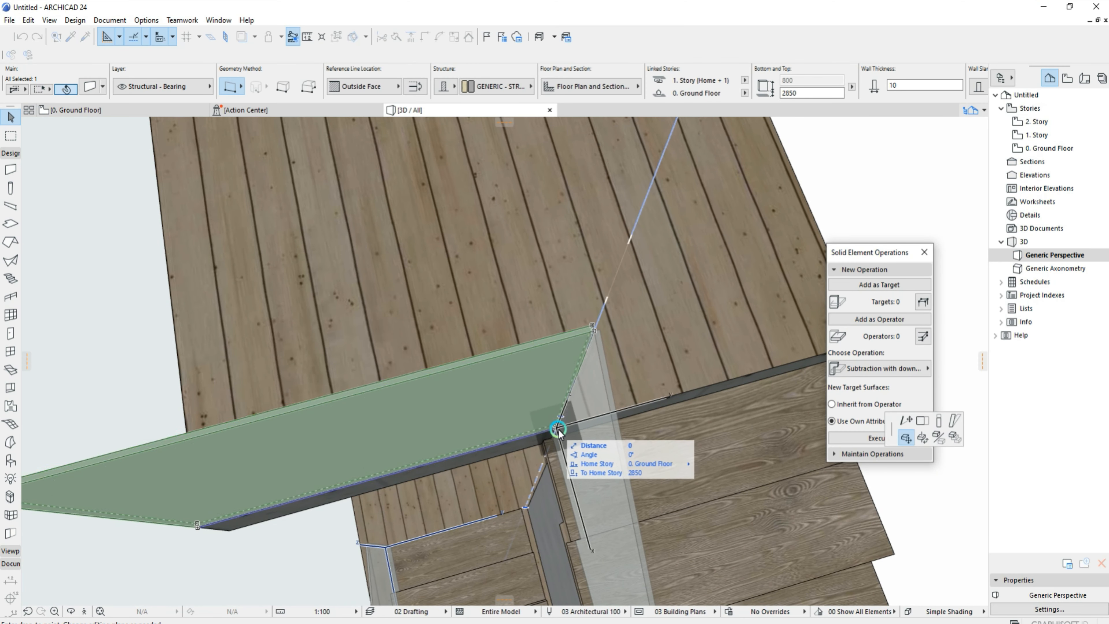
{"action": "left_click", "coordinate": [906, 420]}
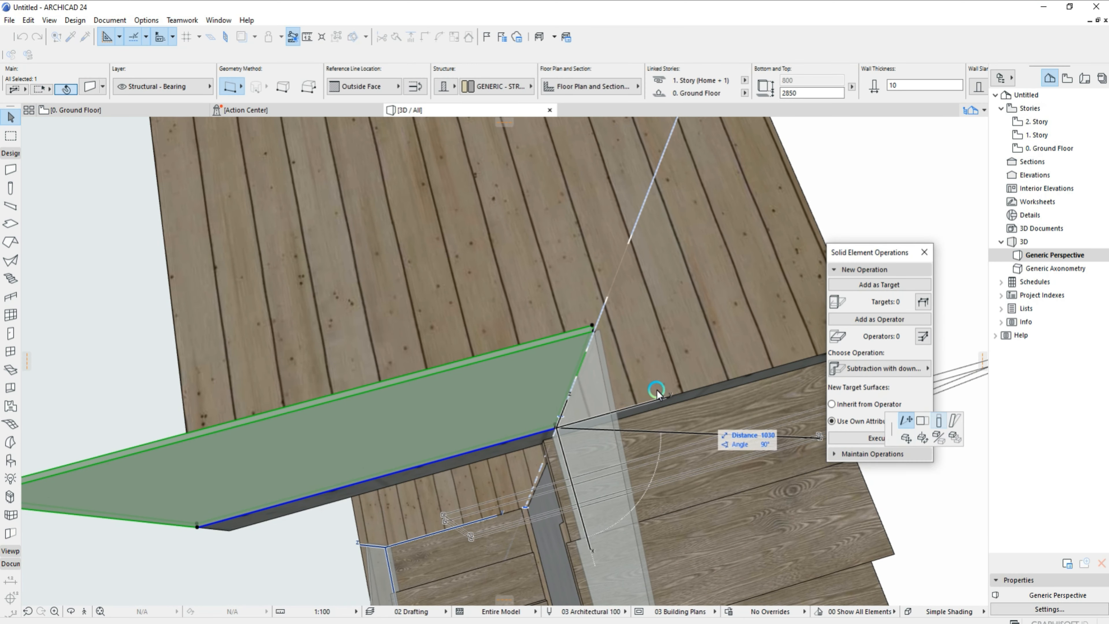
{"action": "left_click", "coordinate": [599, 329]}
Override all surfaces of the new thin wall on the upper slab with Glass - Satin.
{"action": "scroll", "coordinate": [616, 357], "scroll_direction": "down", "scroll_amount": 5}
{"action": "middle_click_drag", "start_coordinate": [617, 357], "coordinate": [616, 276], "text": "shift"}
{"action": "scroll", "coordinate": [617, 277], "scroll_direction": "up", "scroll_amount": 3}
{"action": "middle_click_drag", "start_coordinate": [487, 265], "coordinate": [401, 258], "text": "shift"}
{"action": "scroll", "coordinate": [453, 85], "scroll_direction": "down", "scroll_amount": 10}
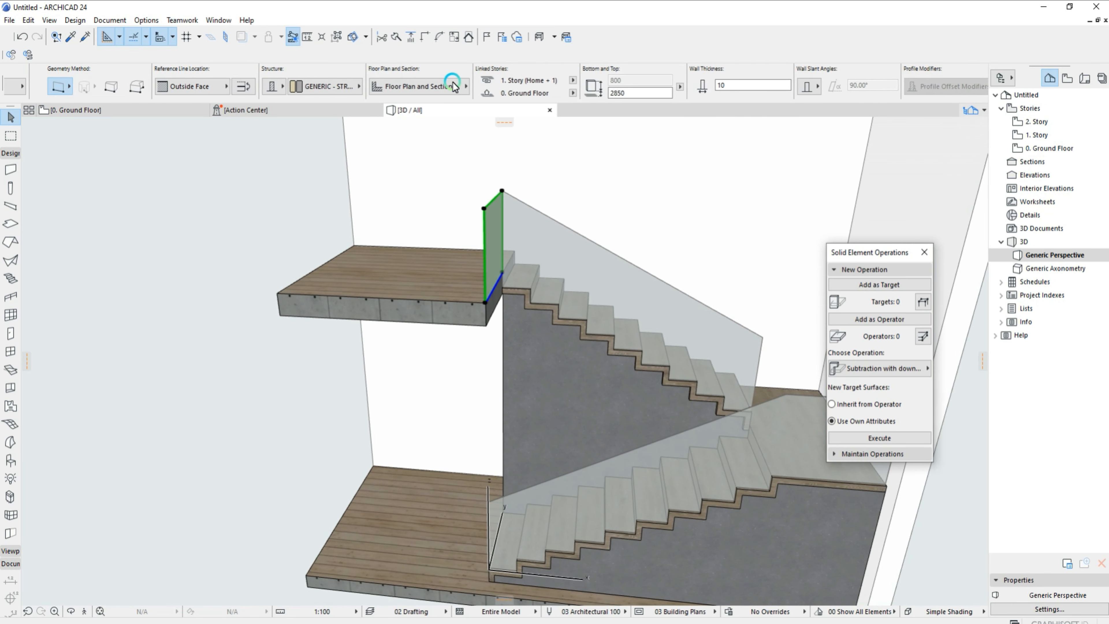
{"action": "left_click", "coordinate": [695, 86]}
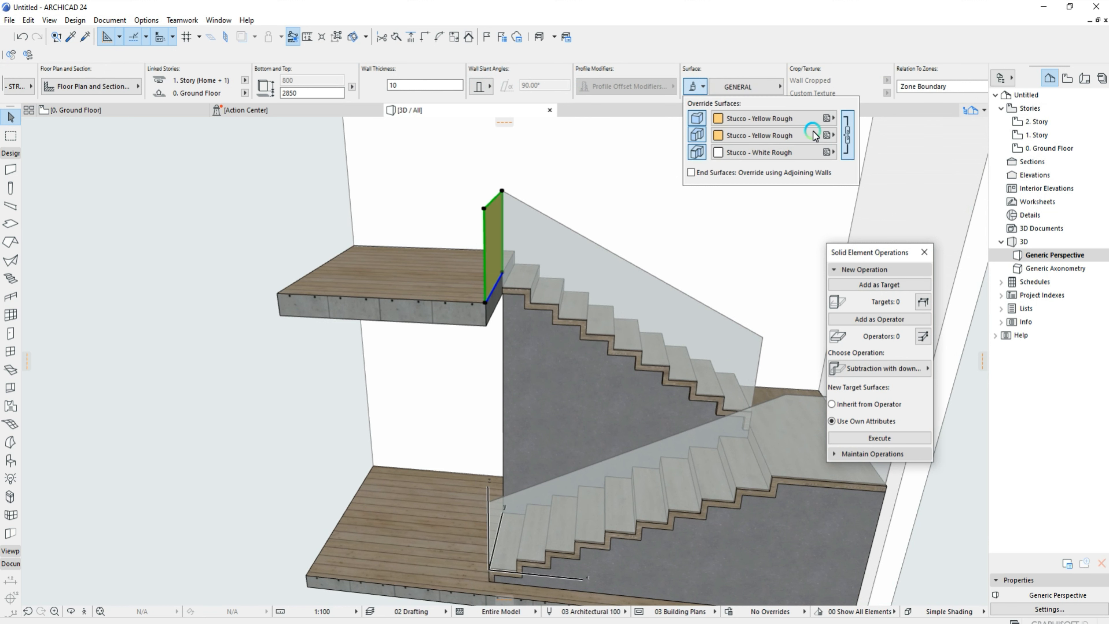
{"action": "left_click", "coordinate": [790, 118]}
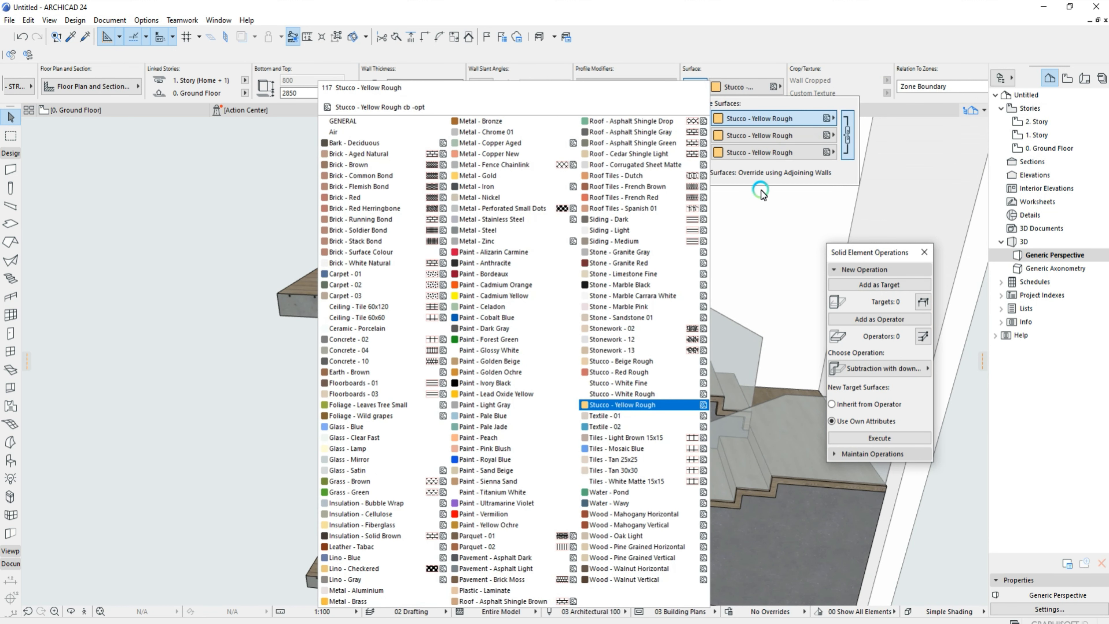
{"action": "left_click", "coordinate": [396, 470]}
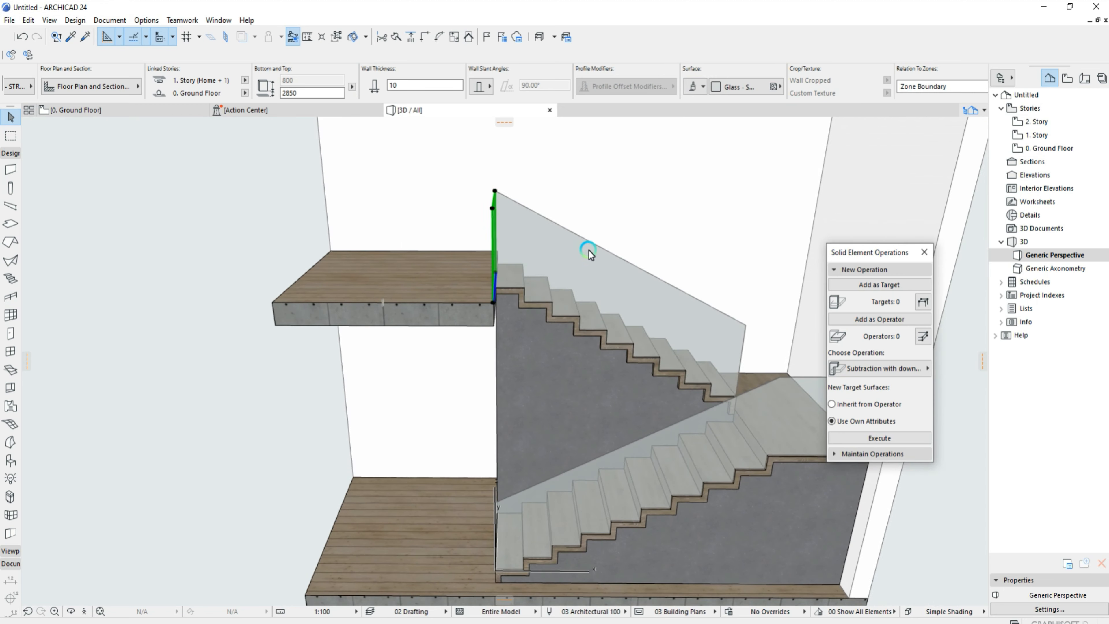
{"action": "right_click", "coordinate": [587, 250]}
{"action": "left_click", "coordinate": [545, 305]}
{"action": "key", "text": "Escape"}
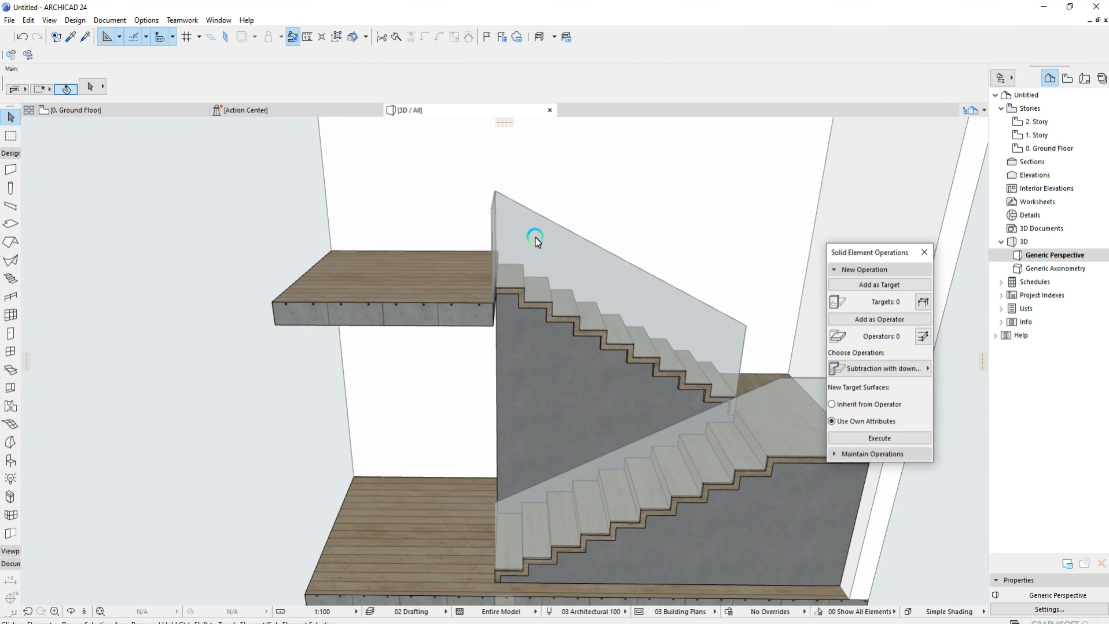
Convert the thin glass wall on the upper slab's edge to a morph.
{"action": "right_click", "coordinate": [473, 240]}
{"action": "left_click", "coordinate": [530, 293]}
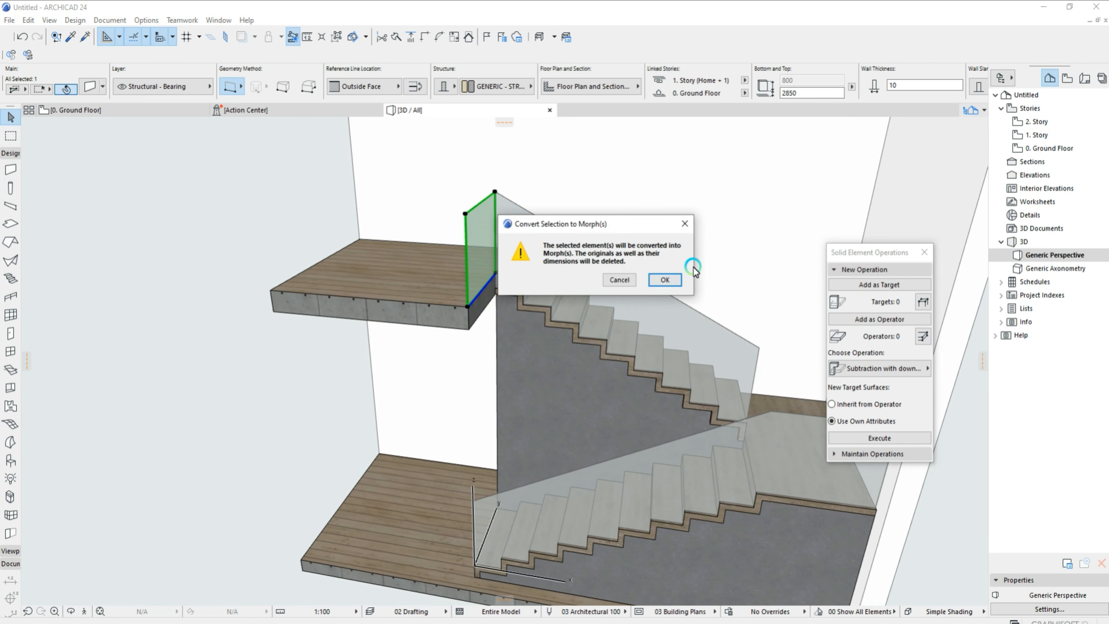
{"action": "left_click", "coordinate": [668, 277]}
Join the converted glass morph on the upper slab with the upper flight's glass panel using a Boolean union.
{"action": "left_click", "coordinate": [539, 227], "text": "shift"}
{"action": "right_click", "coordinate": [540, 226]}
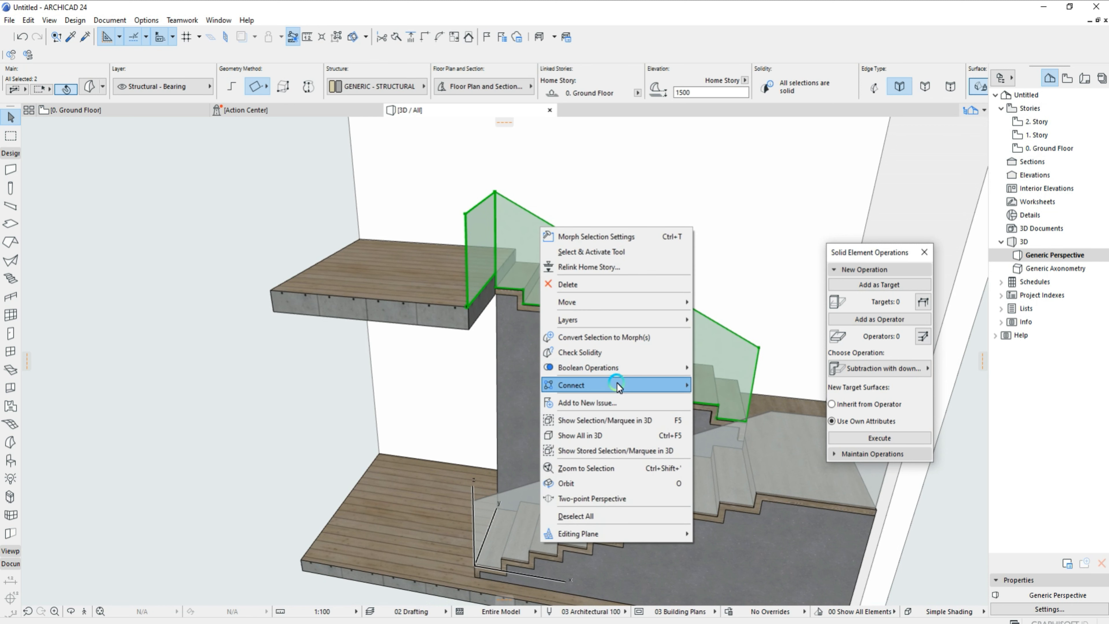
{"action": "mouse_move", "coordinate": [616, 369]}
{"action": "left_click", "coordinate": [705, 368]}
{"action": "scroll", "coordinate": [578, 252], "scroll_direction": "down", "scroll_amount": 1}
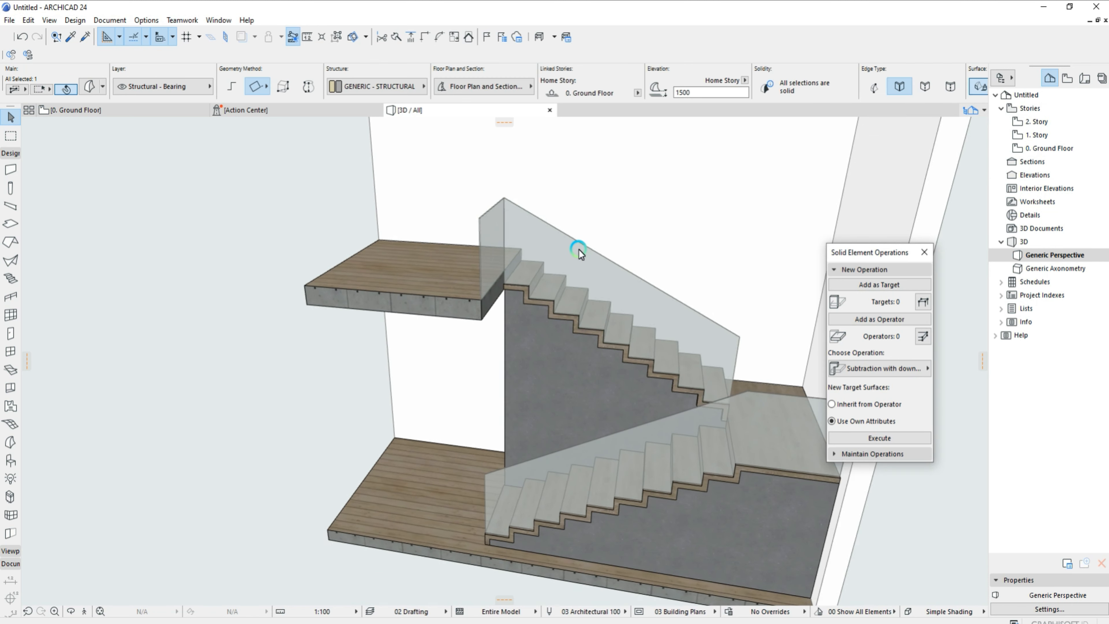
Offset the lower slab's long open edge beside the lower flight outward by 1000 mm.
{"action": "middle_click_drag", "start_coordinate": [579, 249], "coordinate": [706, 414], "text": "shift"}
{"action": "left_click", "coordinate": [749, 395], "text": "shift"}
{"action": "scroll", "coordinate": [747, 391], "scroll_direction": "down", "scroll_amount": 1}
{"action": "key", "text": "Escape"}
{"action": "left_click", "coordinate": [638, 417]}
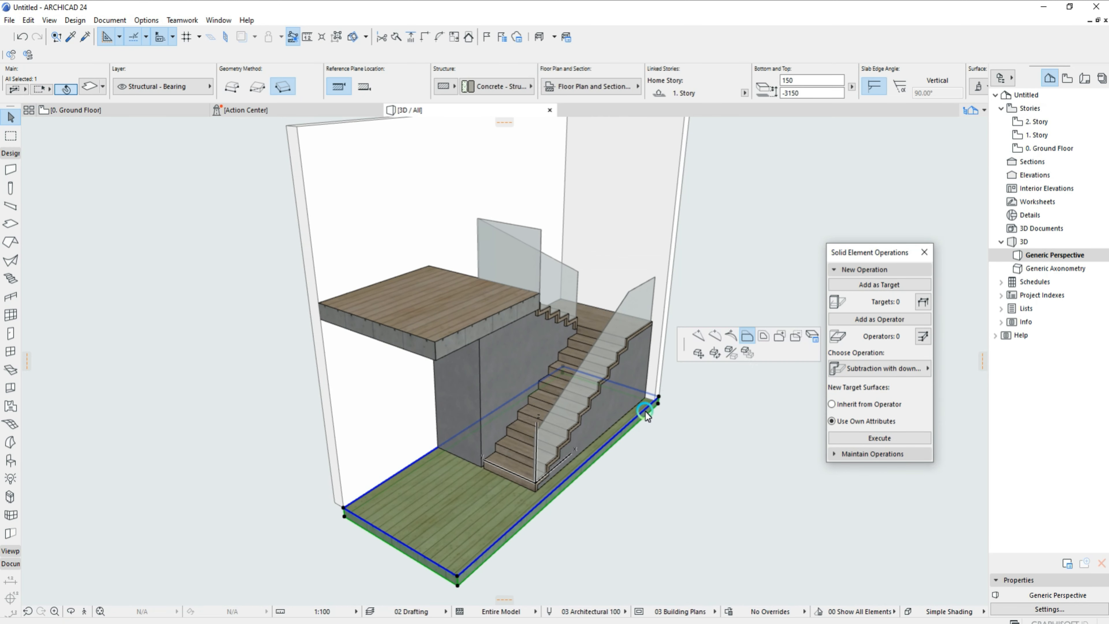
{"action": "left_click", "coordinate": [645, 413]}
{"action": "type", "text": "1000"}
{"action": "key", "text": "Return"}
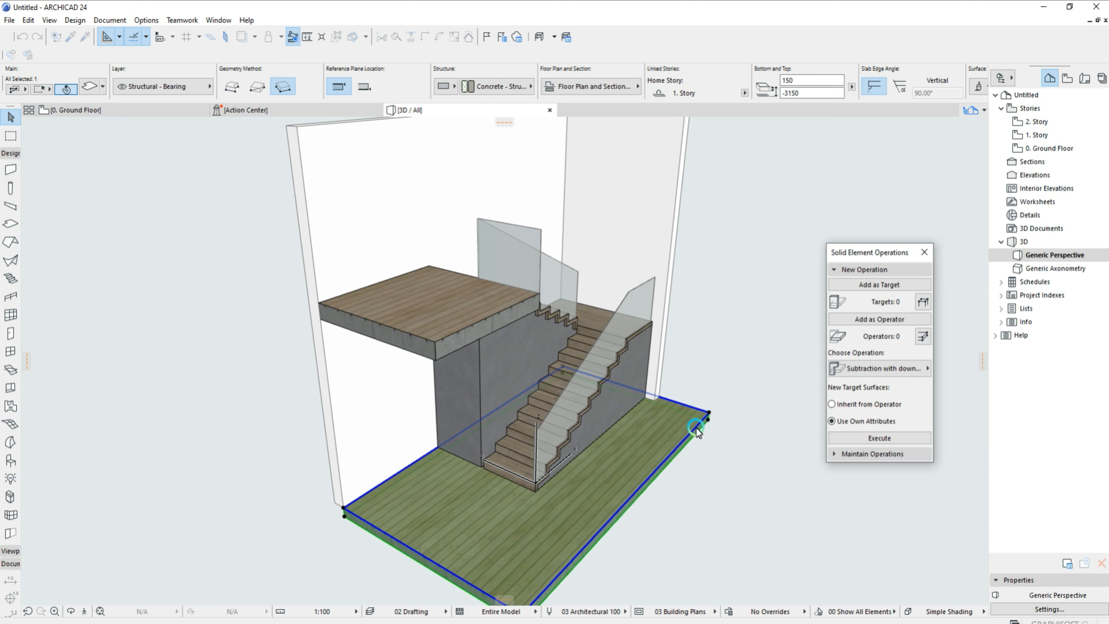
Stretch the side wall behind the landing to the corner of the extended lower slab.
{"action": "mouse_move", "coordinate": [695, 430]}
{"action": "middle_mouse_down", "text": "shift"}
{"action": "mouse_move", "coordinate": [685, 395]}
{"action": "mouse_move", "coordinate": [694, 409]}
{"action": "middle_mouse_up", "text": "shift"}
{"action": "left_click", "coordinate": [707, 436]}
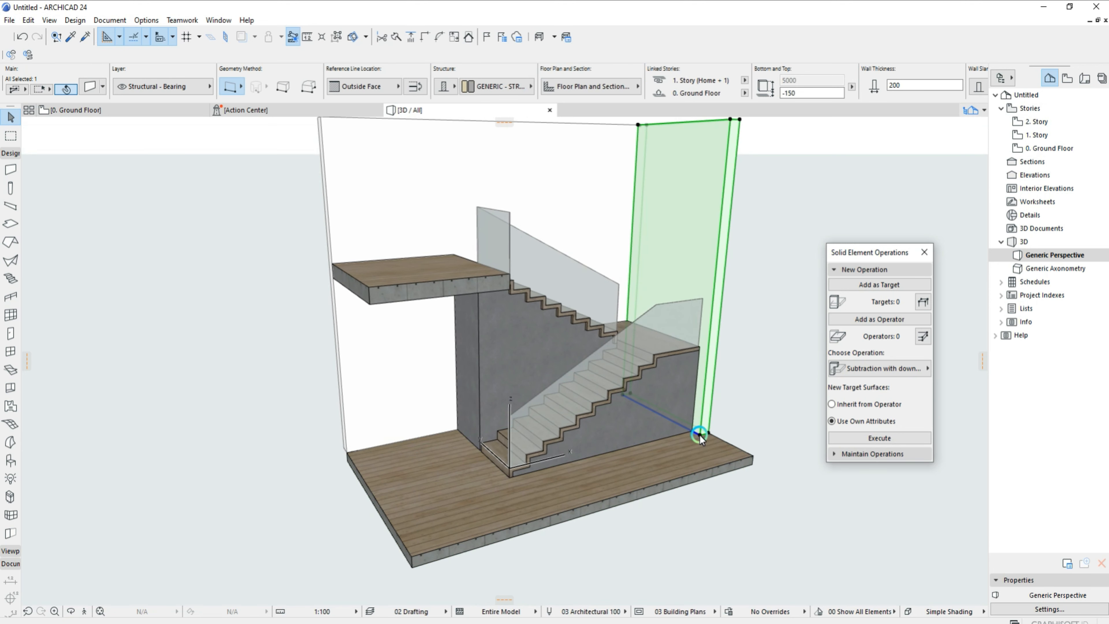
{"action": "left_click", "coordinate": [697, 434]}
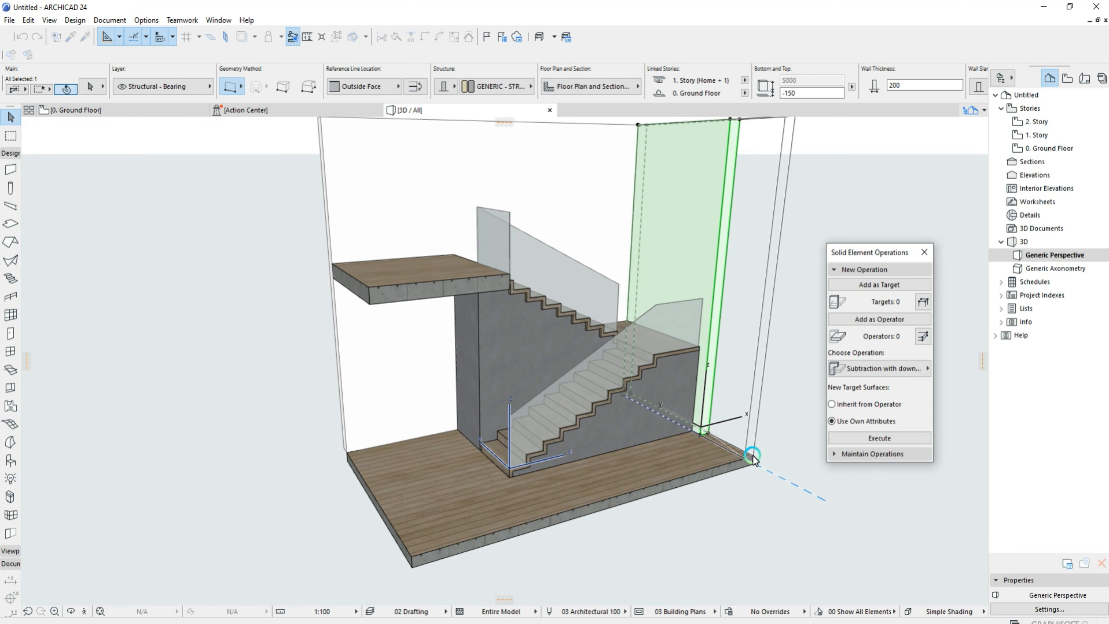
{"action": "left_click", "coordinate": [752, 456]}
{"action": "middle_click_drag", "start_coordinate": [527, 379], "coordinate": [567, 426], "text": "shift"}
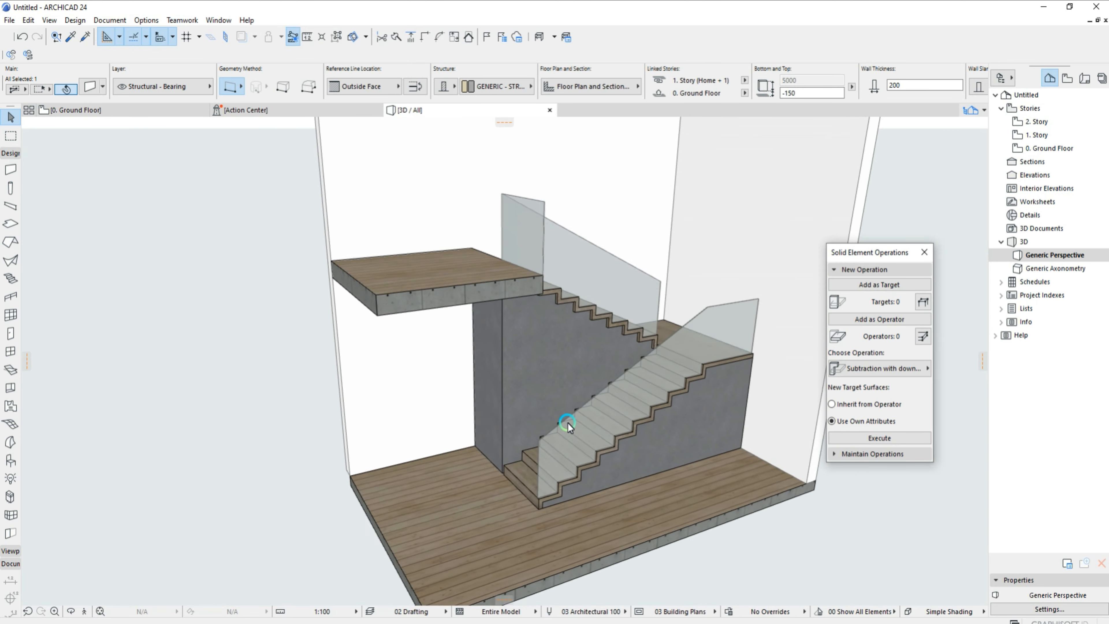
On the 1. Story plan, extend the upper slab's edge beneath the long wall to that wall's outer face.
{"action": "left_click", "coordinate": [116, 109]}
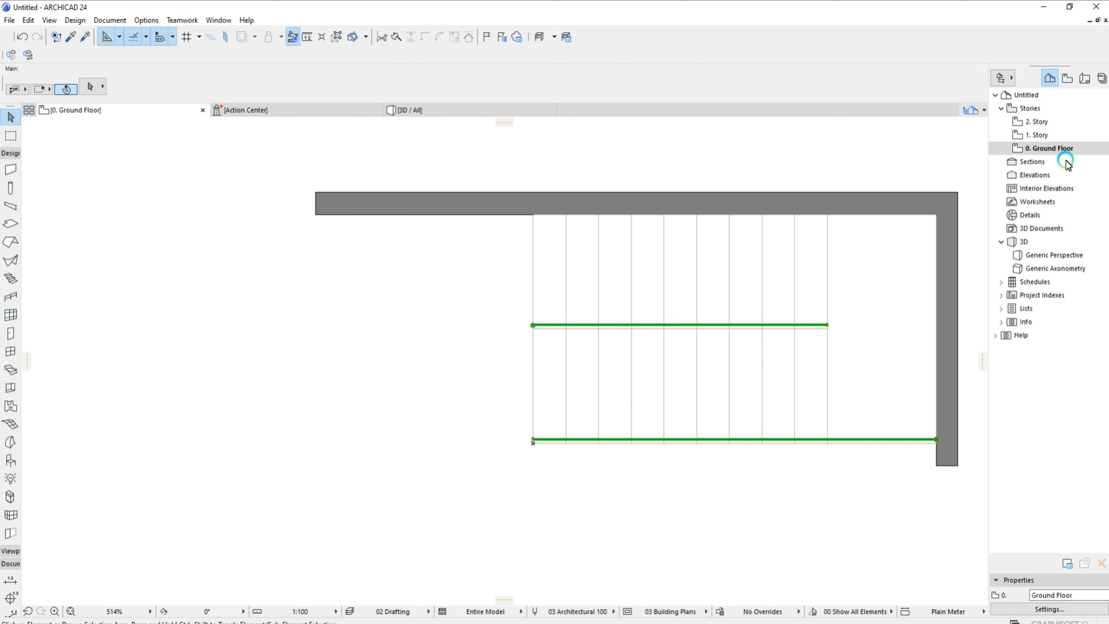
{"action": "double_click", "coordinate": [1038, 135]}
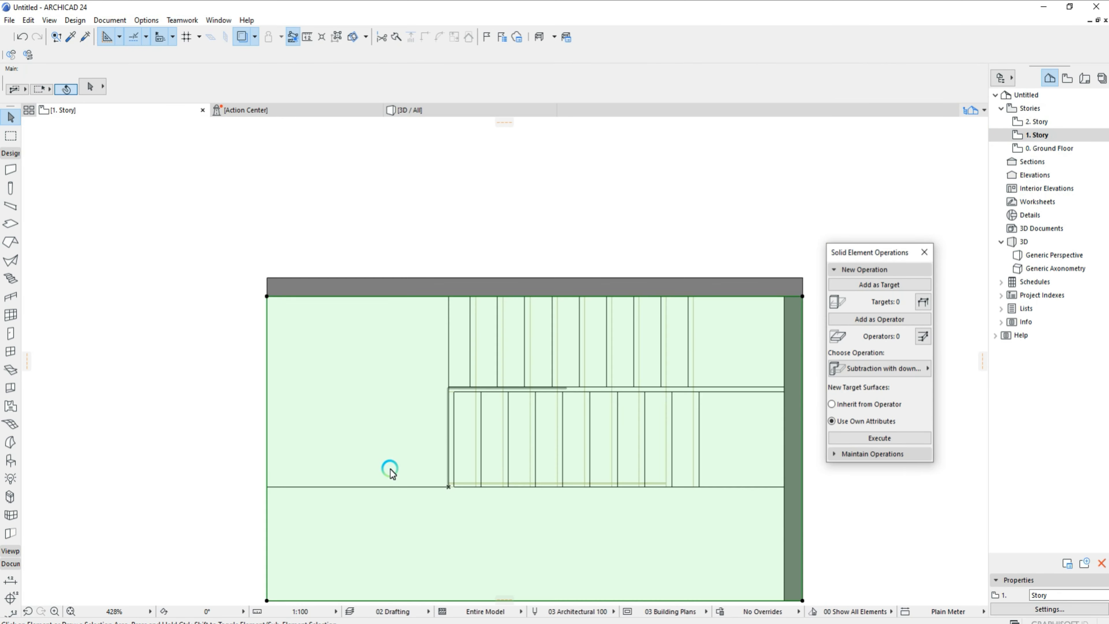
{"action": "left_click", "coordinate": [407, 487]}
{"action": "scroll", "coordinate": [443, 314], "scroll_direction": "up", "scroll_amount": 2}
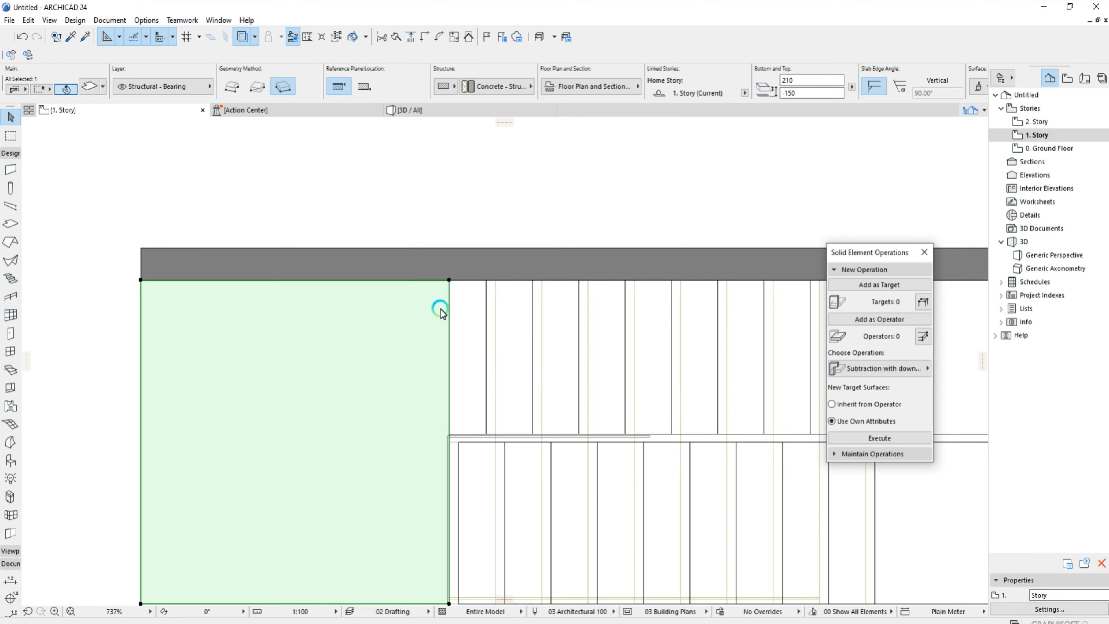
{"action": "left_click", "coordinate": [416, 280]}
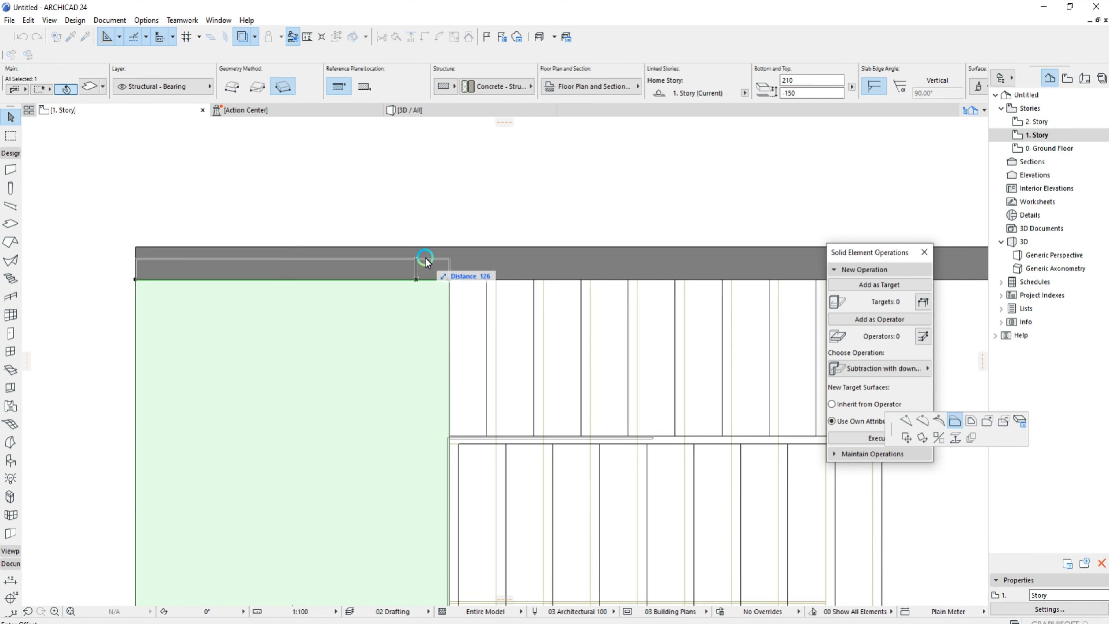
{"action": "left_click", "coordinate": [135, 249]}
Add a slab node at the long wall's inner face and extend the slab as a strip to the wall's far corner.
{"action": "left_click", "coordinate": [448, 260]}
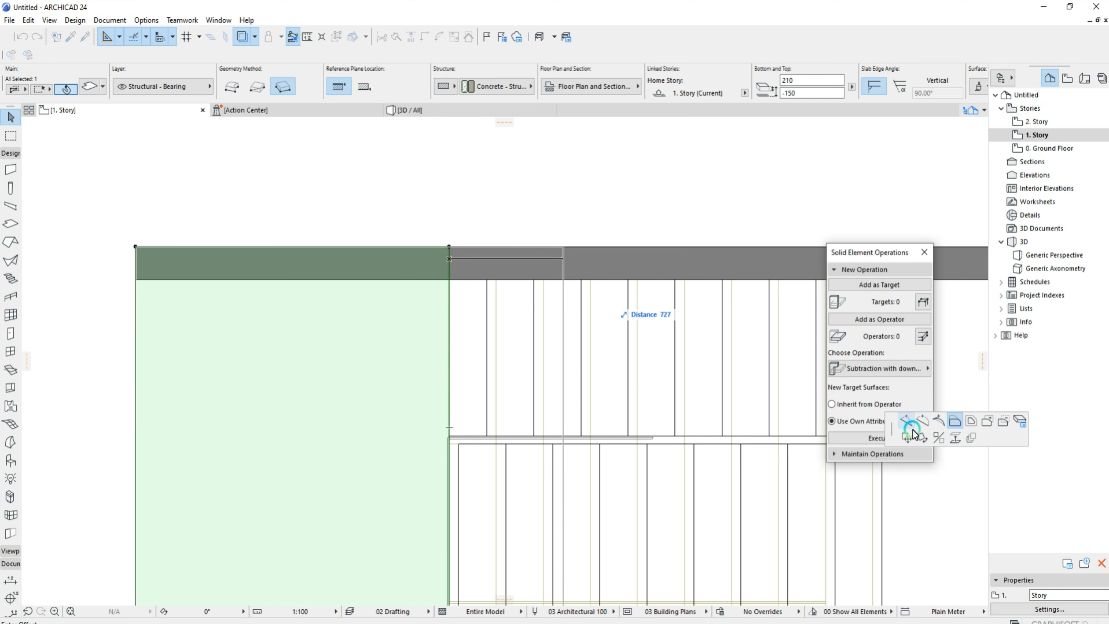
{"action": "left_click", "coordinate": [449, 279]}
{"action": "left_click", "coordinate": [449, 269]}
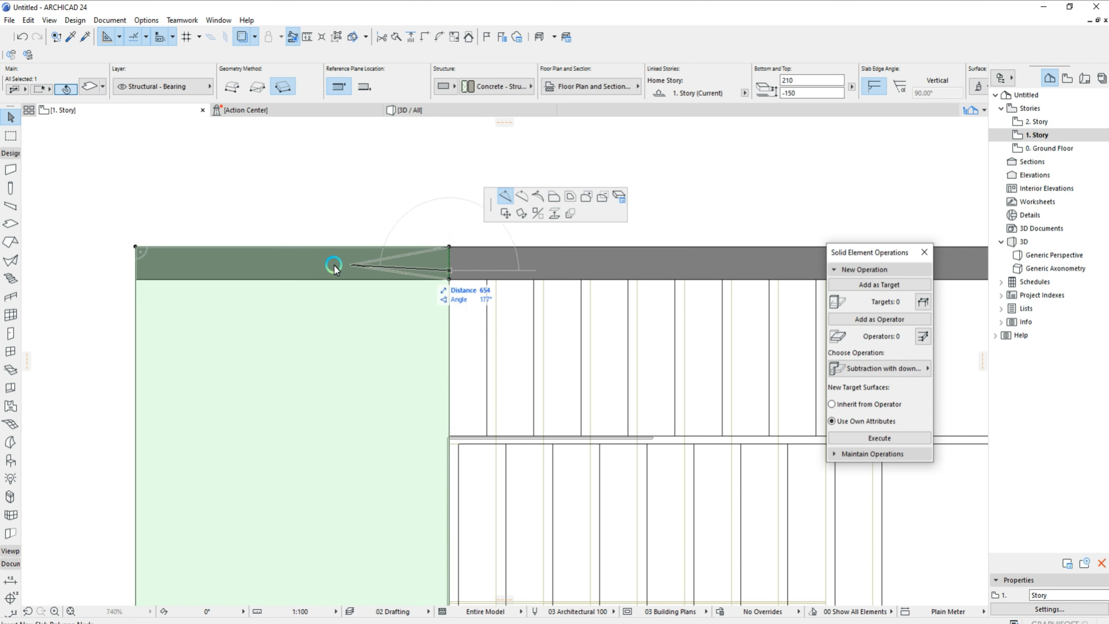
{"action": "scroll", "coordinate": [307, 254], "scroll_direction": "down", "scroll_amount": 4}
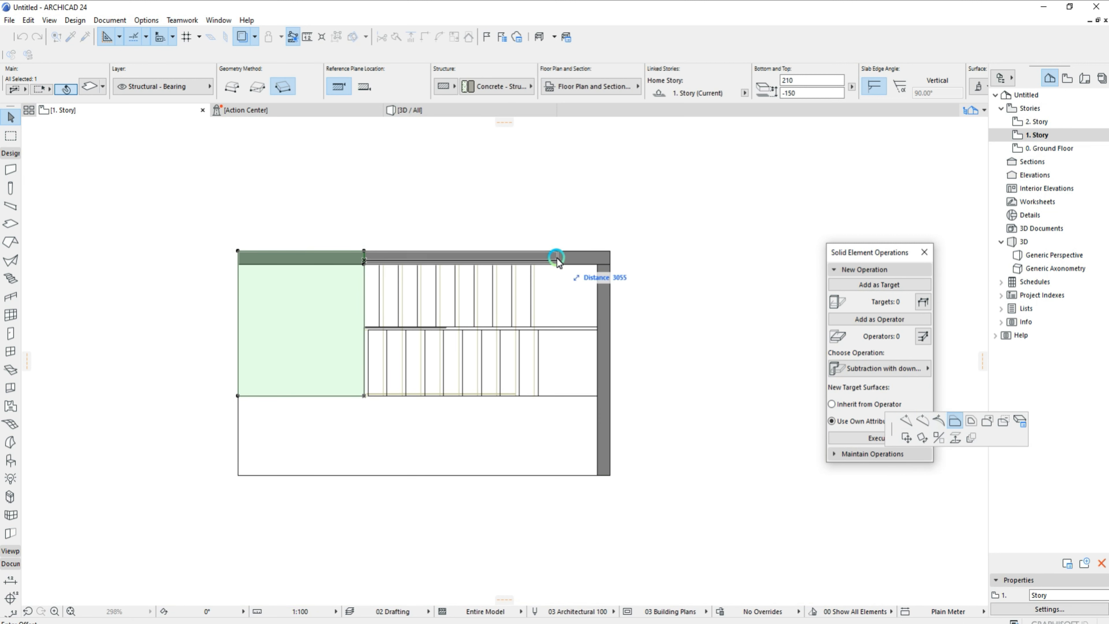
{"action": "left_click", "coordinate": [612, 266]}
Add a slab node at the side wall's inner face and extend the strip beneath that wall to its free end.
{"action": "scroll", "coordinate": [613, 267], "scroll_direction": "up", "scroll_amount": 2}
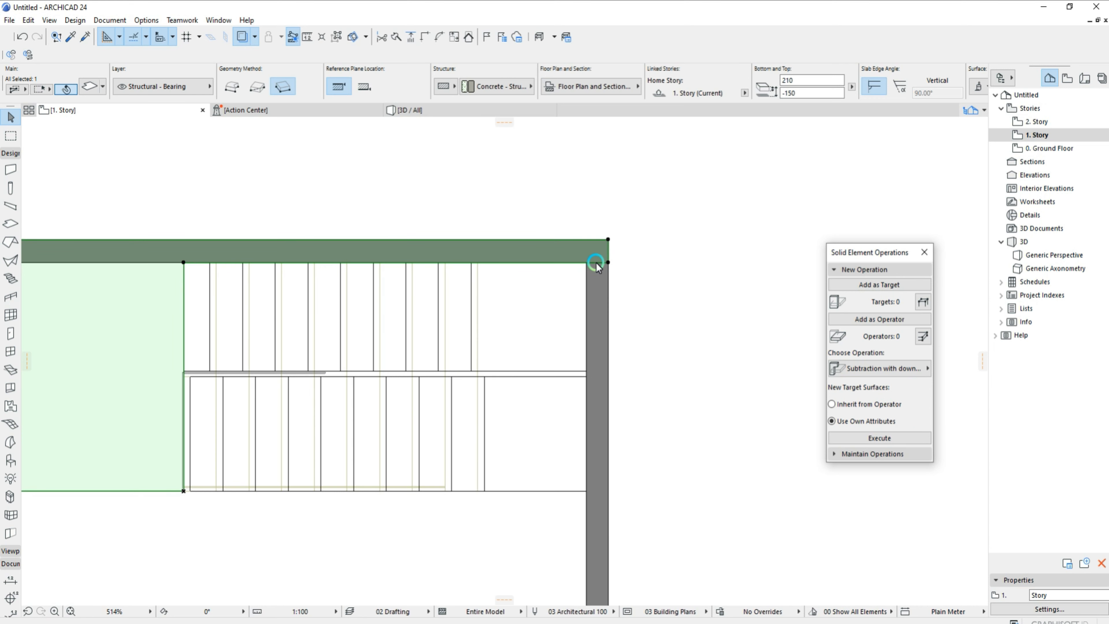
{"action": "left_click", "coordinate": [596, 263]}
{"action": "left_click", "coordinate": [908, 420]}
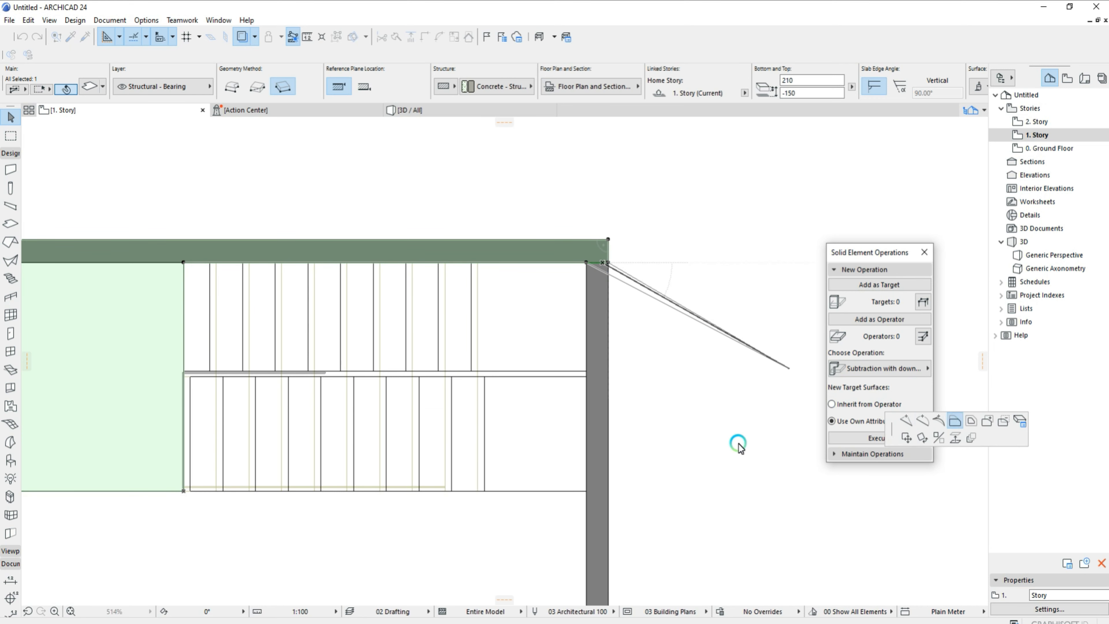
{"action": "scroll", "coordinate": [738, 445], "scroll_direction": "down", "scroll_amount": 3}
{"action": "left_click", "coordinate": [606, 486]}
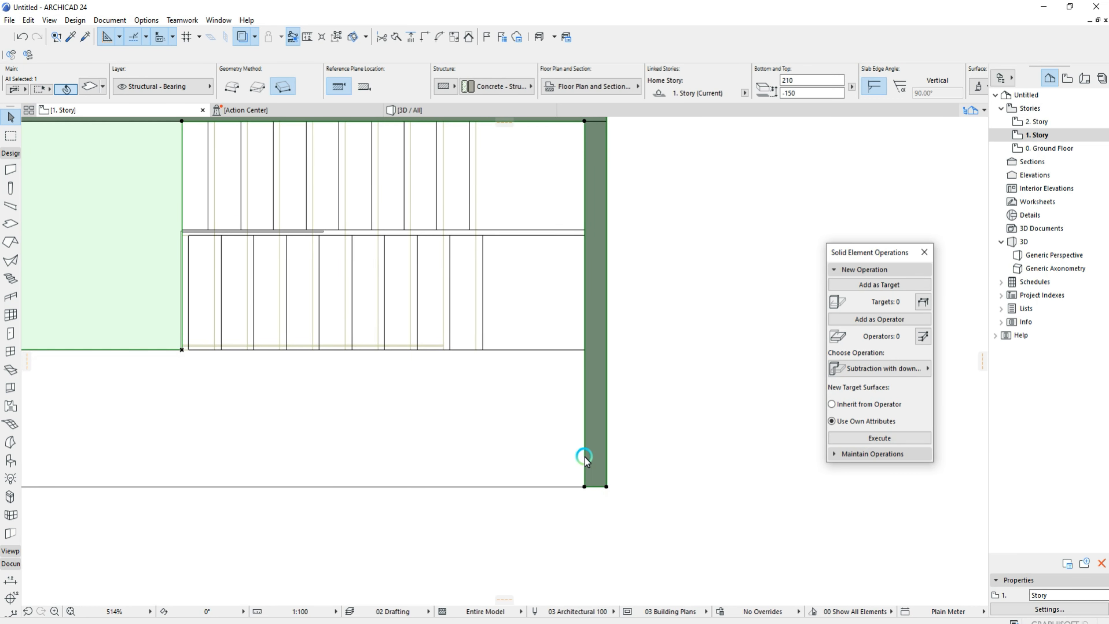
Offset the slab strips' inner edges 30 mm past the side and long wall faces, and return to the 3D view.
{"action": "left_click", "coordinate": [585, 458]}
{"action": "key", "text": "Return"}
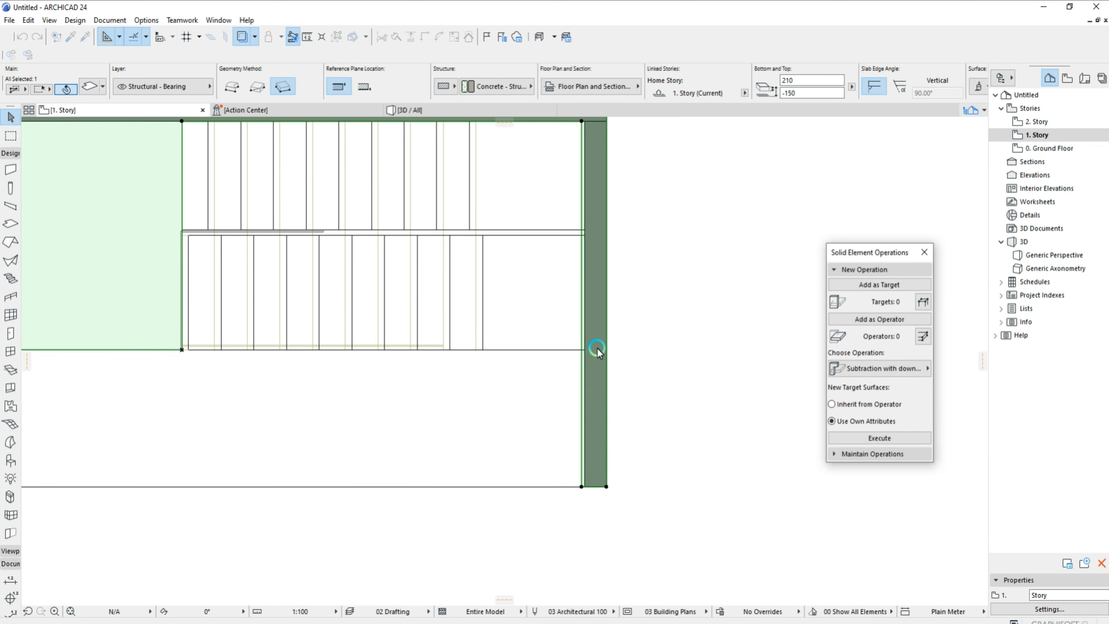
{"action": "middle_click_drag", "start_coordinate": [559, 140], "coordinate": [666, 220]}
{"action": "left_click", "coordinate": [666, 206]}
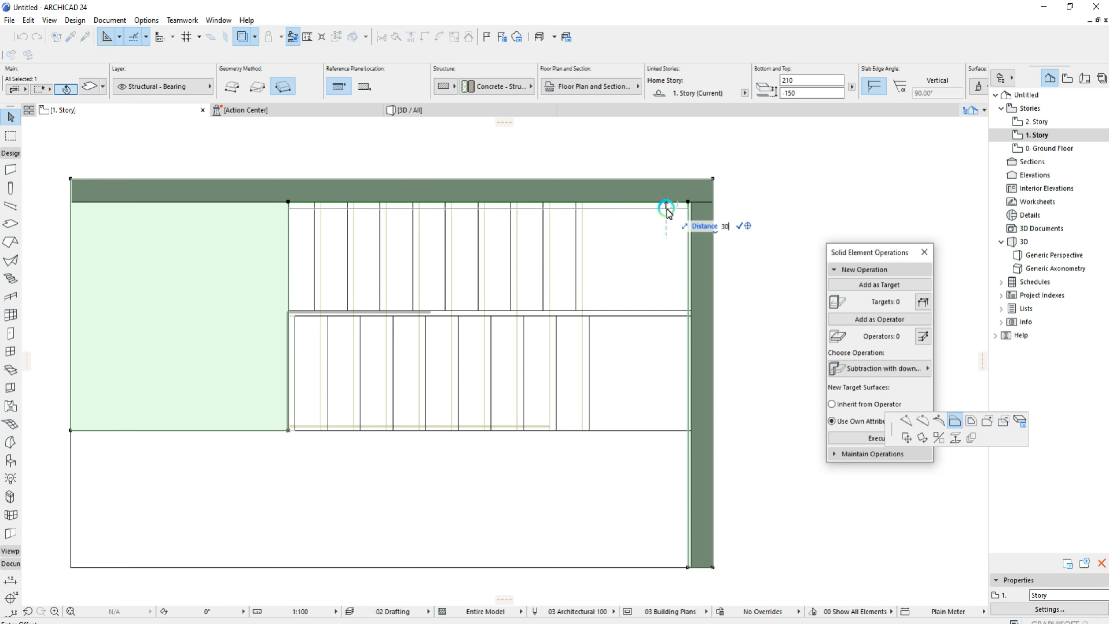
{"action": "type", "text": "30"}
{"action": "key", "text": "Return"}
{"action": "left_click", "coordinate": [450, 110]}
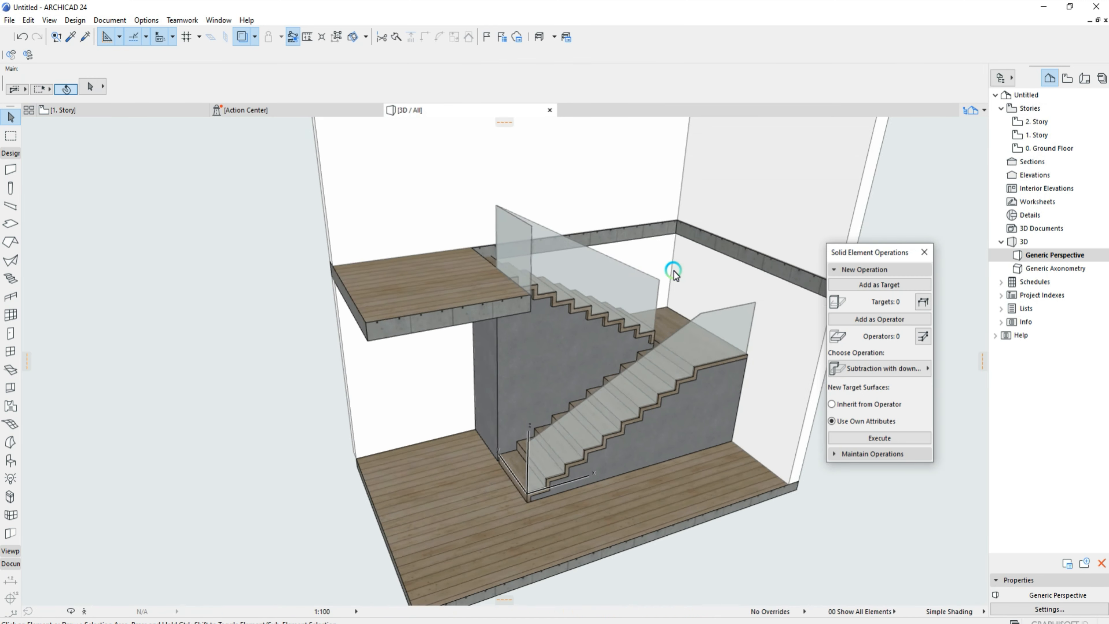
Increase the lower slab's thickness and close the Solid Element Operations palette.
{"action": "middle_click_drag", "start_coordinate": [673, 273], "coordinate": [600, 227], "text": "shift"}
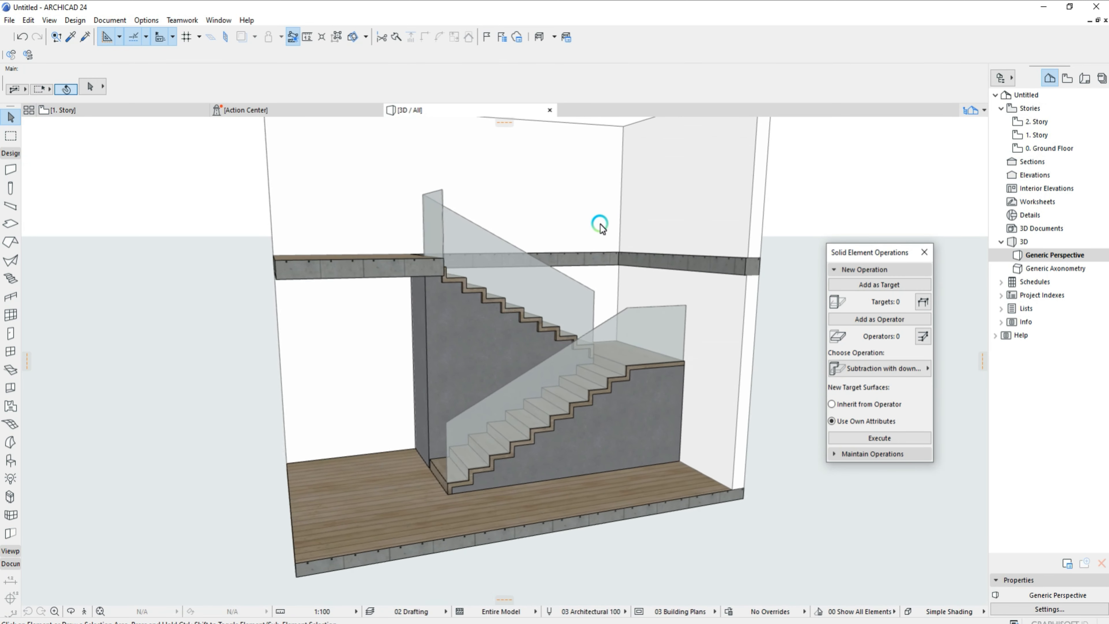
{"action": "left_click", "coordinate": [673, 471]}
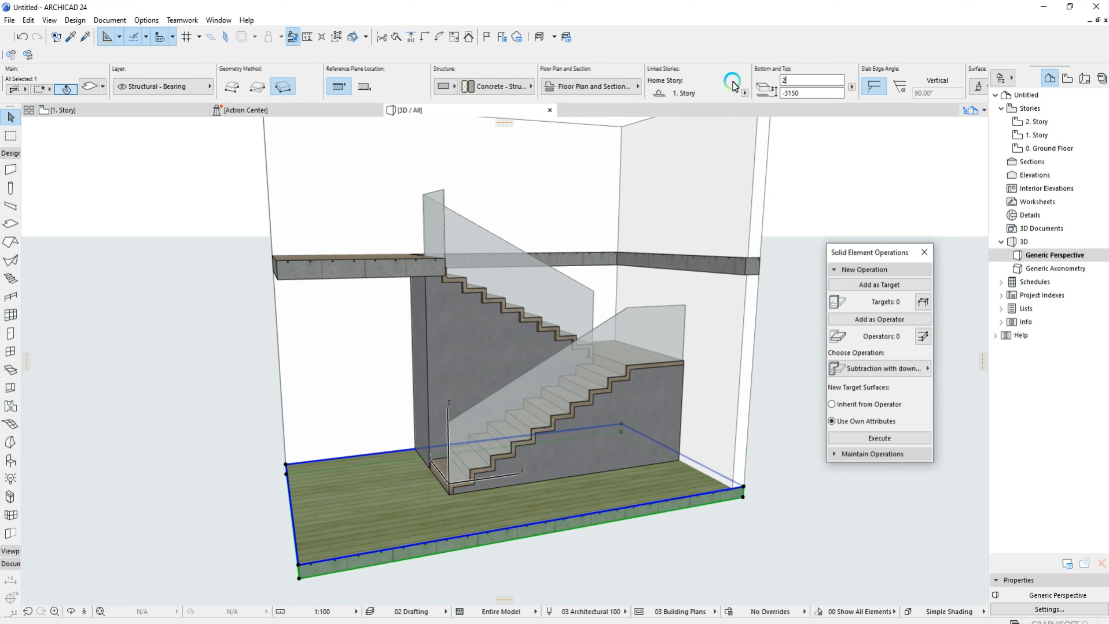
{"action": "key", "text": "Escape"}
{"action": "scroll", "coordinate": [651, 351], "scroll_direction": "down", "scroll_amount": 1}
{"action": "scroll", "coordinate": [620, 340], "scroll_direction": "up", "scroll_amount": 1}
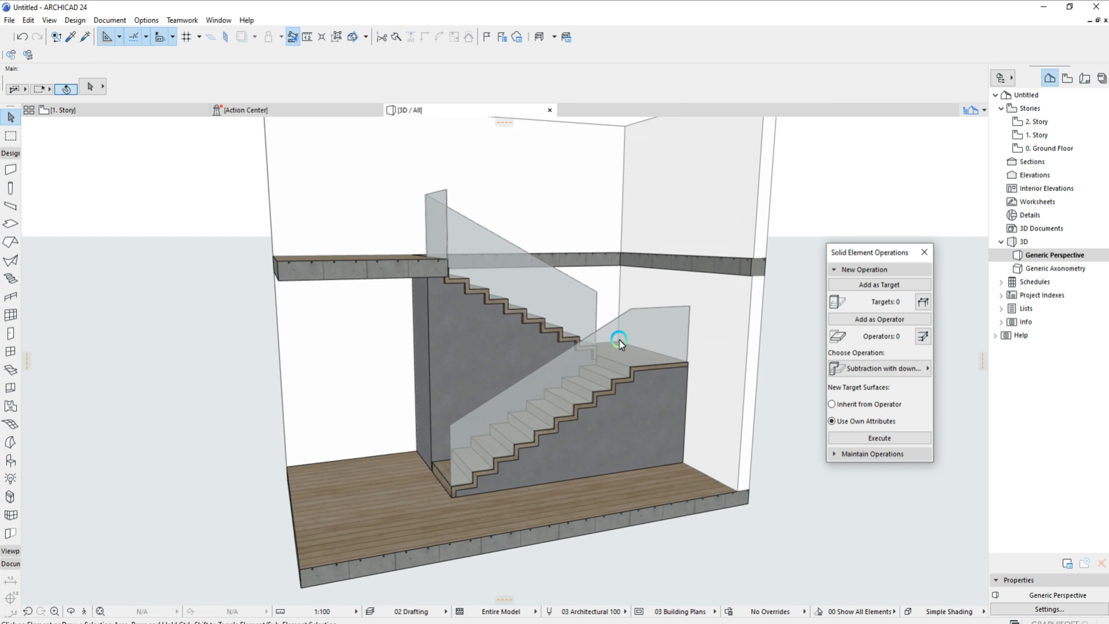
{"action": "middle_click_drag", "start_coordinate": [620, 340], "coordinate": [683, 336], "text": "shift"}
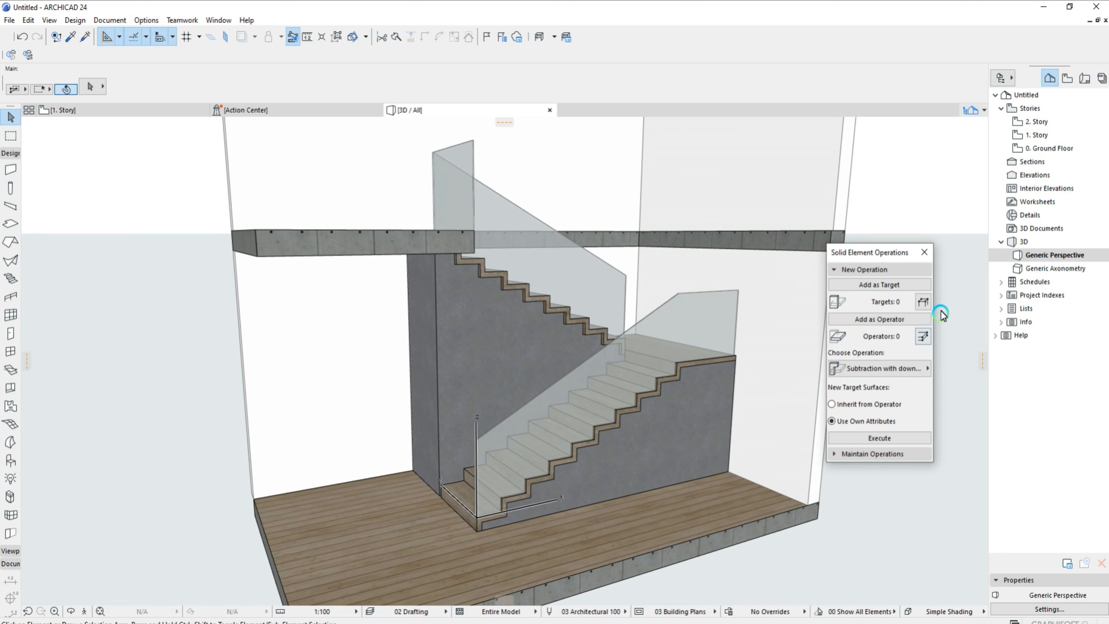
{"action": "left_click", "coordinate": [926, 253]}
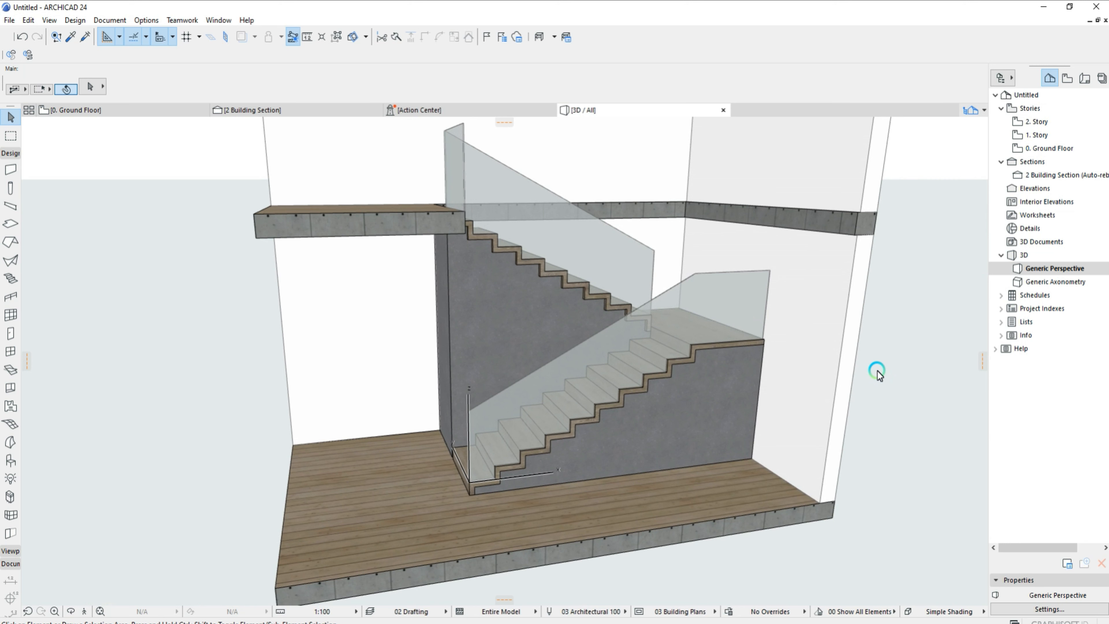
On the ground floor plan, move building section line 2 so it cuts lengthwise through the lower stair flight.
{"action": "left_click", "coordinate": [114, 109]}
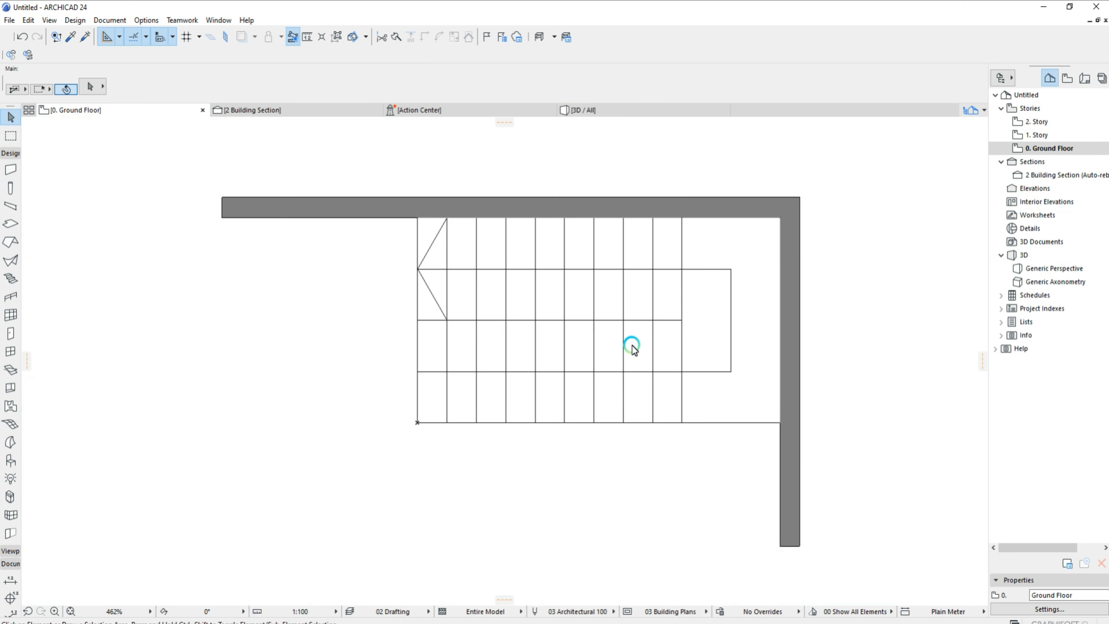
{"action": "scroll", "coordinate": [622, 358], "scroll_direction": "down", "scroll_amount": 3}
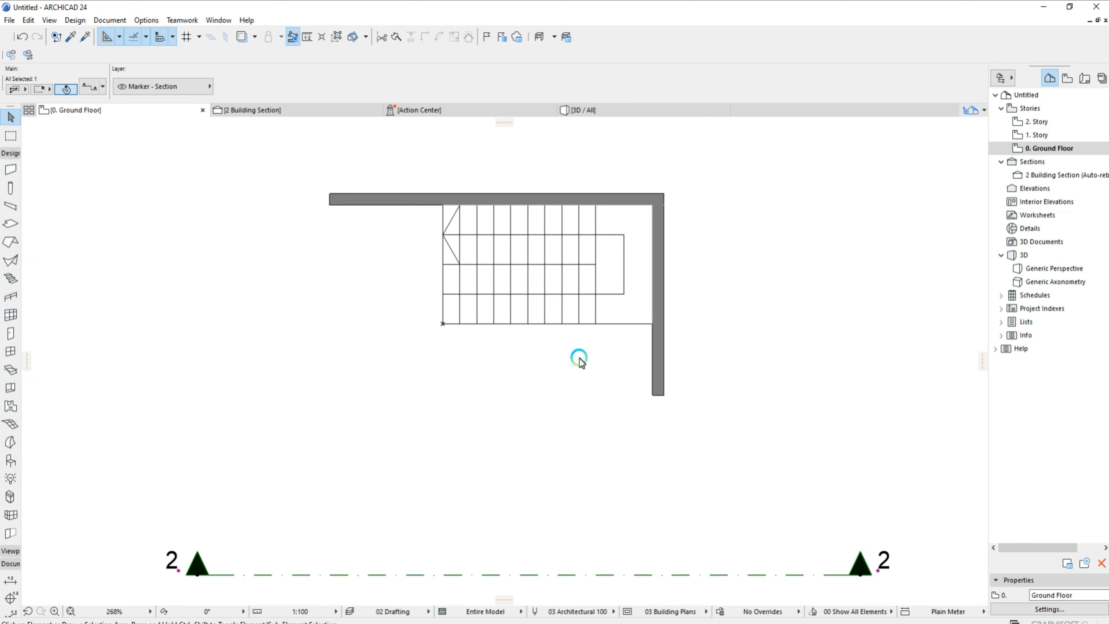
{"action": "key", "text": "ctrl+m"}
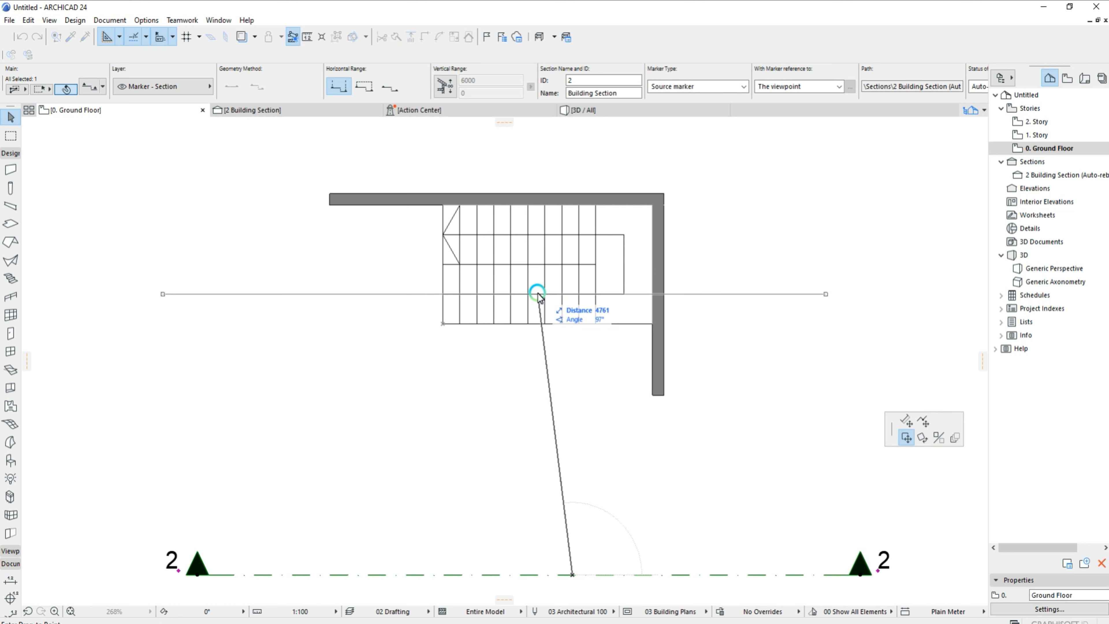
{"action": "left_click", "coordinate": [858, 309]}
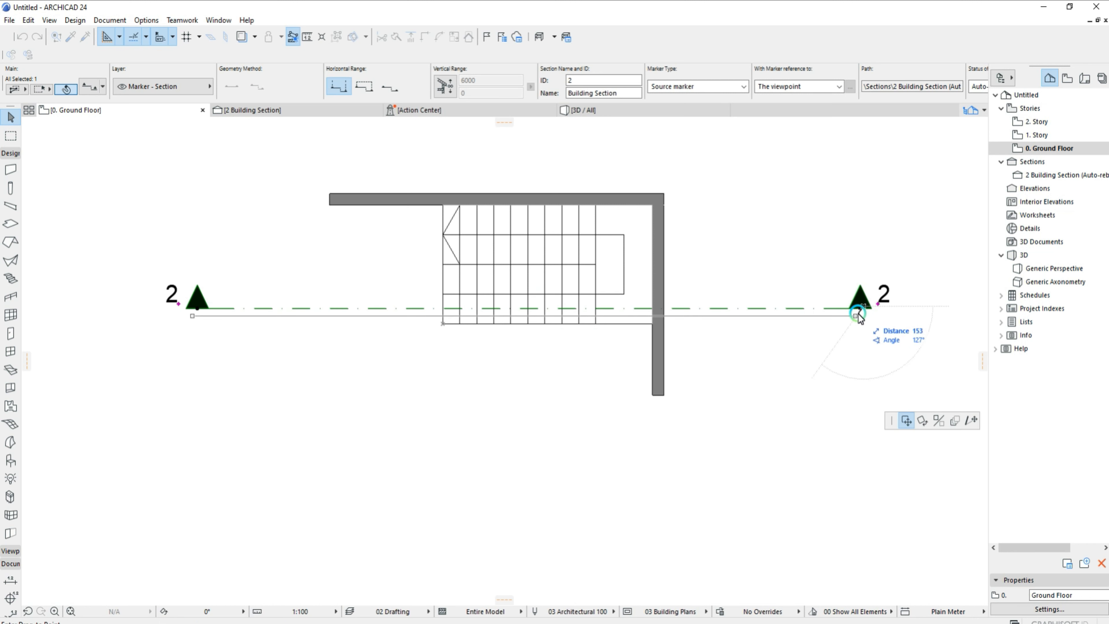
Shorten both ends of section line 2 so its markers sit just outside the staircase walls.
{"action": "left_click", "coordinate": [860, 310]}
{"action": "left_click", "coordinate": [860, 310]}
{"action": "left_click", "coordinate": [955, 421]}
{"action": "key", "text": "Escape"}
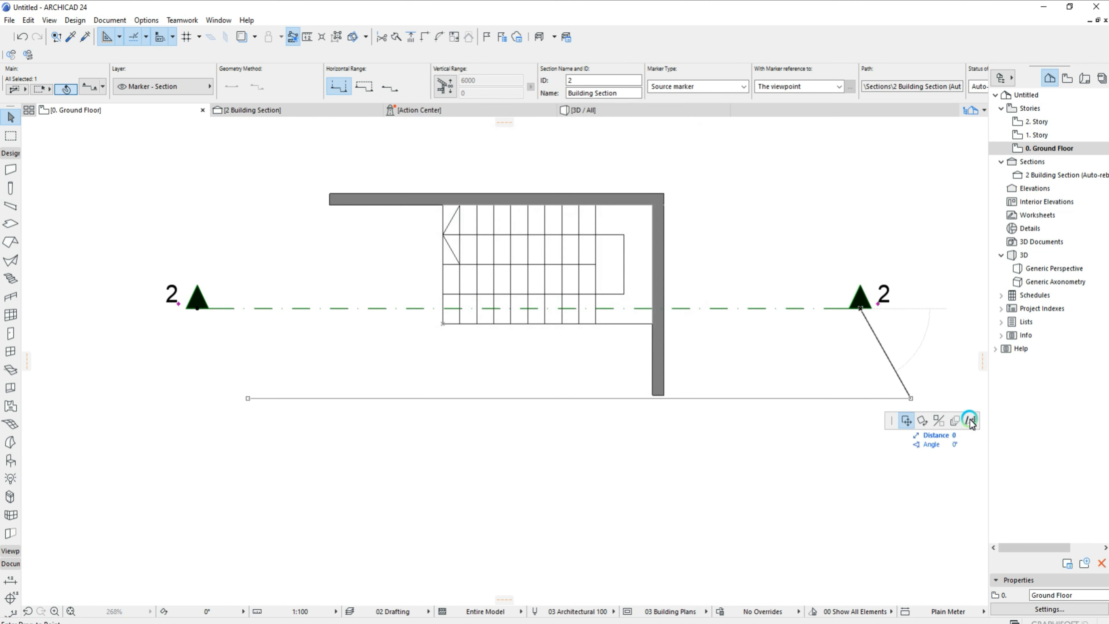
{"action": "left_click", "coordinate": [971, 420]}
{"action": "left_click", "coordinate": [689, 187]}
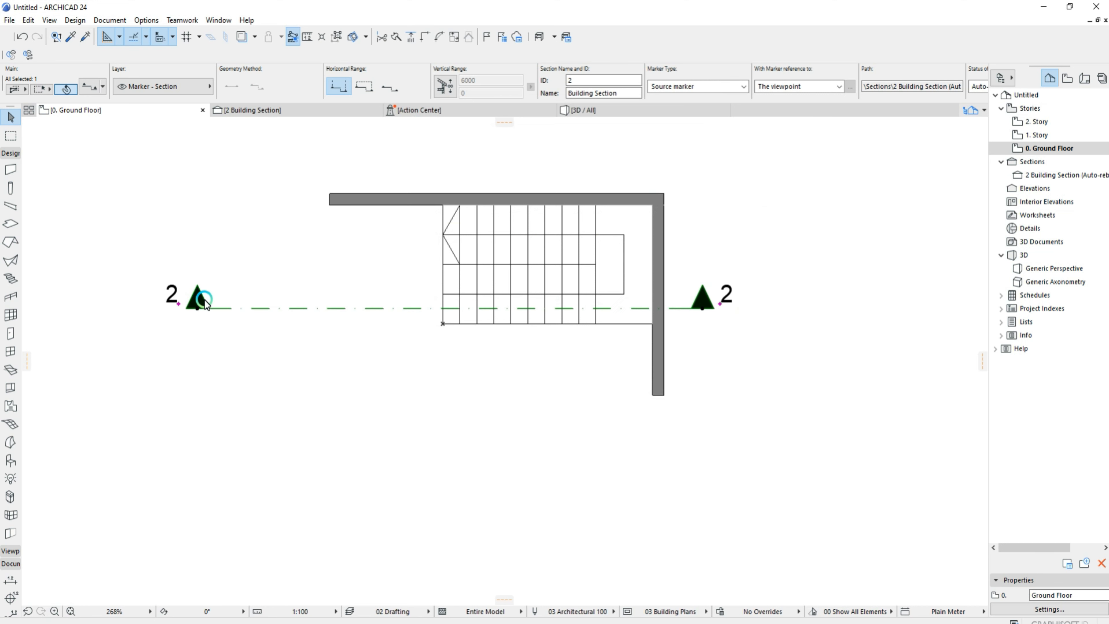
{"action": "left_click", "coordinate": [198, 308]}
{"action": "left_click", "coordinate": [303, 159]}
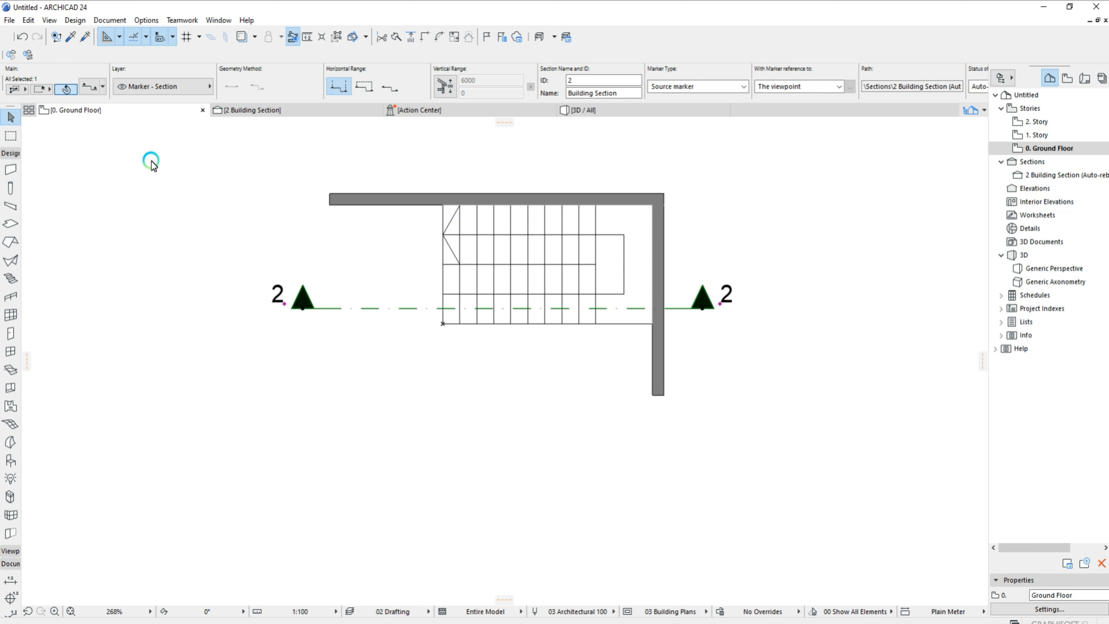
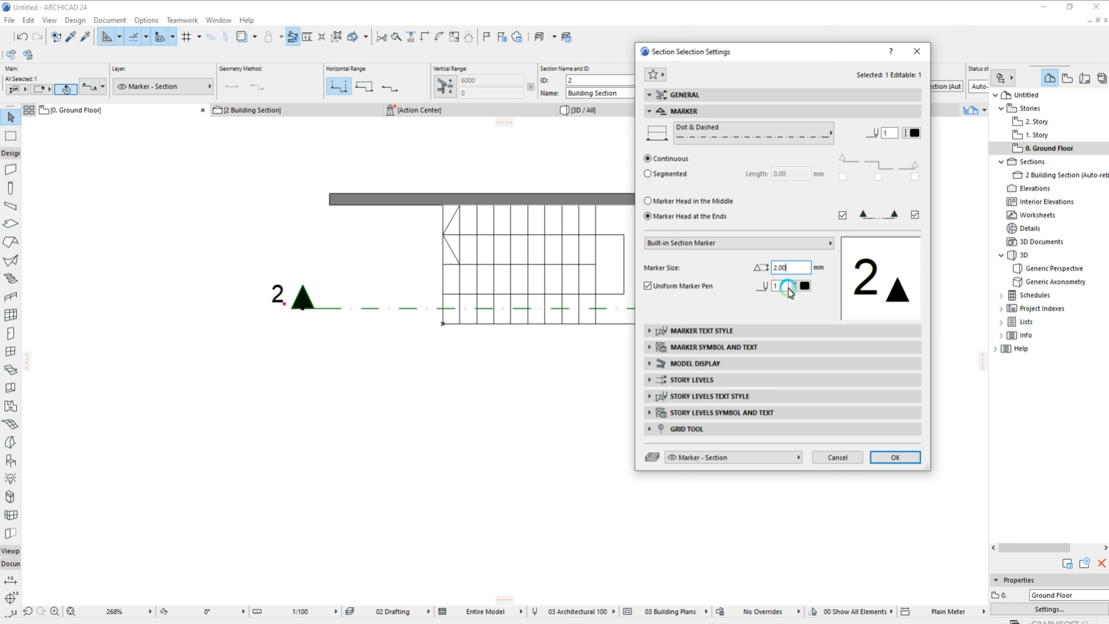
Set the section marker size to 3 mm and its marker text height to 2 mm, and deselect the section line.
{"action": "left_click", "coordinate": [891, 456]}
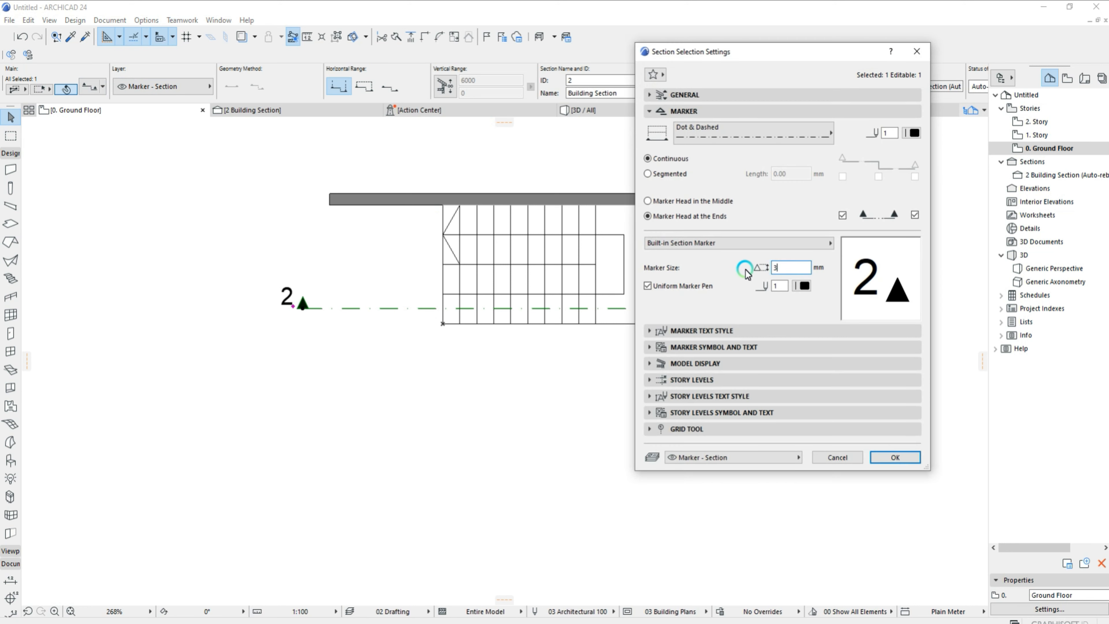
{"action": "left_click", "coordinate": [705, 330]}
{"action": "left_click", "coordinate": [694, 397]}
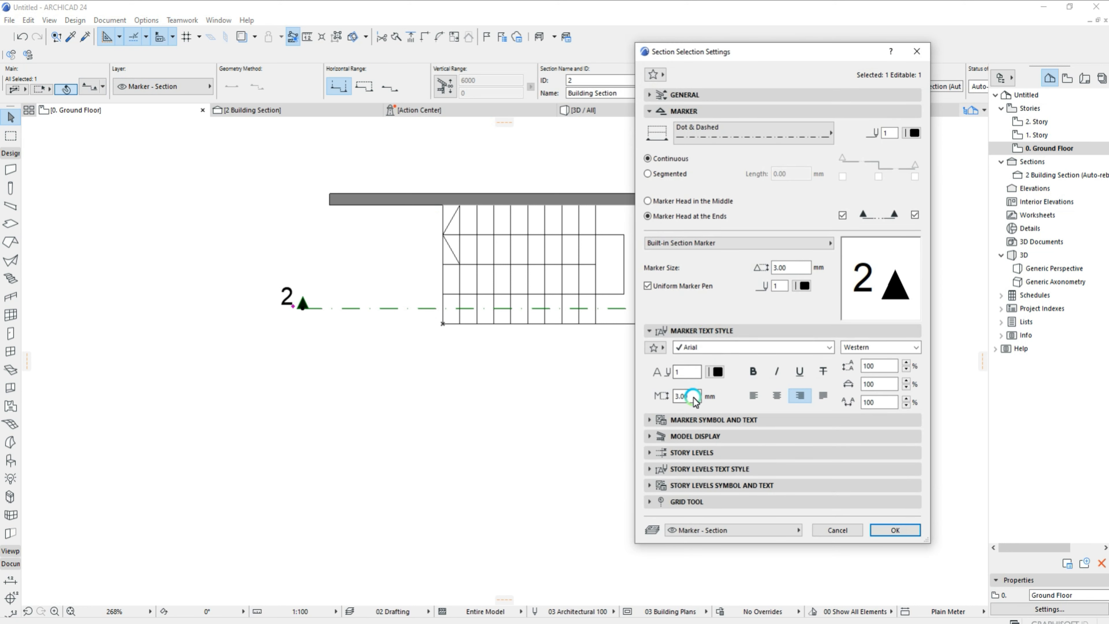
{"action": "left_click", "coordinate": [884, 526]}
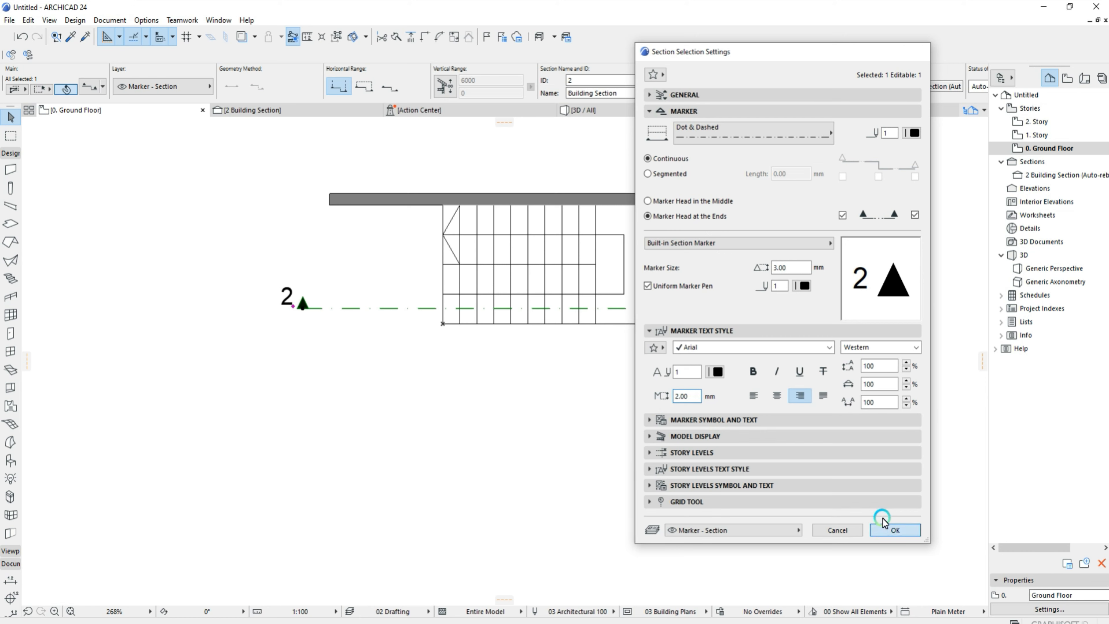
{"action": "key", "text": "Escape"}
Open building section 2 and change the building material of the solid body under the stair flights to Tile - Floor.
{"action": "scroll", "coordinate": [478, 266], "scroll_direction": "up", "scroll_amount": 2}
{"action": "middle_click_drag", "start_coordinate": [478, 265], "coordinate": [521, 308]}
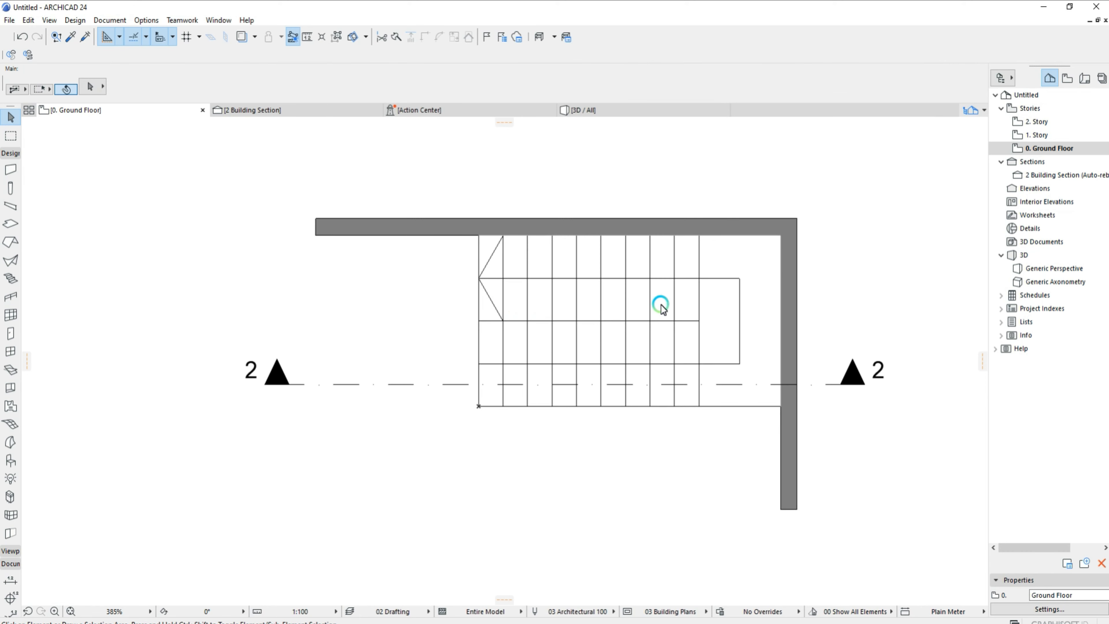
{"action": "double_click", "coordinate": [1081, 175]}
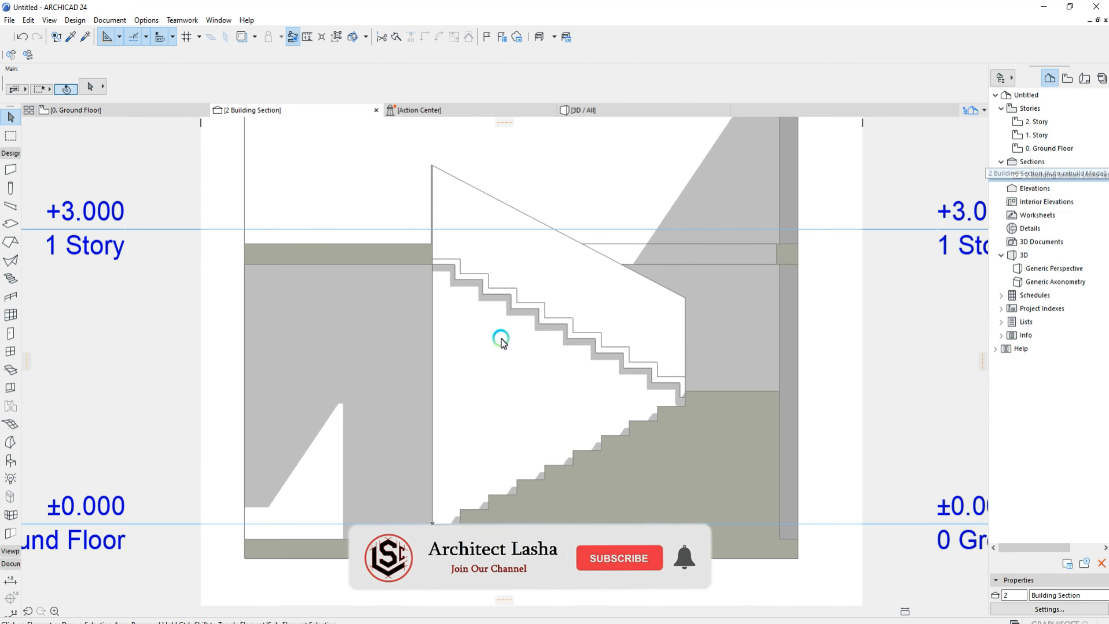
{"action": "scroll", "coordinate": [681, 412], "scroll_direction": "up", "scroll_amount": 1}
{"action": "left_click", "coordinate": [694, 437]}
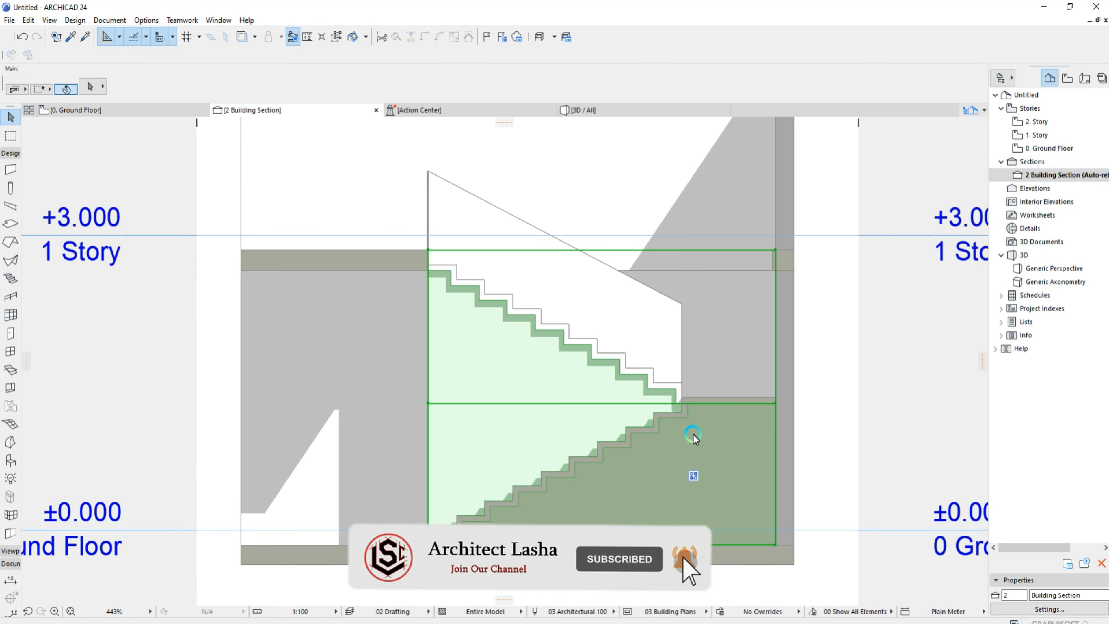
{"action": "left_click", "coordinate": [376, 258], "text": "shift"}
{"action": "left_click", "coordinate": [406, 264], "text": "shift"}
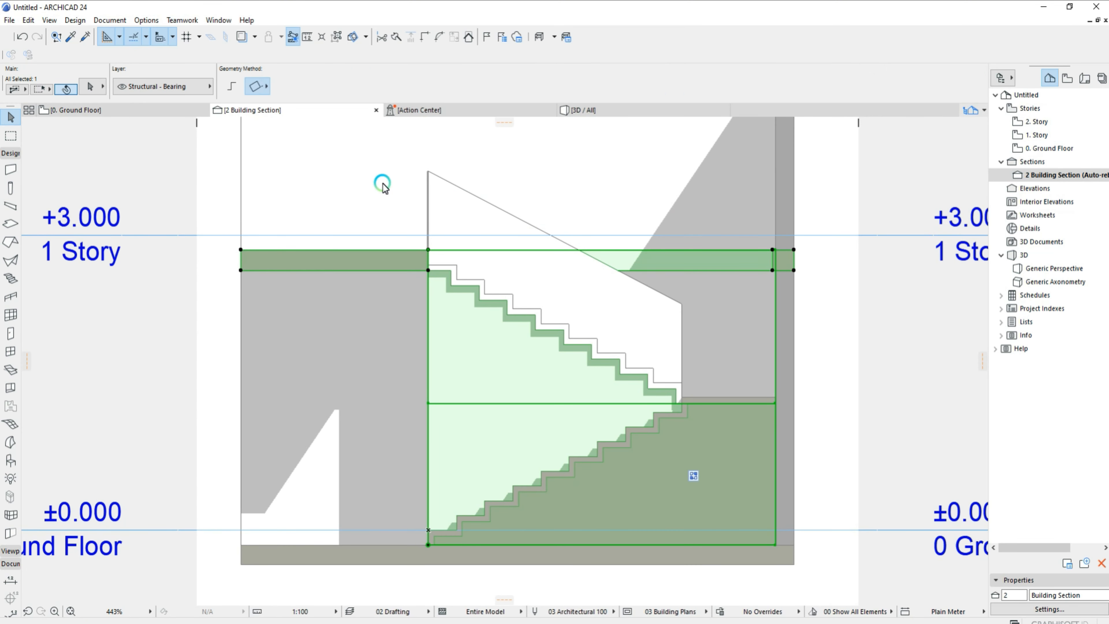
{"action": "scroll", "coordinate": [527, 74], "scroll_direction": "up", "scroll_amount": 3}
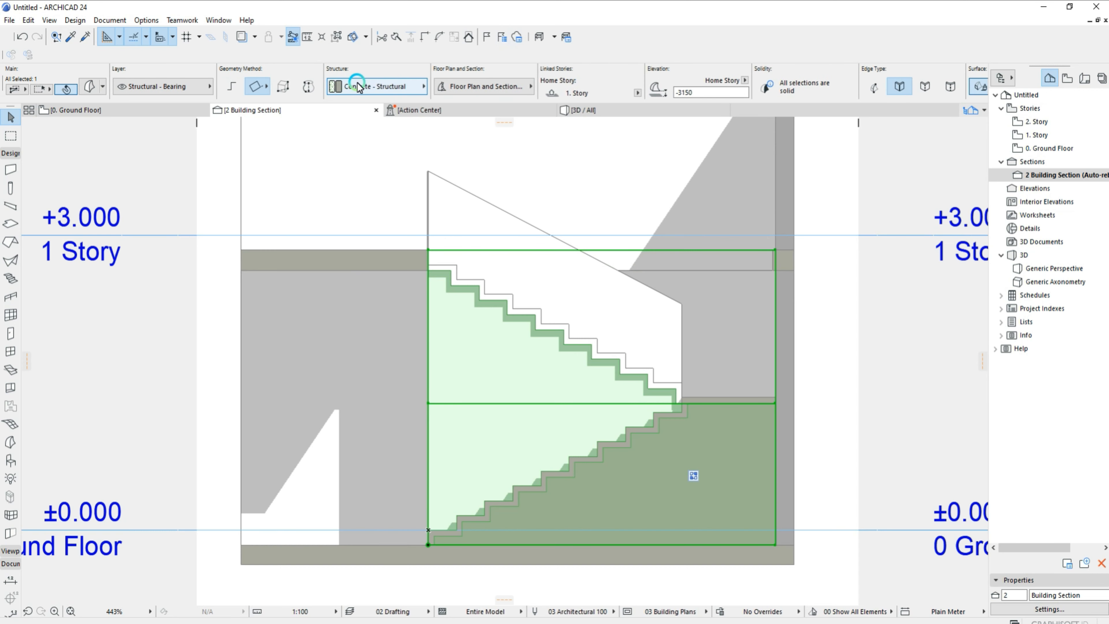
{"action": "left_click", "coordinate": [375, 86]}
{"action": "left_click", "coordinate": [504, 410]}
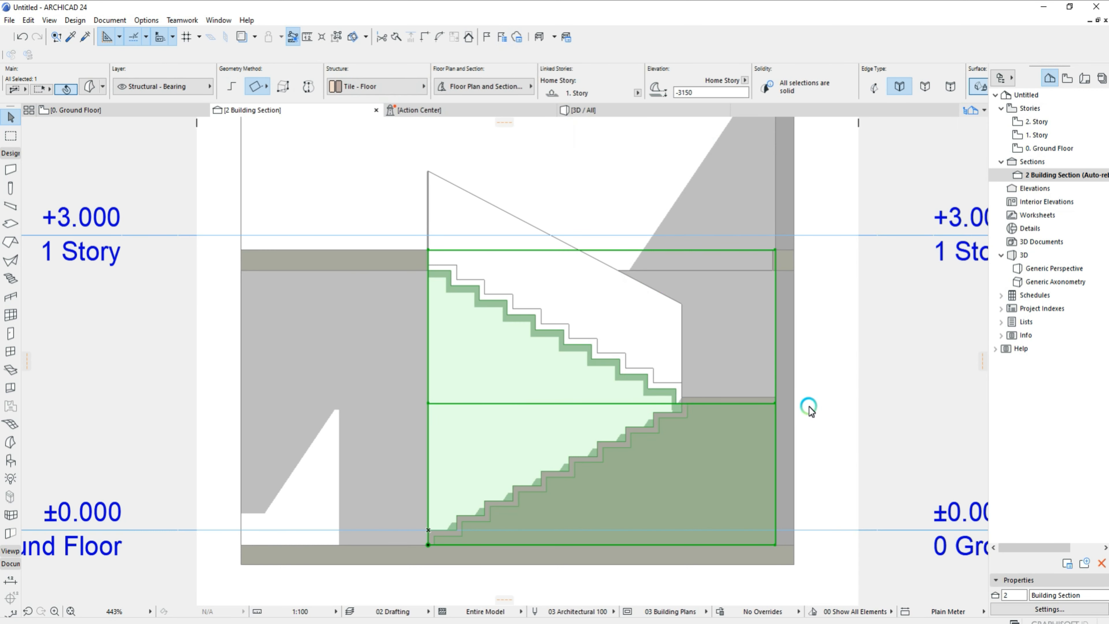
{"action": "left_click", "coordinate": [842, 404]}
Begin a linear dimension chain by picking the base point and each step corner of the lower stair flight.
{"action": "scroll", "coordinate": [650, 434], "scroll_direction": "up", "scroll_amount": 2}
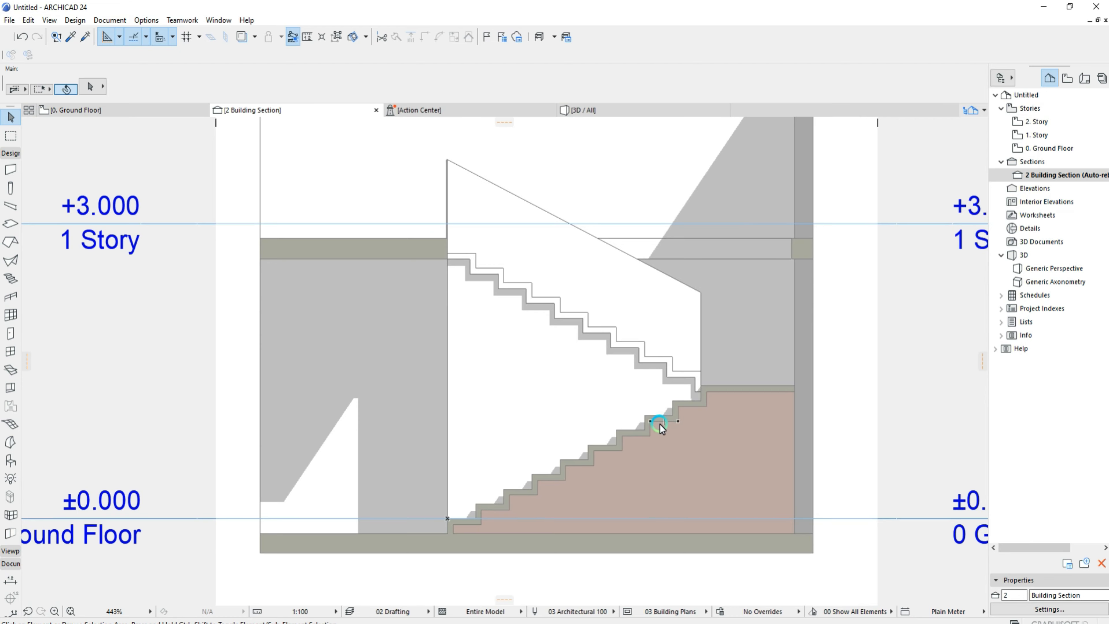
{"action": "left_click", "coordinate": [10, 153]}
{"action": "left_click", "coordinate": [9, 181]}
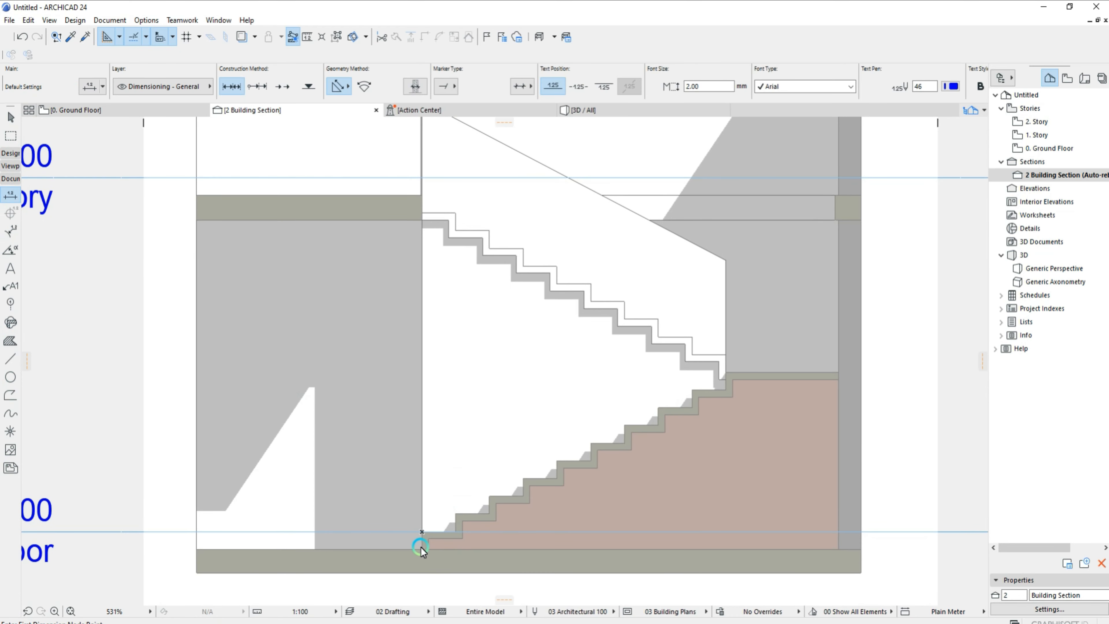
{"action": "scroll", "coordinate": [446, 540], "scroll_direction": "up", "scroll_amount": 2}
{"action": "left_click", "coordinate": [457, 529]}
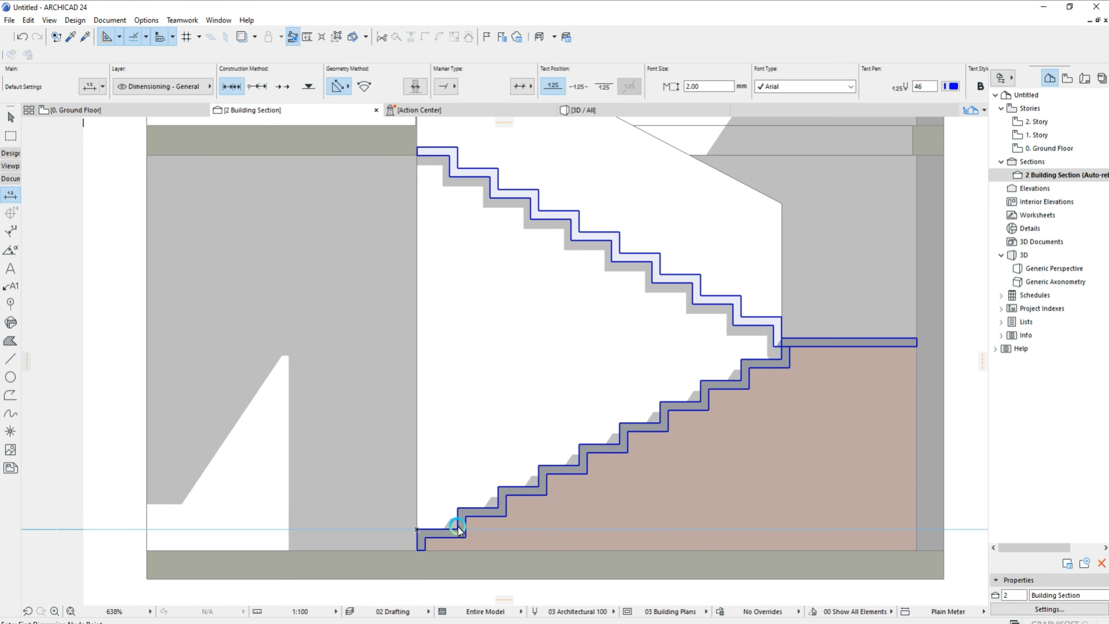
{"action": "left_click", "coordinate": [457, 508]}
{"action": "left_click", "coordinate": [497, 486]}
{"action": "left_click", "coordinate": [538, 466]}
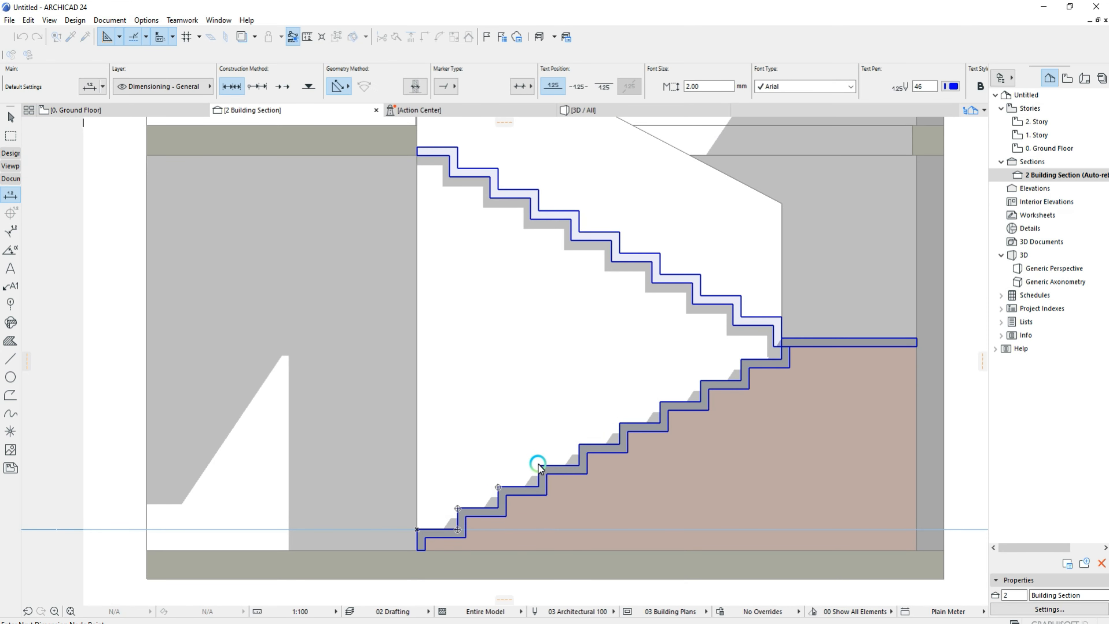
{"action": "left_click", "coordinate": [416, 550]}
{"action": "middle_click_drag", "start_coordinate": [608, 375], "coordinate": [559, 434]}
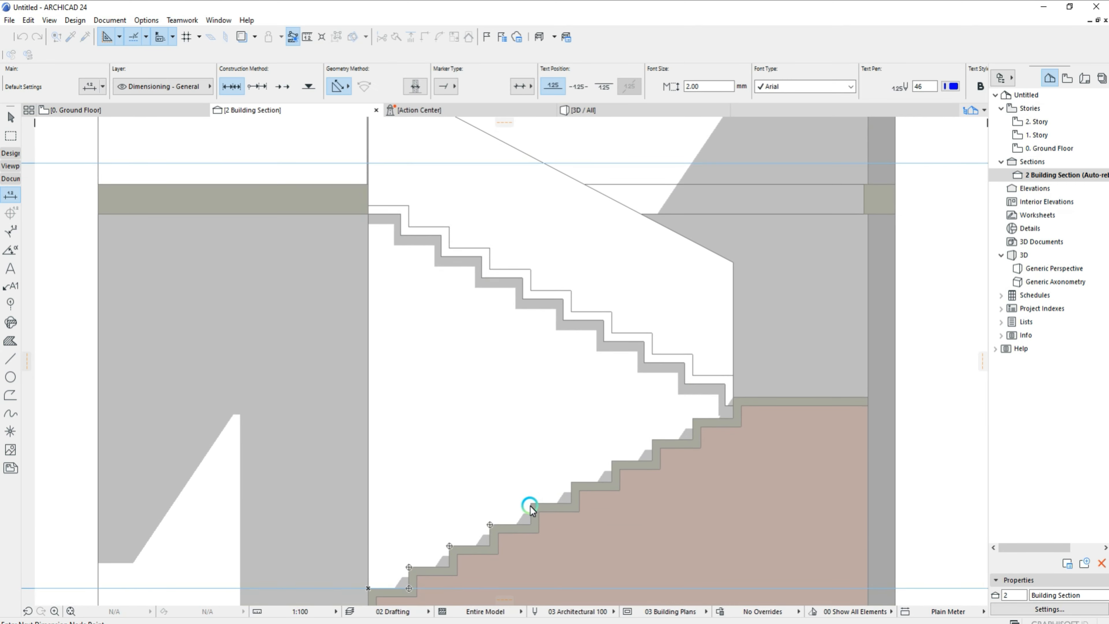
{"action": "left_click", "coordinate": [530, 504]}
{"action": "left_click", "coordinate": [571, 482]}
{"action": "left_click", "coordinate": [612, 461]}
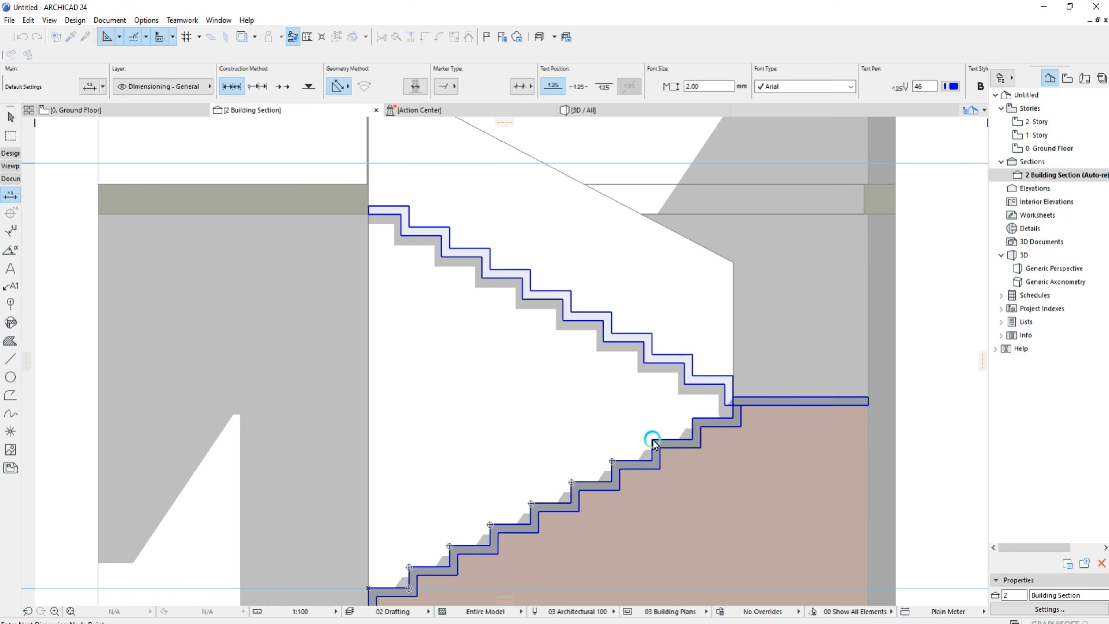
{"action": "left_click", "coordinate": [652, 440]}
{"action": "left_click", "coordinate": [693, 418]}
Continue the dimension chain along the step corners of the upper flight, up to the upper slab's top edge.
{"action": "left_click", "coordinate": [731, 375]}
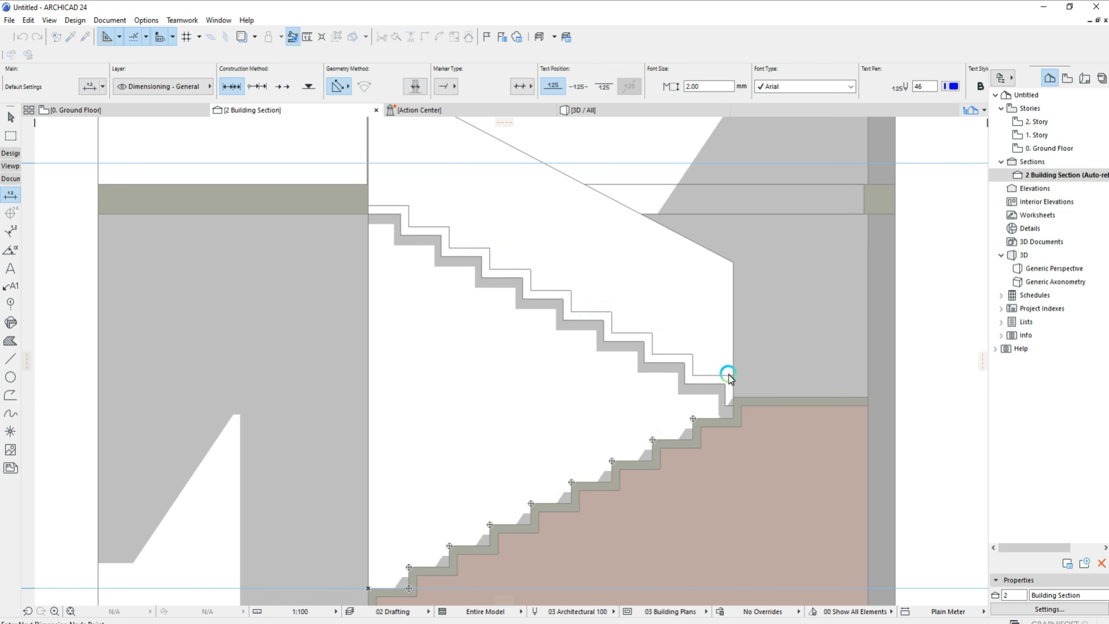
{"action": "left_click", "coordinate": [692, 354]}
{"action": "left_click", "coordinate": [652, 332]}
{"action": "left_click", "coordinate": [611, 312]}
{"action": "left_click", "coordinate": [570, 290]}
{"action": "left_click", "coordinate": [531, 269]}
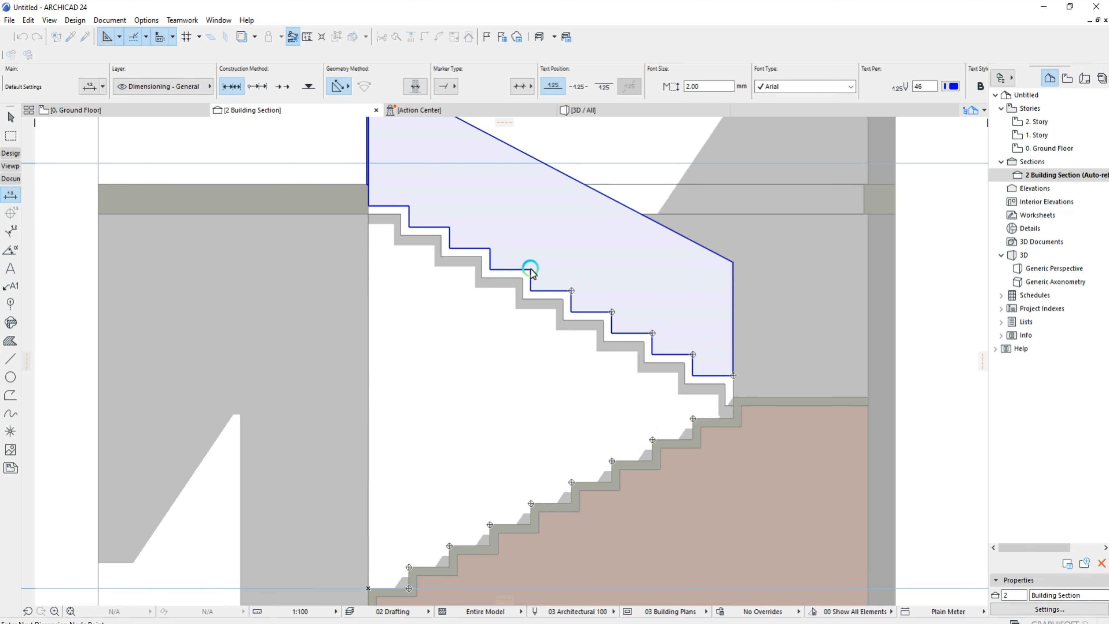
{"action": "left_click", "coordinate": [449, 227]}
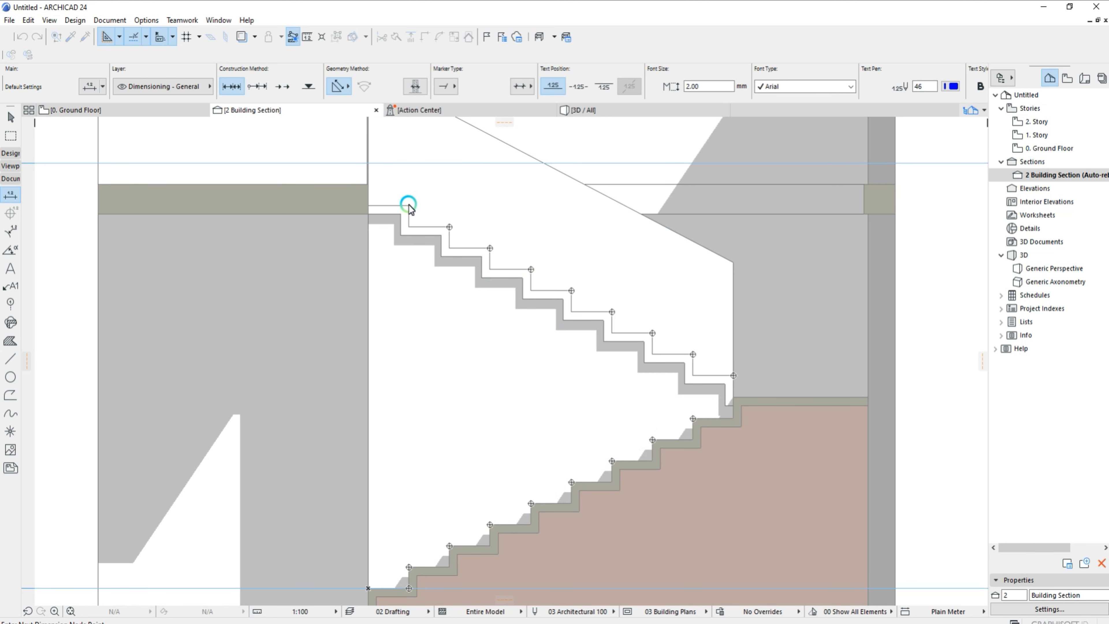
{"action": "left_click", "coordinate": [409, 206]}
{"action": "left_click", "coordinate": [367, 184]}
Finish the point selection and place the riser dimension chain vertically on the wall beside the foot of the stair.
{"action": "scroll", "coordinate": [331, 275], "scroll_direction": "down", "scroll_amount": 2}
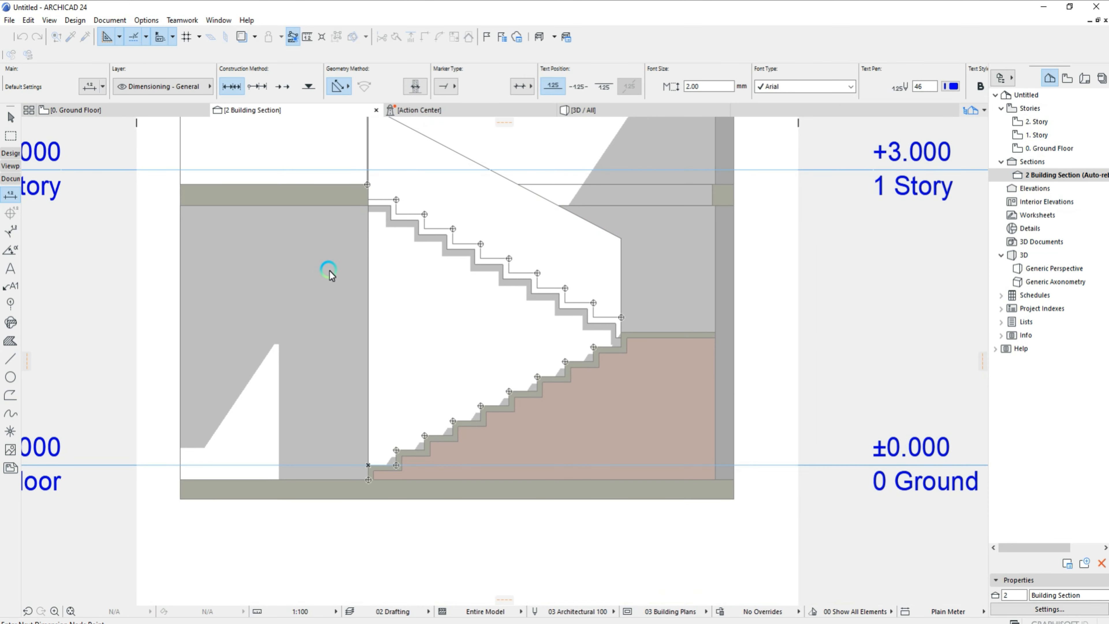
{"action": "middle_click_drag", "start_coordinate": [329, 275], "coordinate": [413, 300]}
{"action": "right_click", "coordinate": [318, 305]}
{"action": "left_click", "coordinate": [384, 379]}
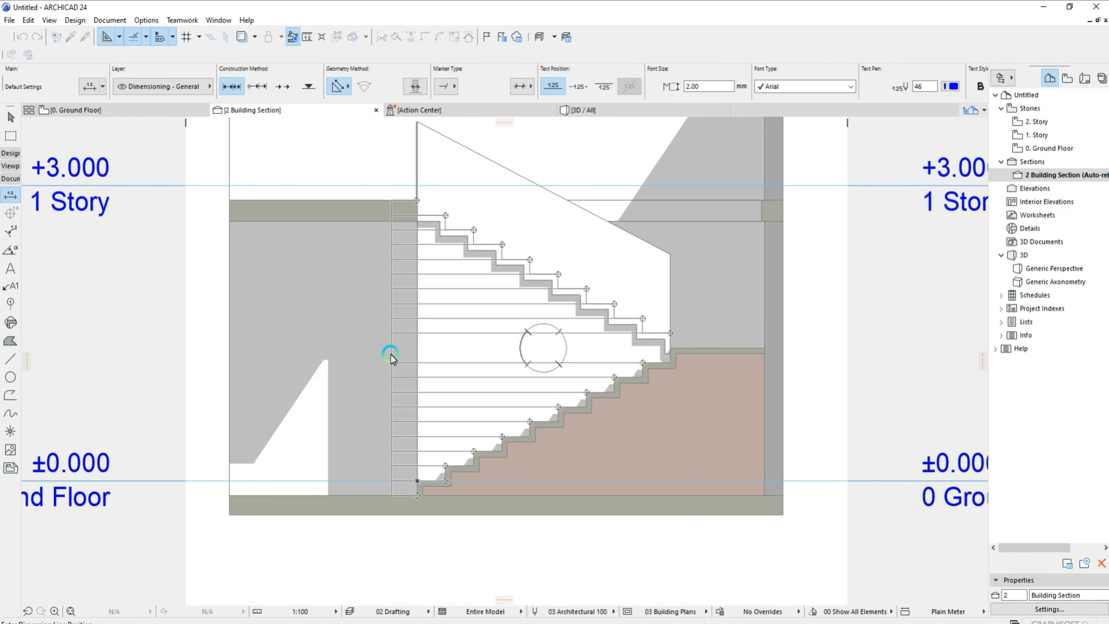
{"action": "left_click", "coordinate": [385, 365]}
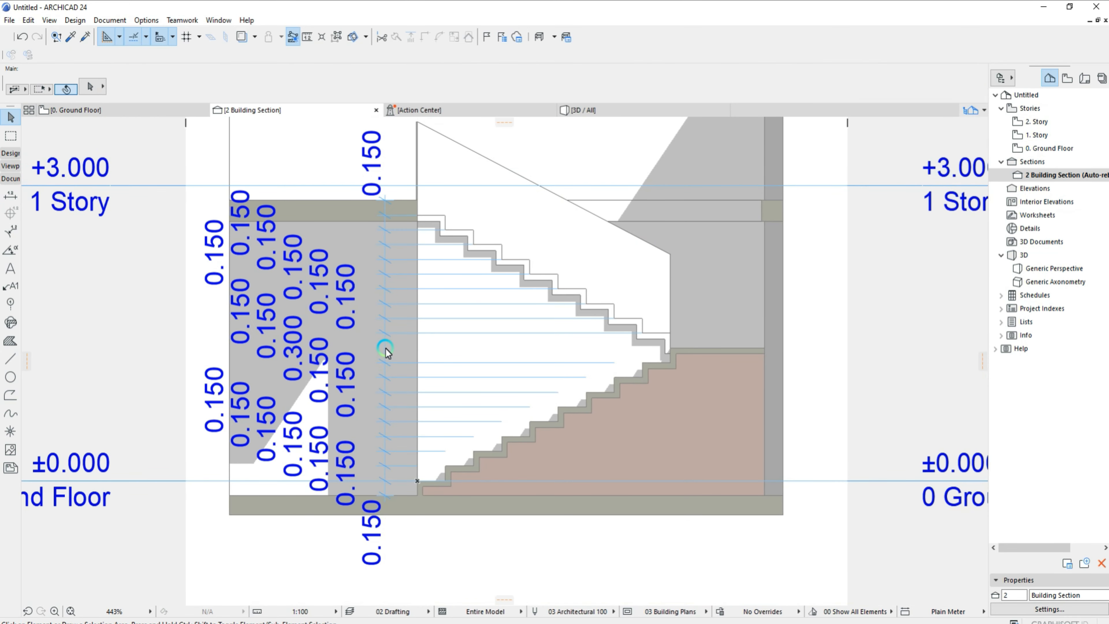
Select the riser dimension chain and set its marker size to 0.80 mm and its text pen to black pen 1.
{"action": "scroll", "coordinate": [384, 345], "scroll_direction": "up", "scroll_amount": 1}
{"action": "scroll", "coordinate": [382, 342], "scroll_direction": "up", "scroll_amount": 2}
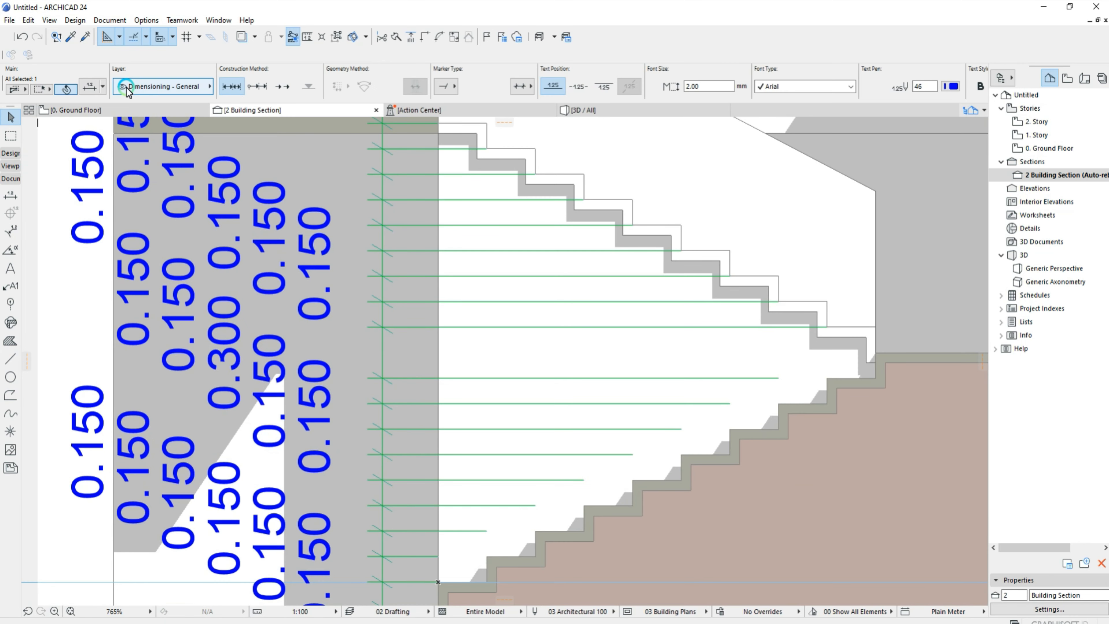
{"action": "double_click", "coordinate": [591, 205]}
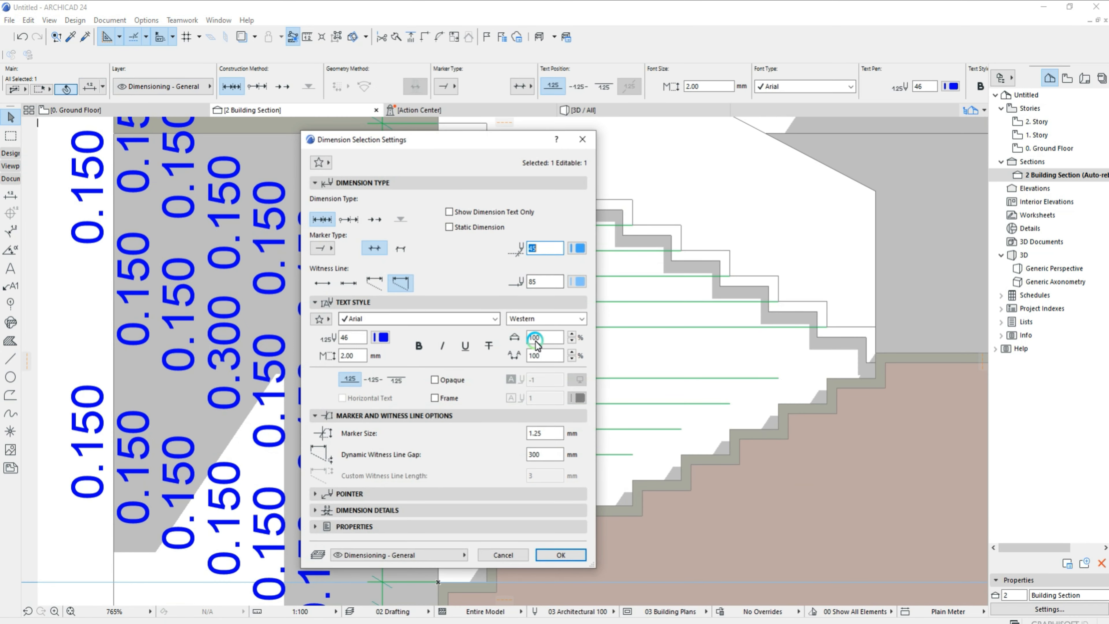
{"action": "left_click", "coordinate": [541, 433]}
{"action": "type", "text": "0."}
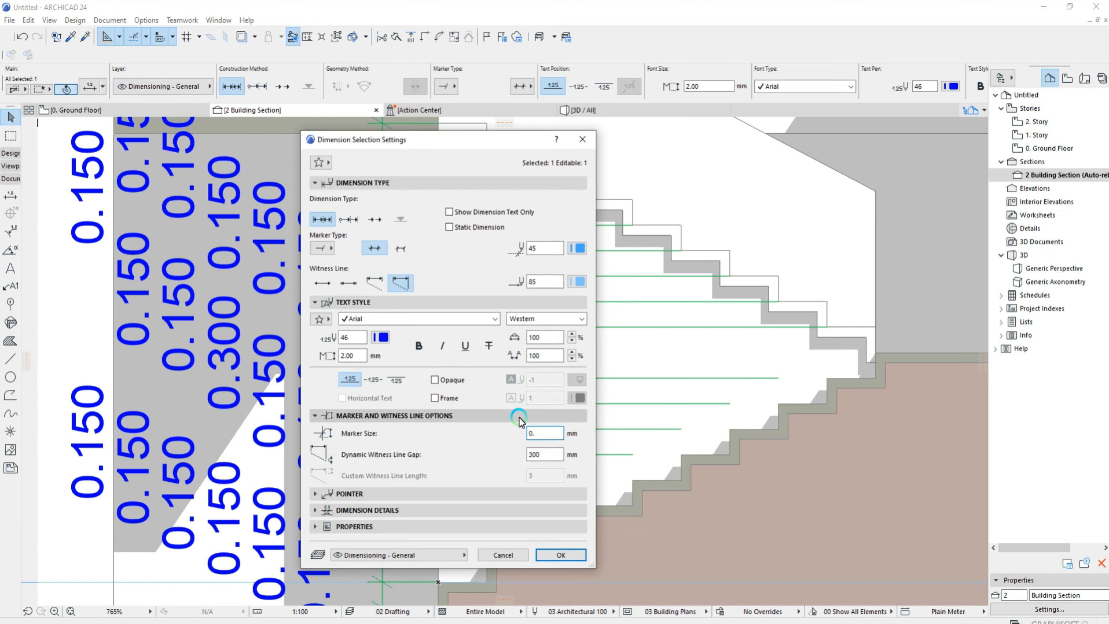
{"action": "type", "text": "80"}
{"action": "left_click", "coordinate": [382, 337]}
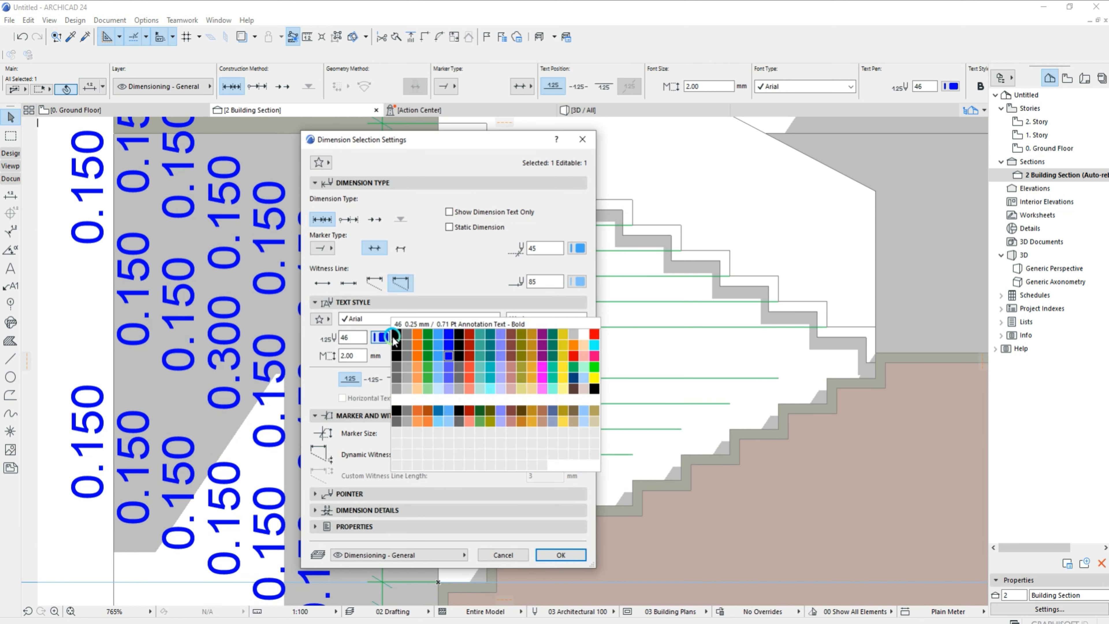
{"action": "left_click", "coordinate": [398, 334]}
Give the dimension chain red pen 20 for its line and markers and black pen 1 for its witness lines.
{"action": "left_click", "coordinate": [577, 247]}
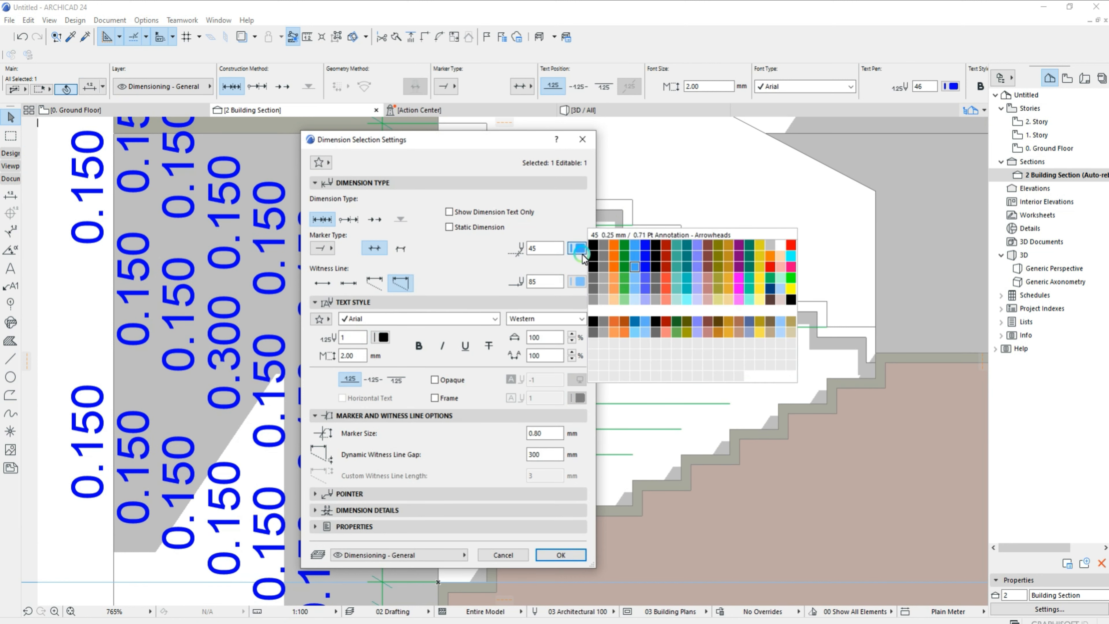
{"action": "left_click", "coordinate": [790, 245]}
{"action": "left_click", "coordinate": [574, 284]}
{"action": "left_click", "coordinate": [591, 282]}
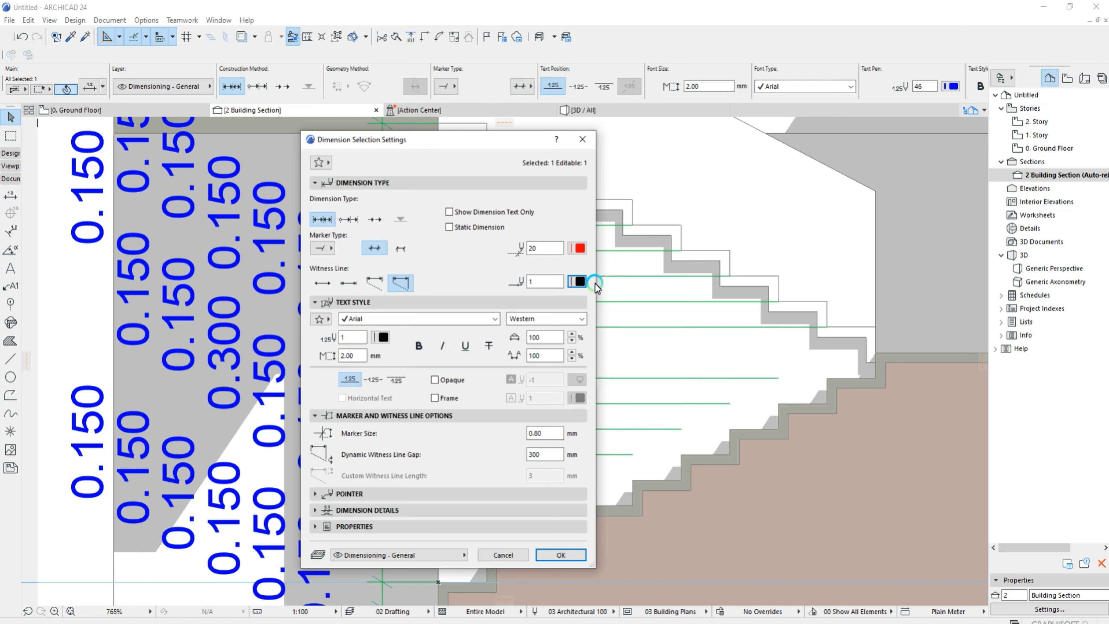
{"action": "left_click", "coordinate": [401, 493]}
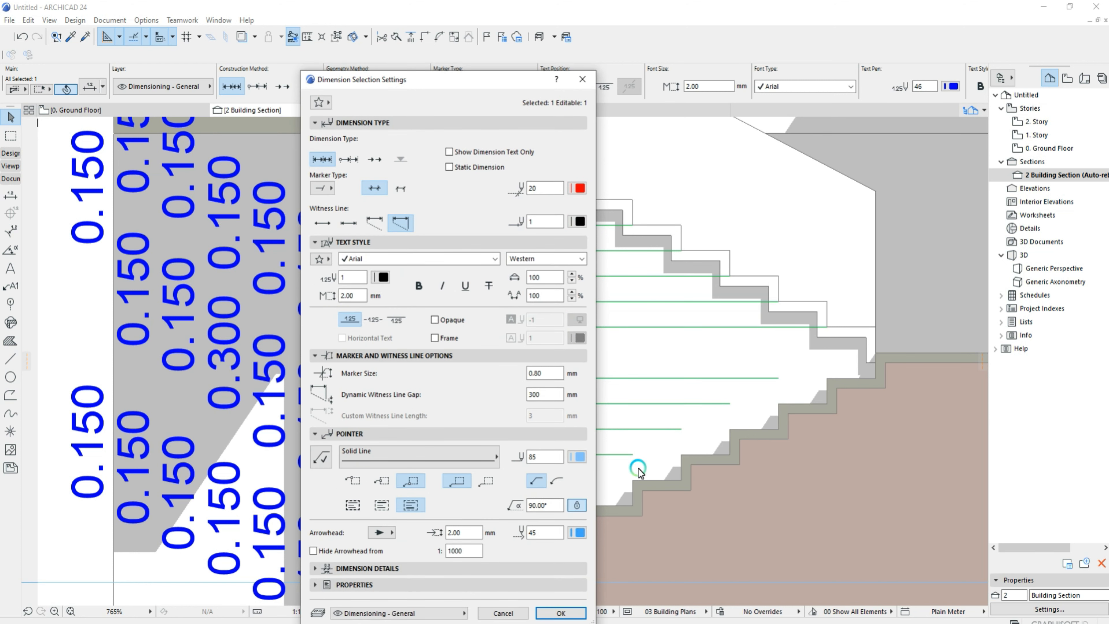
{"action": "left_click", "coordinate": [557, 615]}
Reduce the riser dimension chain's text size so the values sit closer to the line, and deselect it.
{"action": "scroll", "coordinate": [496, 286], "scroll_direction": "down", "scroll_amount": 1}
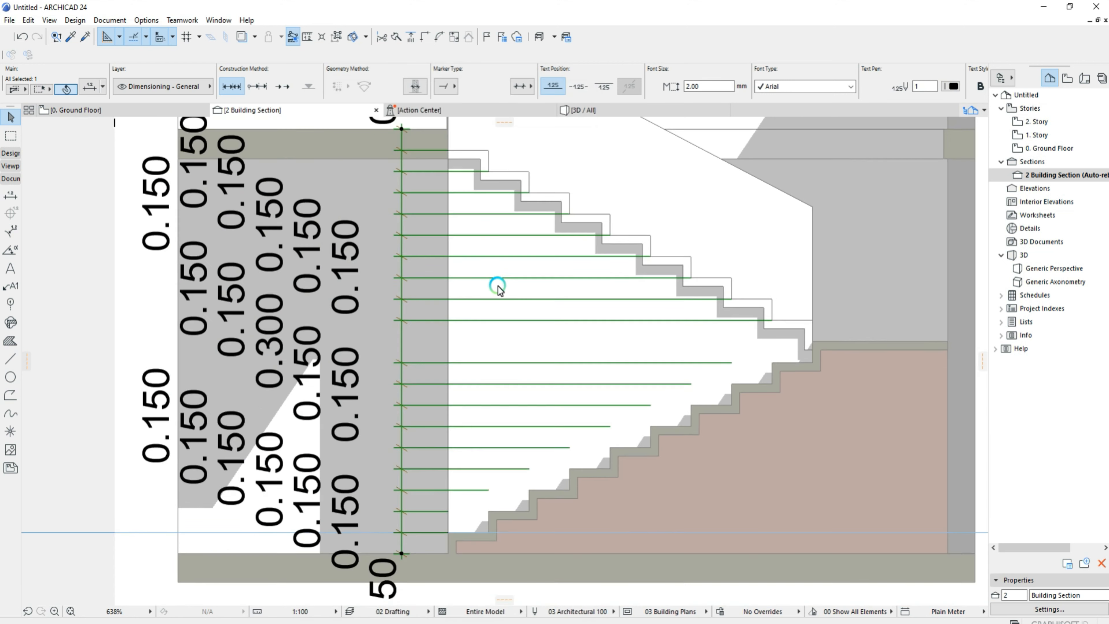
{"action": "left_click_drag", "start_coordinate": [700, 87], "coordinate": [627, 98]}
{"action": "left_click", "coordinate": [175, 141]}
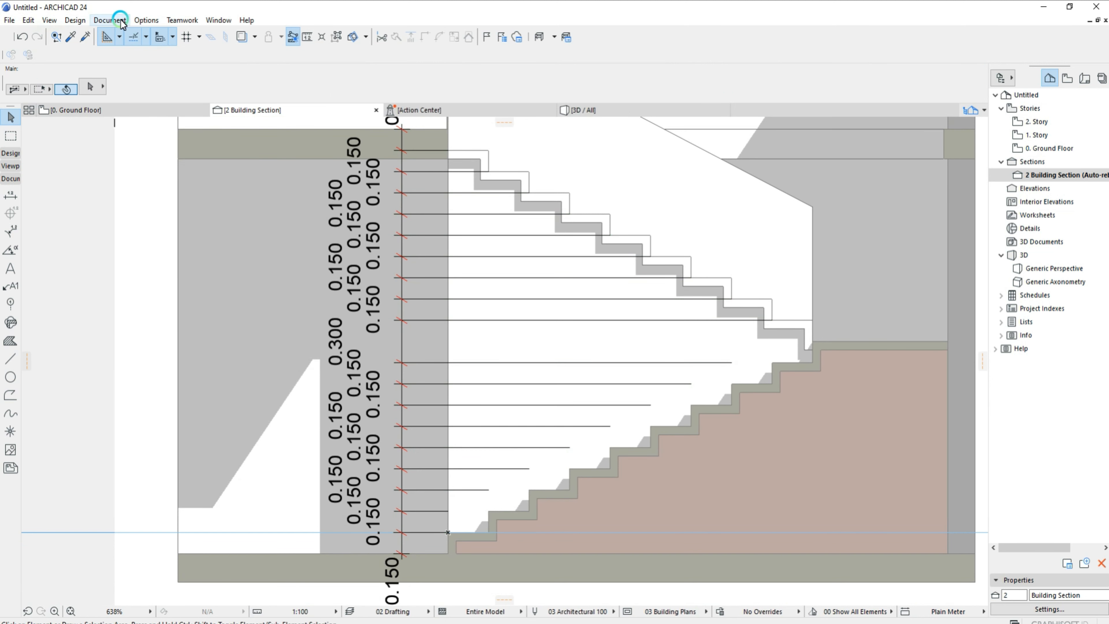
Set the project's linear dimensions to centimeters with no decimals.
{"action": "left_click", "coordinate": [109, 20]}
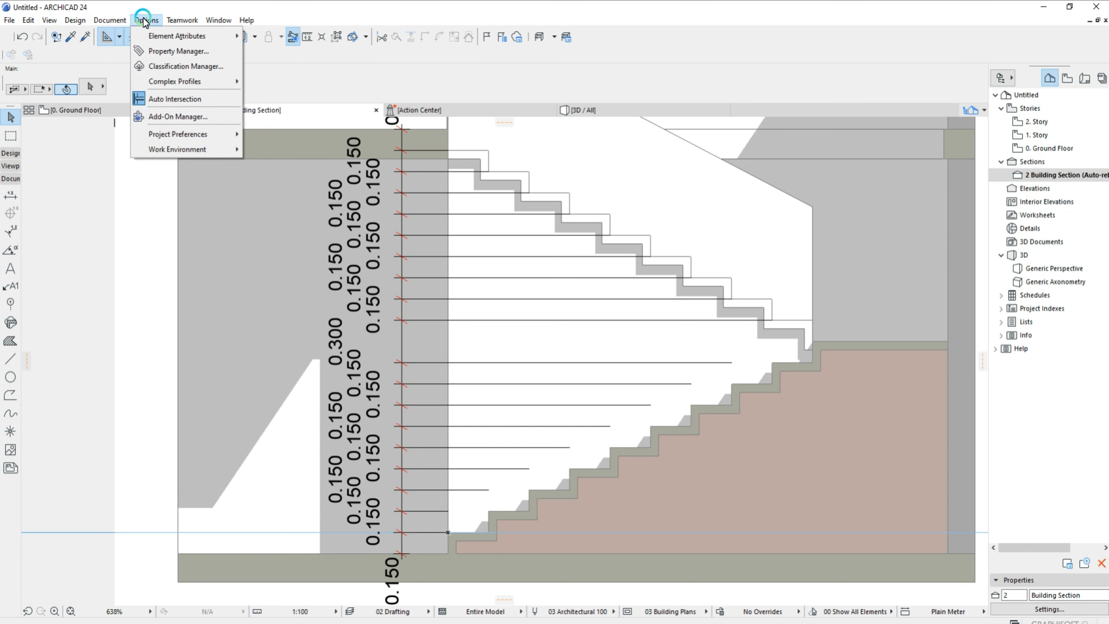
{"action": "left_click", "coordinate": [280, 153]}
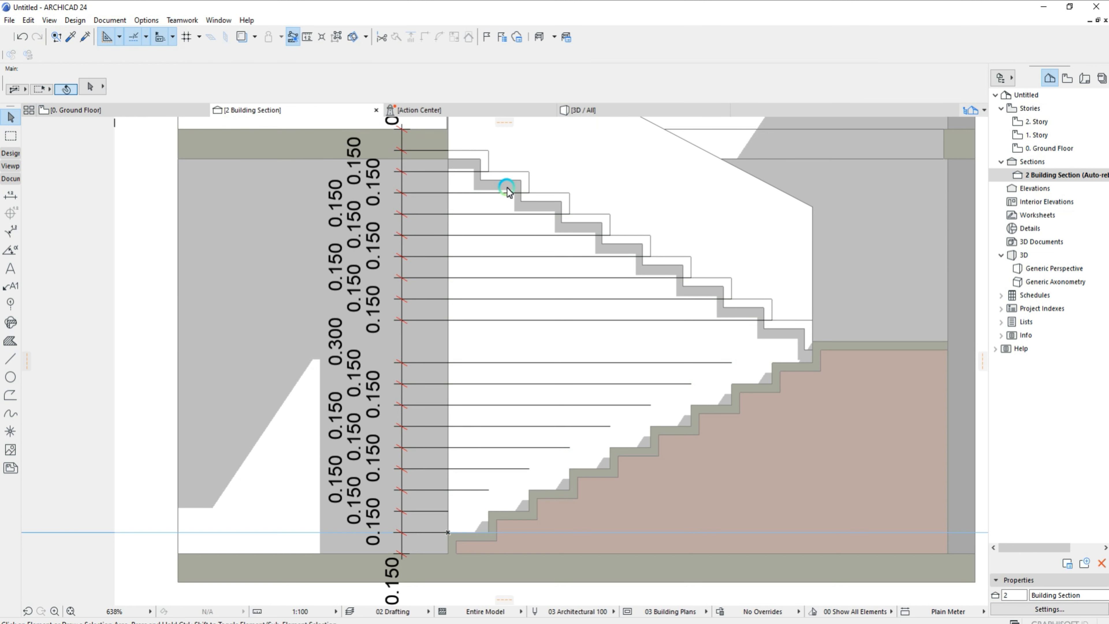
{"action": "left_click", "coordinate": [650, 323]}
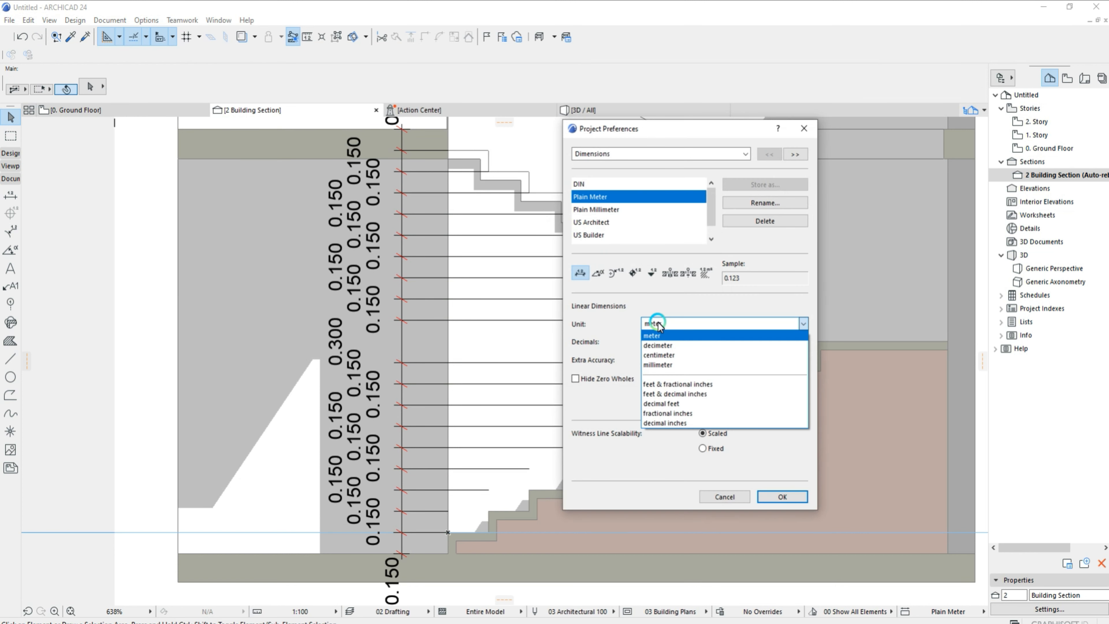
{"action": "left_click", "coordinate": [655, 345]}
{"action": "left_click", "coordinate": [661, 341]}
{"action": "left_click", "coordinate": [661, 361]}
{"action": "left_click", "coordinate": [781, 496]}
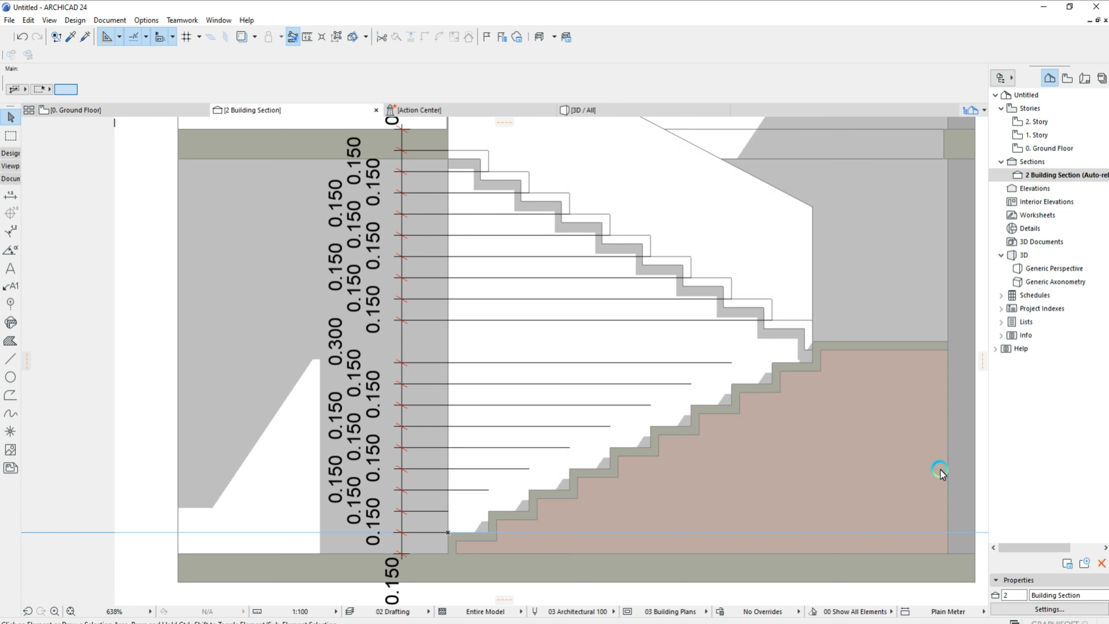
Select the riser dimension chain and set its text size to 0.60 mm.
{"action": "left_click", "coordinate": [401, 354]}
{"action": "scroll", "coordinate": [400, 356], "scroll_direction": "up", "scroll_amount": 2}
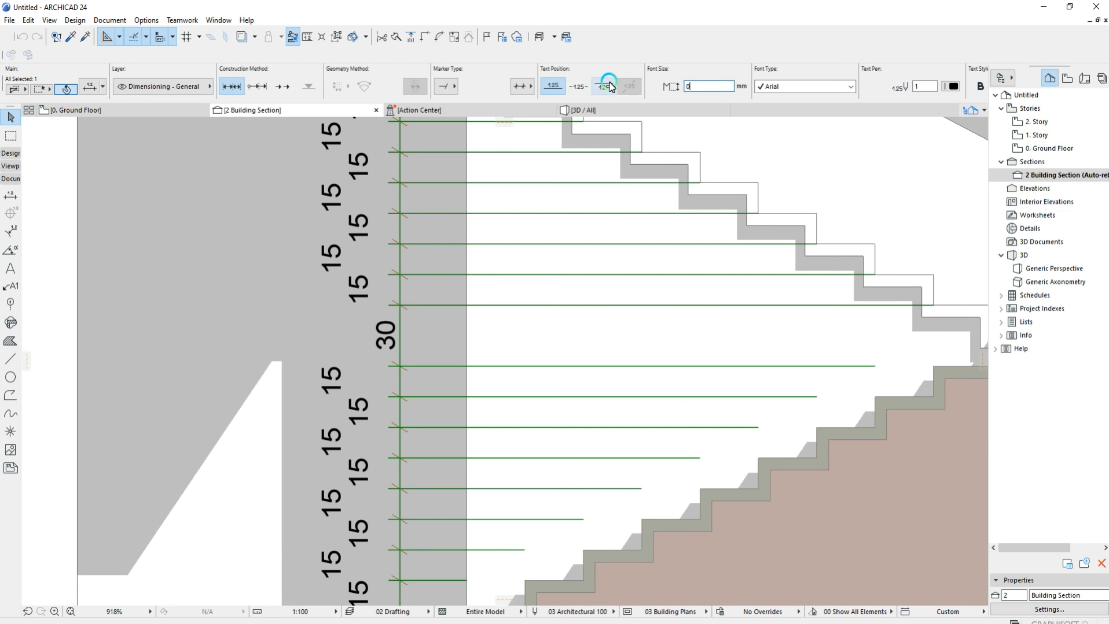
{"action": "left_click", "coordinate": [610, 86]}
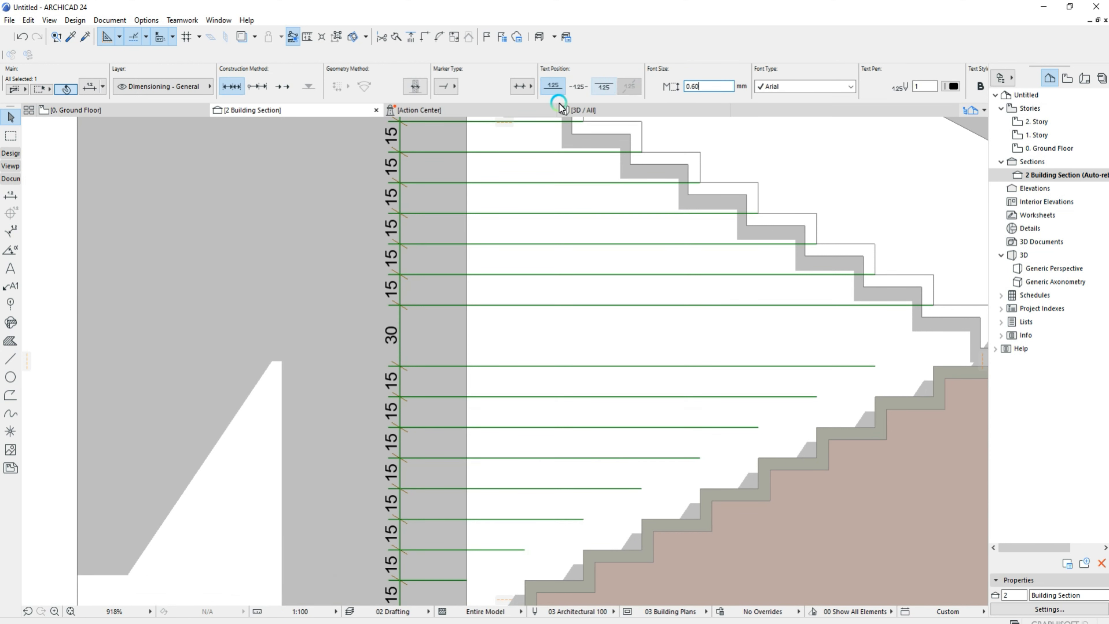
Add a dimension point at the landing's top corner to the riser chain, splitting the 30 cm segment.
{"action": "left_click", "coordinate": [400, 315]}
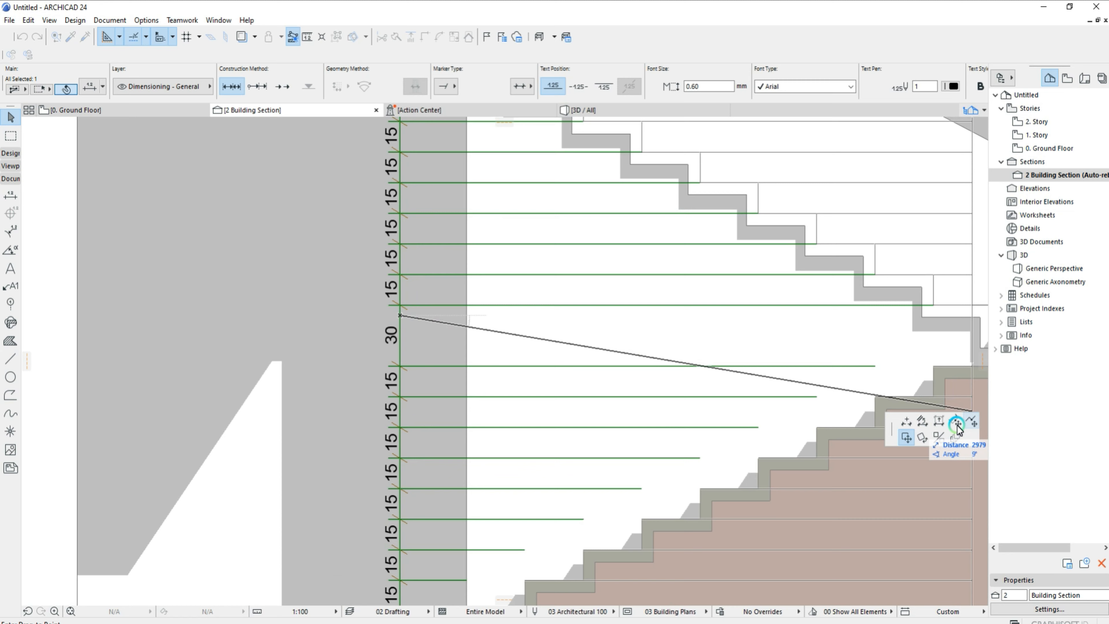
{"action": "left_click", "coordinate": [907, 421]}
{"action": "middle_click_drag", "start_coordinate": [901, 338], "coordinate": [790, 339]}
{"action": "left_click", "coordinate": [881, 336]}
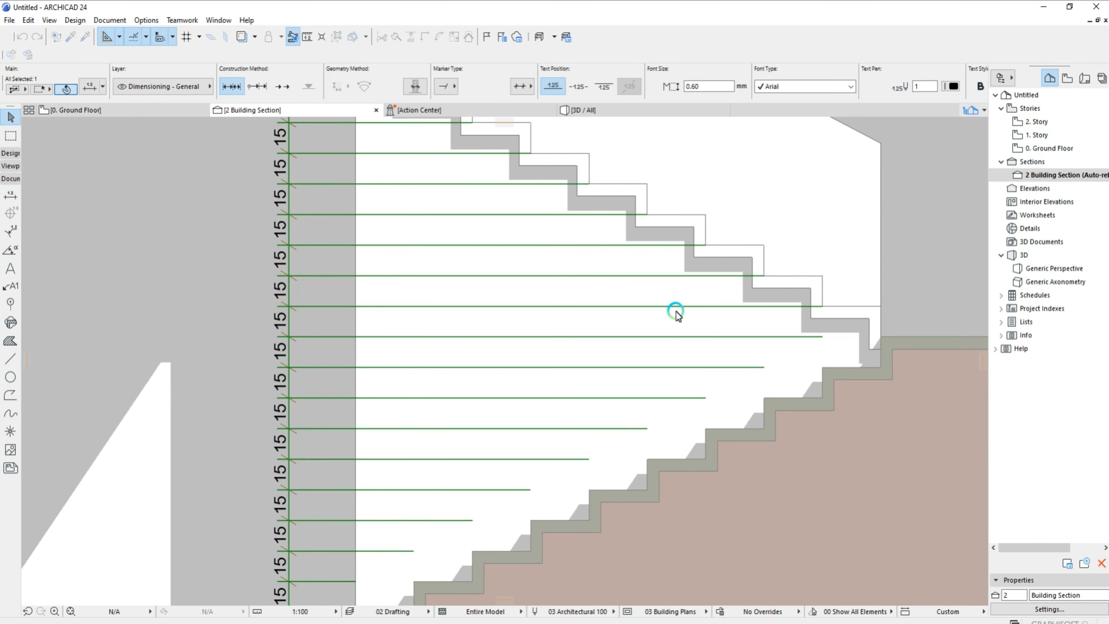
Switch the riser chain's witness lines from the dynamic type to the short type and deselect the chain.
{"action": "scroll", "coordinate": [593, 319], "scroll_direction": "down", "scroll_amount": 3}
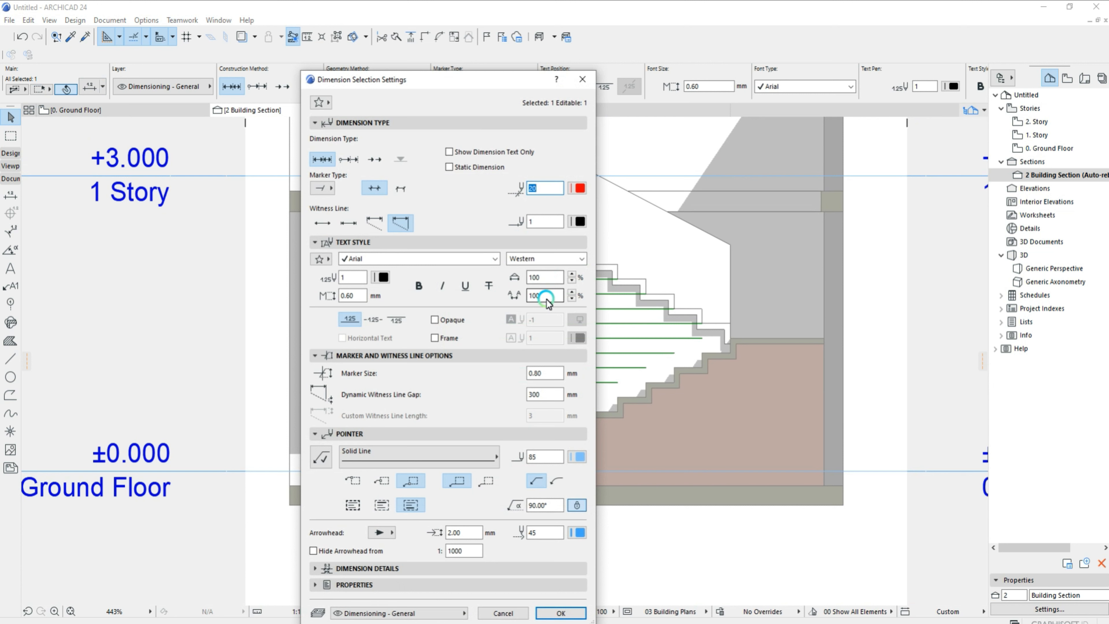
{"action": "left_click", "coordinate": [348, 223]}
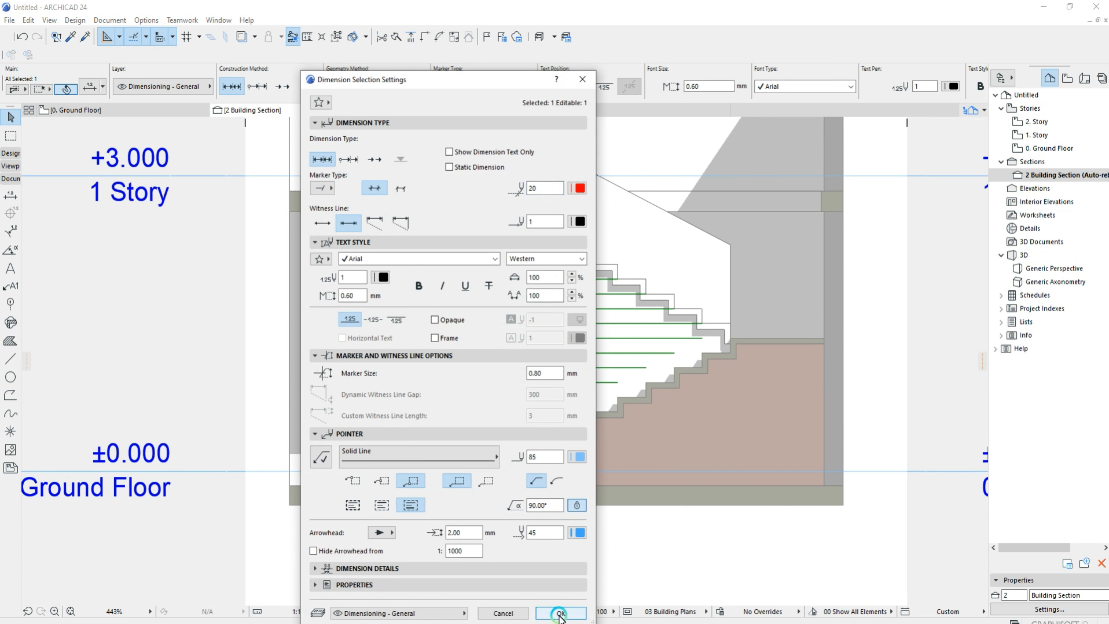
{"action": "left_click", "coordinate": [374, 223]}
{"action": "left_click", "coordinate": [560, 613]}
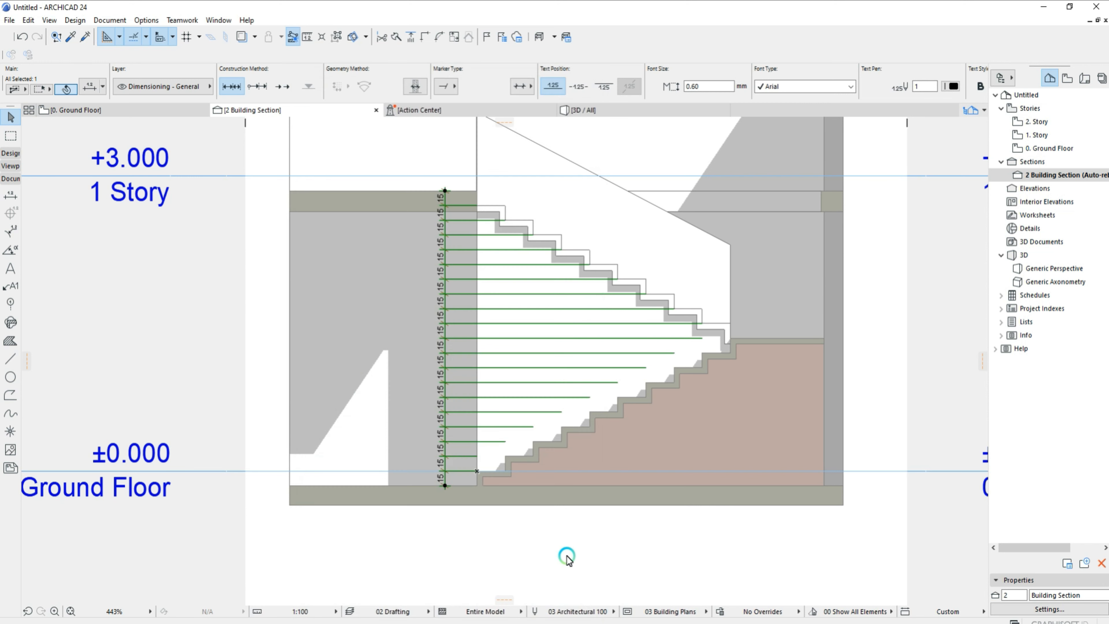
{"action": "left_click", "coordinate": [465, 339]}
Start the Dimension tool and set its construction method to elevation dimension.
{"action": "scroll", "coordinate": [465, 376], "scroll_direction": "up", "scroll_amount": 1}
{"action": "middle_click_drag", "start_coordinate": [455, 371], "coordinate": [368, 393]}
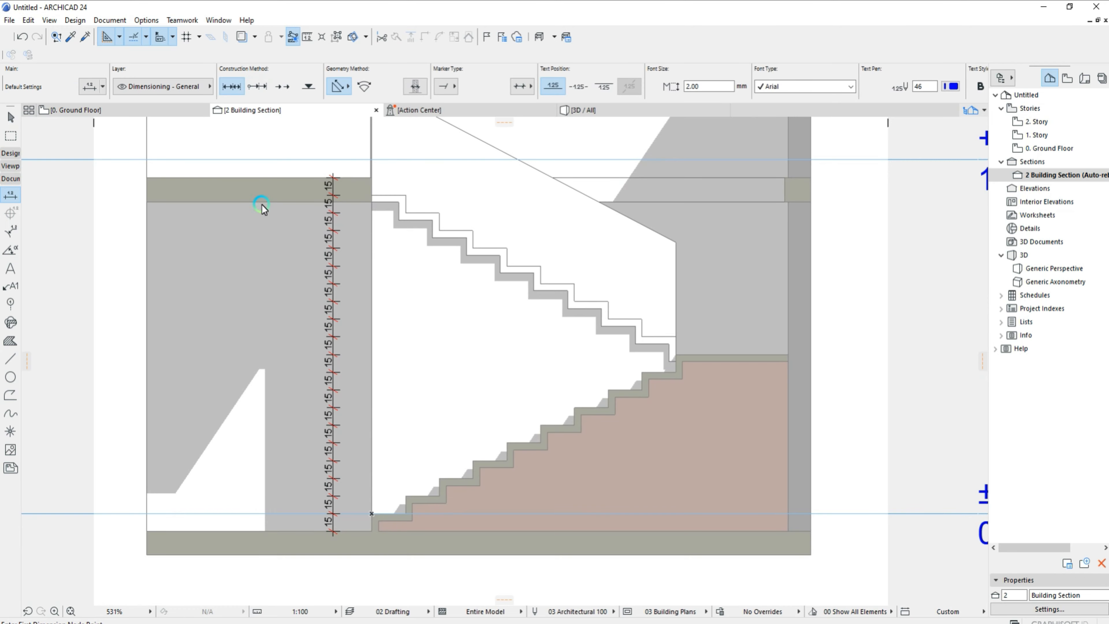
{"action": "middle_click_drag", "start_coordinate": [350, 284], "coordinate": [412, 320]}
{"action": "left_click", "coordinate": [309, 88]}
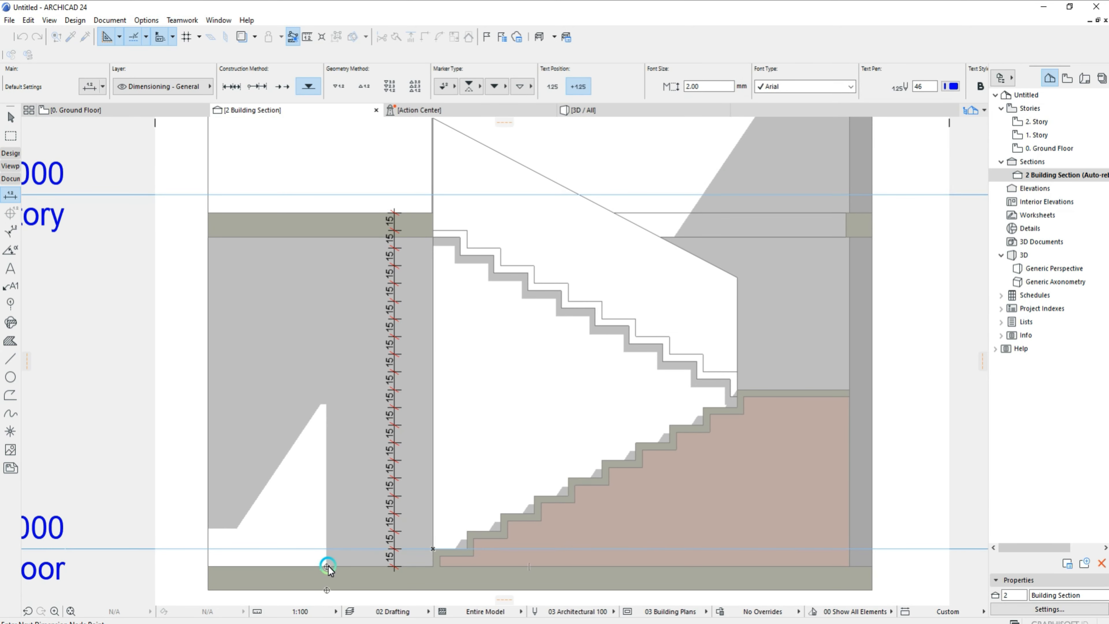
Try to place elevation dimensions on the ground floor slab, and undo the placement.
{"action": "right_click", "coordinate": [341, 351]}
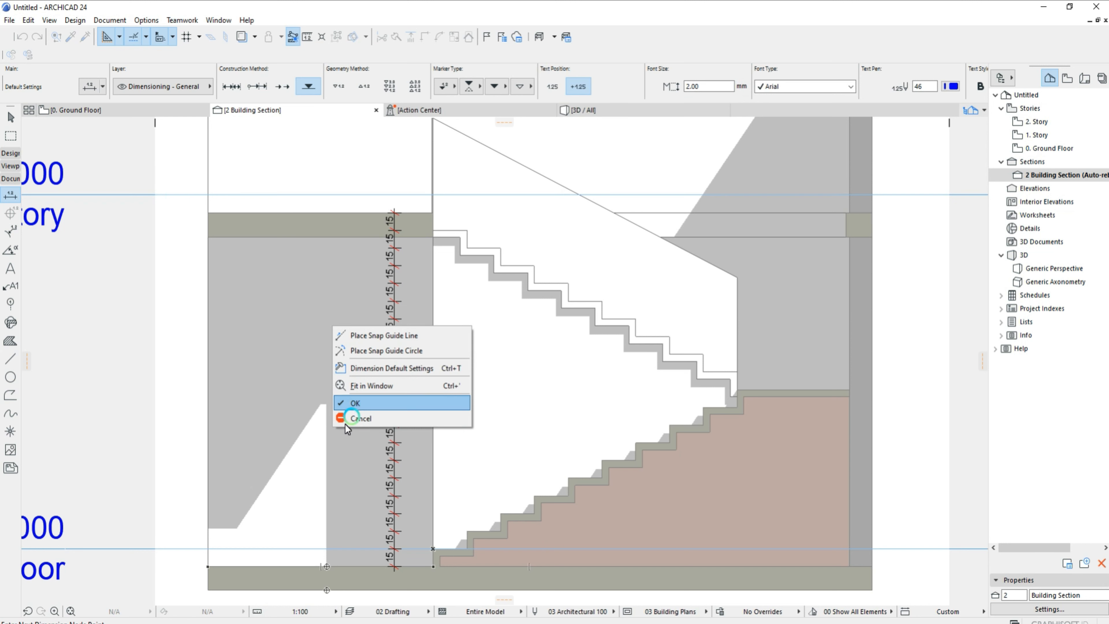
{"action": "left_click", "coordinate": [349, 403]}
{"action": "key", "text": "super"}
{"action": "key", "text": "super"}
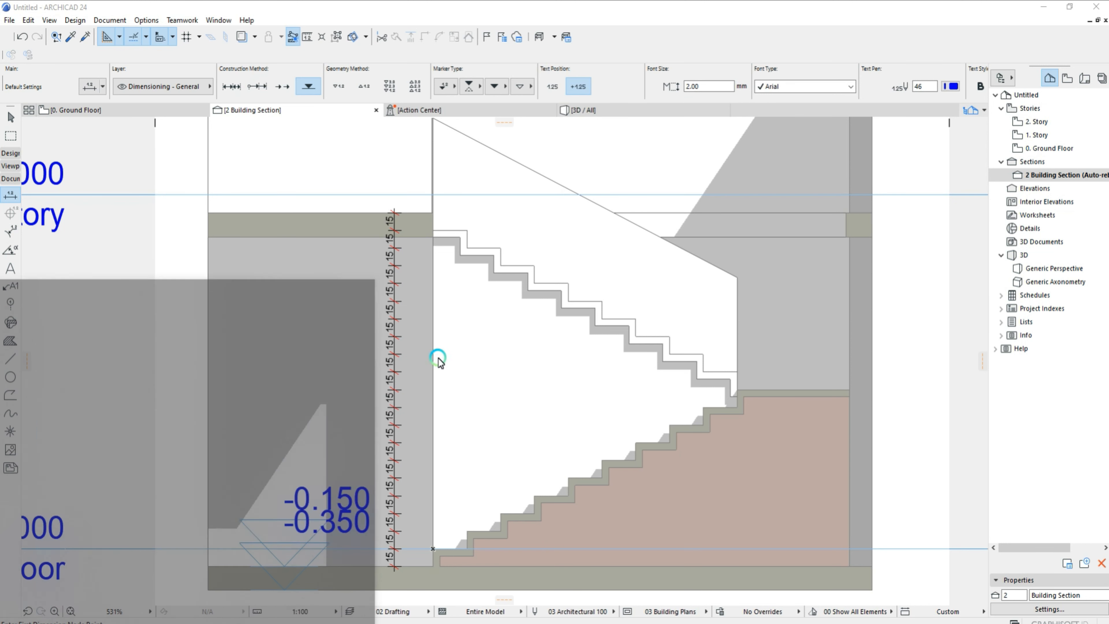
{"action": "left_click", "coordinate": [18, 38]}
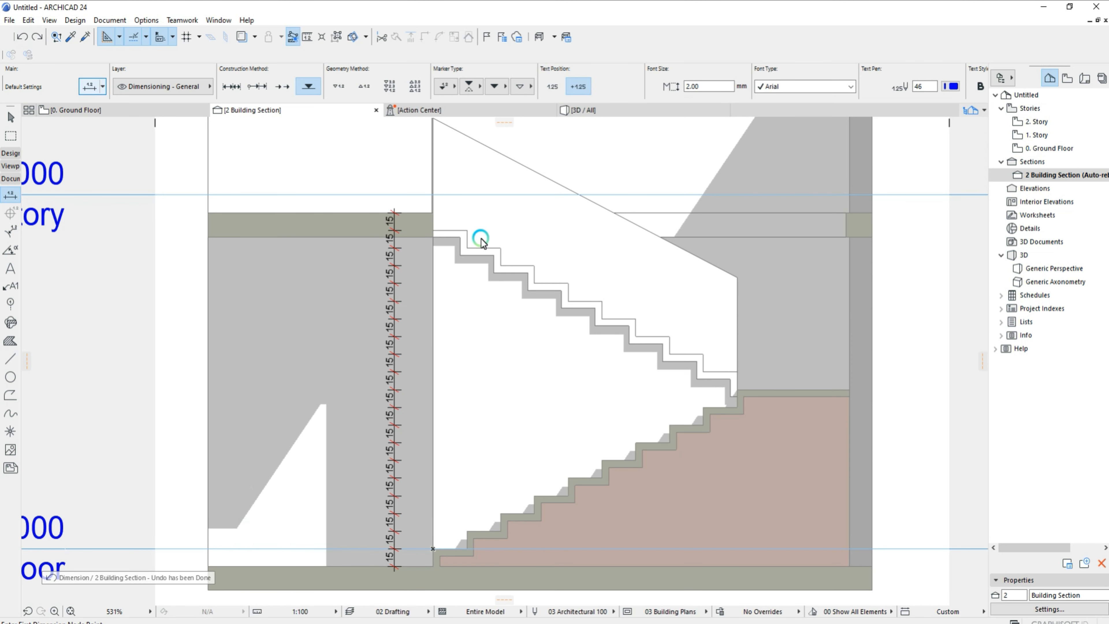
Set the default marker size of elevation dimensions to 2.00 mm.
{"action": "left_click_drag", "start_coordinate": [547, 373], "coordinate": [507, 373]}
{"action": "type", "text": "2"}
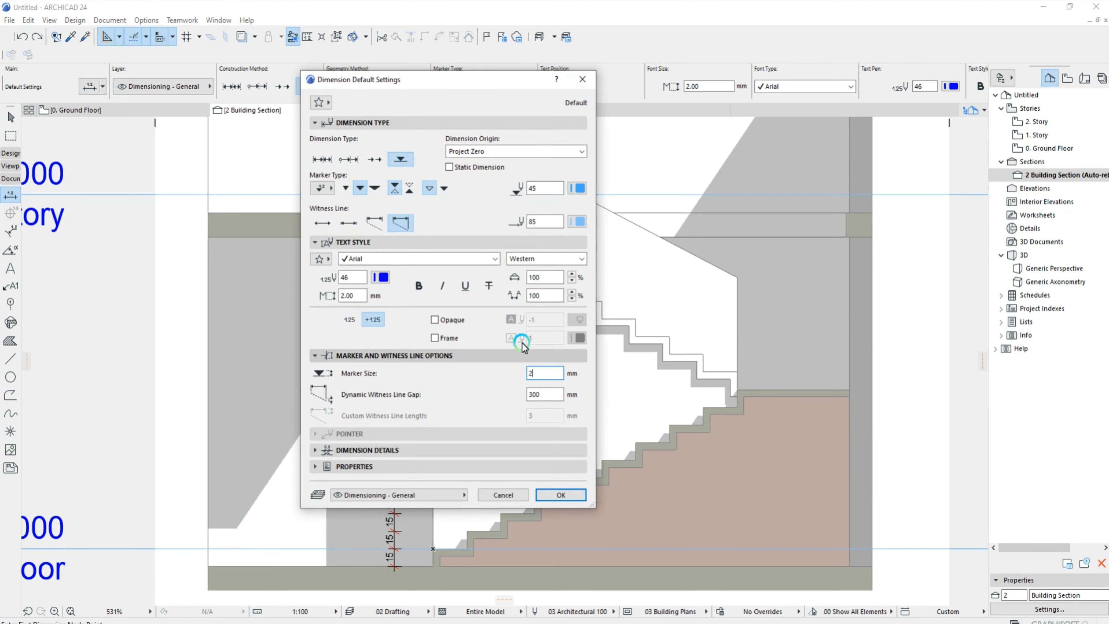
{"action": "type", "text": ".00"}
{"action": "left_click", "coordinate": [551, 495]}
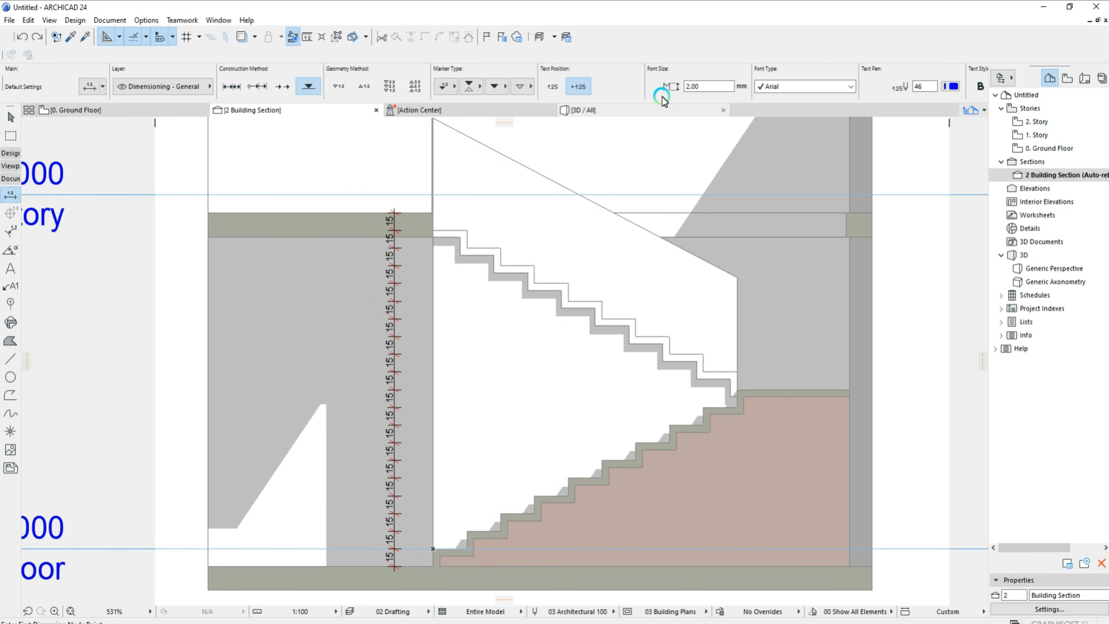
Set the default text pen and marker pen of elevation dimensions to black pen 1.
{"action": "left_click", "coordinate": [829, 86]}
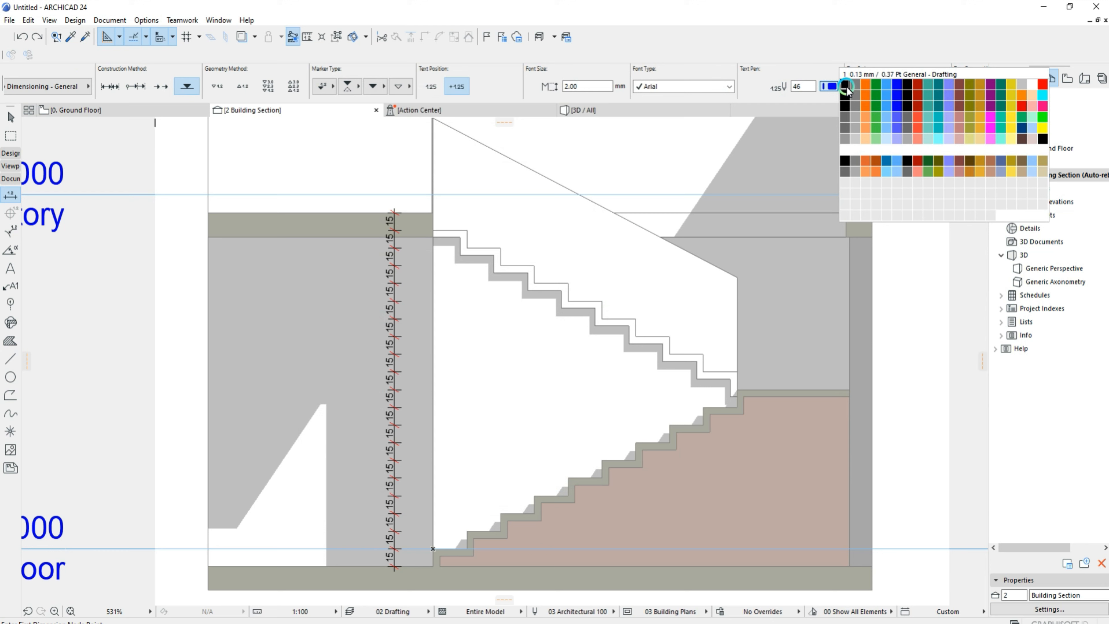
{"action": "left_click", "coordinate": [846, 89]}
{"action": "scroll", "coordinate": [808, 87], "scroll_direction": "down", "scroll_amount": 5}
{"action": "left_click", "coordinate": [775, 93]}
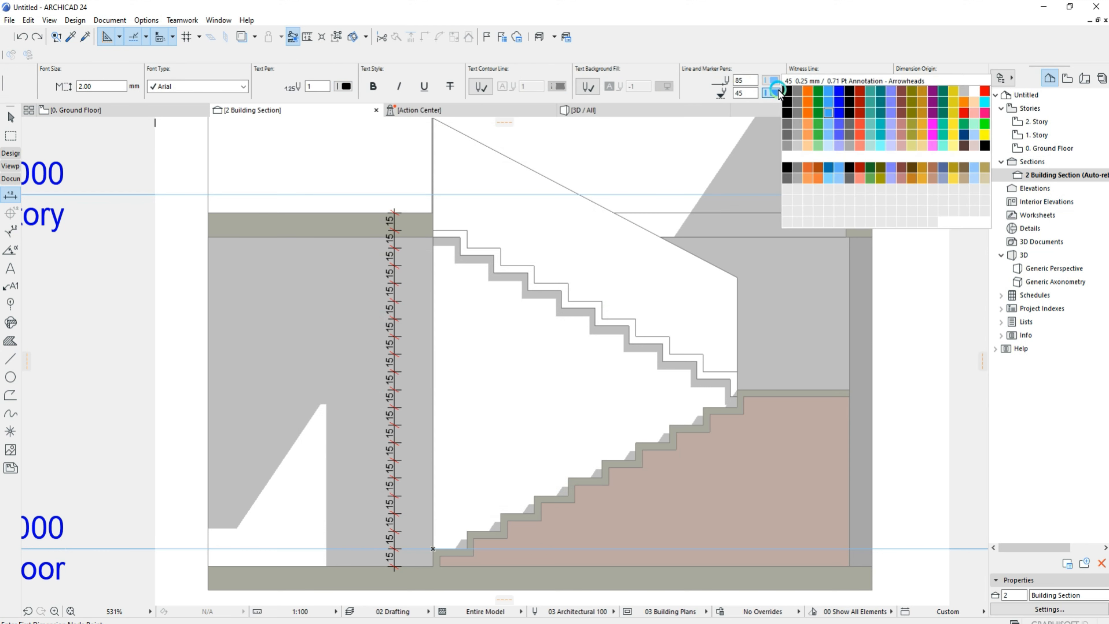
{"action": "left_click", "coordinate": [785, 90]}
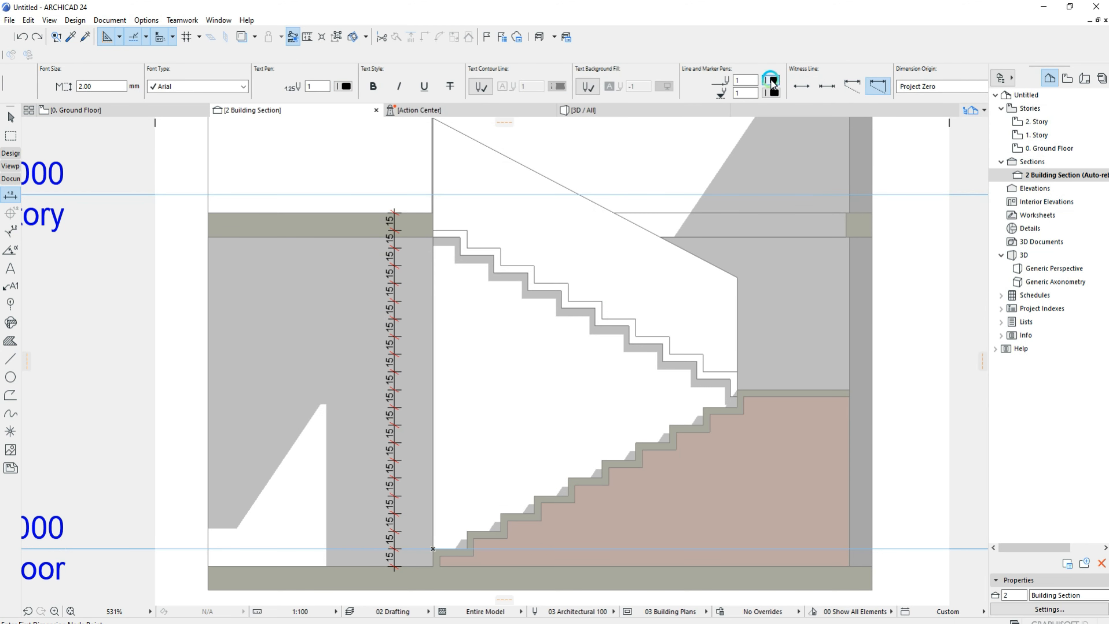
Set the default witness line pen of elevation dimensions to red pen 20.
{"action": "left_click", "coordinate": [771, 81]}
{"action": "left_click", "coordinate": [977, 86]}
{"action": "left_click", "coordinate": [777, 90]}
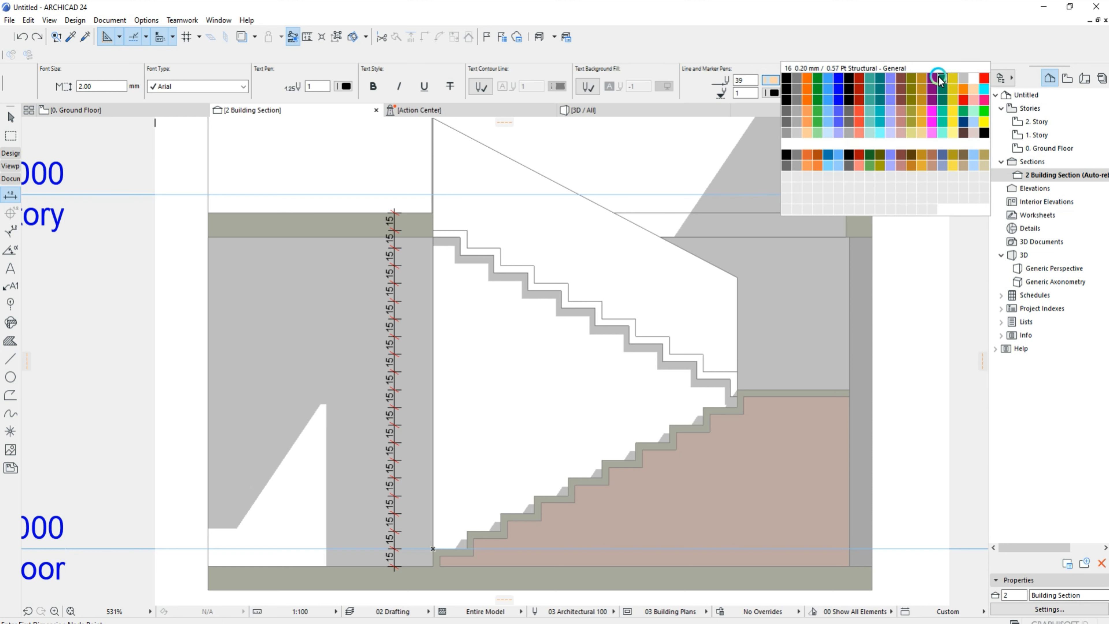
{"action": "left_click", "coordinate": [951, 107]}
Place an elevation dimension for the landing's top corner above the landing surface.
{"action": "left_click", "coordinate": [737, 390]}
{"action": "right_click", "coordinate": [799, 393]}
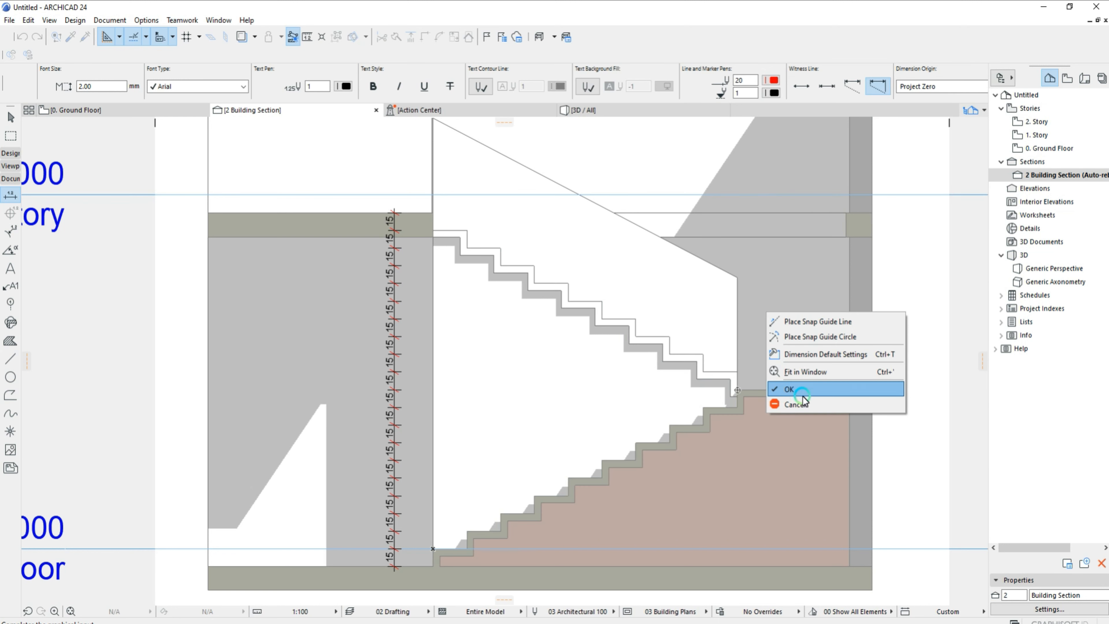
{"action": "left_click", "coordinate": [798, 393]}
{"action": "left_click", "coordinate": [793, 391]}
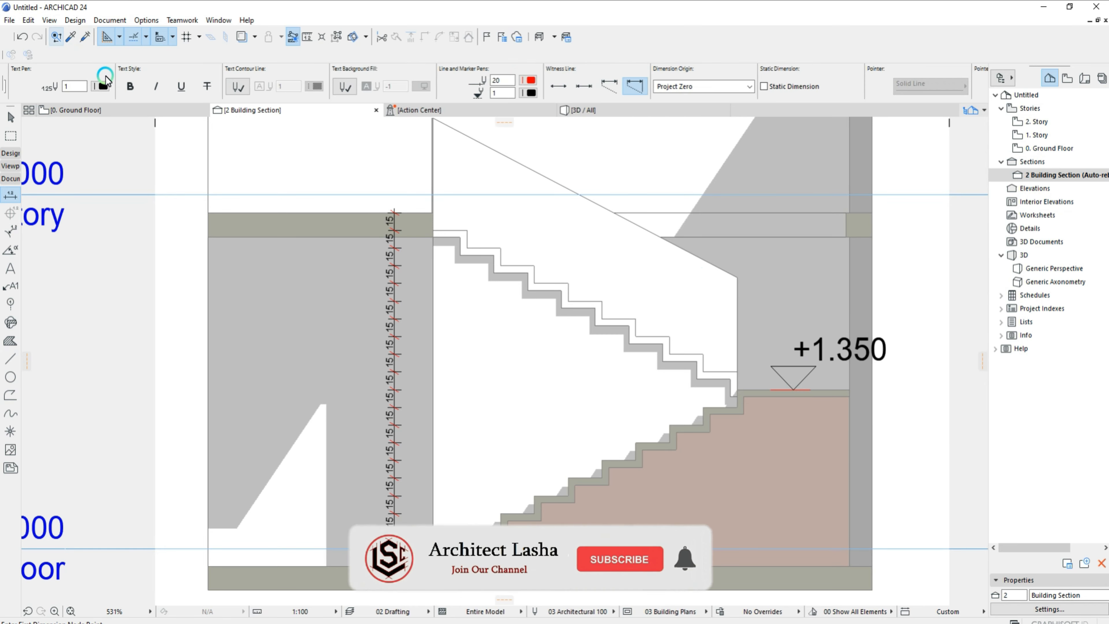
Set the default elevation dimension's text size to 1.00 mm and its marker size to 1.2 mm.
{"action": "left_click_drag", "start_coordinate": [717, 89], "coordinate": [581, 90]}
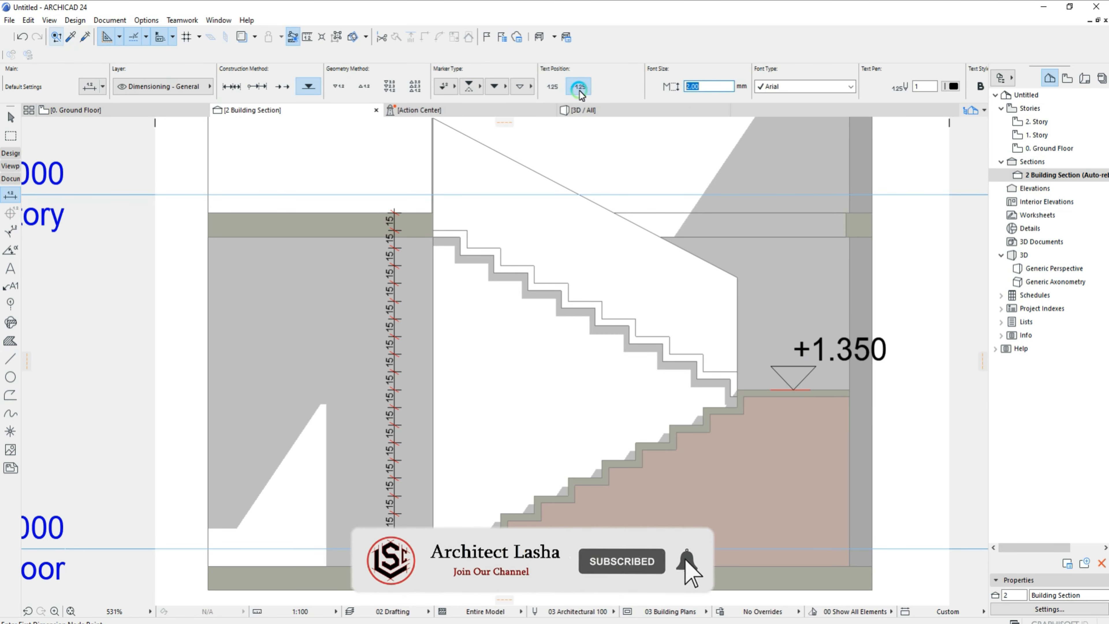
{"action": "type", "text": "1"}
{"action": "left_click", "coordinate": [89, 91]}
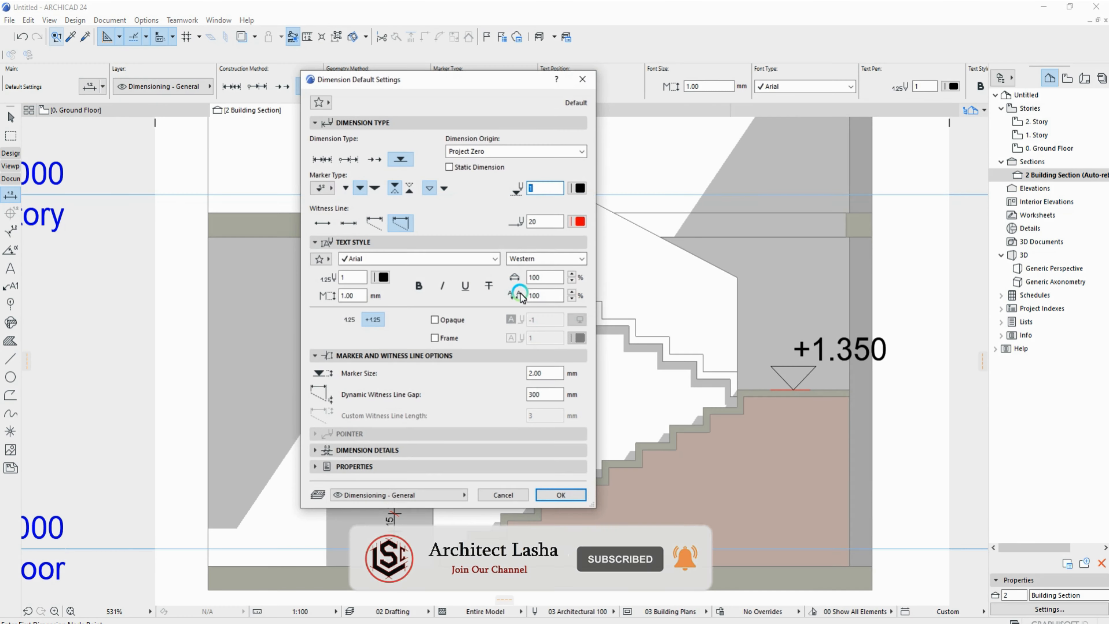
{"action": "left_click", "coordinate": [546, 374]}
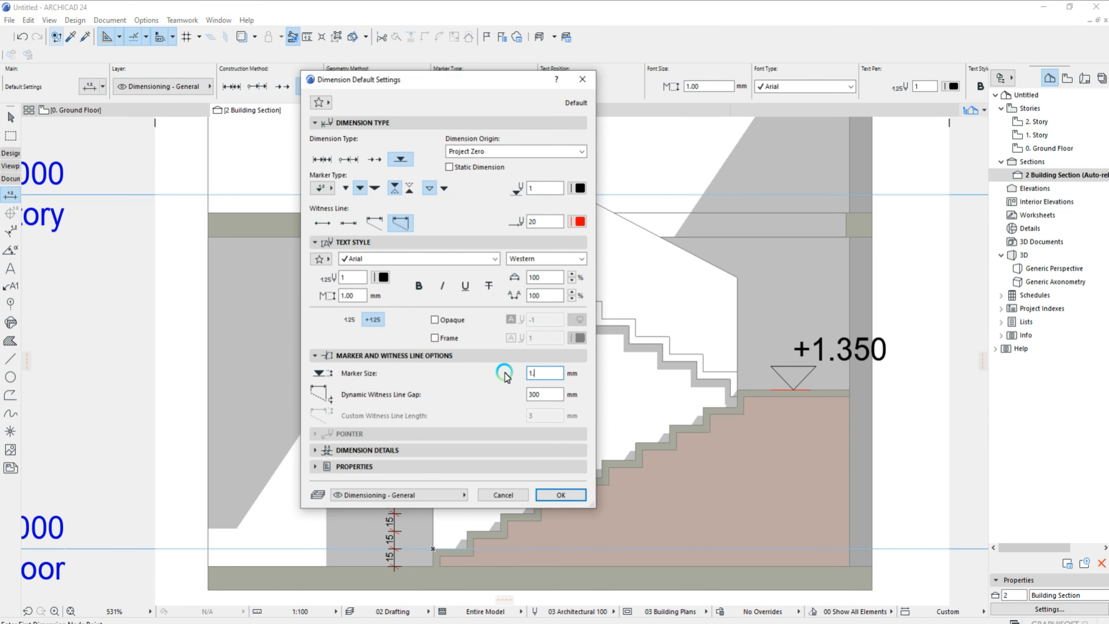
{"action": "type", "text": "1.2"}
{"action": "key", "text": "Return"}
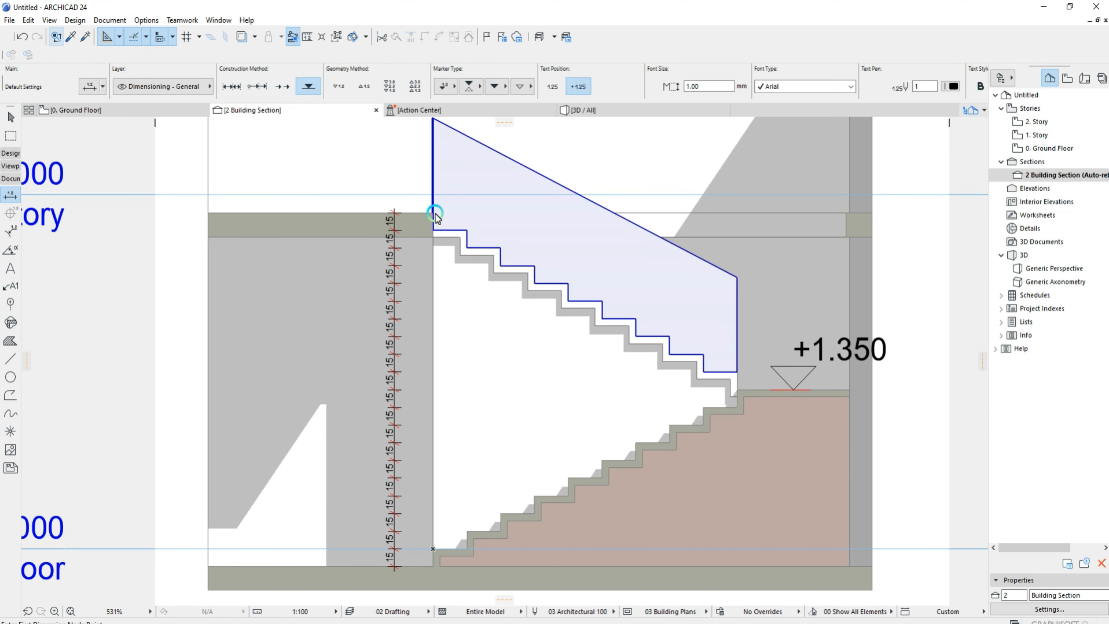
Place vertically aligned elevation dimensions for the tops of the upper floor slab and ground slab, beside the riser chain.
{"action": "left_click", "coordinate": [432, 213]}
{"action": "right_click", "coordinate": [420, 459]}
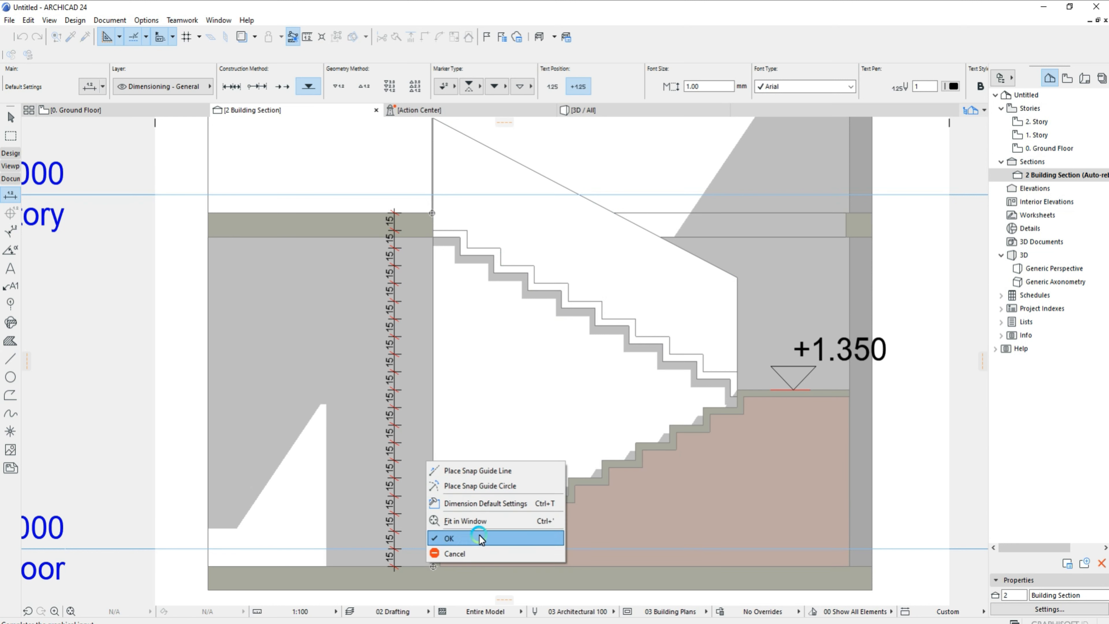
{"action": "left_click", "coordinate": [473, 532]}
{"action": "left_click", "coordinate": [300, 548]}
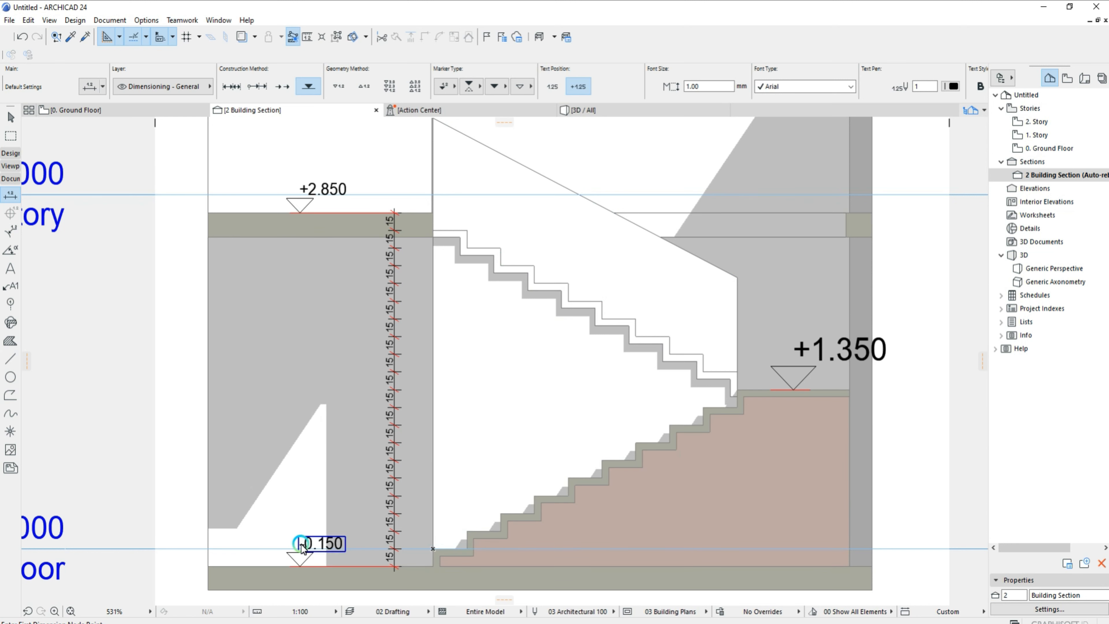
Place a smaller elevation dimension on the landing surface and delete the larger one there.
{"action": "left_click", "coordinate": [737, 390]}
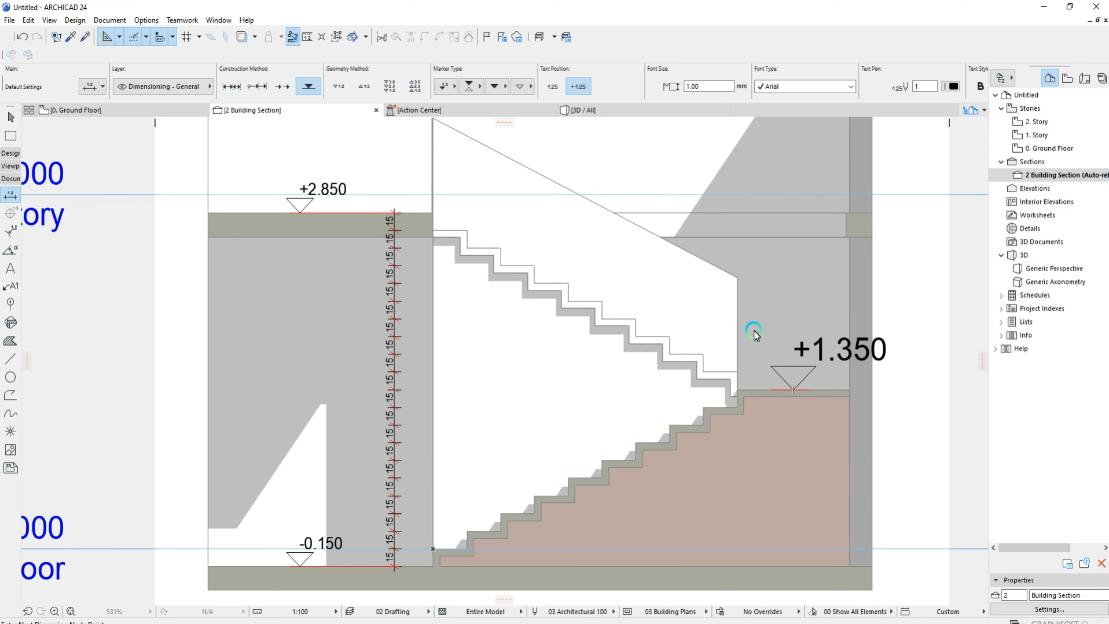
{"action": "right_click", "coordinate": [770, 304]}
{"action": "left_click", "coordinate": [782, 386]}
{"action": "left_click", "coordinate": [779, 389]}
{"action": "key", "text": "Escape"}
{"action": "left_click", "coordinate": [795, 388]}
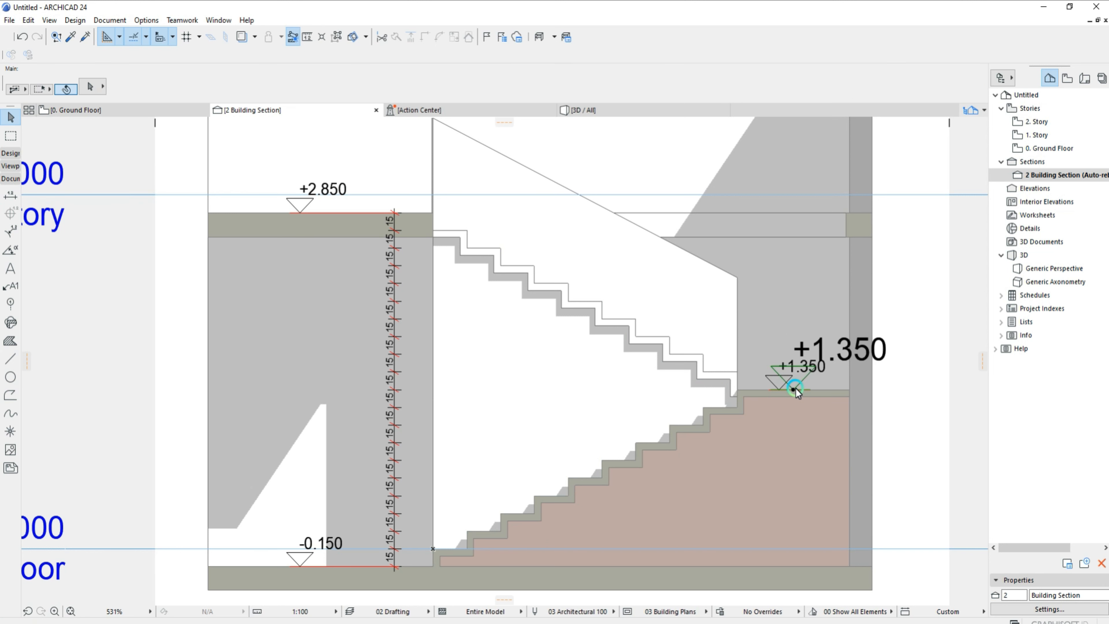
{"action": "key", "text": "Delete"}
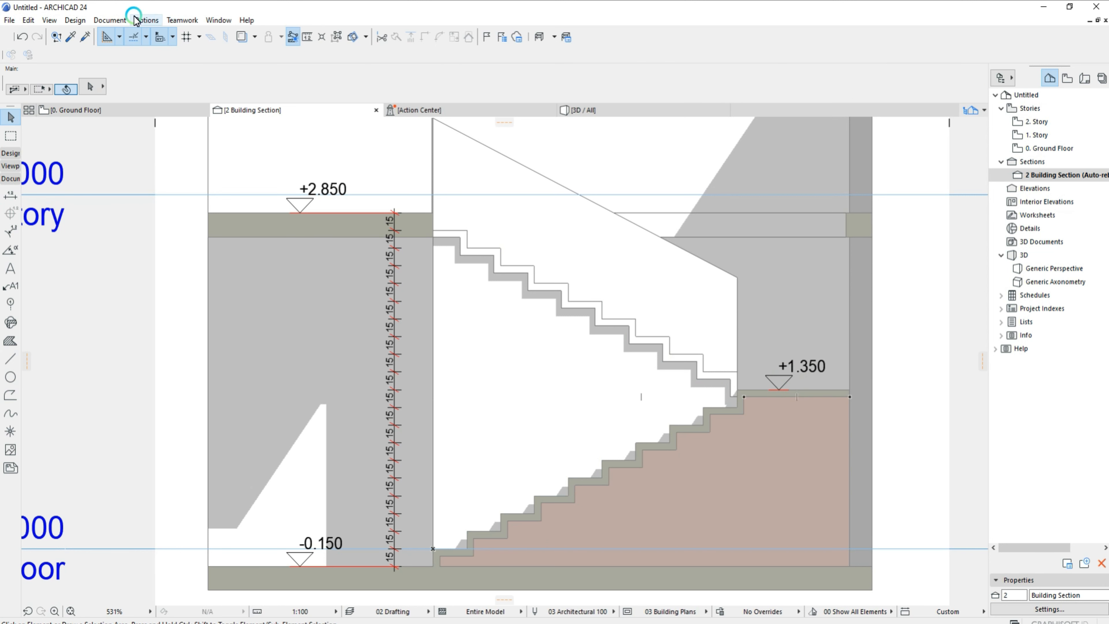
Set the project's elevation dimensions to display meters with two decimals.
{"action": "left_click", "coordinate": [139, 21]}
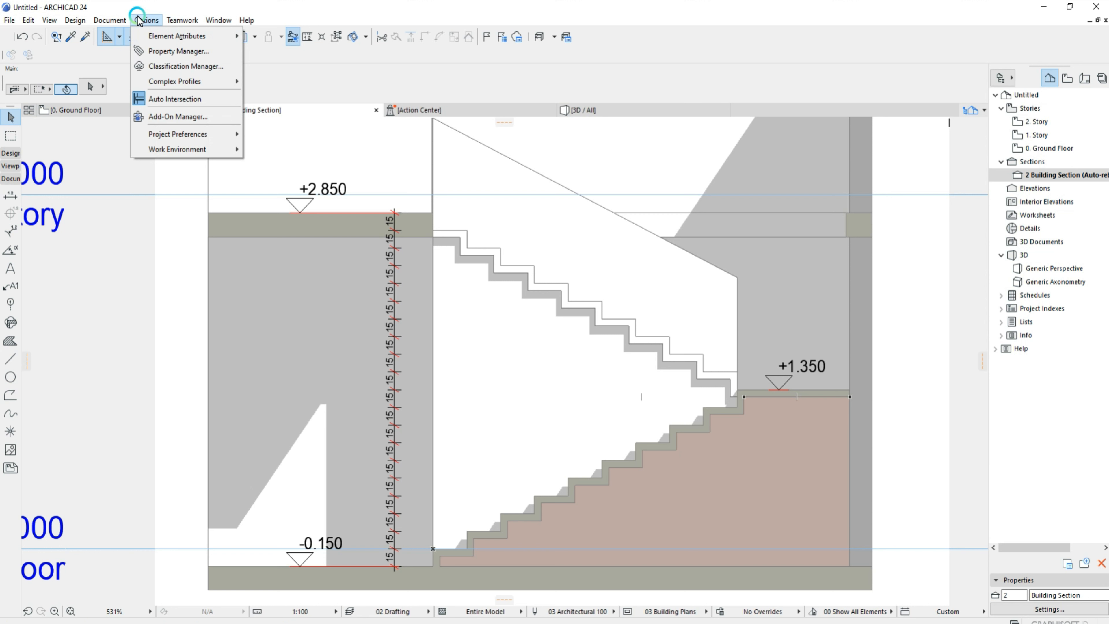
{"action": "left_click", "coordinate": [213, 134]}
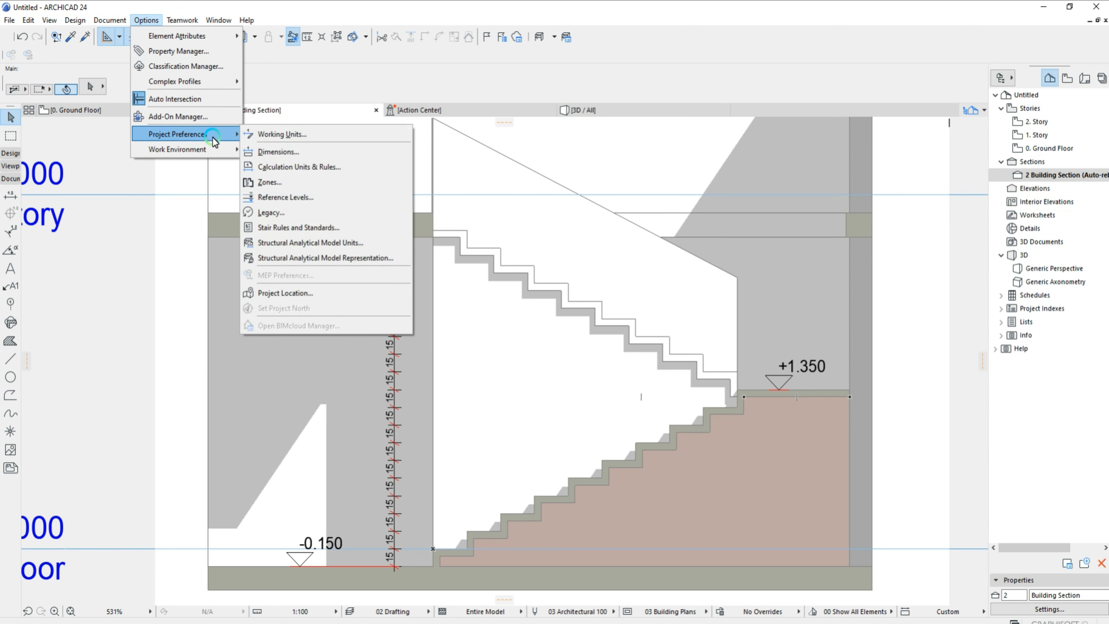
{"action": "left_click", "coordinate": [264, 151]}
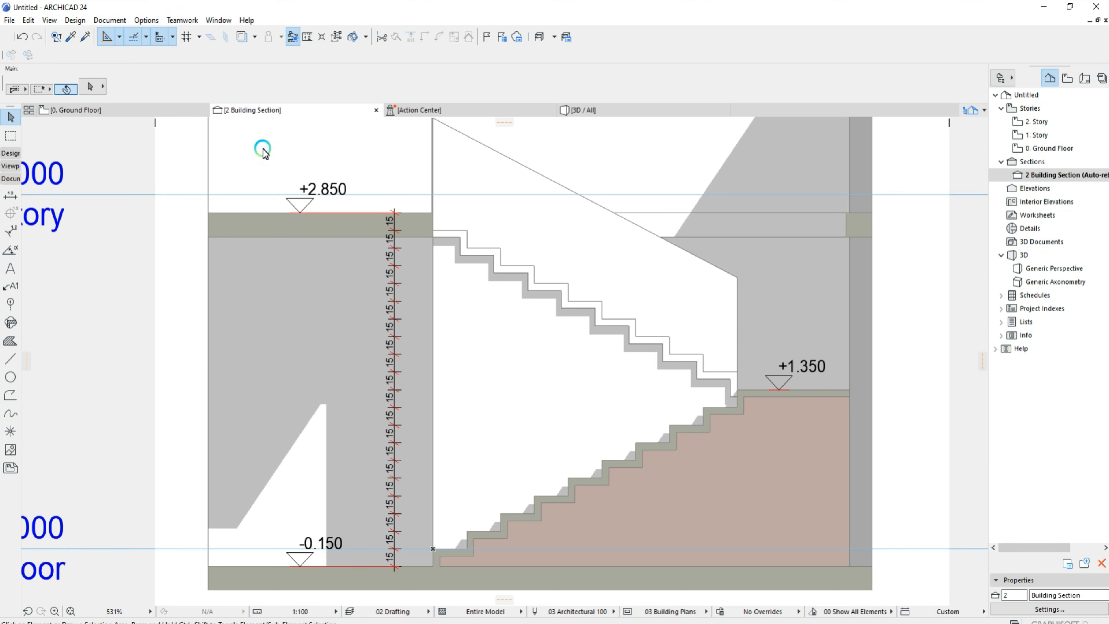
{"action": "left_click", "coordinate": [697, 325]}
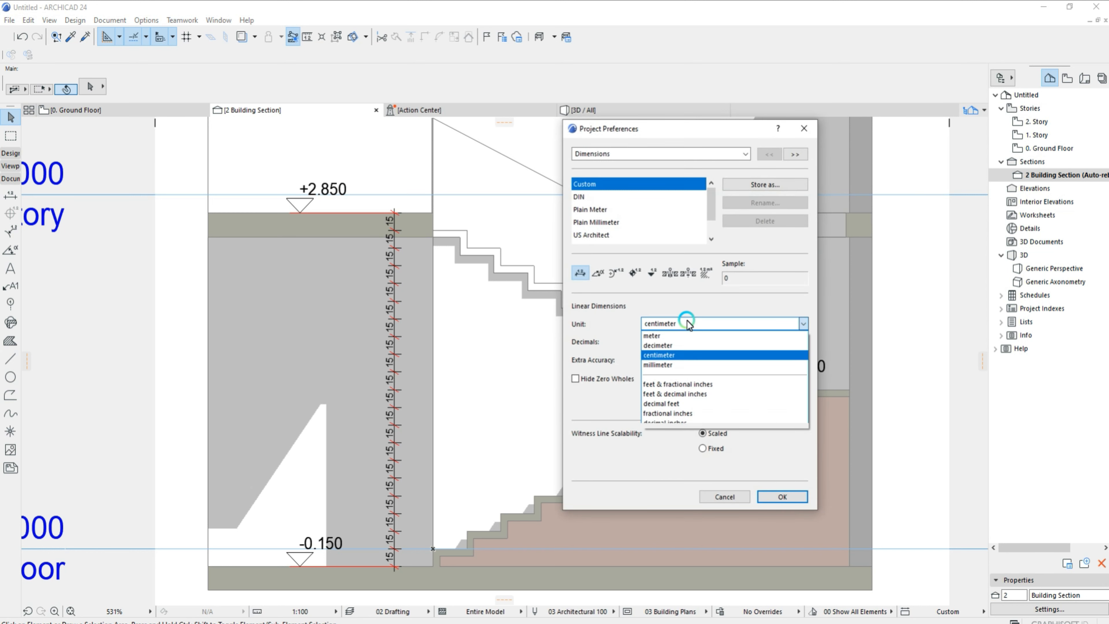
{"action": "left_click", "coordinate": [666, 366]}
{"action": "left_click", "coordinate": [652, 272]}
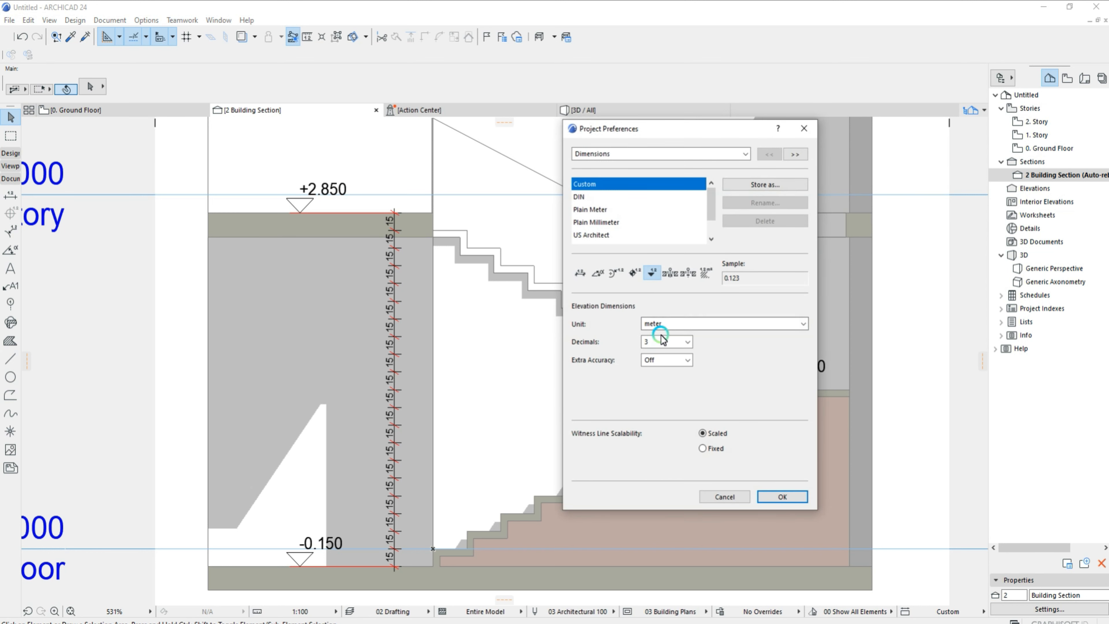
{"action": "left_click", "coordinate": [663, 342]}
{"action": "left_click", "coordinate": [655, 349]}
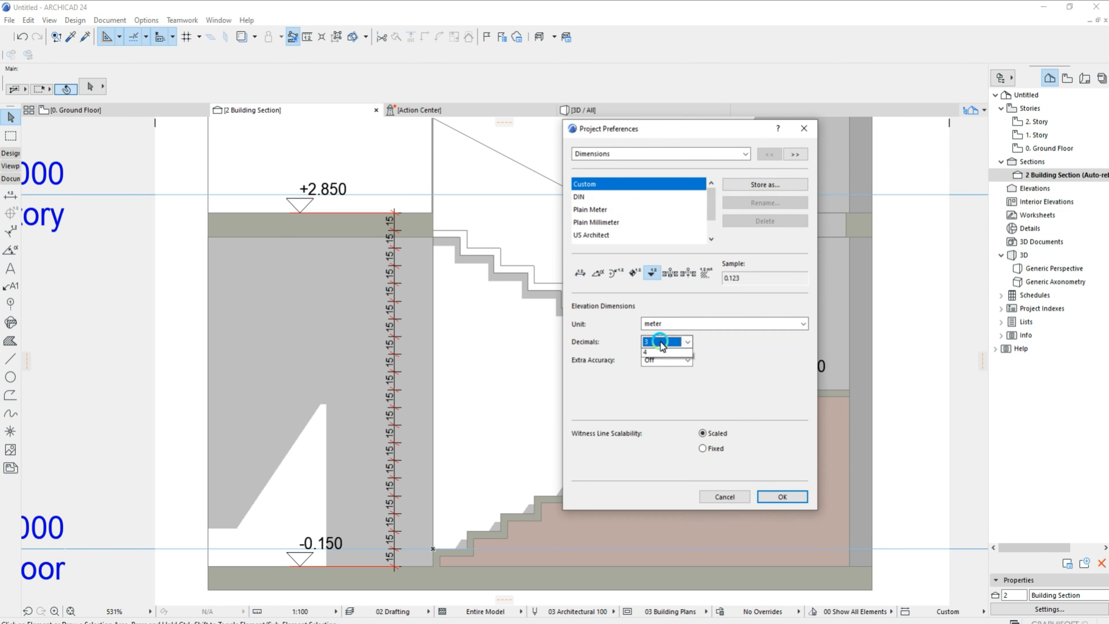
{"action": "left_click", "coordinate": [659, 366]}
{"action": "left_click", "coordinate": [781, 497]}
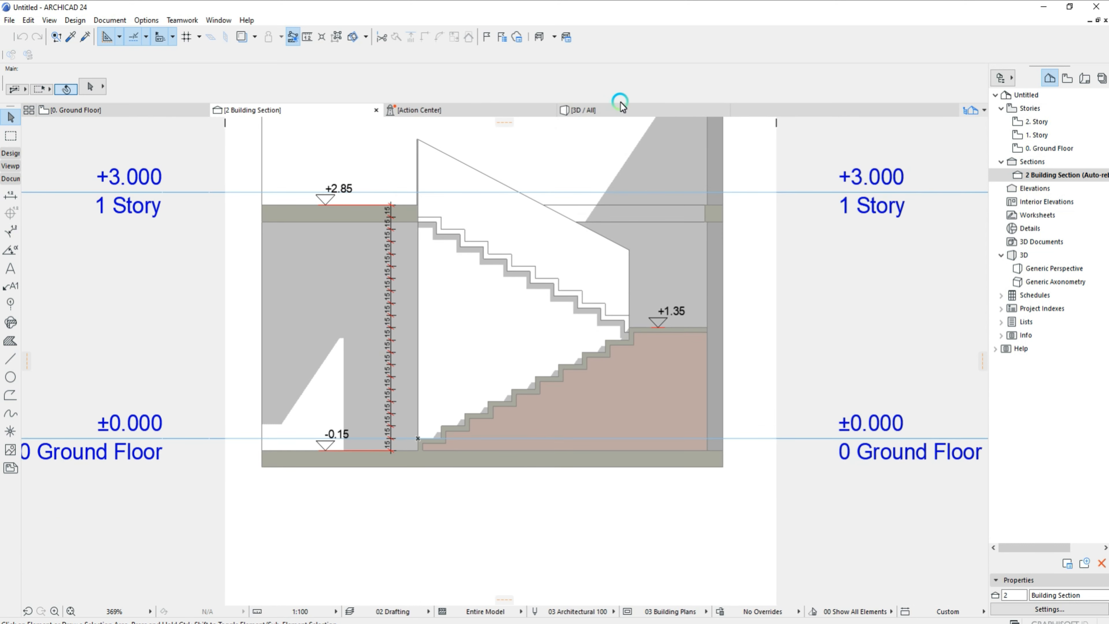
Select the entire staircase model in 3D and raise it vertically by 150 mm.
{"action": "left_click", "coordinate": [612, 109]}
{"action": "scroll", "coordinate": [566, 367], "scroll_direction": "down", "scroll_amount": 5}
{"action": "middle_click_drag", "start_coordinate": [566, 367], "coordinate": [611, 362], "text": "shift"}
{"action": "left_click_drag", "start_coordinate": [738, 491], "coordinate": [338, 157]}
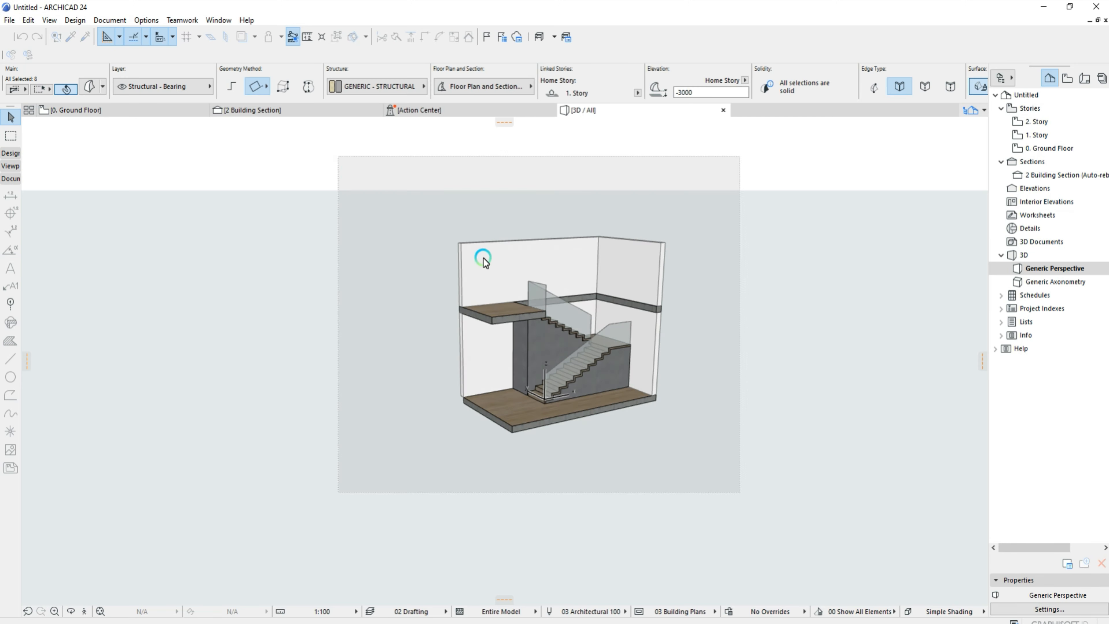
{"action": "scroll", "coordinate": [658, 397], "scroll_direction": "up", "scroll_amount": 4}
{"action": "left_click", "coordinate": [658, 399]}
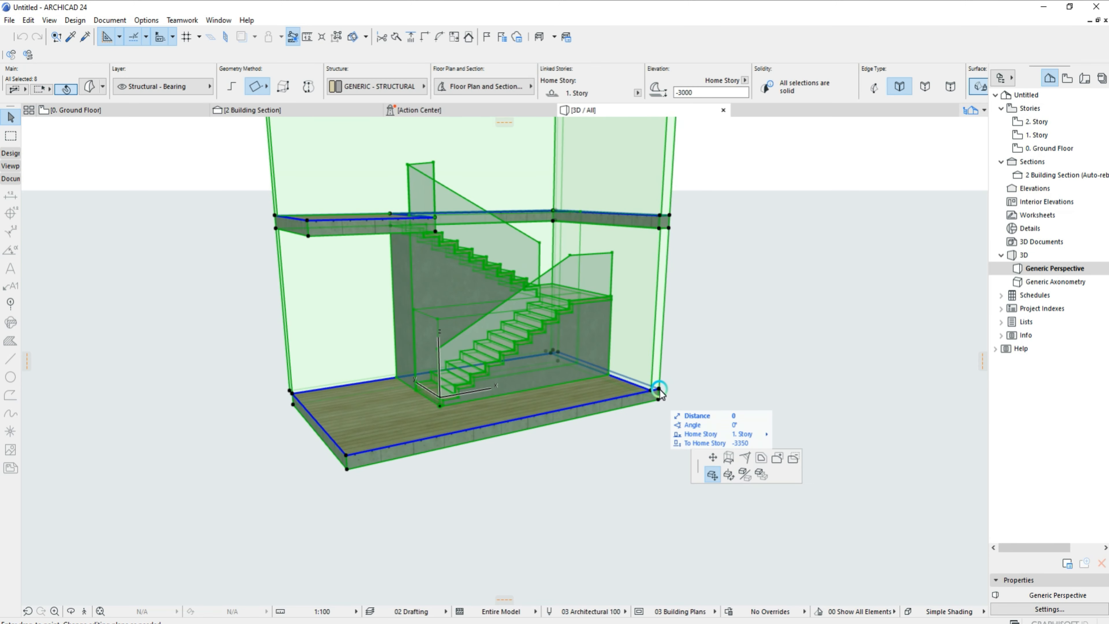
{"action": "type", "text": "150"}
{"action": "key", "text": "Return"}
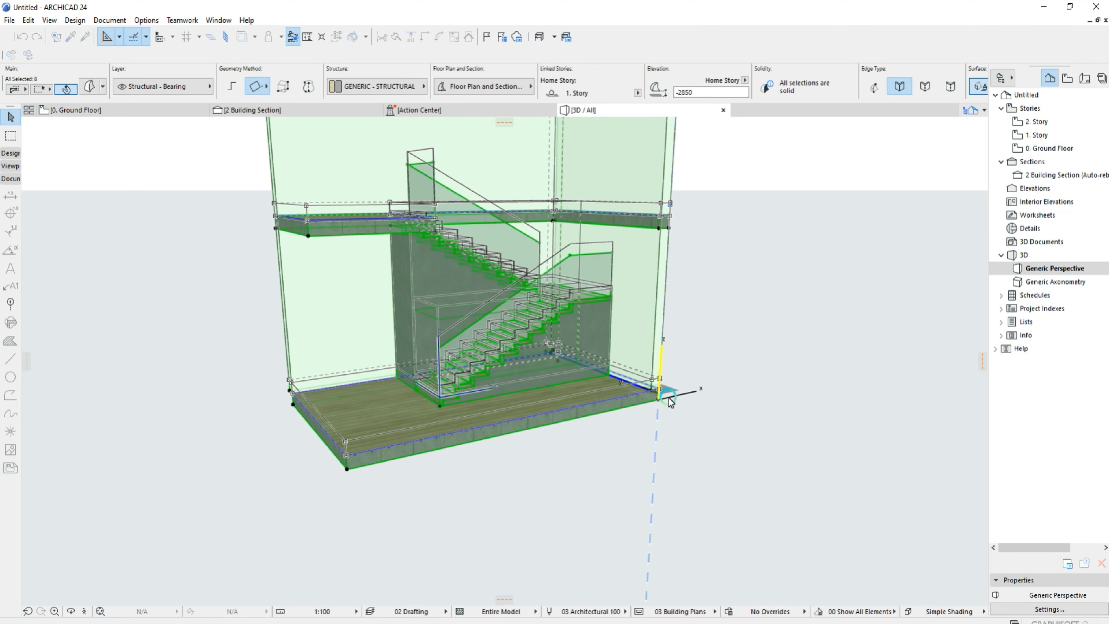
{"action": "key", "text": "Escape"}
Examine the raised staircase in 3D and its elevation dimensions in the building section.
{"action": "scroll", "coordinate": [460, 253], "scroll_direction": "up", "scroll_amount": 4}
{"action": "middle_click_drag", "start_coordinate": [460, 254], "coordinate": [373, 269], "text": "shift"}
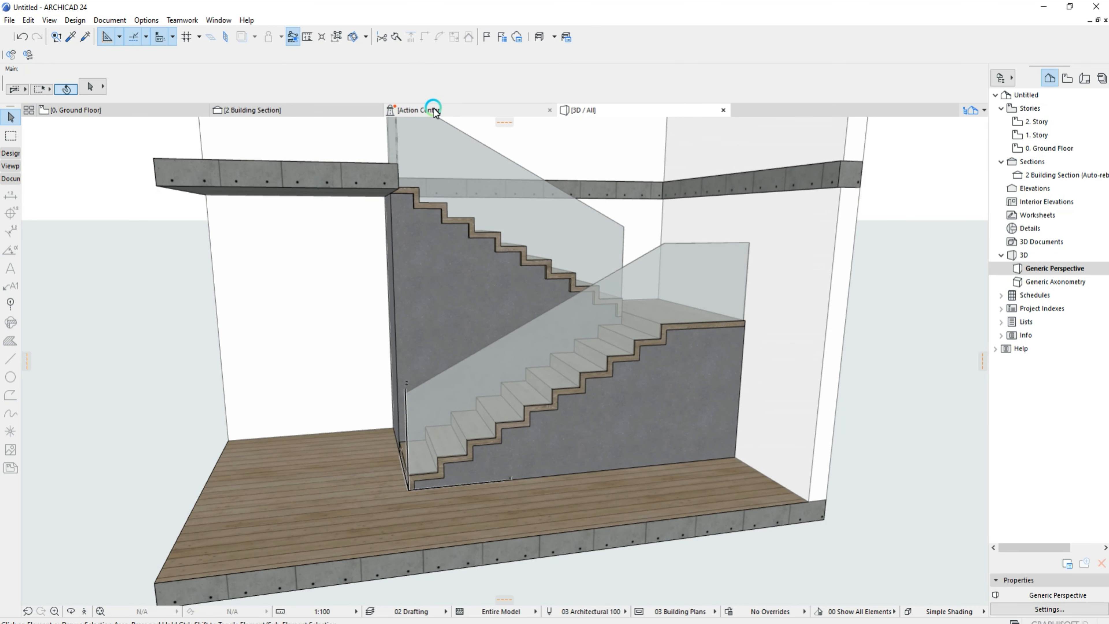
{"action": "left_click", "coordinate": [278, 106]}
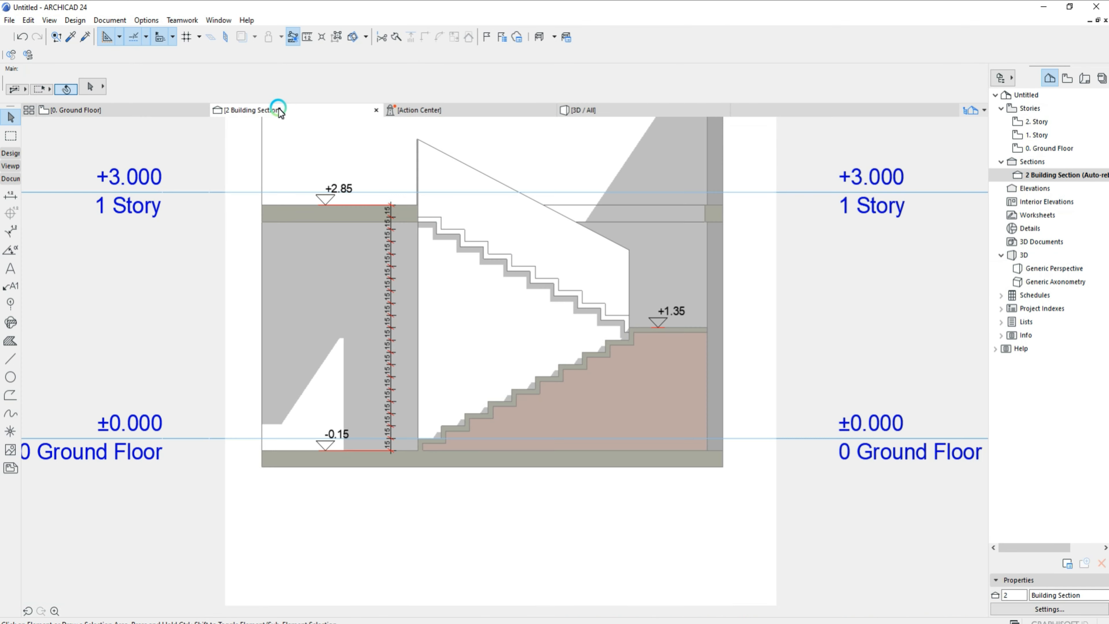
{"action": "scroll", "coordinate": [365, 236], "scroll_direction": "up", "scroll_amount": 2}
{"action": "scroll", "coordinate": [480, 269], "scroll_direction": "down", "scroll_amount": 2}
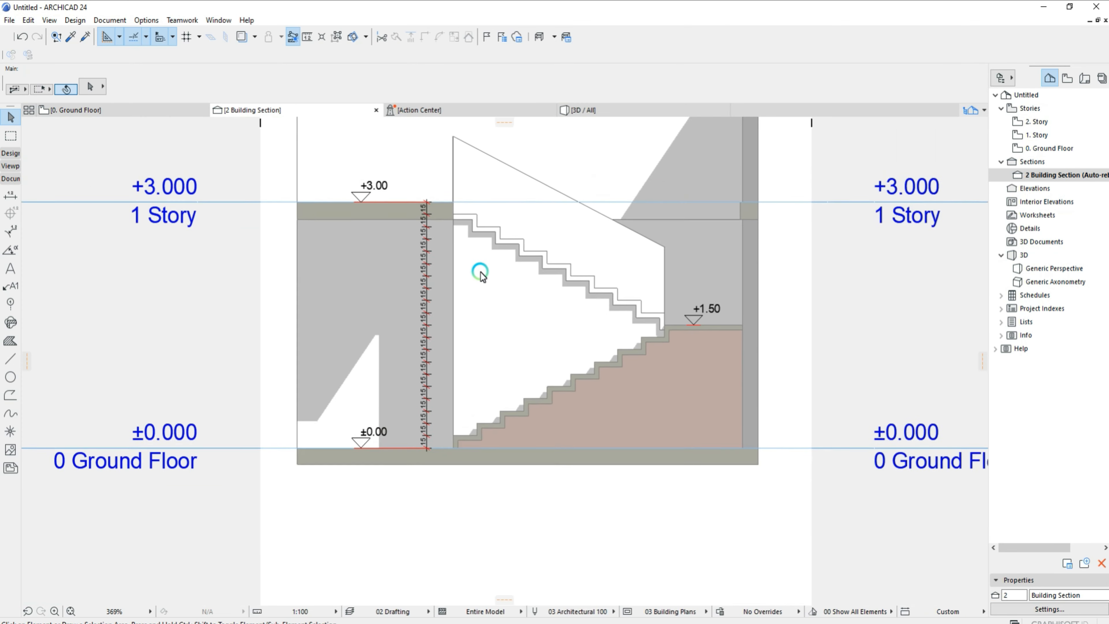
{"action": "scroll", "coordinate": [506, 390], "scroll_direction": "up", "scroll_amount": 1}
{"action": "middle_click_drag", "start_coordinate": [475, 310], "coordinate": [503, 366]}
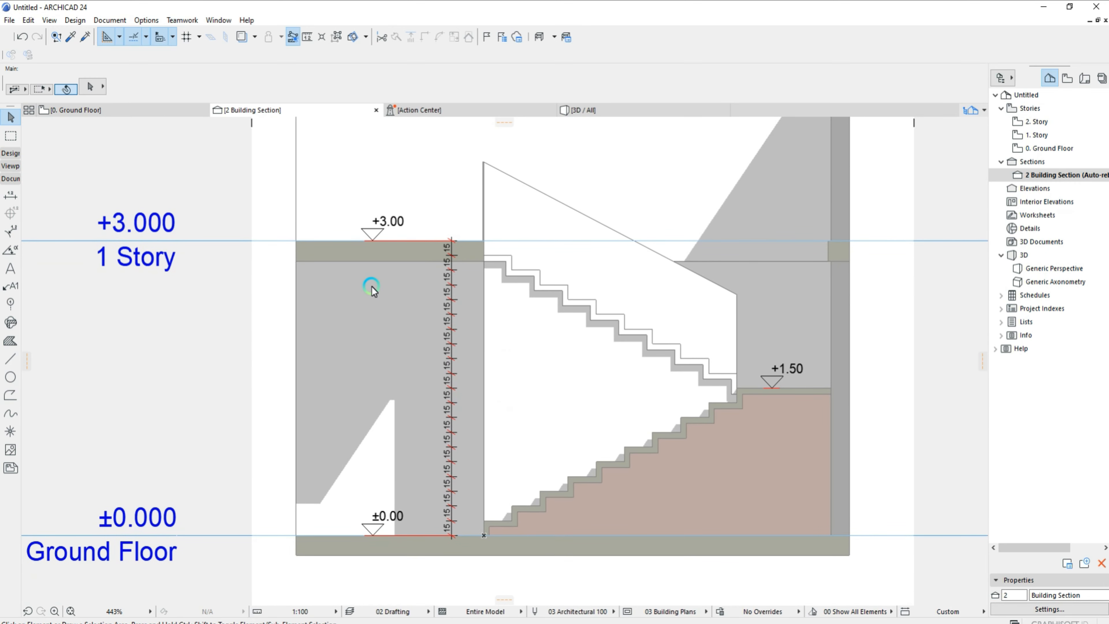
Pick up the settings of the section's riser dimension chain as the default linear dimension settings.
{"action": "left_click", "coordinate": [116, 109]}
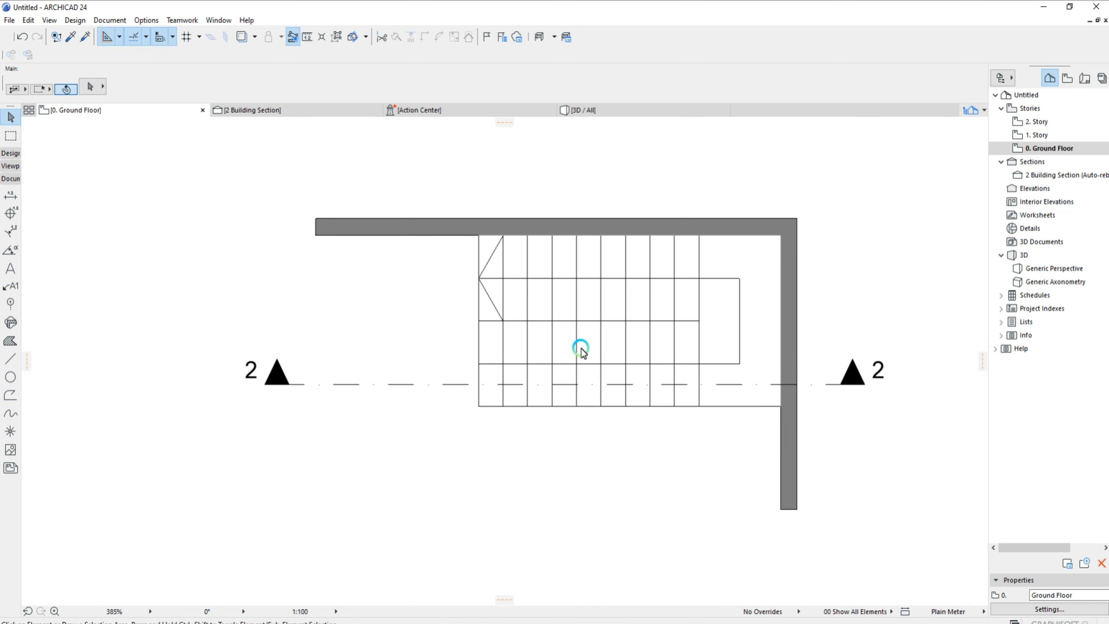
{"action": "left_click", "coordinate": [10, 196]}
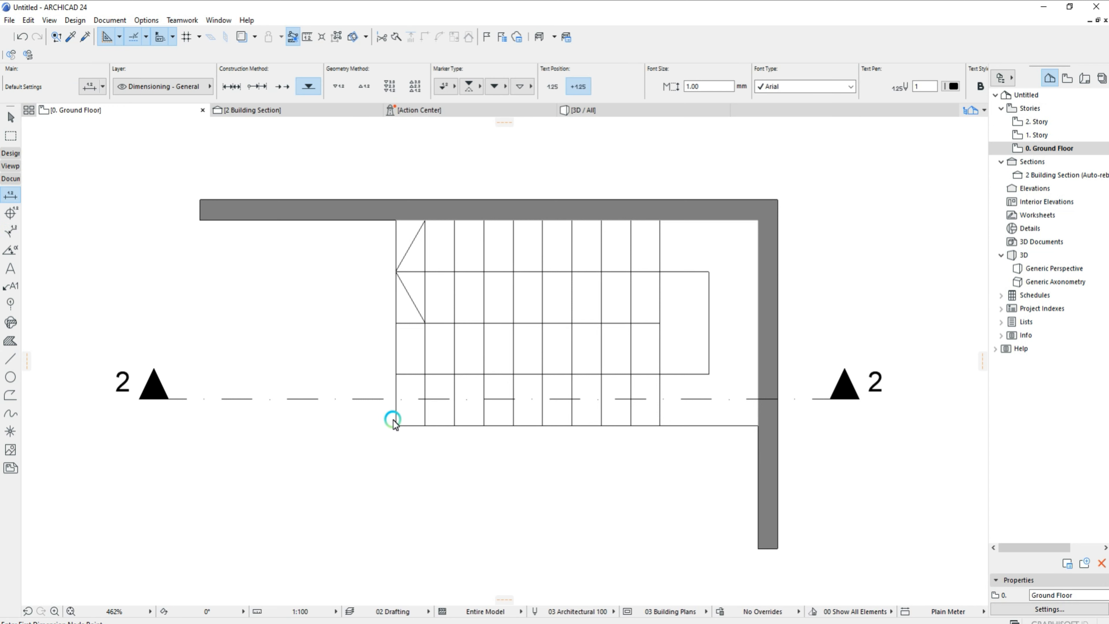
{"action": "left_click", "coordinate": [307, 111]}
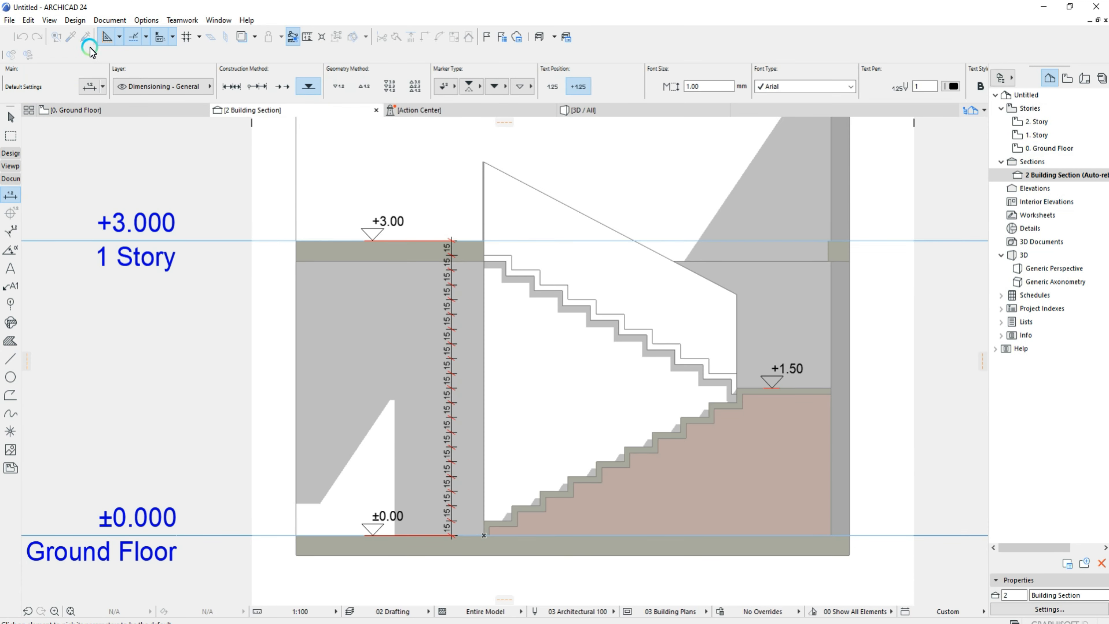
{"action": "scroll", "coordinate": [463, 263], "scroll_direction": "up", "scroll_amount": 4}
{"action": "left_click", "coordinate": [416, 345]}
{"action": "scroll", "coordinate": [417, 347], "scroll_direction": "down", "scroll_amount": 6}
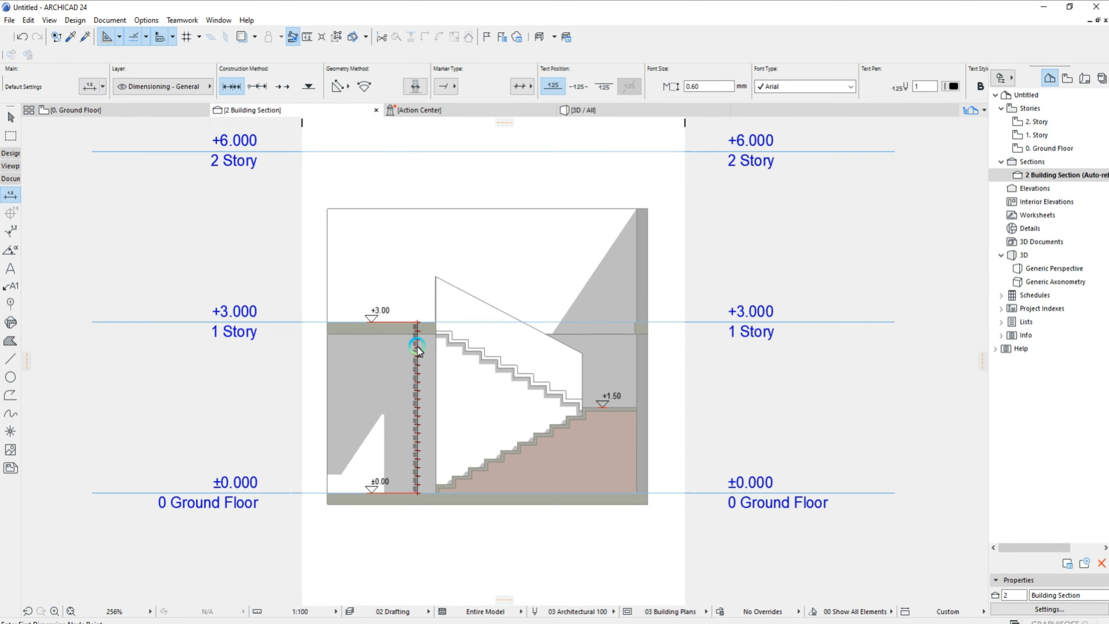
{"action": "scroll", "coordinate": [417, 346], "scroll_direction": "up", "scroll_amount": 3}
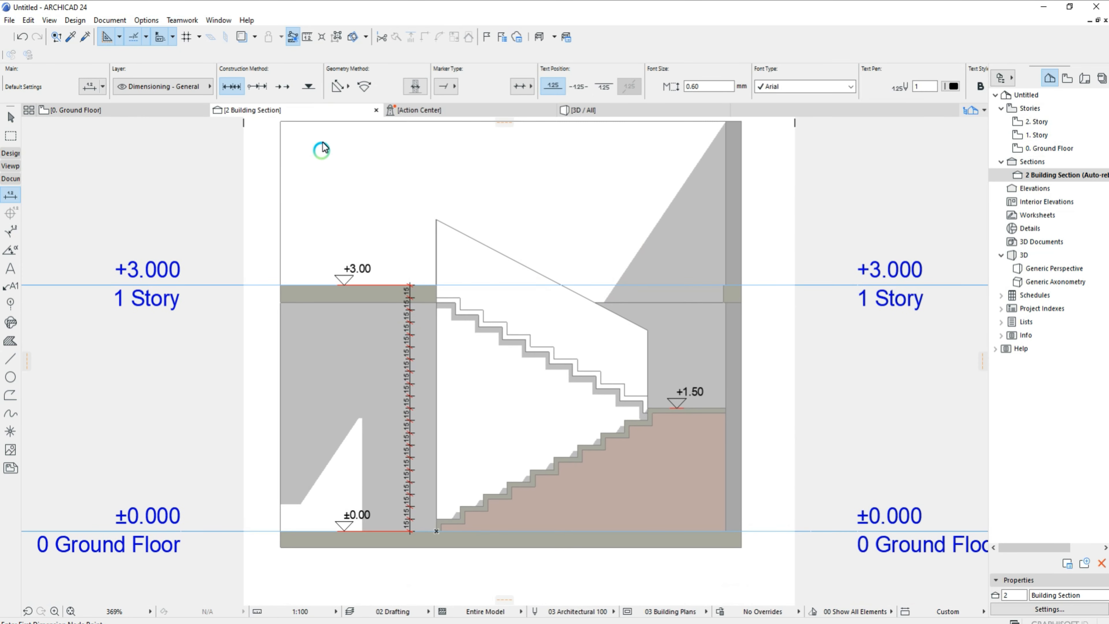
Dimension each tread and the landing along the stair's lower edge in the ground floor plan, placing the chain just below it.
{"action": "left_click", "coordinate": [115, 111]}
{"action": "left_click", "coordinate": [396, 425]}
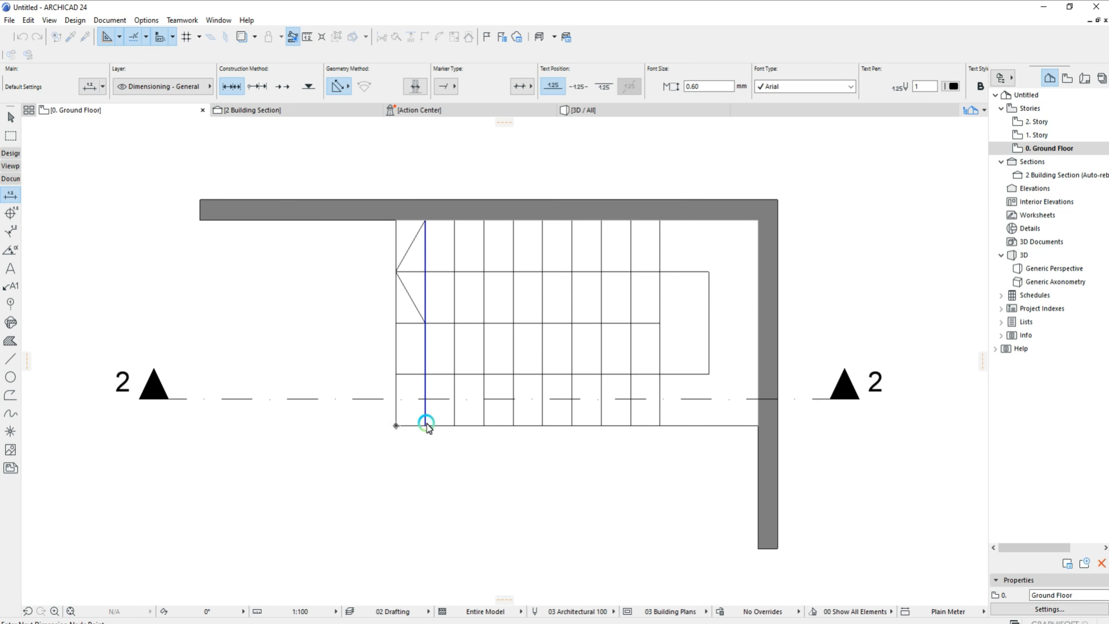
{"action": "left_click", "coordinate": [425, 425]}
{"action": "left_click", "coordinate": [483, 425]}
{"action": "left_click", "coordinate": [513, 426]}
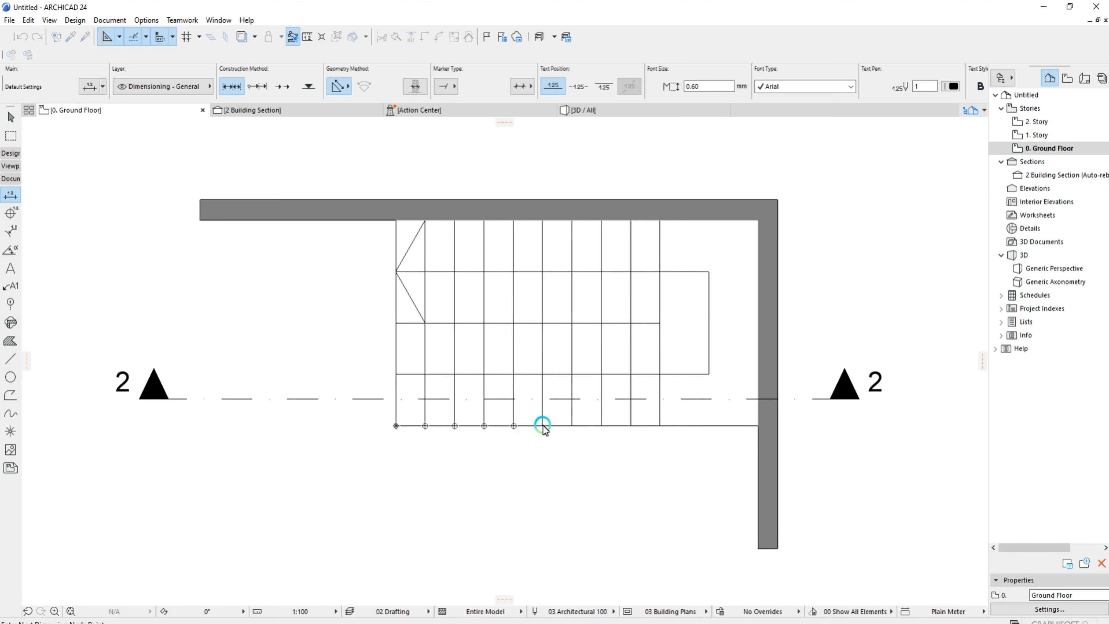
{"action": "left_click", "coordinate": [543, 425]}
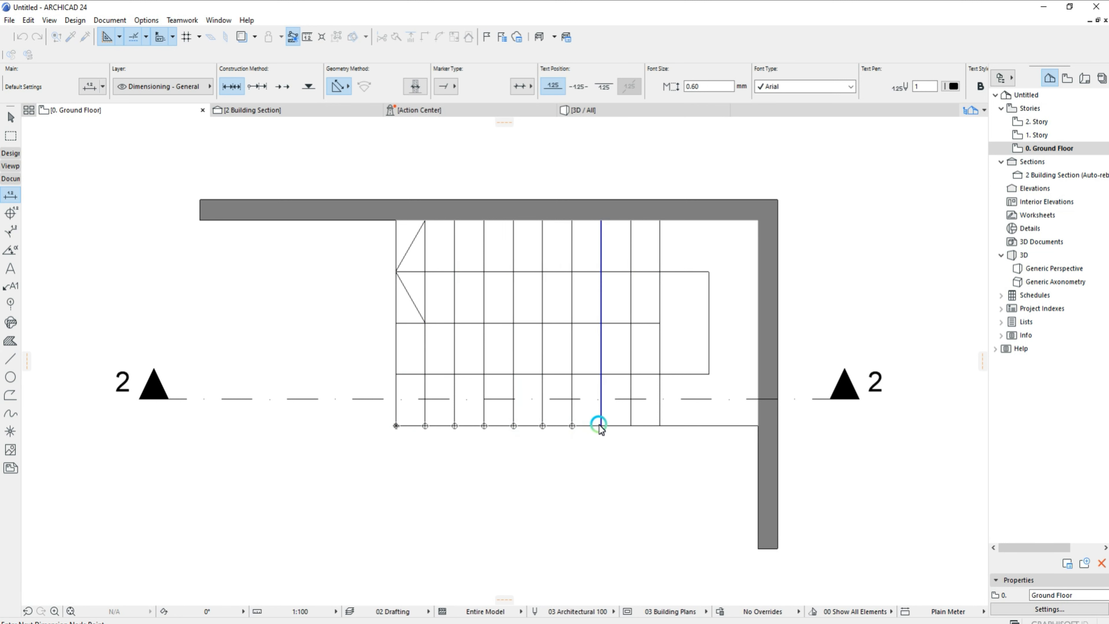
{"action": "left_click", "coordinate": [760, 426]}
{"action": "right_click", "coordinate": [852, 440]}
{"action": "left_click", "coordinate": [873, 517]}
{"action": "left_click", "coordinate": [629, 460]}
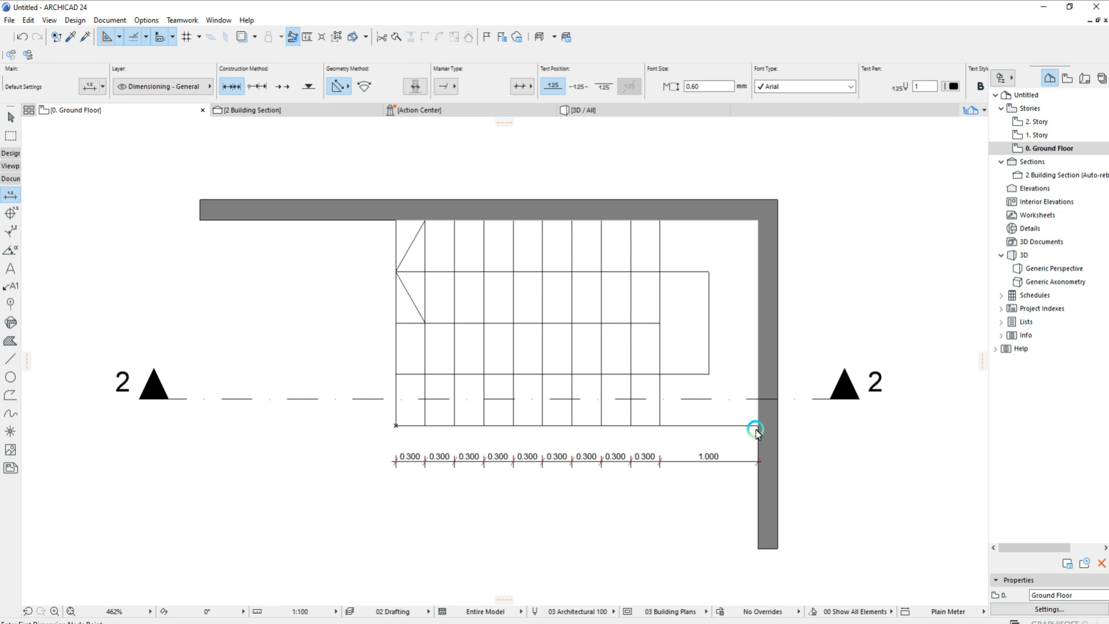
Add an overall stair length dimension below the tread chain, from the wall face to the first tread's edge.
{"action": "left_click", "coordinate": [758, 427]}
{"action": "left_click", "coordinate": [396, 426]}
{"action": "right_click", "coordinate": [341, 437]}
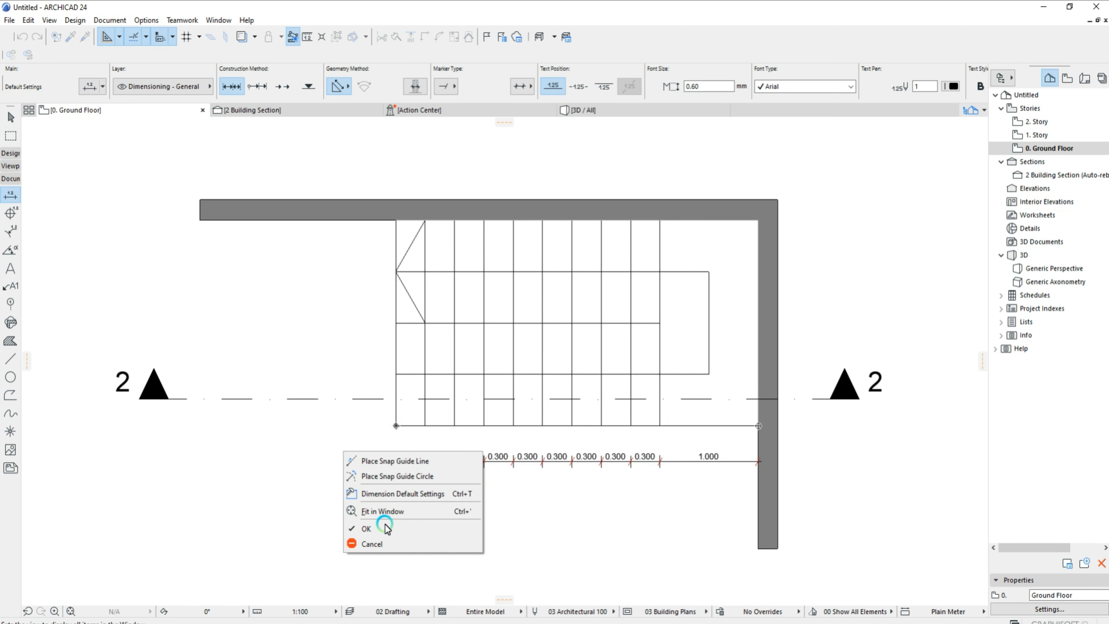
{"action": "left_click", "coordinate": [384, 524]}
{"action": "left_click", "coordinate": [677, 481]}
{"action": "key", "text": "Escape"}
{"action": "left_click", "coordinate": [678, 480]}
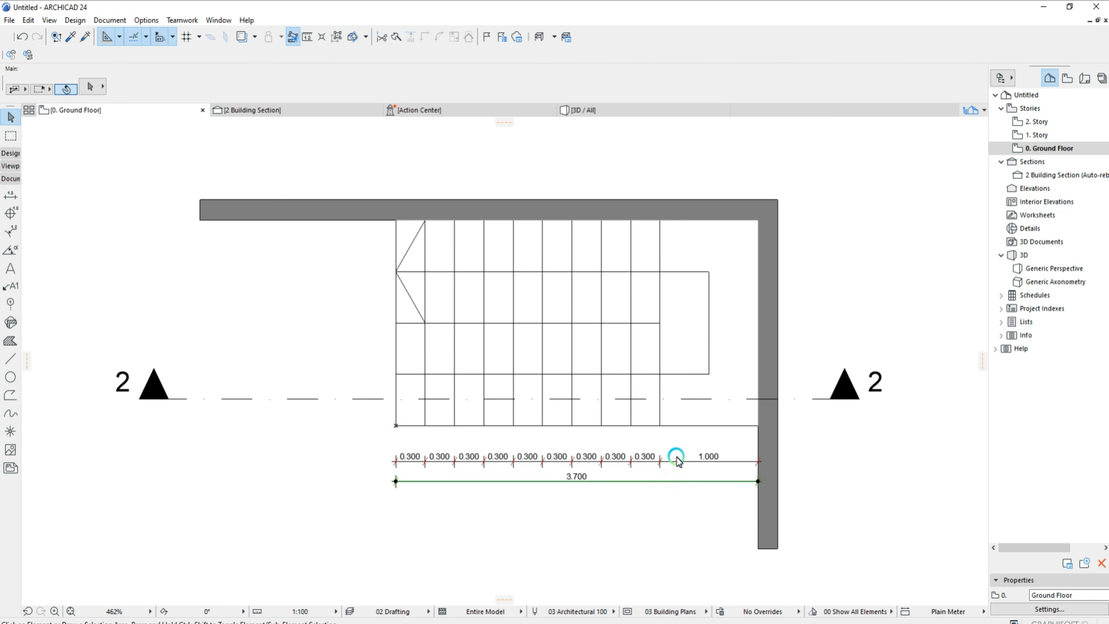
{"action": "left_click", "coordinate": [677, 461], "text": "shift"}
{"action": "left_click", "coordinate": [119, 22]}
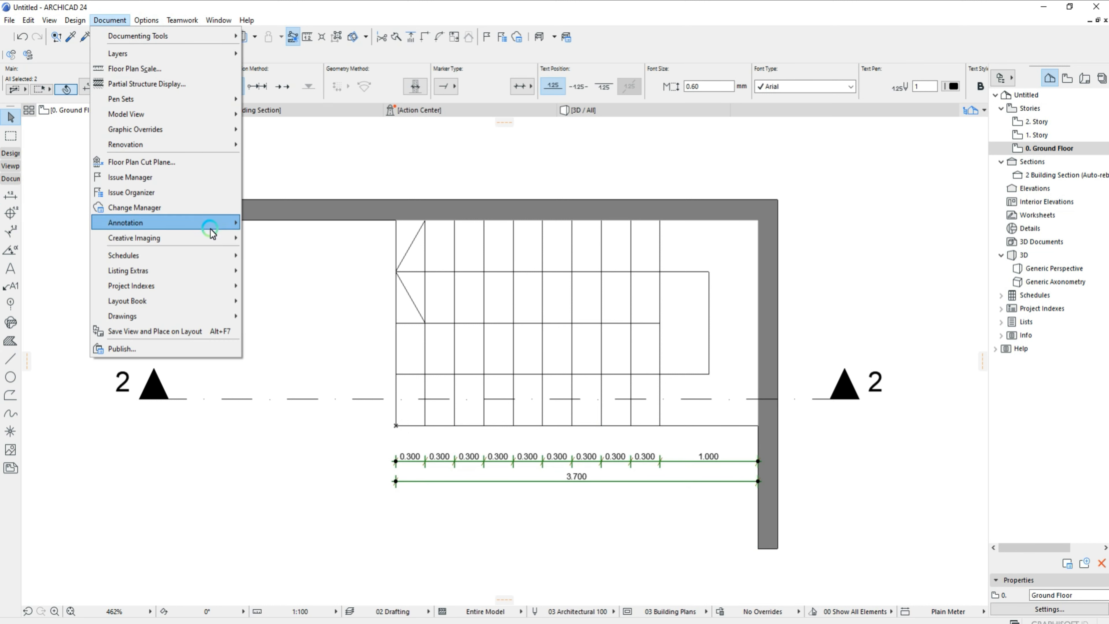
{"action": "left_click", "coordinate": [146, 20]}
{"action": "left_click", "coordinate": [201, 132]}
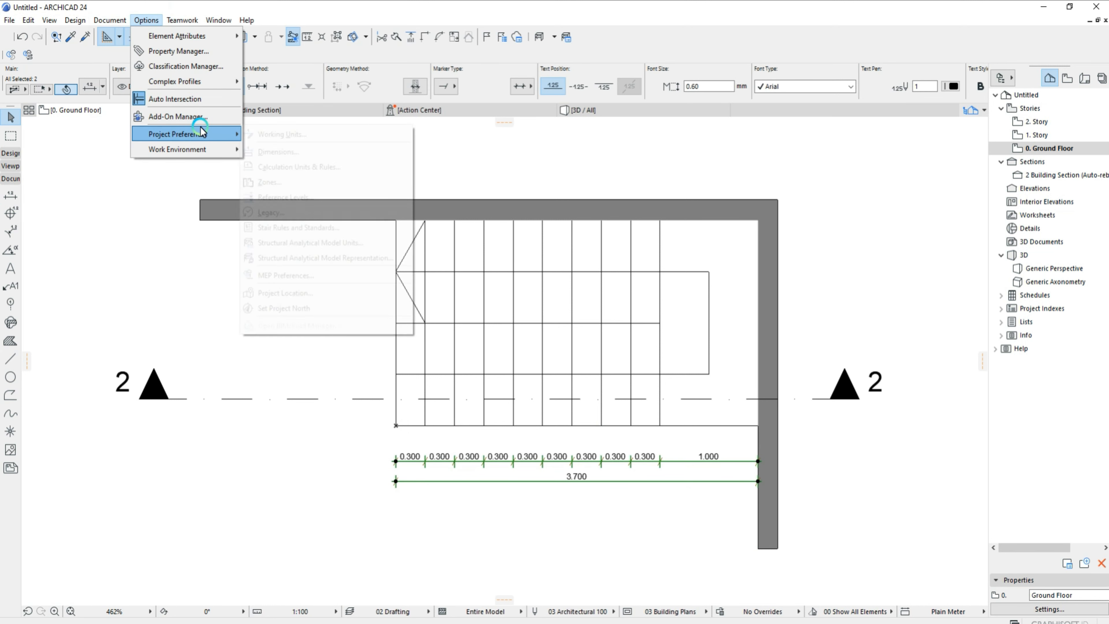
{"action": "left_click", "coordinate": [310, 166]}
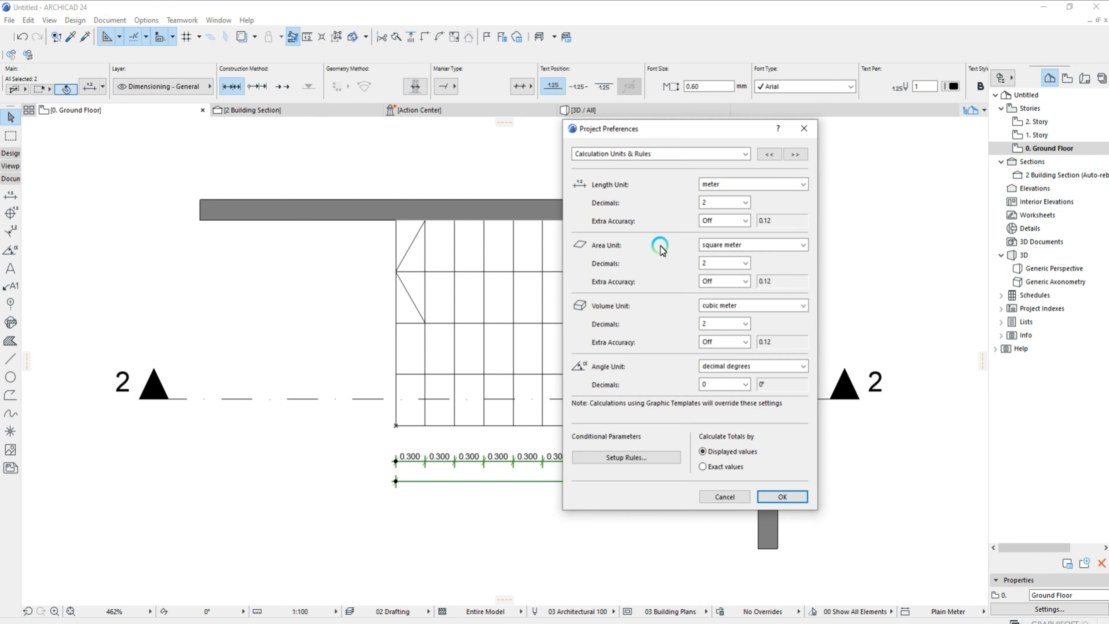
{"action": "left_click", "coordinate": [804, 128]}
Set the ground floor plan's linear dimensions to centimeters with 0 decimals.
{"action": "left_click", "coordinate": [146, 20]}
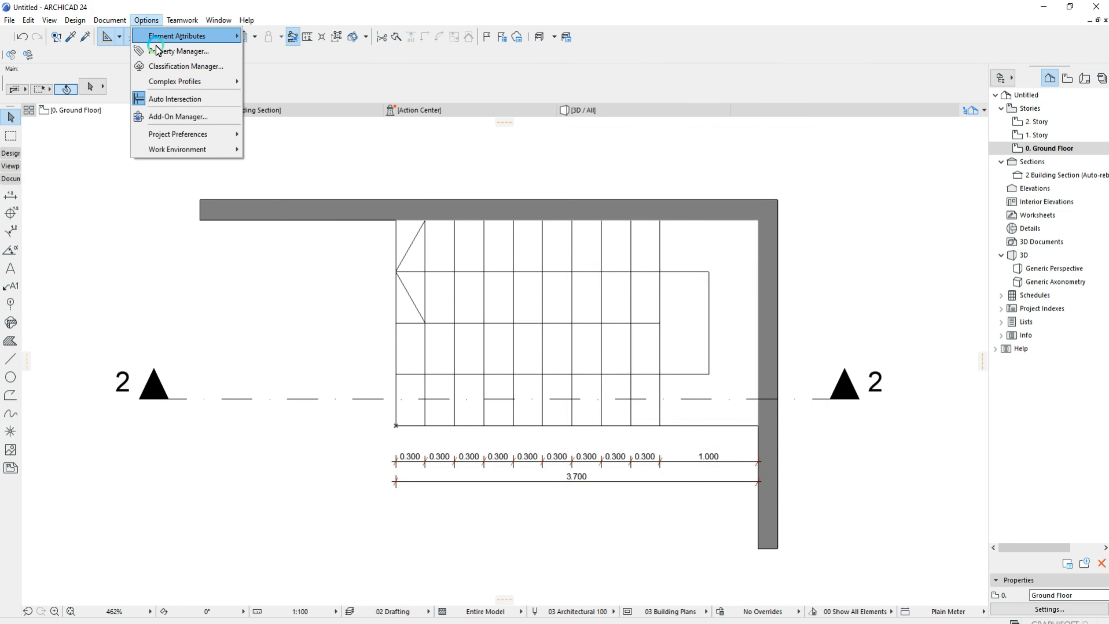
{"action": "mouse_move", "coordinate": [198, 134]}
{"action": "left_click", "coordinate": [284, 151]}
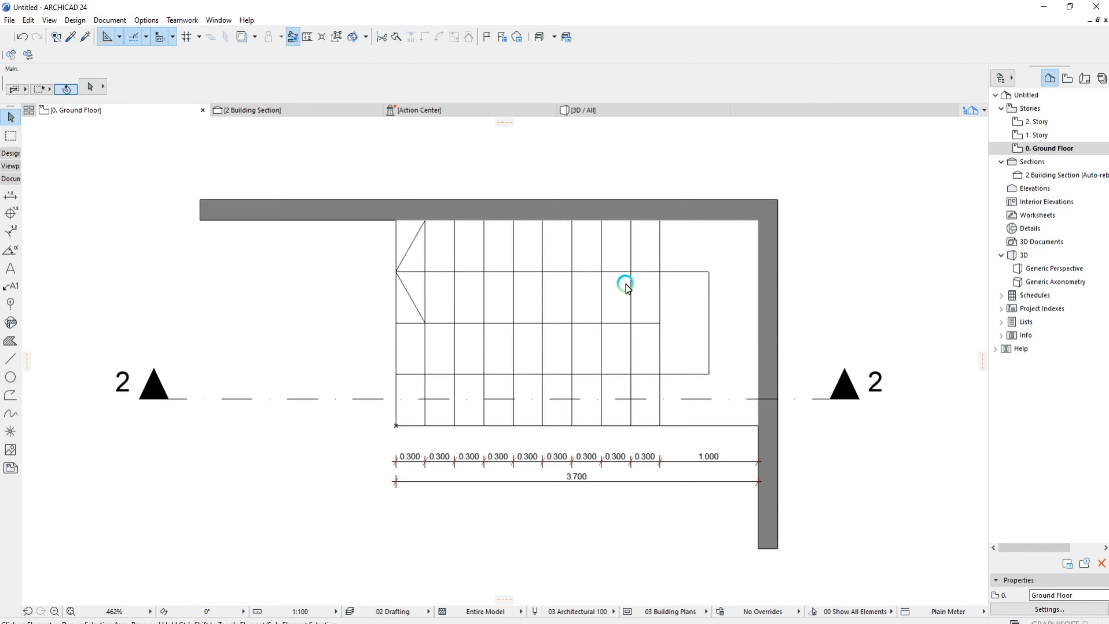
{"action": "left_click", "coordinate": [656, 324]}
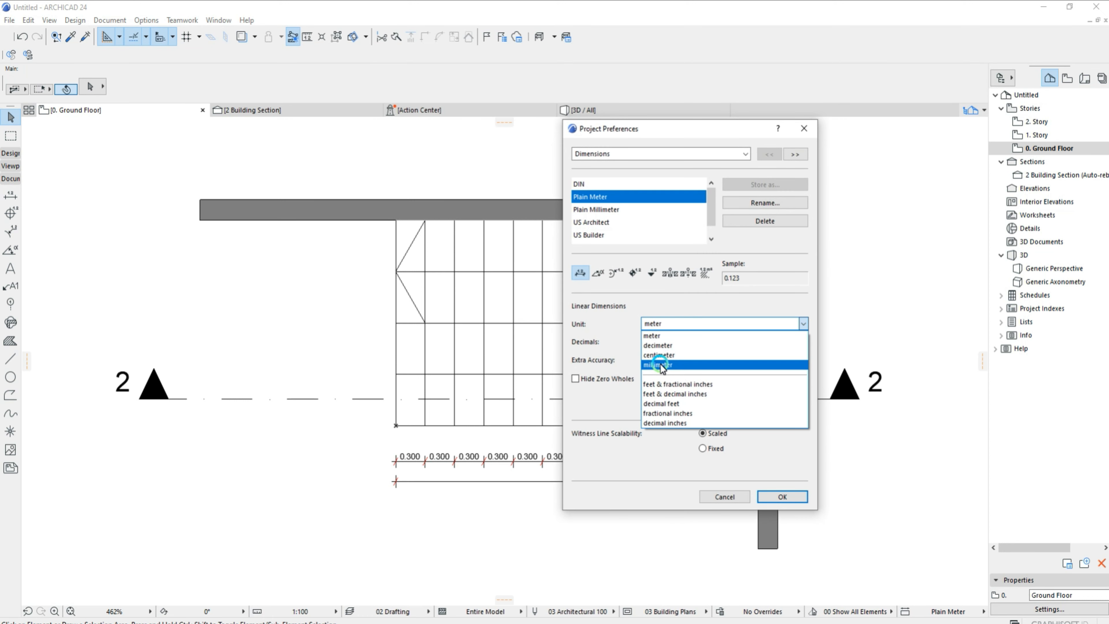
{"action": "left_click", "coordinate": [658, 362]}
{"action": "left_click", "coordinate": [662, 344]}
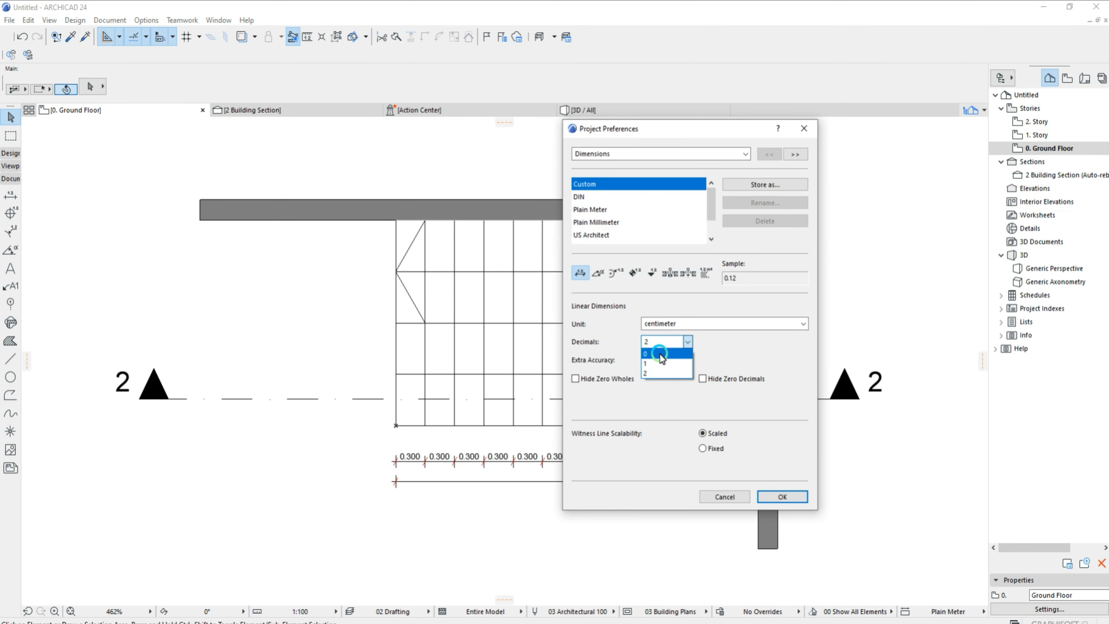
{"action": "left_click", "coordinate": [660, 353]}
{"action": "left_click", "coordinate": [794, 500]}
Set the tread chain and overall length dimension to a 1.00 mm font size, and space the two lines farther apart below the stair.
{"action": "scroll", "coordinate": [668, 438], "scroll_direction": "up", "scroll_amount": 3}
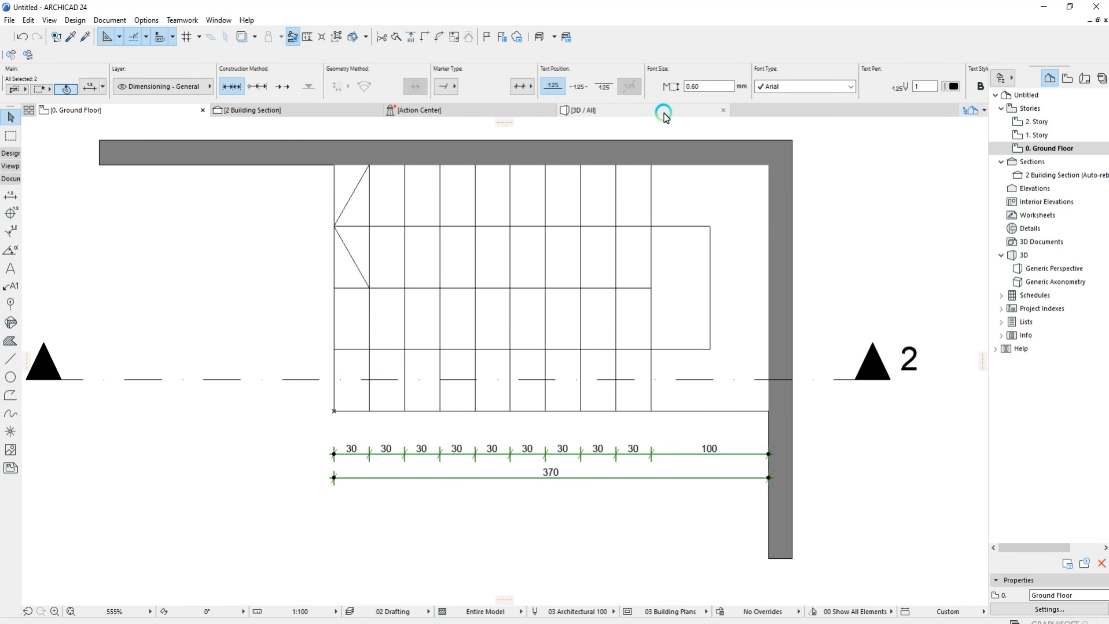
{"action": "key", "text": "Return"}
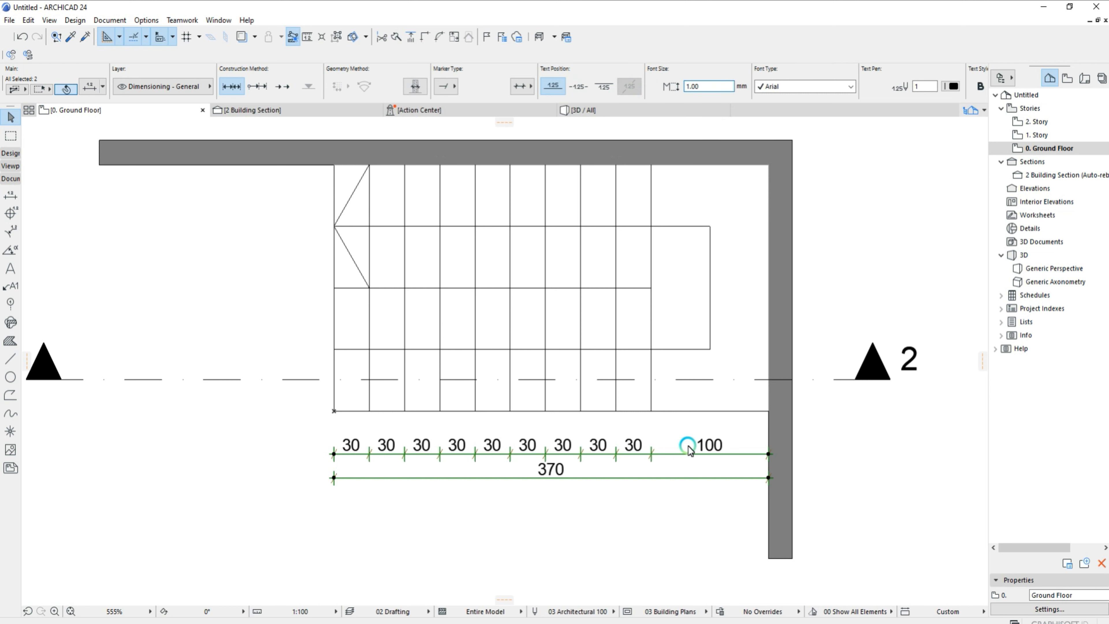
{"action": "left_click", "coordinate": [682, 457]}
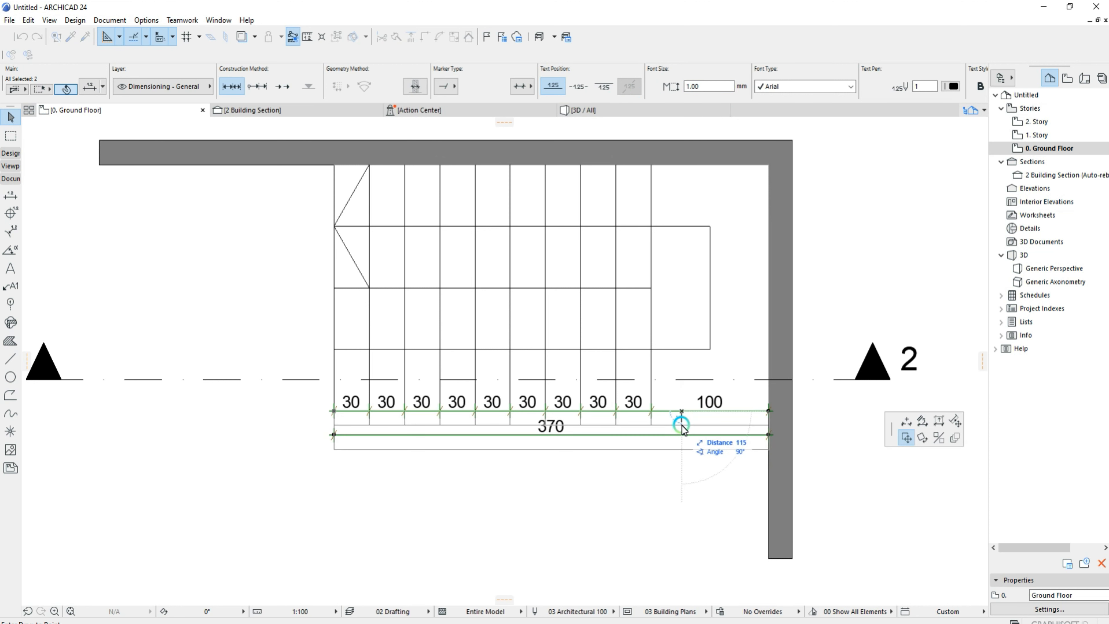
{"action": "left_click", "coordinate": [681, 448]}
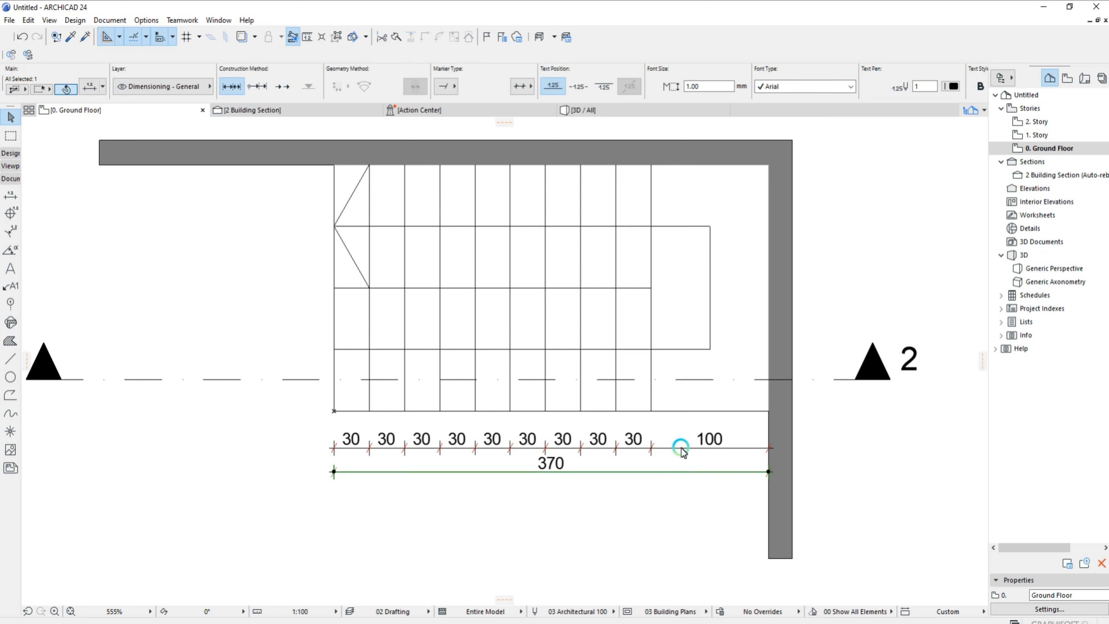
{"action": "left_click", "coordinate": [679, 471]}
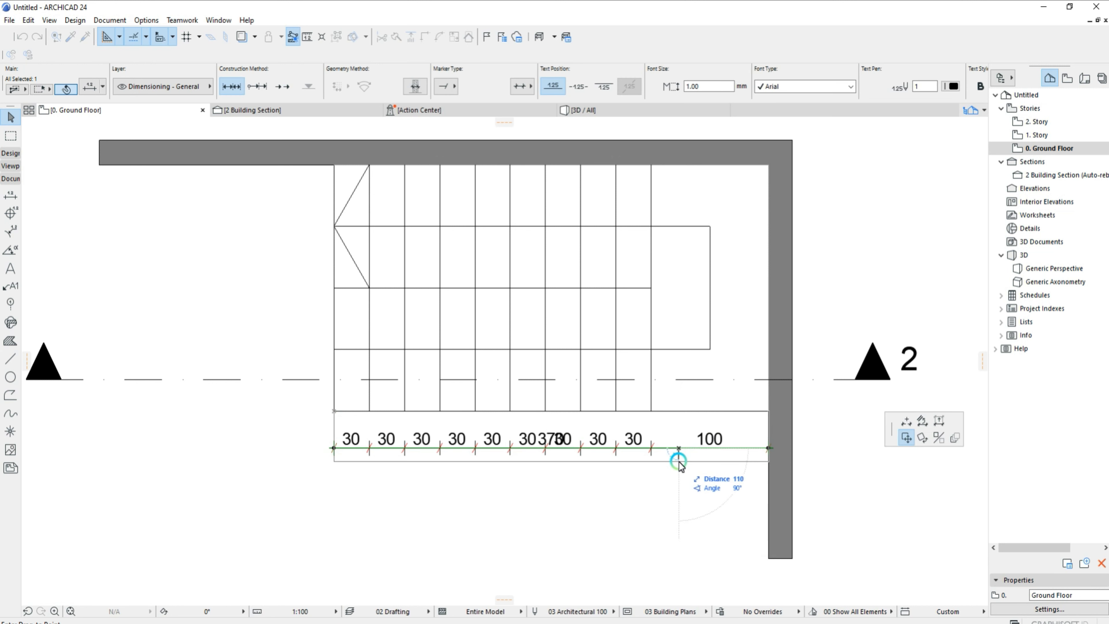
{"action": "left_click", "coordinate": [675, 484]}
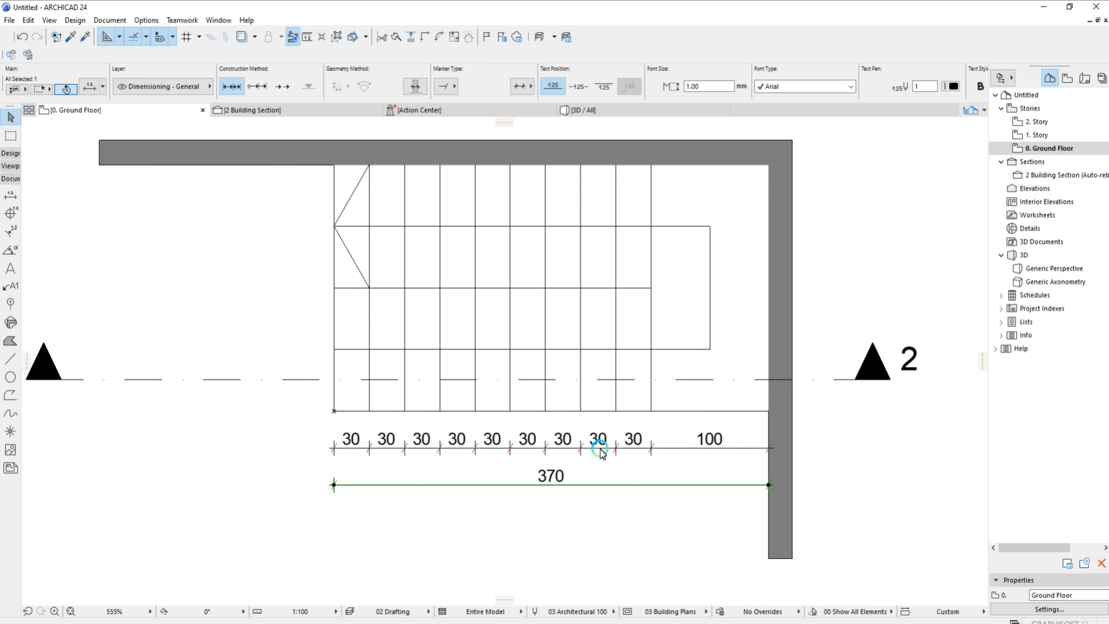
Dimension the widths of both flights along the stair's left edge in the plan, placing the chain just outside it.
{"action": "left_click", "coordinate": [55, 243]}
{"action": "left_click", "coordinate": [6, 197]}
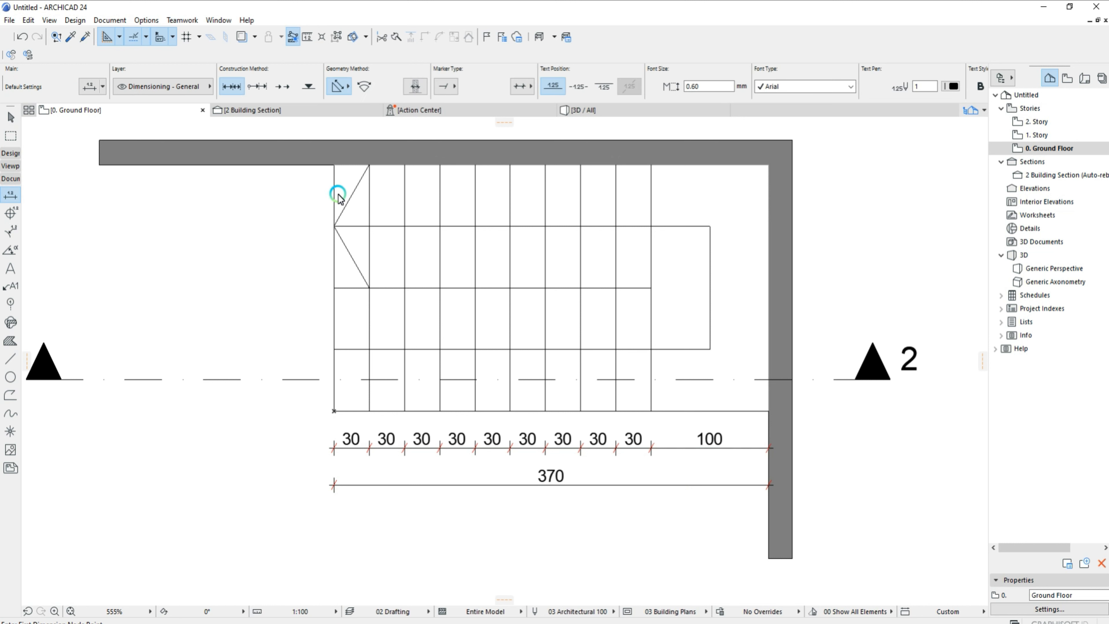
{"action": "left_click", "coordinate": [334, 165]}
{"action": "left_click", "coordinate": [334, 289]}
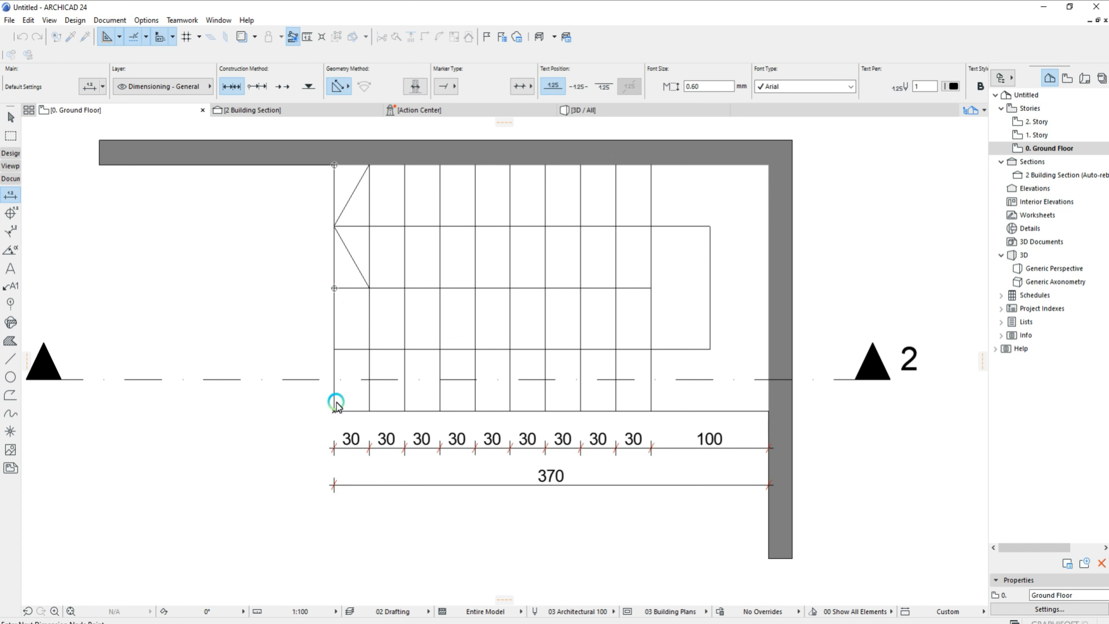
{"action": "right_click", "coordinate": [284, 291]}
{"action": "left_click", "coordinate": [305, 364]}
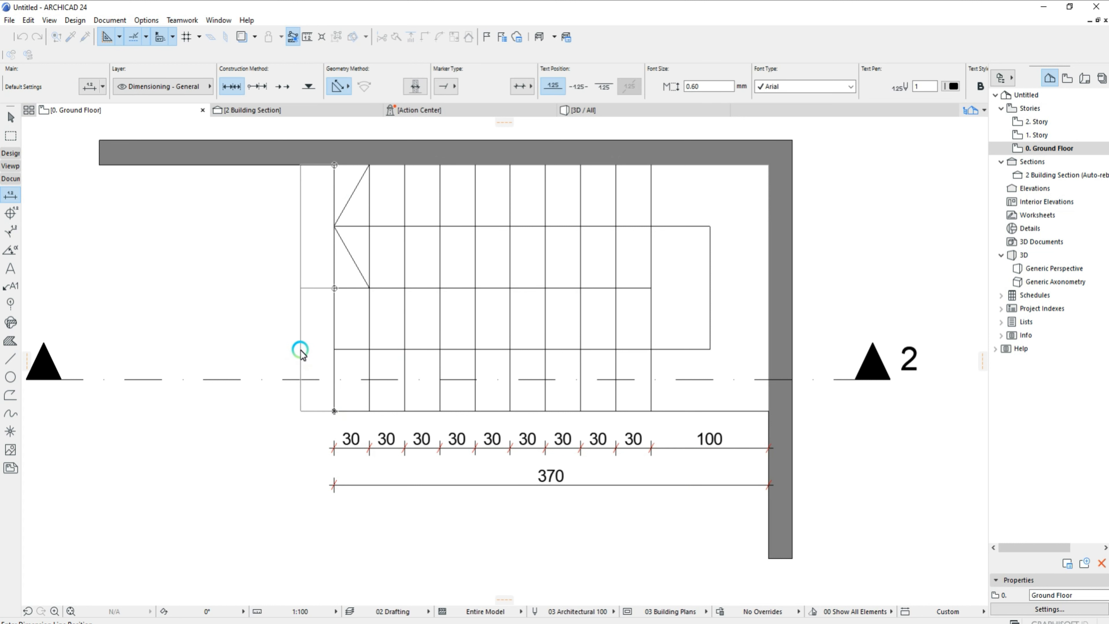
{"action": "left_click", "coordinate": [300, 354]}
Add an overall stair width dimension outside the flight width chain, from the stair's lower corner to the wall face.
{"action": "left_click", "coordinate": [334, 410]}
{"action": "left_click", "coordinate": [334, 165]}
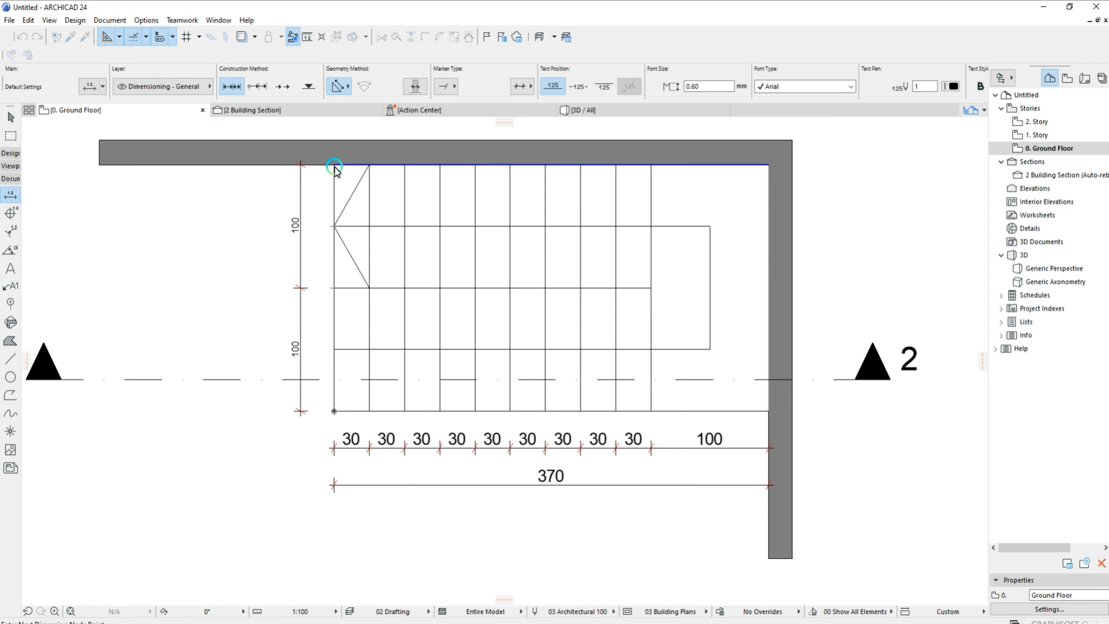
{"action": "right_click", "coordinate": [335, 238]}
{"action": "left_click", "coordinate": [351, 283]}
{"action": "left_click", "coordinate": [262, 310]}
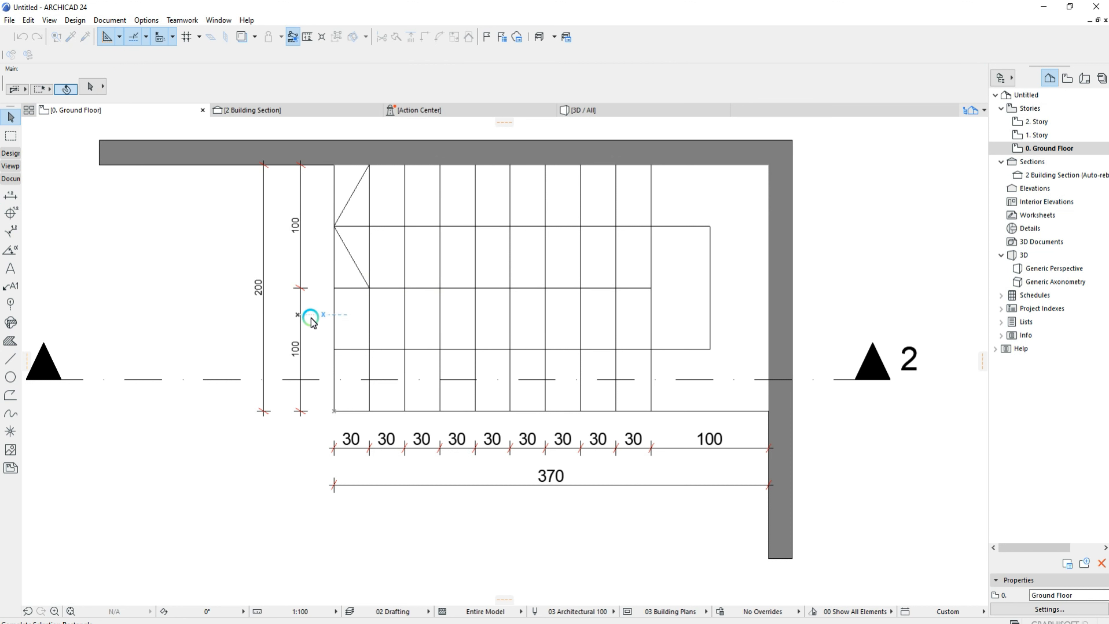
Reposition the flight width dimension chain relative to the stair's left edge, keeping it parallel just outside the stair.
{"action": "left_click", "coordinate": [301, 318]}
{"action": "left_click", "coordinate": [333, 318]}
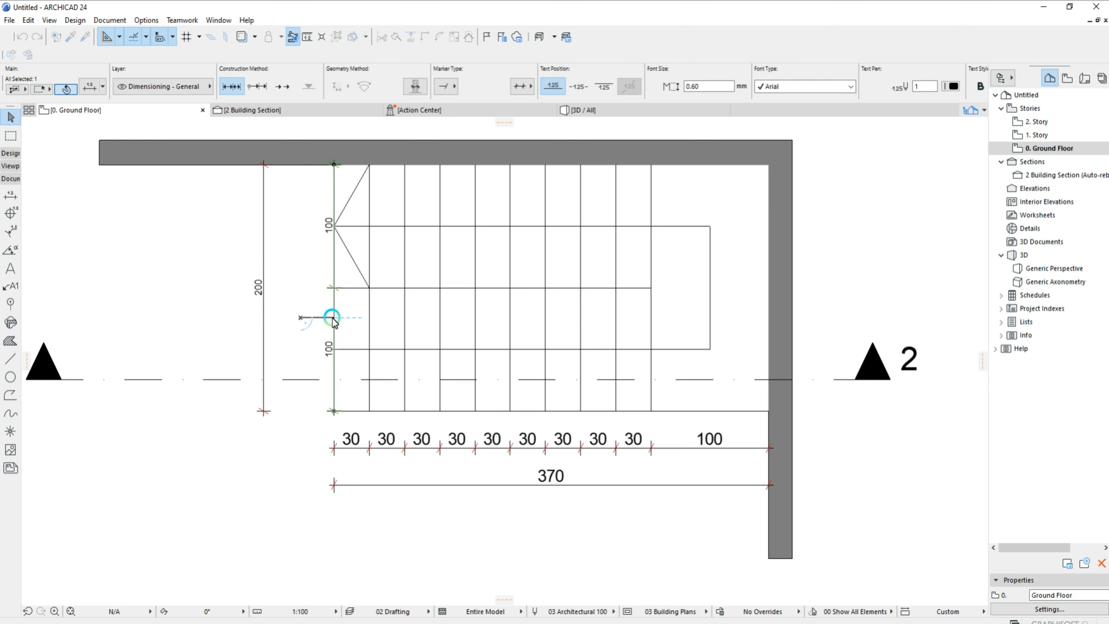
{"action": "left_click", "coordinate": [334, 318]}
{"action": "left_click", "coordinate": [299, 318]}
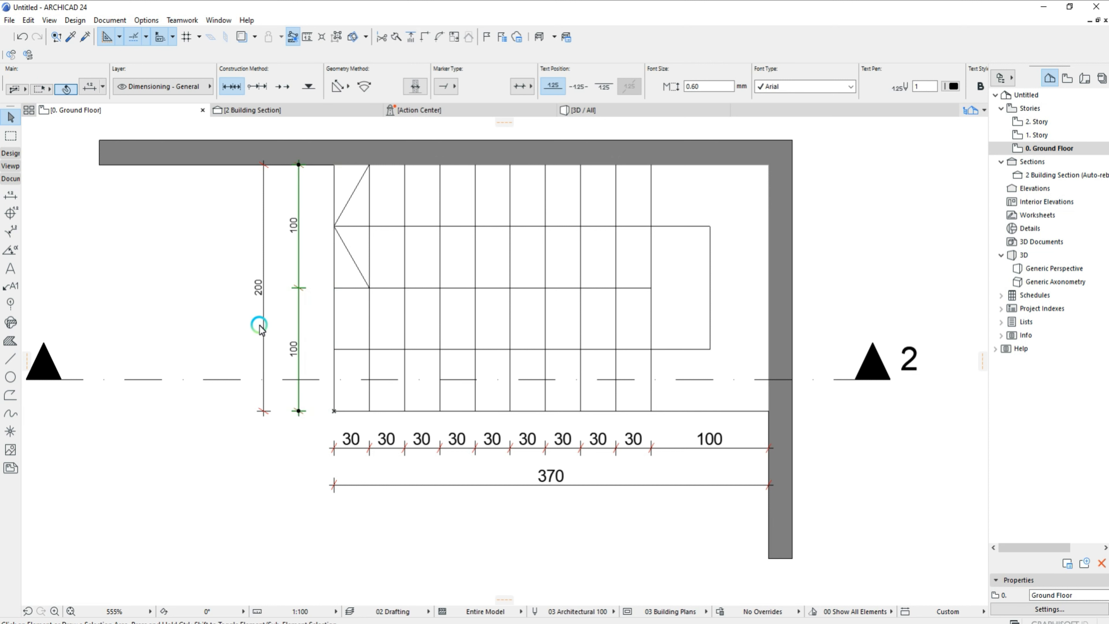
Offset the overall width dimension 300 mm outside the flight width chain, and set both vertical dimensions' font size to 1.00 mm.
{"action": "left_click", "coordinate": [267, 318]}
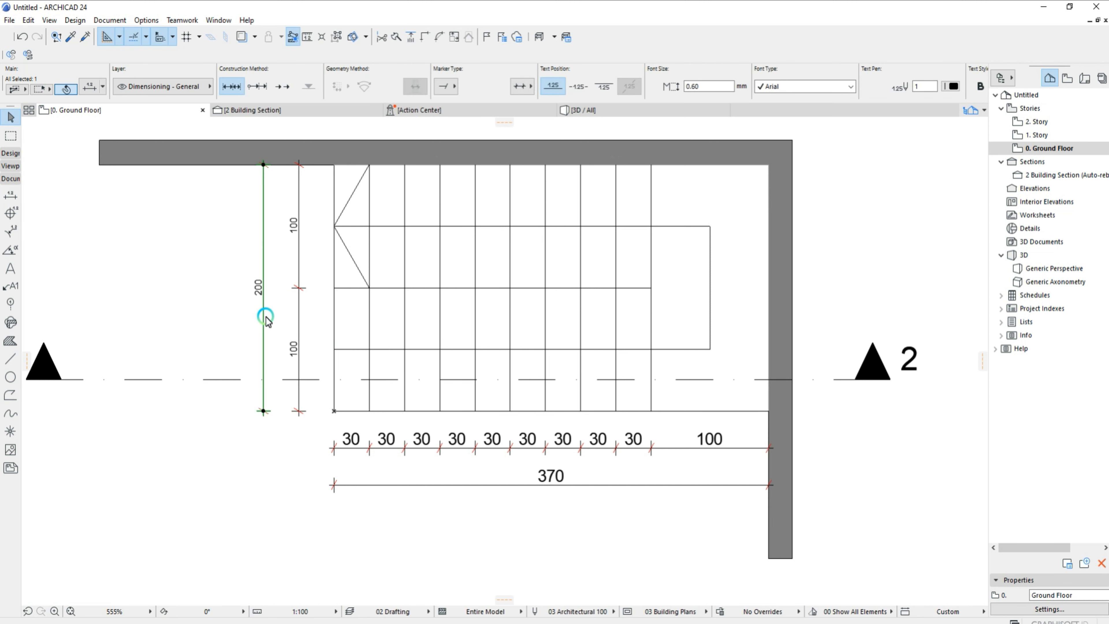
{"action": "left_click", "coordinate": [264, 316]}
{"action": "left_click", "coordinate": [298, 316]}
{"action": "left_click", "coordinate": [298, 316]}
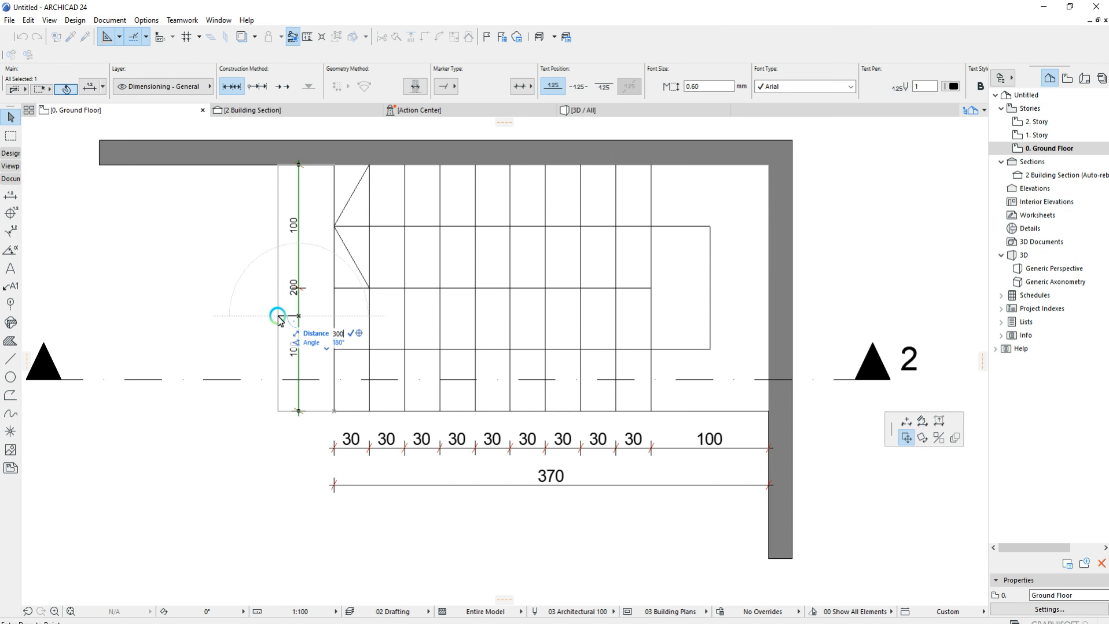
{"action": "key", "text": "Return"}
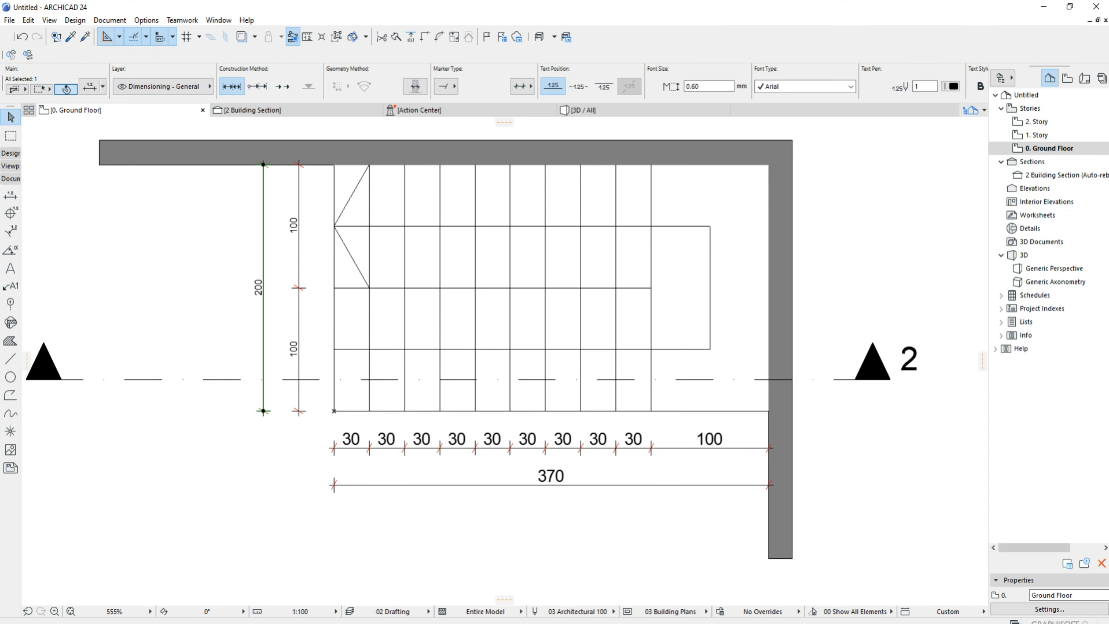
{"action": "left_click", "coordinate": [298, 308], "text": "shift"}
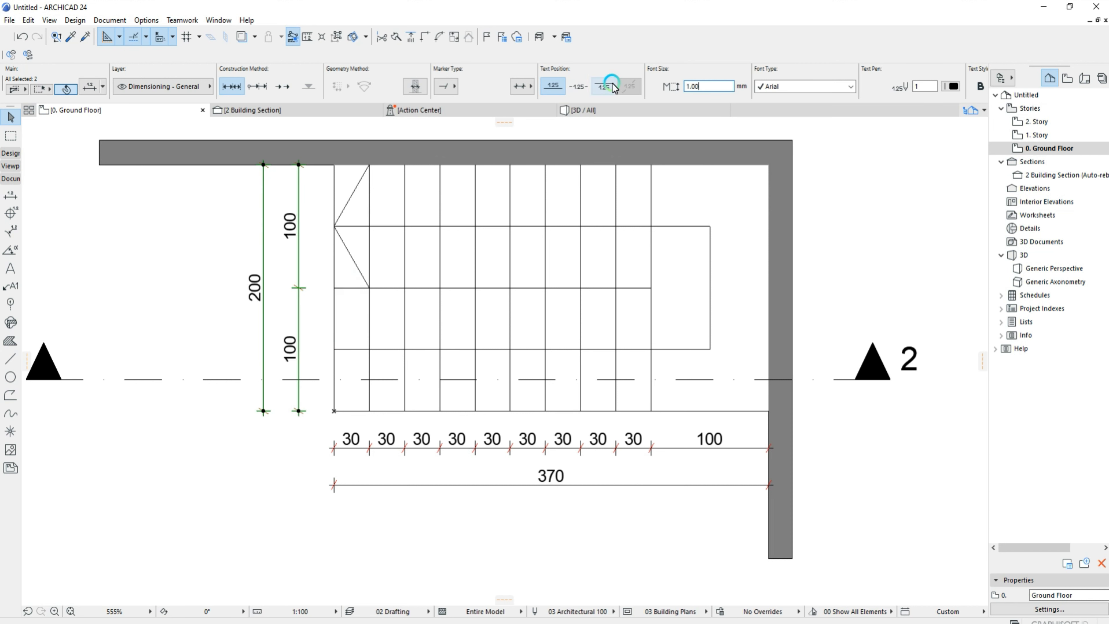
{"action": "key", "text": "Escape"}
Cover the whole stair and landing in plan with a rectangular 25 % fill using fill pen 13 and contour pen 1.
{"action": "middle_click_drag", "start_coordinate": [373, 319], "coordinate": [417, 324]}
{"action": "left_click", "coordinate": [10, 341]}
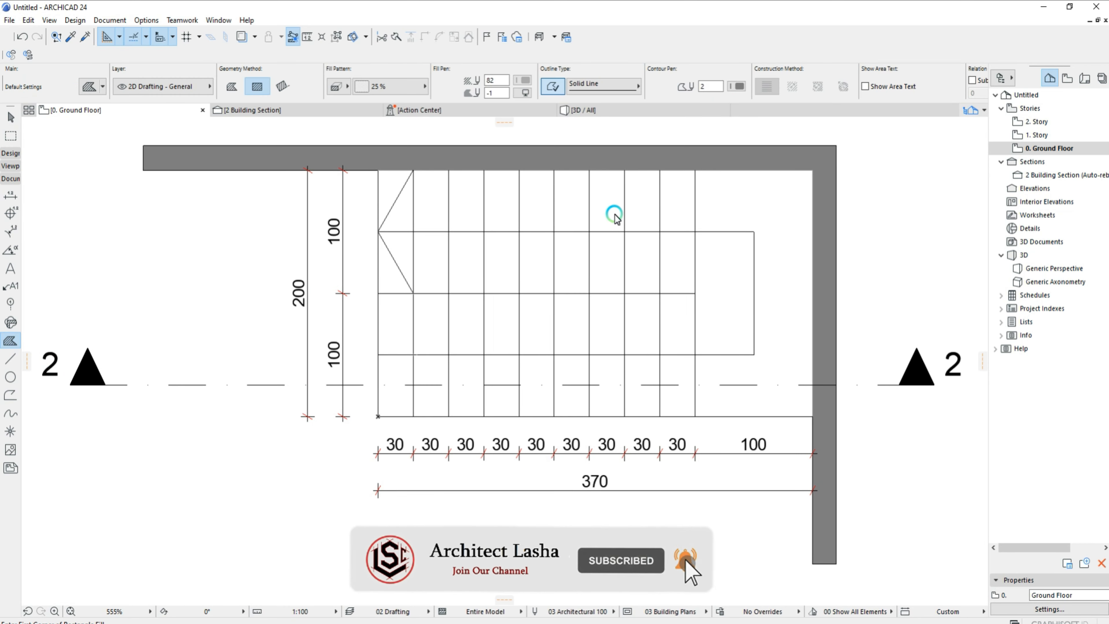
{"action": "left_click", "coordinate": [523, 80]}
{"action": "left_click", "coordinate": [662, 80]}
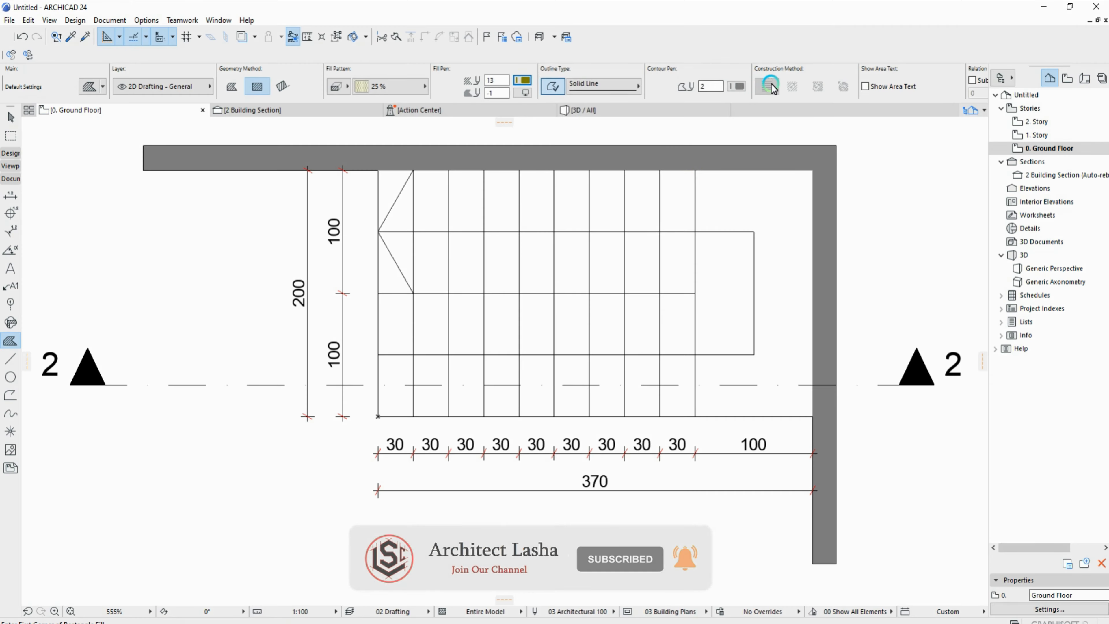
{"action": "left_click", "coordinate": [741, 86]}
{"action": "left_click", "coordinate": [752, 84]}
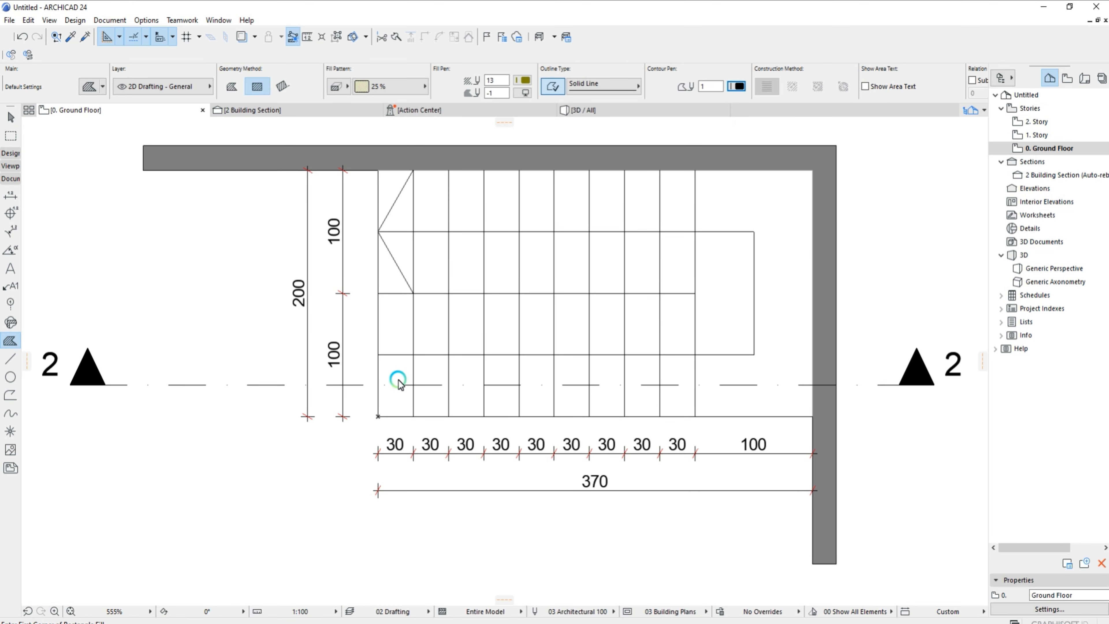
{"action": "left_click", "coordinate": [378, 415]}
{"action": "left_click", "coordinate": [812, 171]}
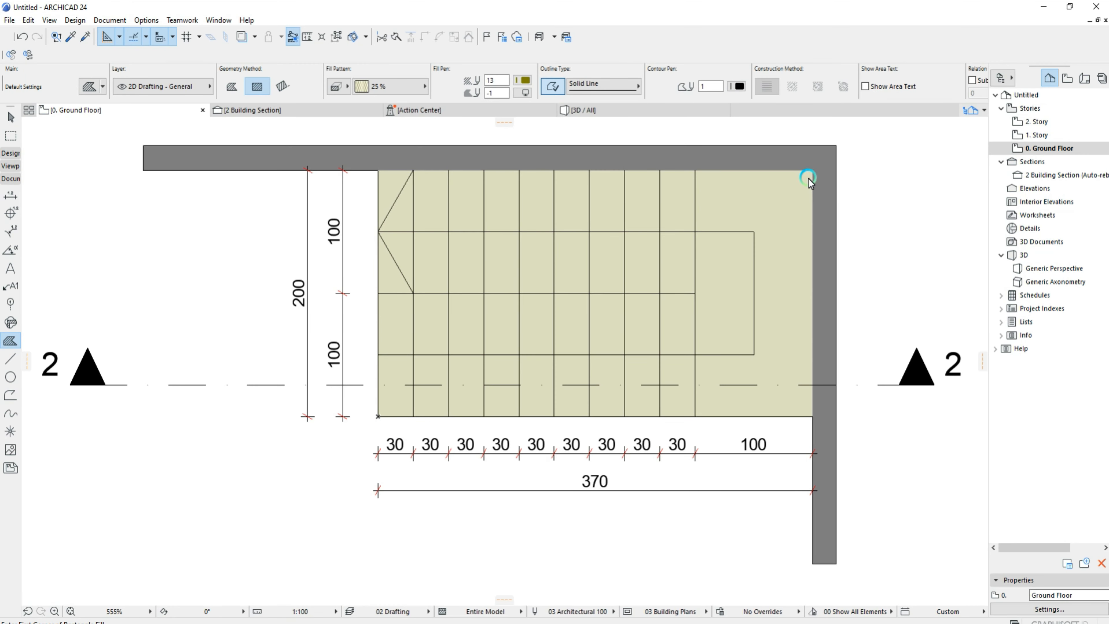
{"action": "key", "text": "Escape"}
Try a different fill pen color on the stair's plan fill, and undo the change.
{"action": "left_click", "coordinate": [786, 199]}
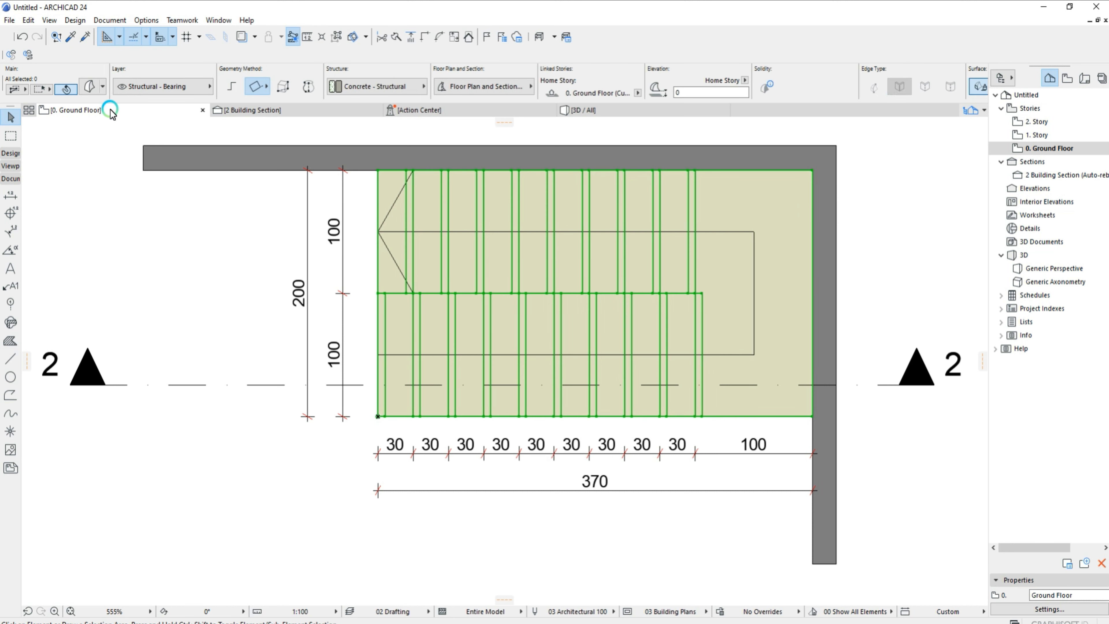
{"action": "left_click", "coordinate": [22, 37]}
{"action": "left_click", "coordinate": [524, 80]}
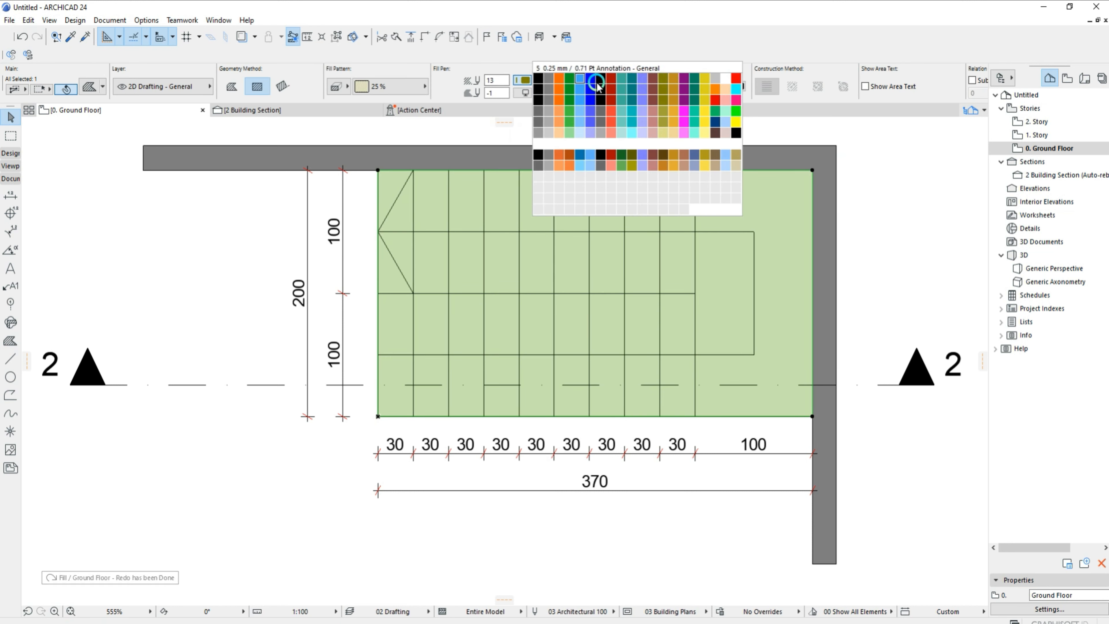
{"action": "left_click", "coordinate": [673, 76]}
{"action": "left_click", "coordinate": [886, 184]}
{"action": "left_click", "coordinate": [22, 36]}
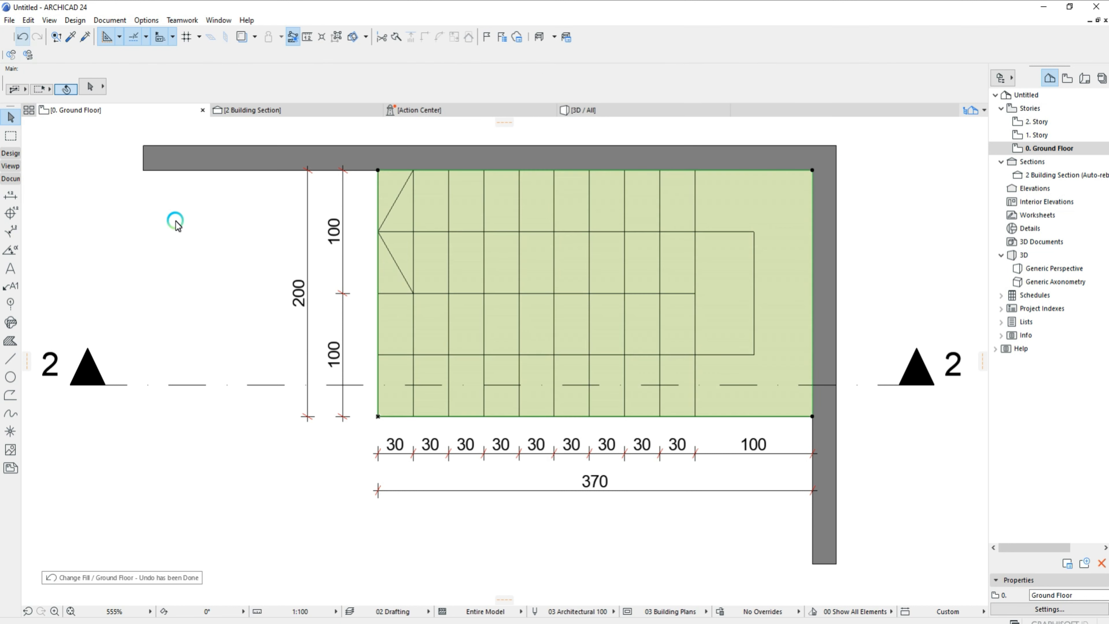
View the finished staircase with its landing and glass railings in the 3D perspective.
{"action": "middle_click_drag", "start_coordinate": [430, 252], "coordinate": [439, 262]}
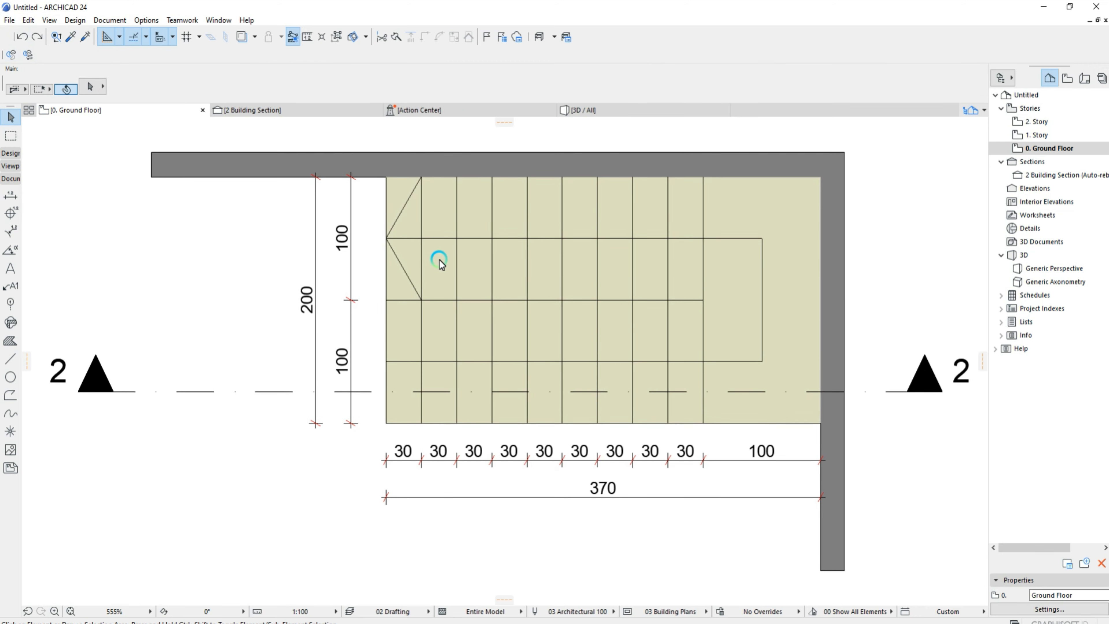
{"action": "left_click", "coordinate": [563, 115]}
{"action": "middle_click_drag", "start_coordinate": [489, 302], "coordinate": [535, 362]}
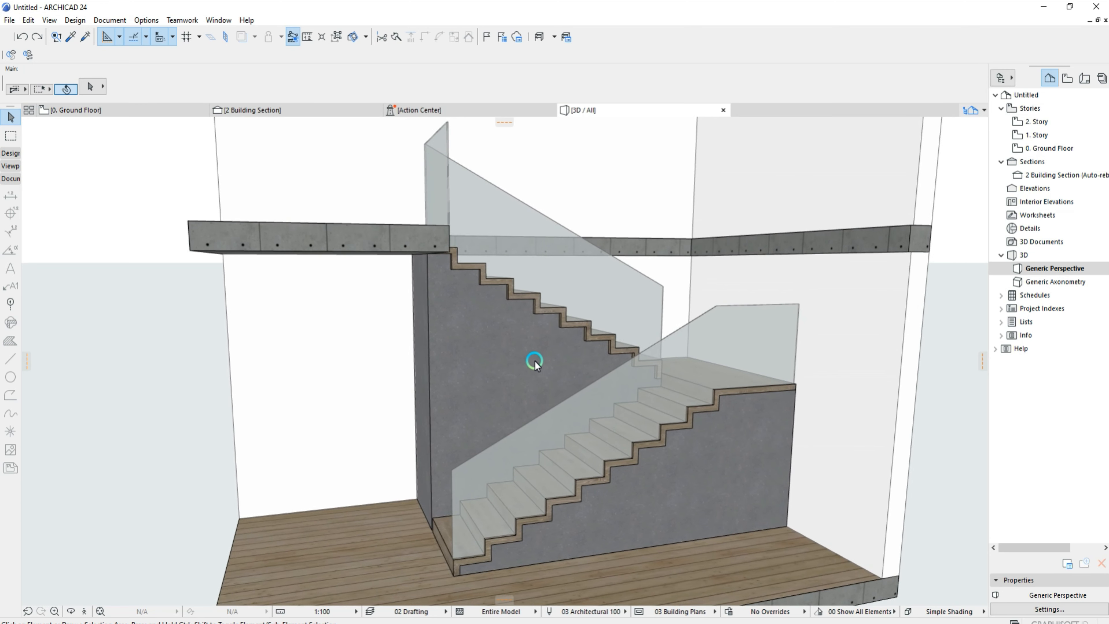